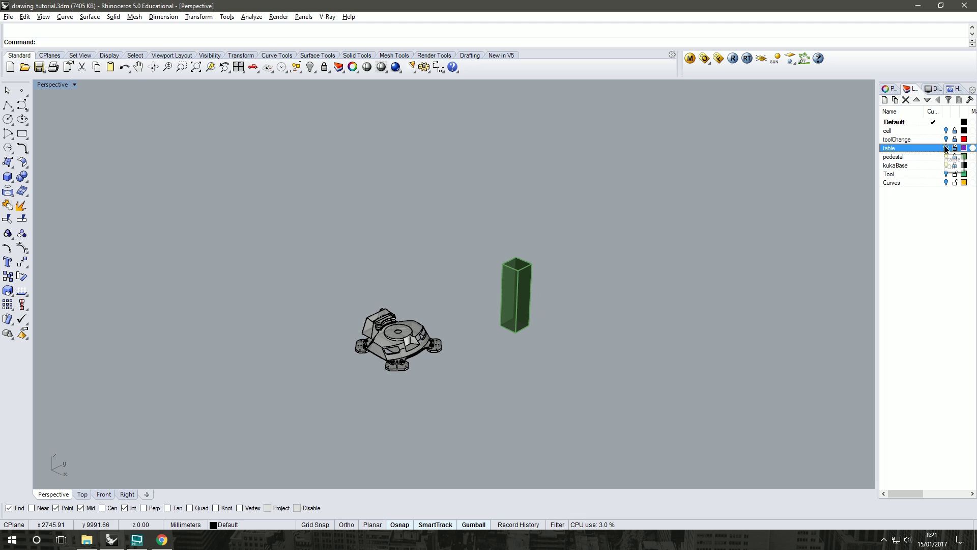
# - Turn on the toolChange and cell layers and view the whole robot cell from other angles
pyautogui.click(945, 139)
pyautogui.moveTo(539, 356)
pyautogui.mouseDown(button='right')
pyautogui.moveTo(595, 332)
pyautogui.moveTo(526, 351)
pyautogui.mouseUp(button='right')
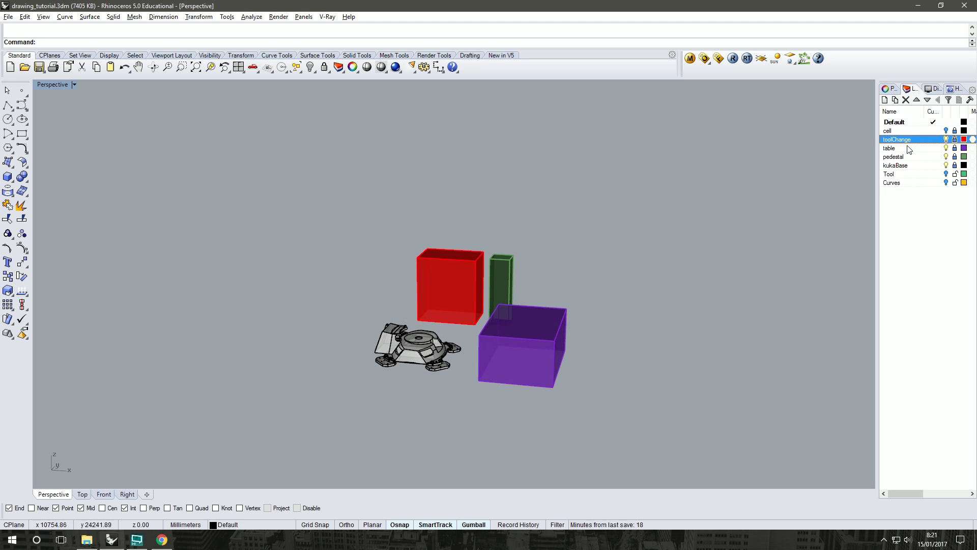
pyautogui.click(946, 130)
pyautogui.moveTo(199, 270); pyautogui.dragTo(656, 340, button='right')
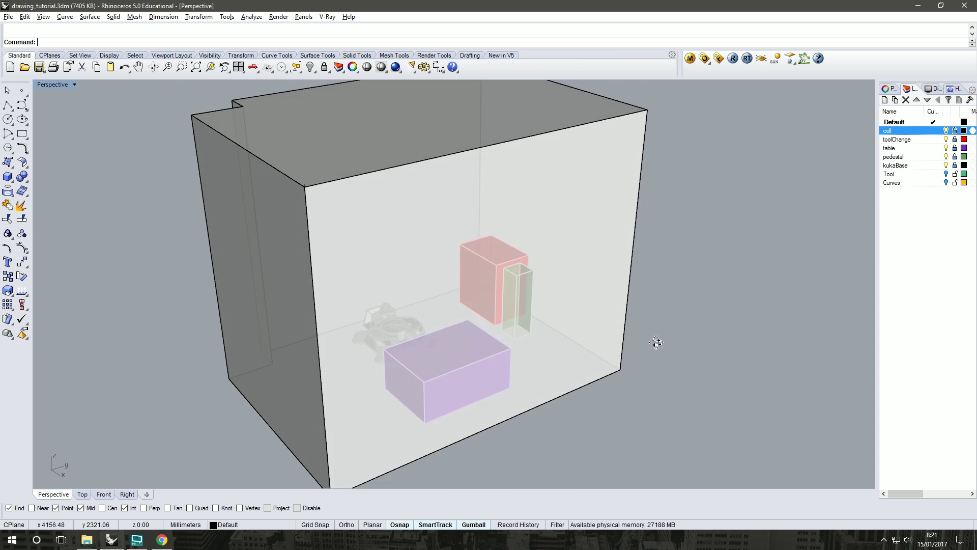
pyautogui.rightClick(942, 139)
pyautogui.click(940, 172)
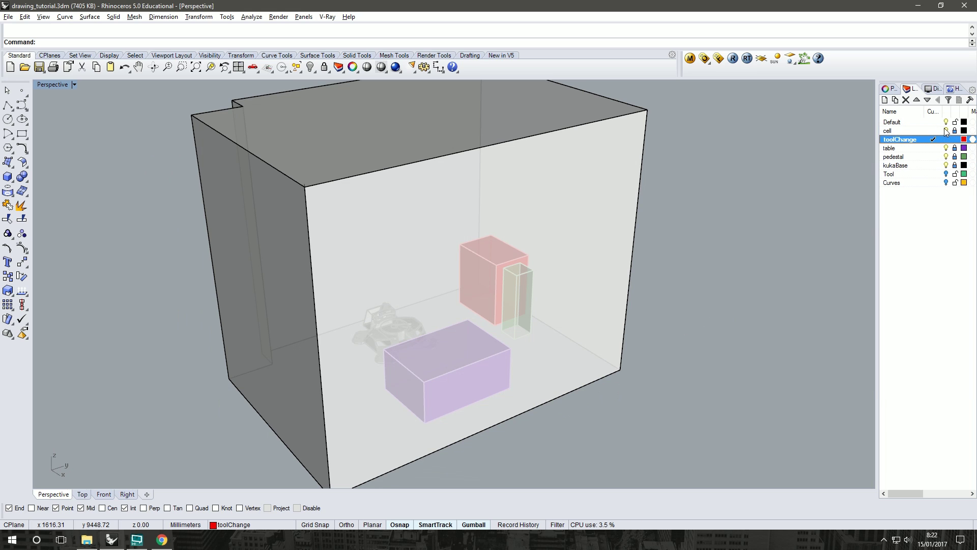
pyautogui.click(932, 122)
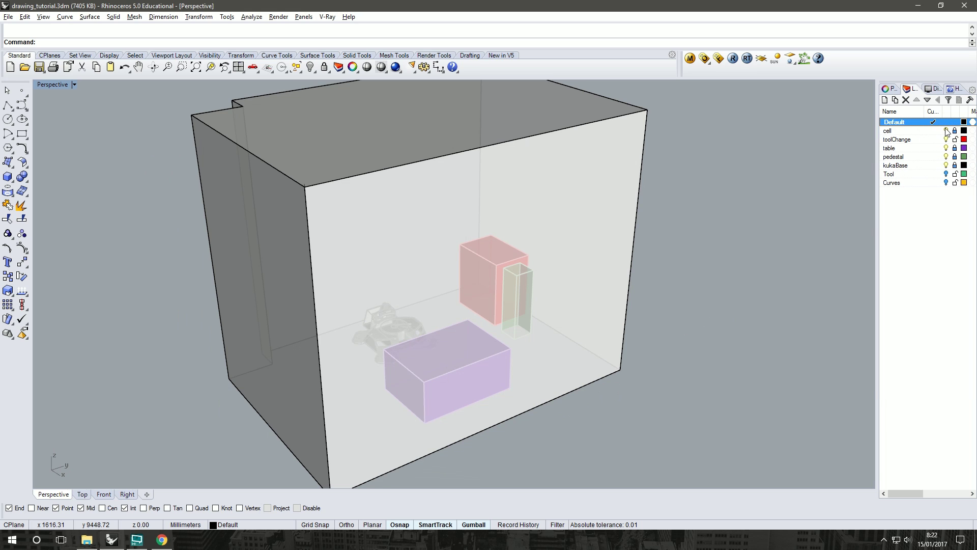
# - Hide the cell, toolChange, table, pedestal and kukaBase layers
pyautogui.click(946, 131)
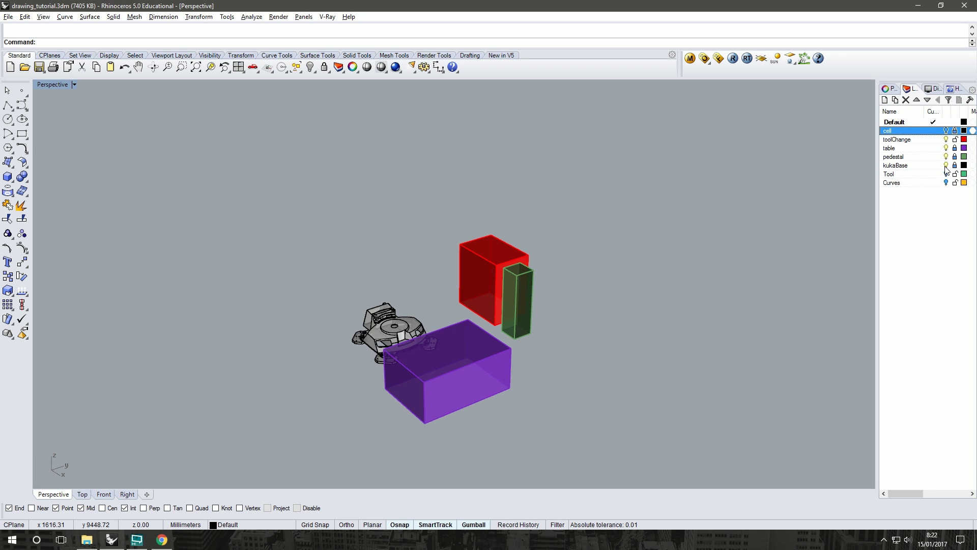
pyautogui.keyDown('shift'); pyautogui.click(911, 166); pyautogui.keyUp('shift')
pyautogui.click(946, 166)
# - Launch Grasshopper and narrow its window to uncover the Rhino viewport beside it
pyautogui.write('Grasshopper')
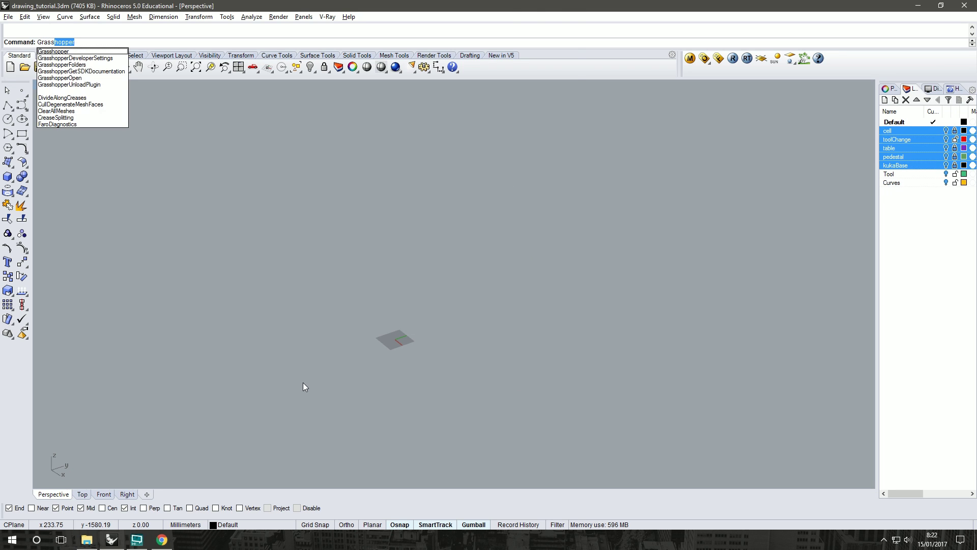
pyautogui.press('Return')
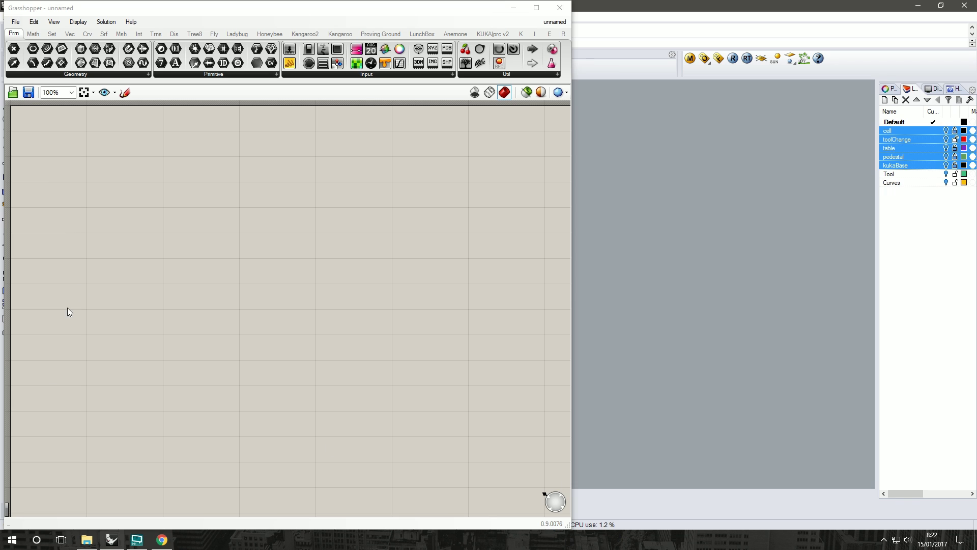
pyautogui.click(924, 224)
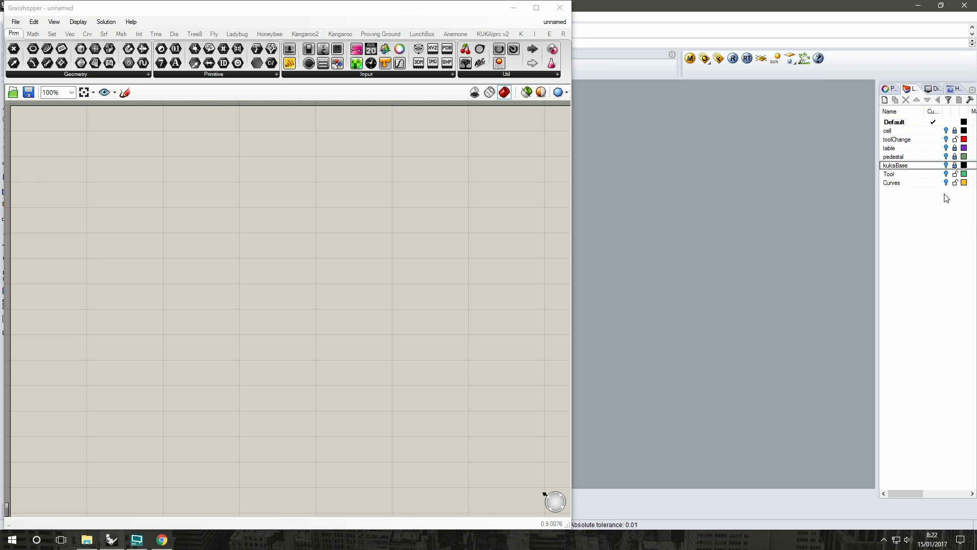
pyautogui.click(924, 186)
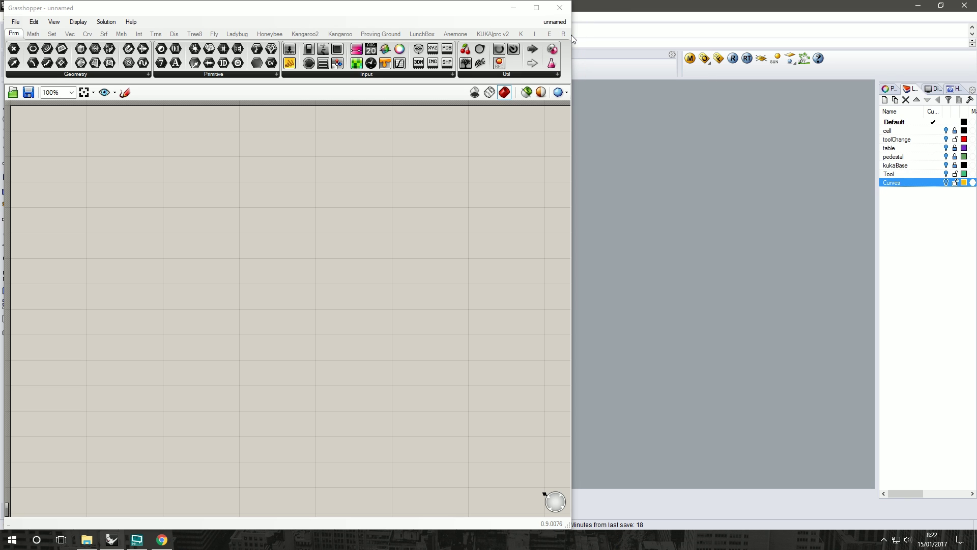
pyautogui.moveTo(571, 34); pyautogui.dragTo(383, 34)
# - Turn on the Curves layer and frame the HELLO WORLD! lettering in the perspective view
pyautogui.click(945, 183)
pyautogui.moveTo(476, 302); pyautogui.dragTo(538, 324, button='right')
pyautogui.scroll(5, 512, 380)
pyautogui.moveTo(469, 451); pyautogui.dragTo(624, 339, button='right')
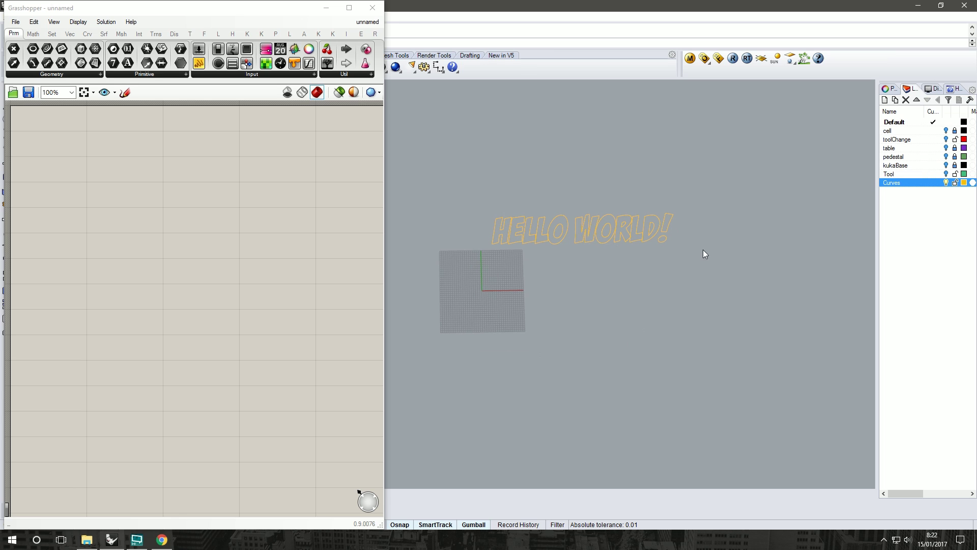
pyautogui.moveTo(526, 283); pyautogui.dragTo(479, 233, button='right')
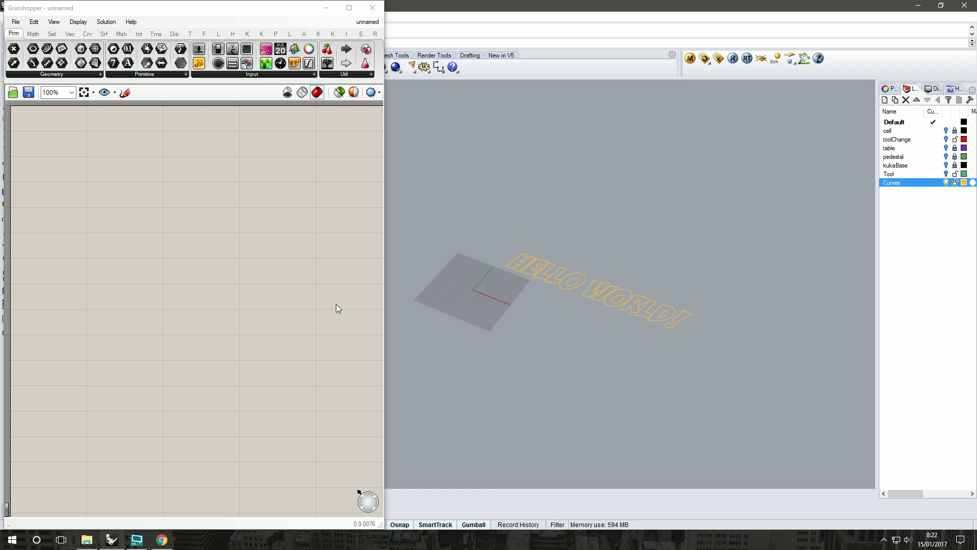
# - Place a Curve parameter on the Grasshopper canvas and reference all the HELLO WORLD! letter curves in it
pyautogui.click(32, 117)
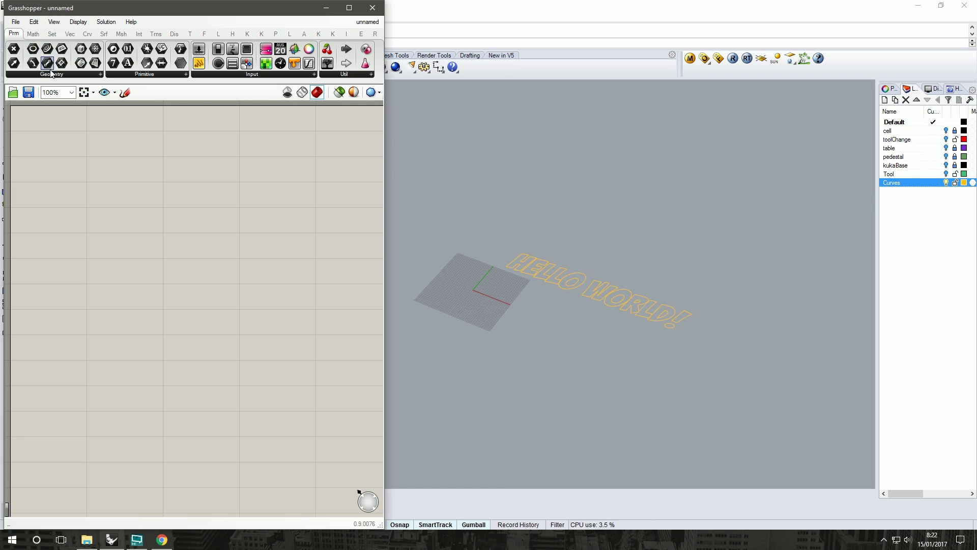
pyautogui.moveTo(47, 48); pyautogui.dragTo(56, 149)
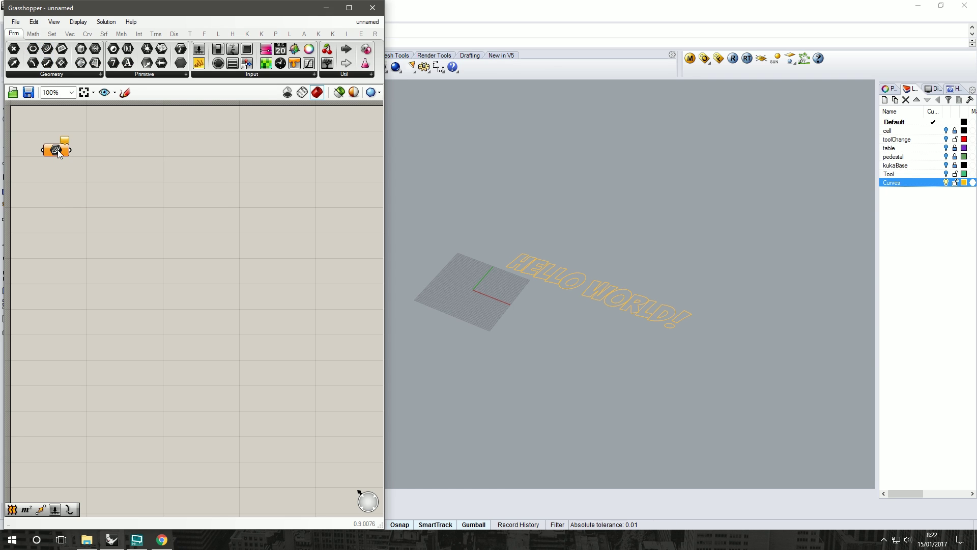
pyautogui.rightClick(58, 151)
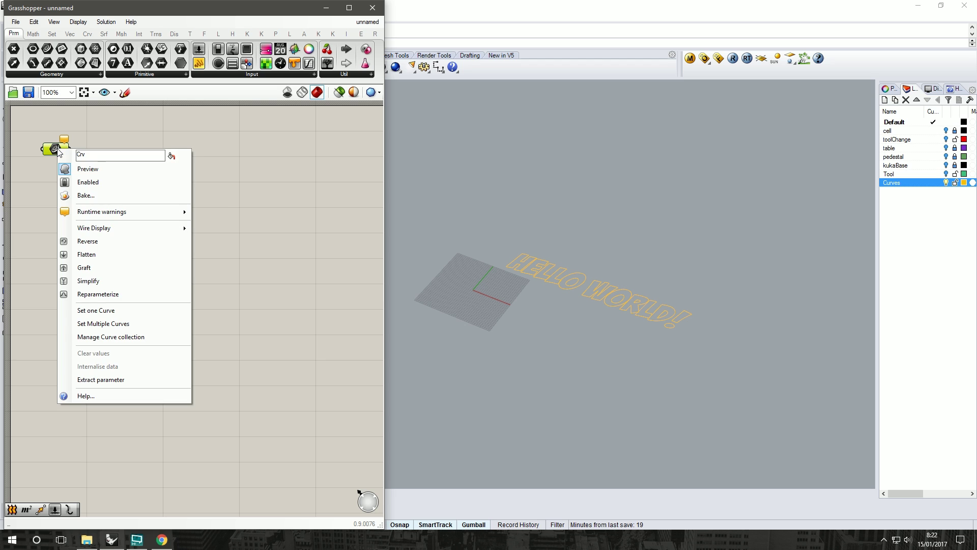
pyautogui.click(124, 319)
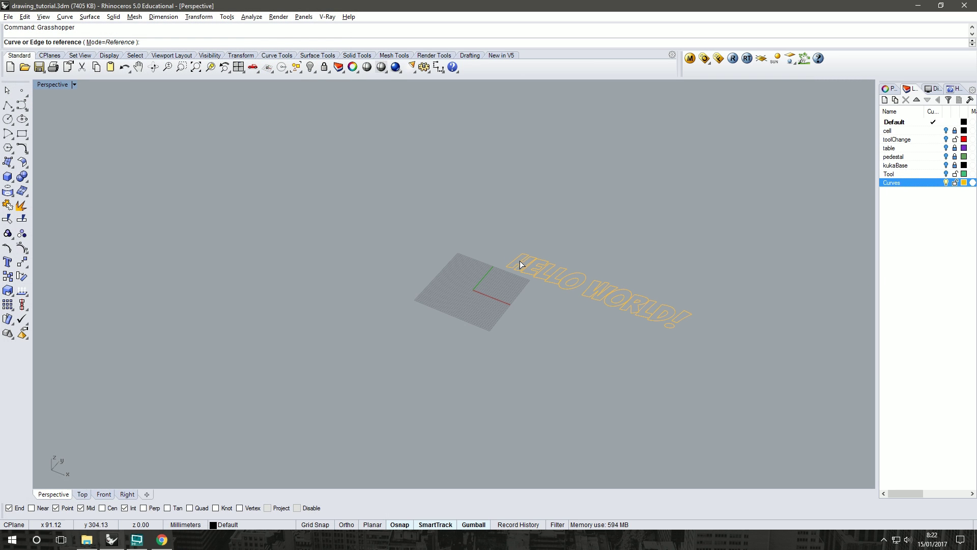
pyautogui.moveTo(512, 242); pyautogui.dragTo(522, 258, button='right')
pyautogui.click(519, 244)
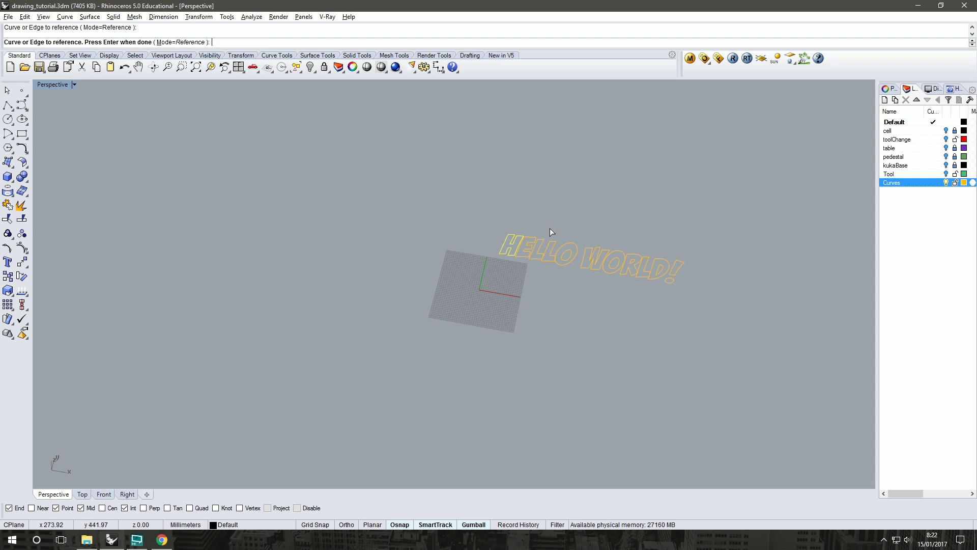
pyautogui.click(532, 238)
pyautogui.click(544, 239)
pyautogui.click(550, 243)
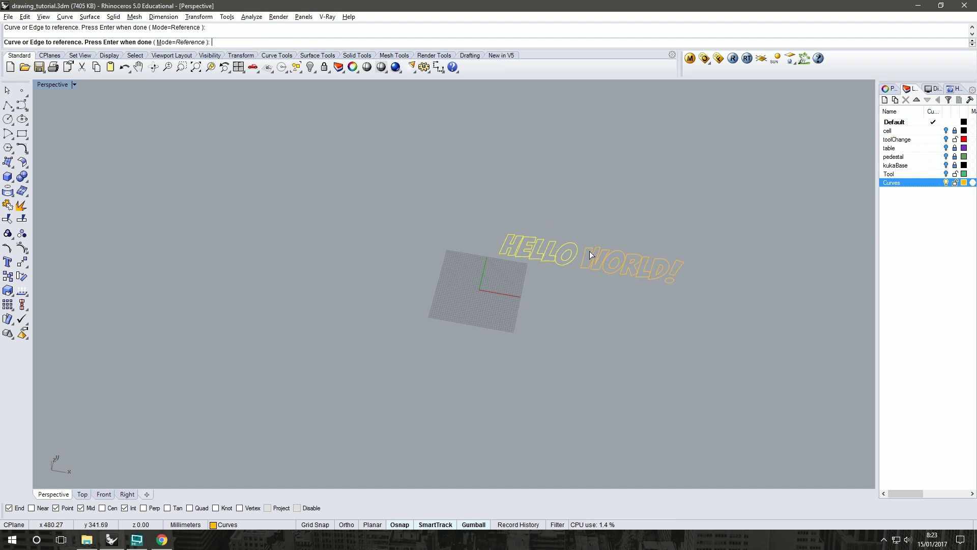
pyautogui.click(622, 252)
pyautogui.click(635, 256)
pyautogui.click(659, 261)
pyautogui.click(671, 282)
pyautogui.press('Return')
# - Reposition the Curve parameter near the canvas's upper corner and hide the Curves layer in Rhino
pyautogui.click(234, 212)
pyautogui.click(62, 160)
pyautogui.moveTo(62, 159); pyautogui.dragTo(55, 142)
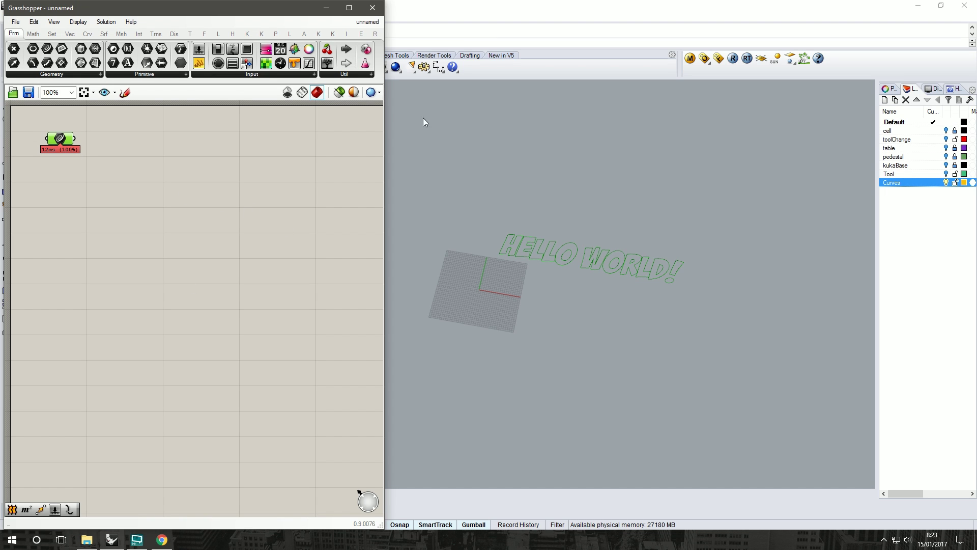
pyautogui.click(1, 139)
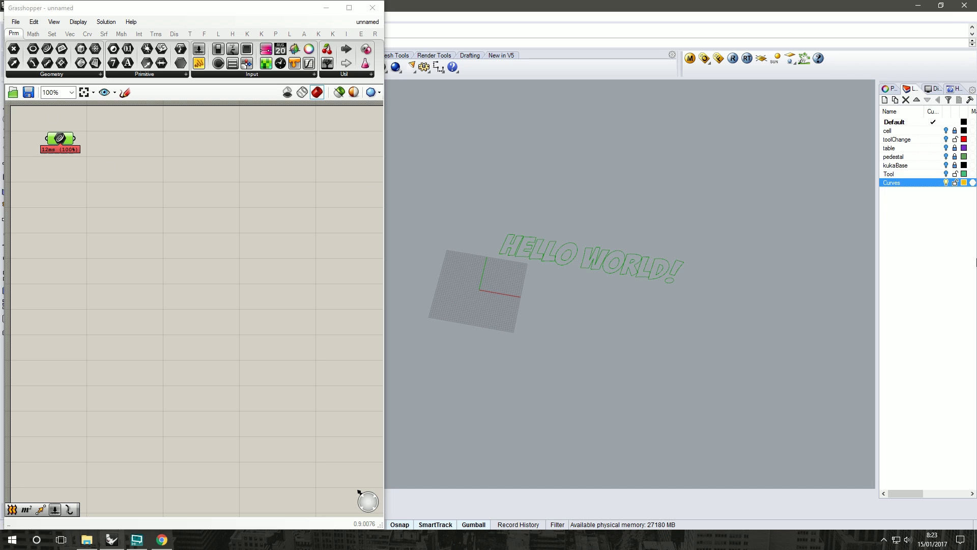
pyautogui.click(946, 182)
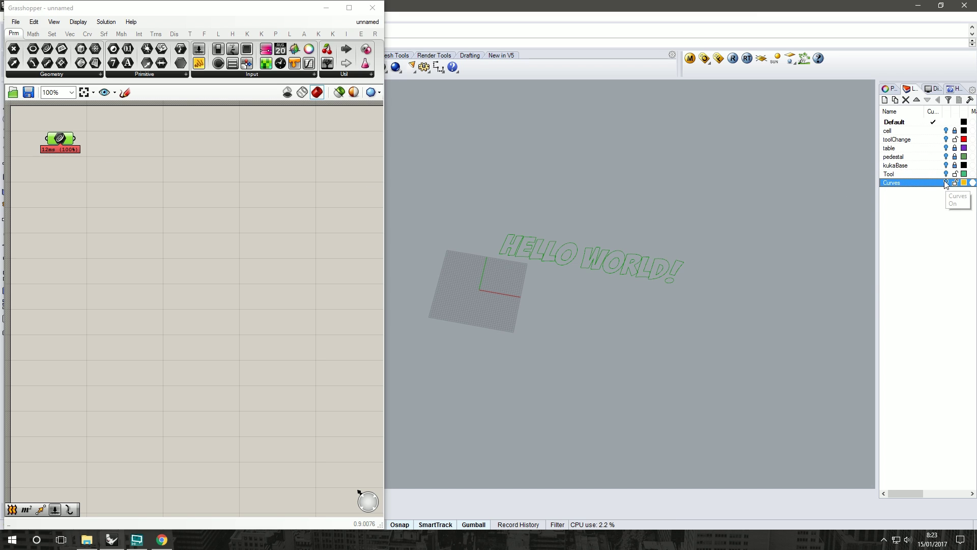
pyautogui.click(71, 149)
pyautogui.moveTo(62, 140); pyautogui.dragTo(51, 133)
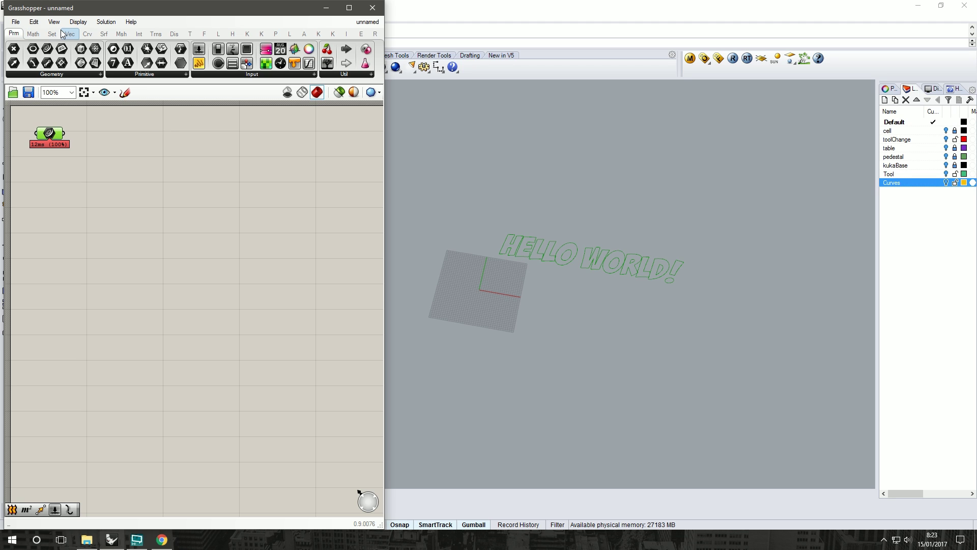
# - Add a Curve To Polyline component and connect the Curve parameter to its curve input (C)
pyautogui.click(83, 34)
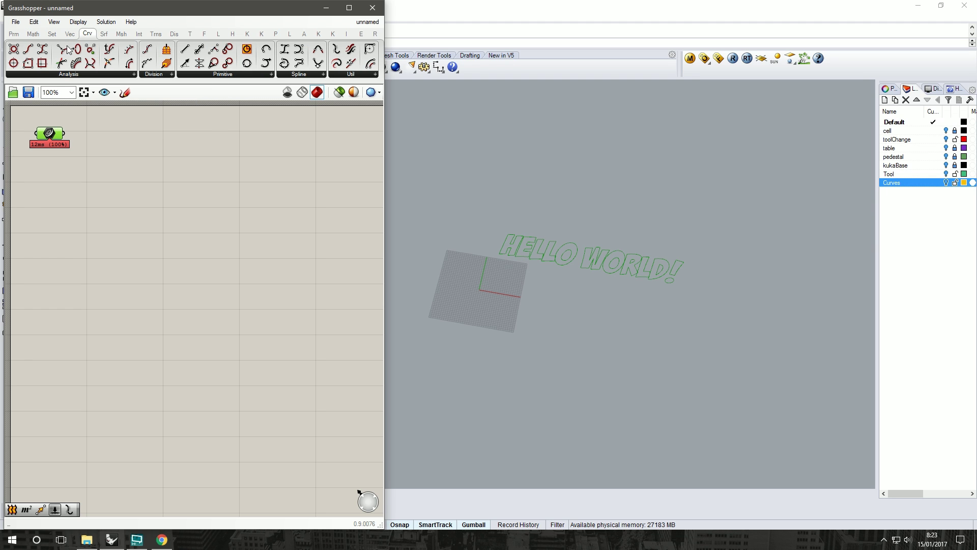
pyautogui.click(352, 75)
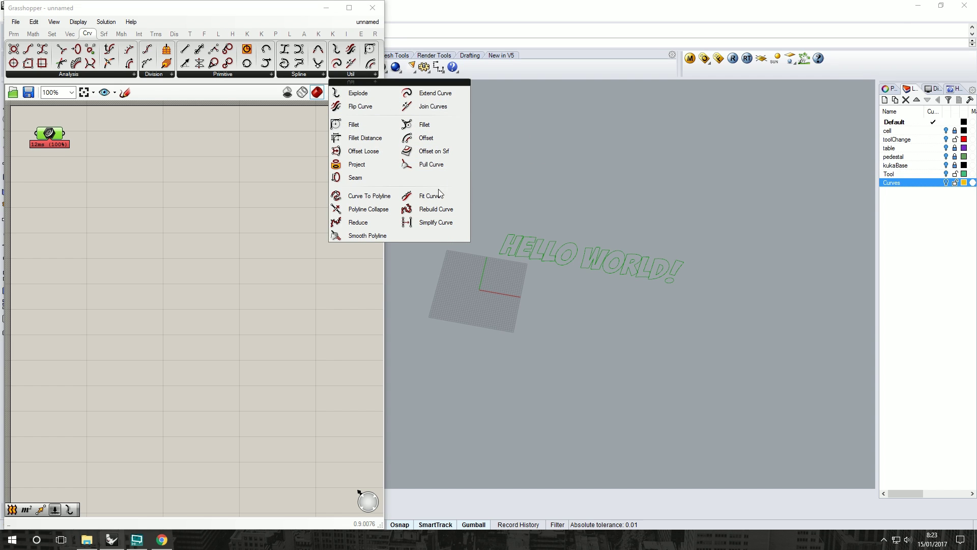
pyautogui.click(359, 197)
pyautogui.click(136, 149)
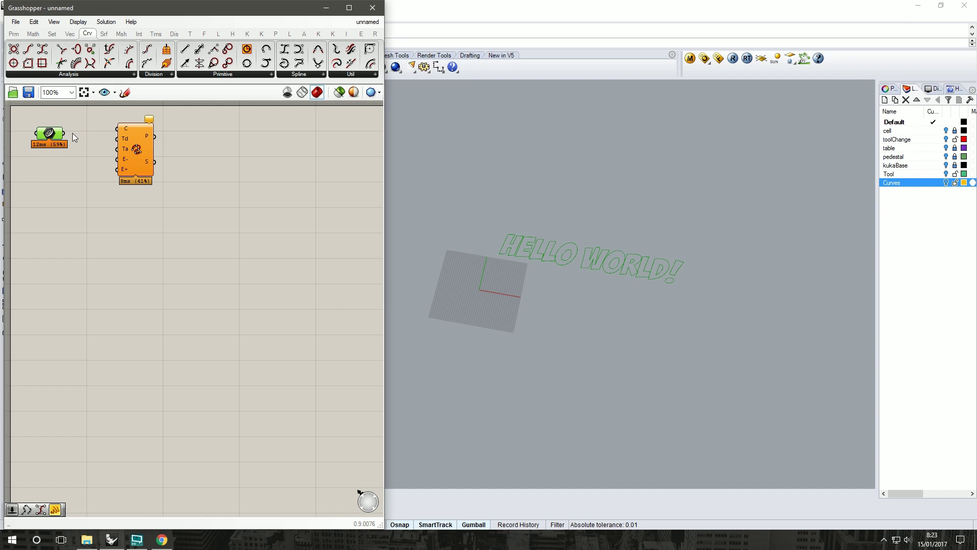
pyautogui.moveTo(64, 133); pyautogui.dragTo(177, 154)
pyautogui.moveTo(82, 159); pyautogui.dragTo(21, 107)
pyautogui.click(143, 164)
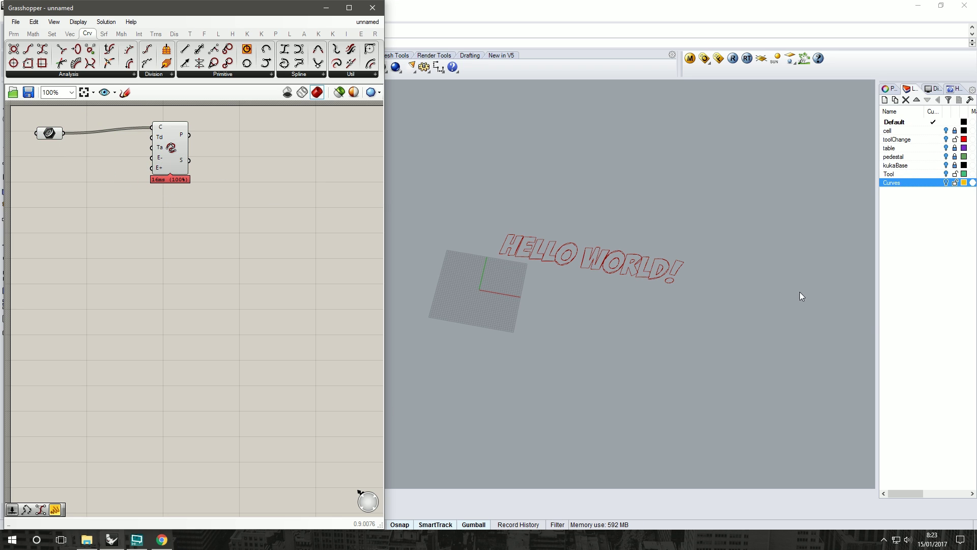
pyautogui.scroll(5, 564, 262)
pyautogui.moveTo(174, 133); pyautogui.dragTo(181, 139)
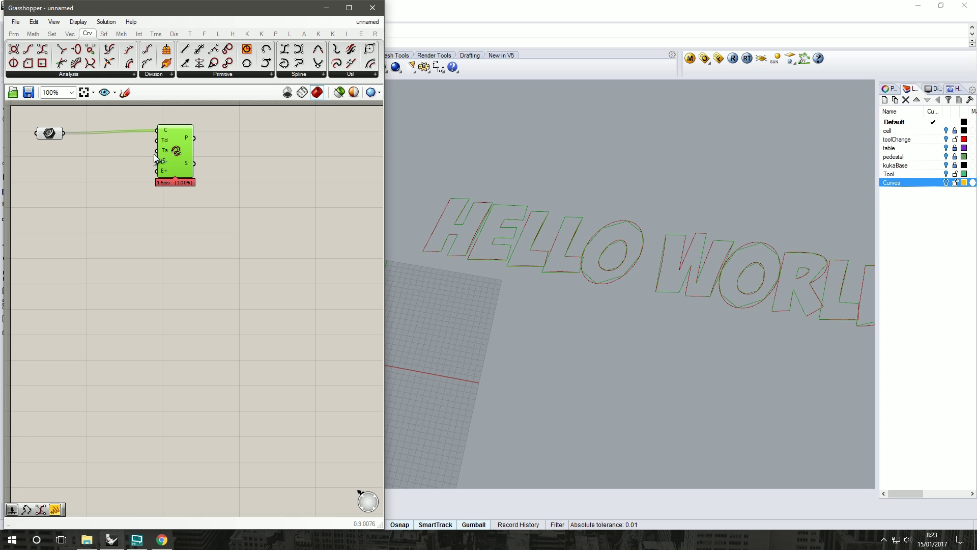
# - Create a number slider ranging from 0.00 to 1.000 and connect it to the polyline component's Tolerance (distance) input
pyautogui.moveTo(168, 143)
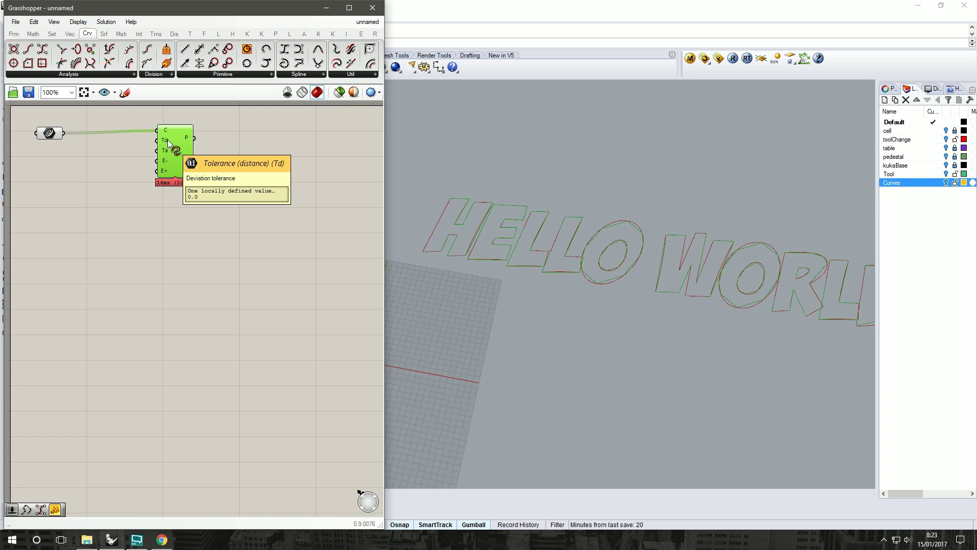
pyautogui.doubleClick(23, 201)
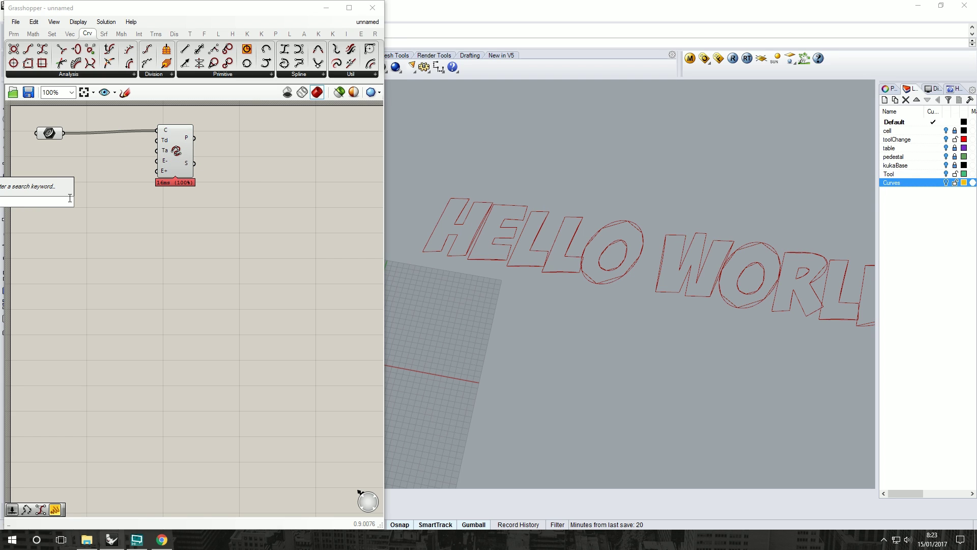
pyautogui.write('0.00')
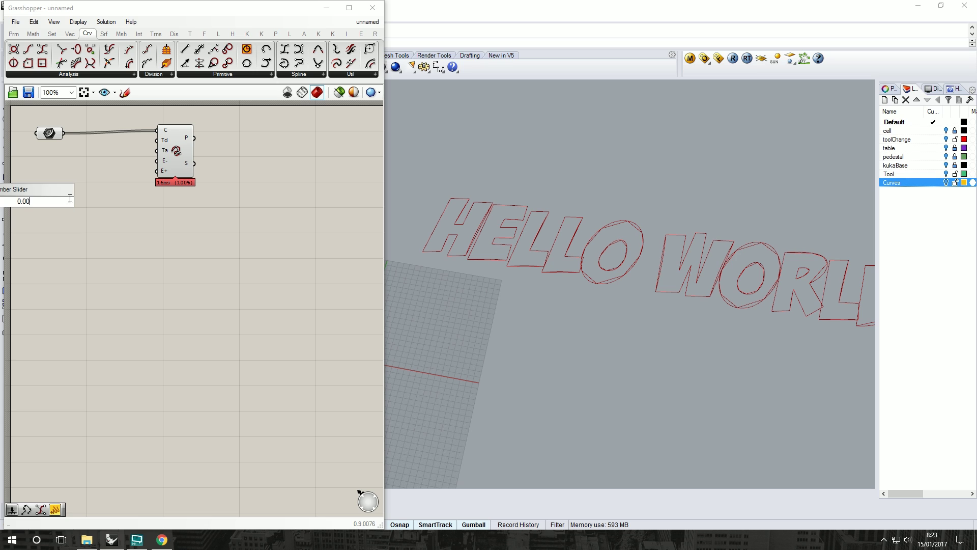
pyautogui.write('<')
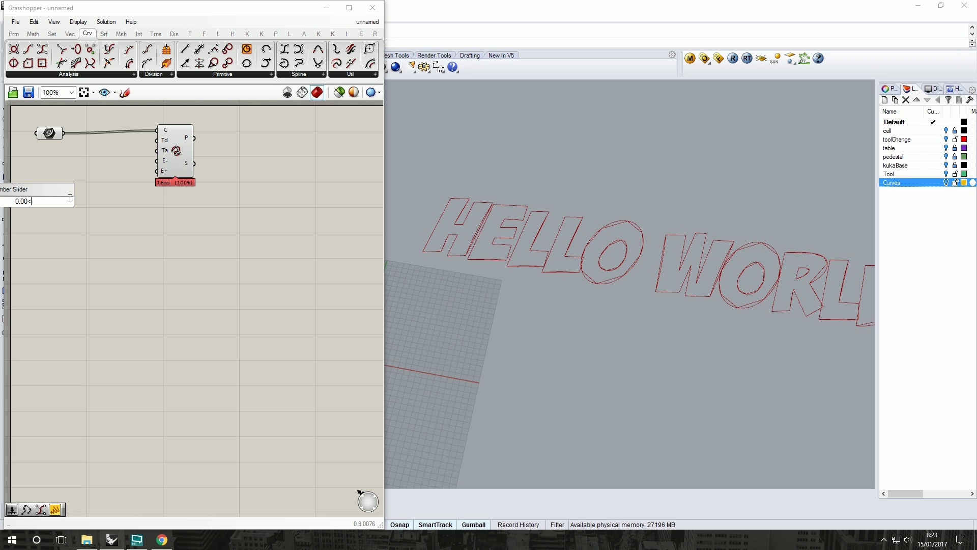
pyautogui.write('1.000')
pyautogui.press('Return')
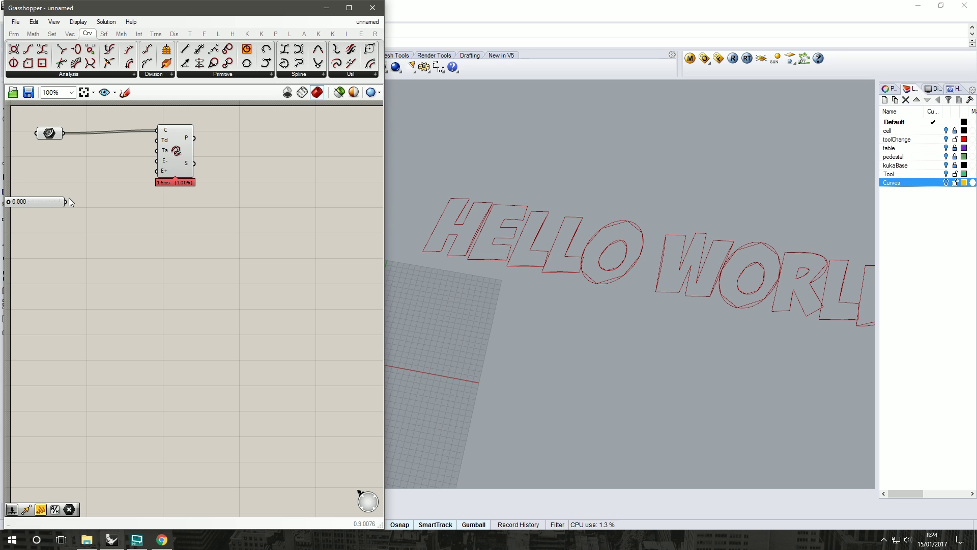
pyautogui.moveTo(36, 202); pyautogui.dragTo(158, 140)
# - Space out the slider and the Curve To Polyline component, and set the distance tolerance to 0.200
pyautogui.moveTo(92, 169); pyautogui.dragTo(109, 166)
pyautogui.moveTo(171, 151); pyautogui.dragTo(218, 150)
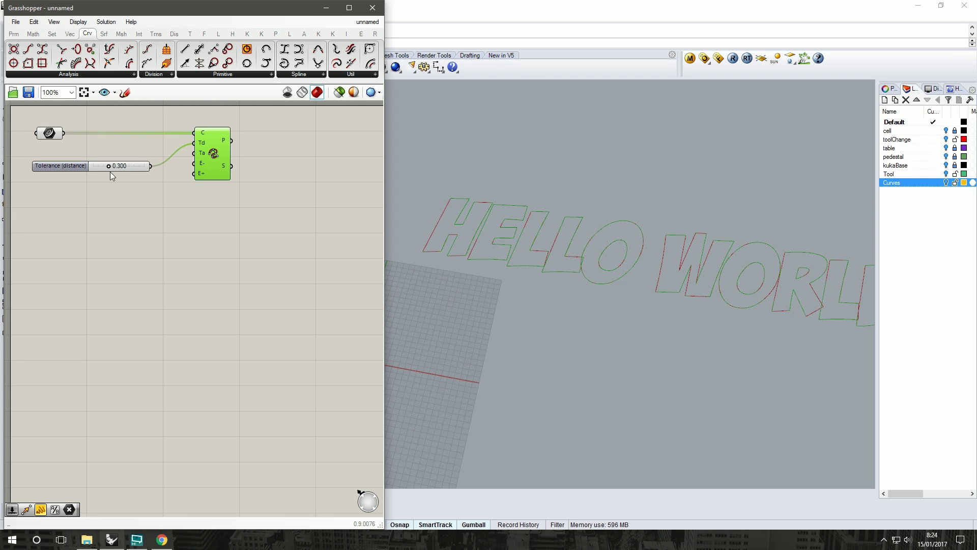
pyautogui.moveTo(80, 169); pyautogui.dragTo(80, 163)
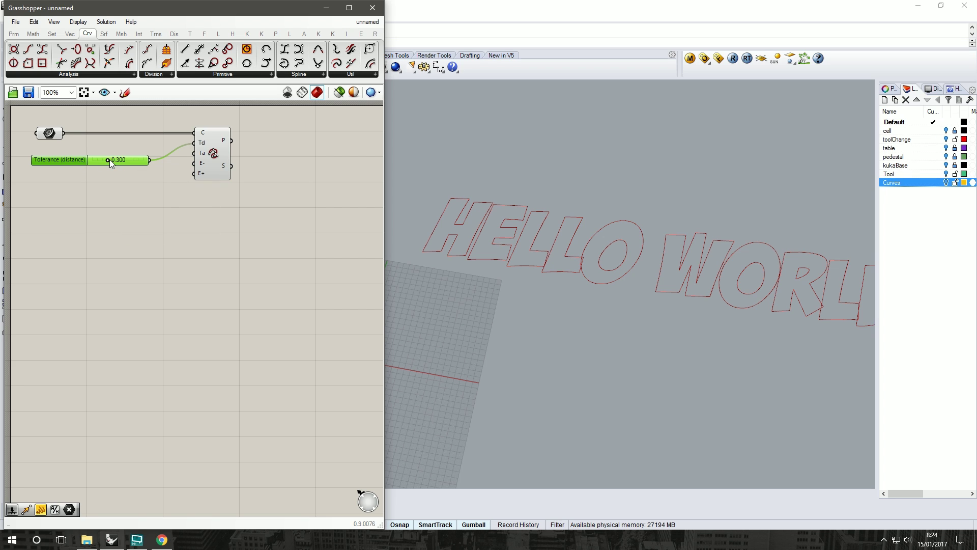
pyautogui.moveTo(101, 159); pyautogui.dragTo(92, 160)
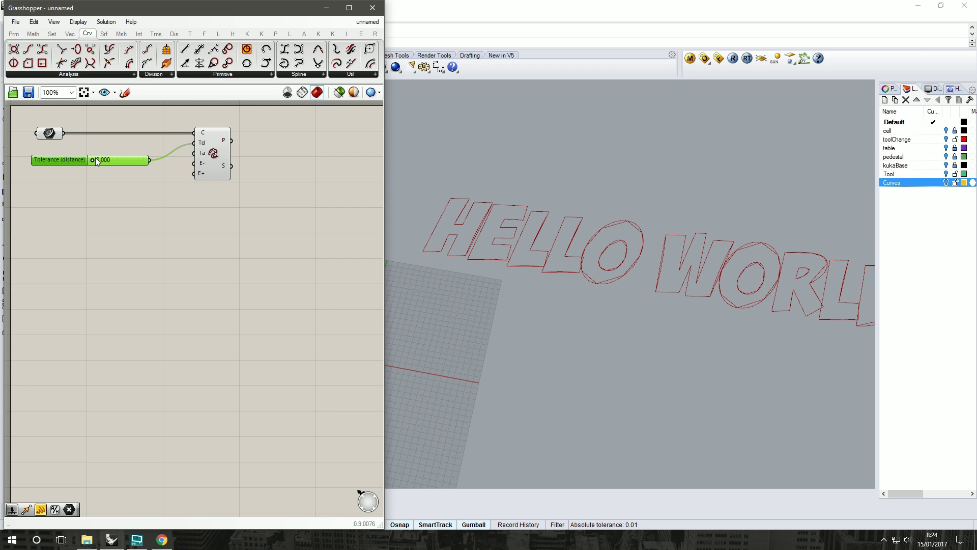
pyautogui.moveTo(92, 161); pyautogui.dragTo(94, 162)
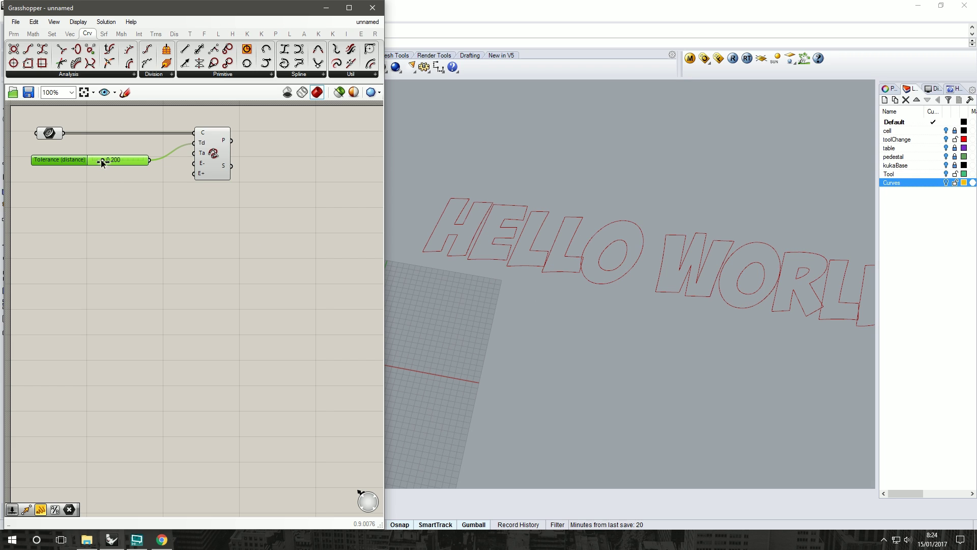
# - Set the Tolerance (distance) slider to 0.180
pyautogui.click(114, 223)
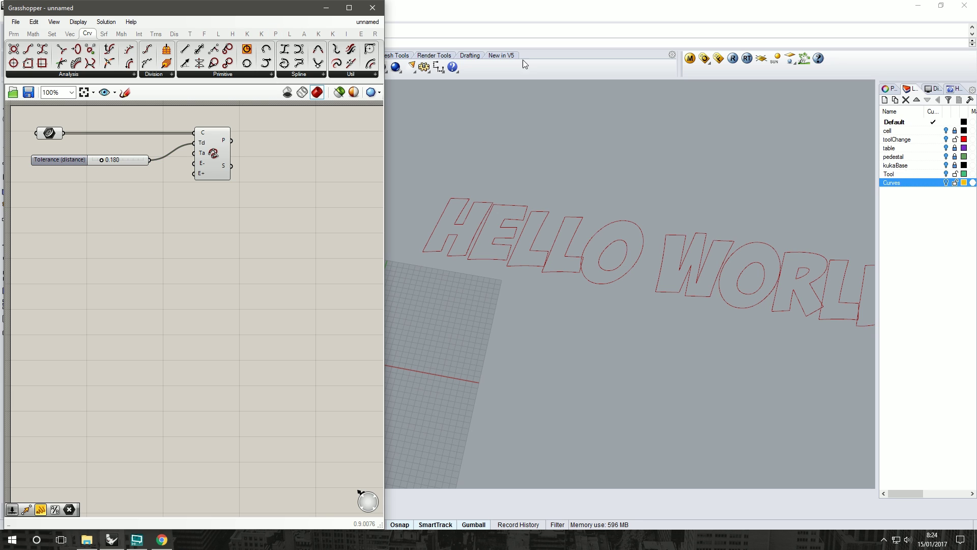
pyautogui.click(49, 133)
pyautogui.click(162, 155)
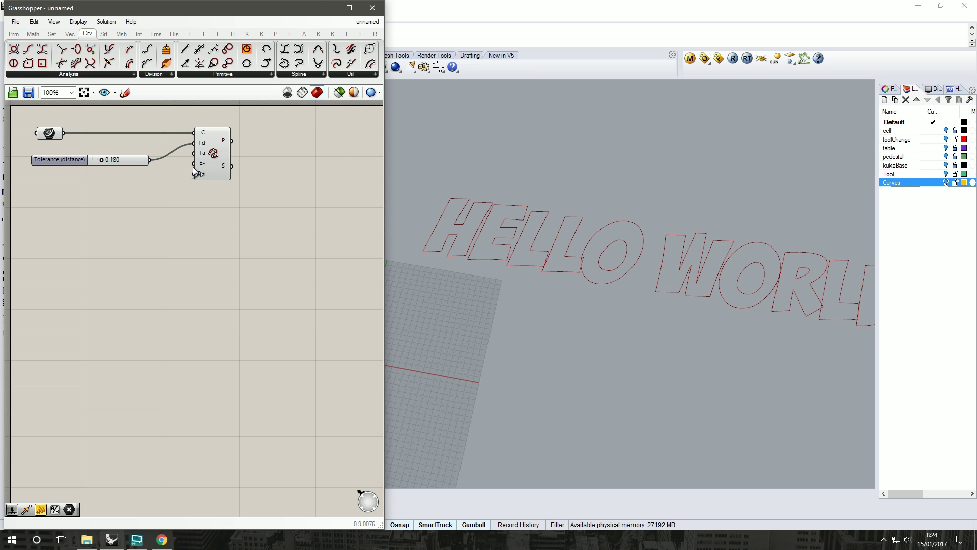
# - Add a Control Points component beside Curve To Polyline and connect the polyline output (P) to its curve input (C)
pyautogui.moveTo(341, 151); pyautogui.dragTo(220, 146, button='right')
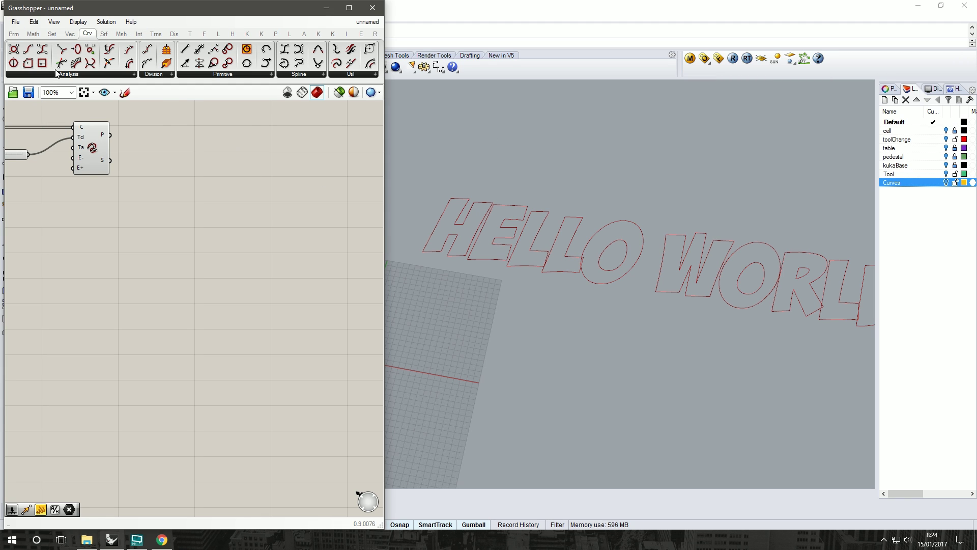
pyautogui.click(74, 74)
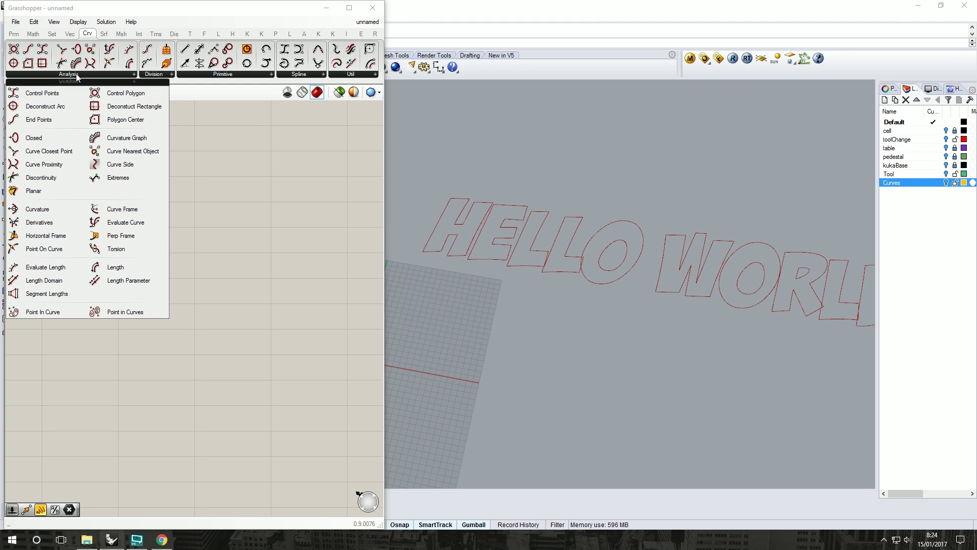
pyautogui.click(36, 93)
pyautogui.click(203, 164)
pyautogui.moveTo(203, 164); pyautogui.dragTo(189, 146)
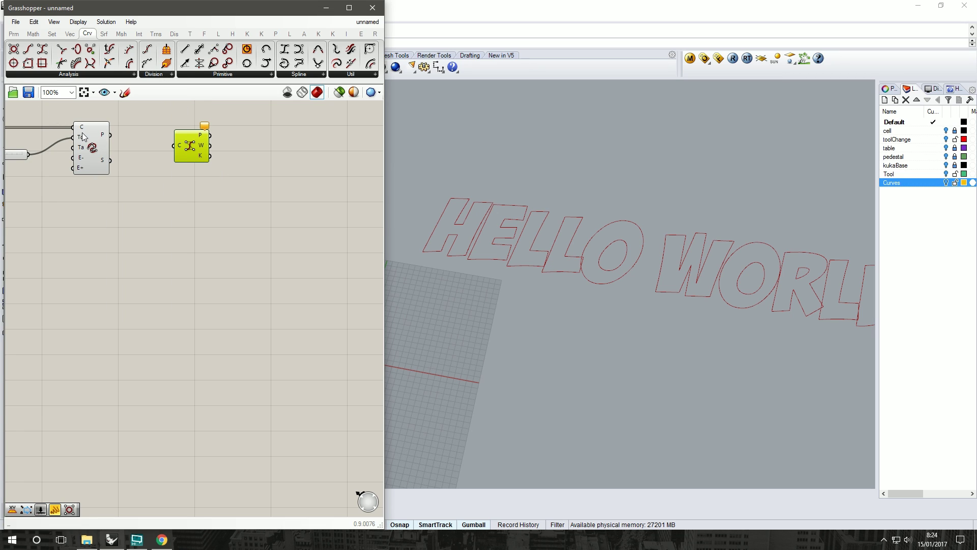
pyautogui.moveTo(103, 138)
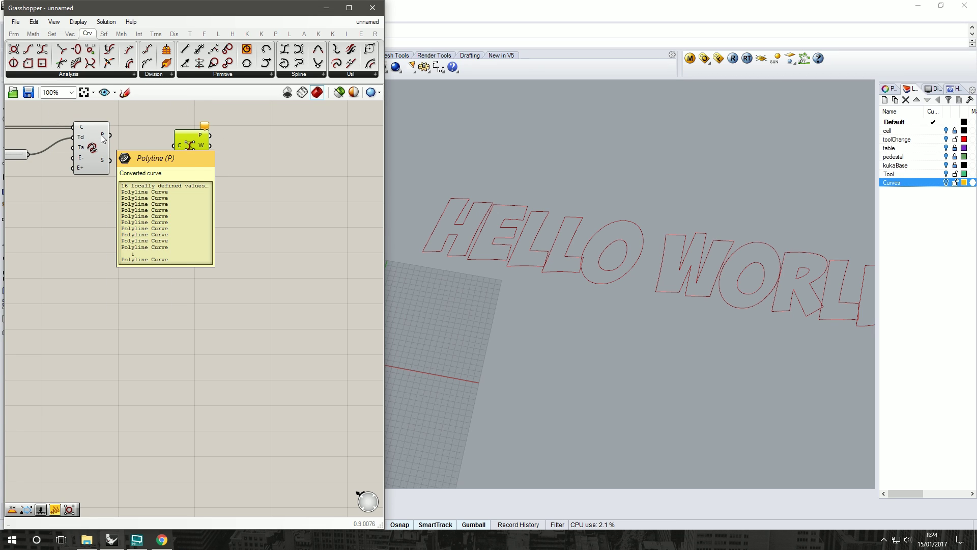
pyautogui.moveTo(109, 135); pyautogui.dragTo(175, 146)
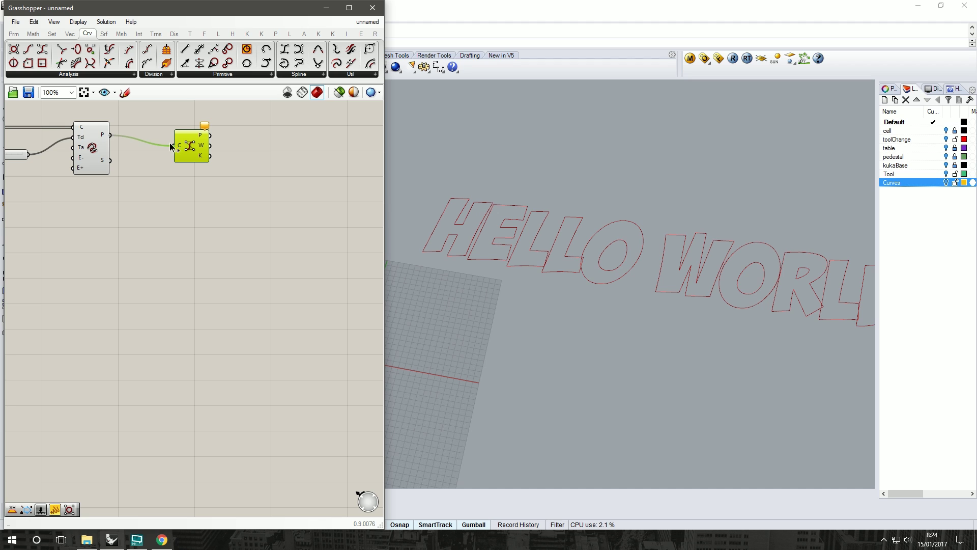
pyautogui.moveTo(187, 144); pyautogui.dragTo(167, 135)
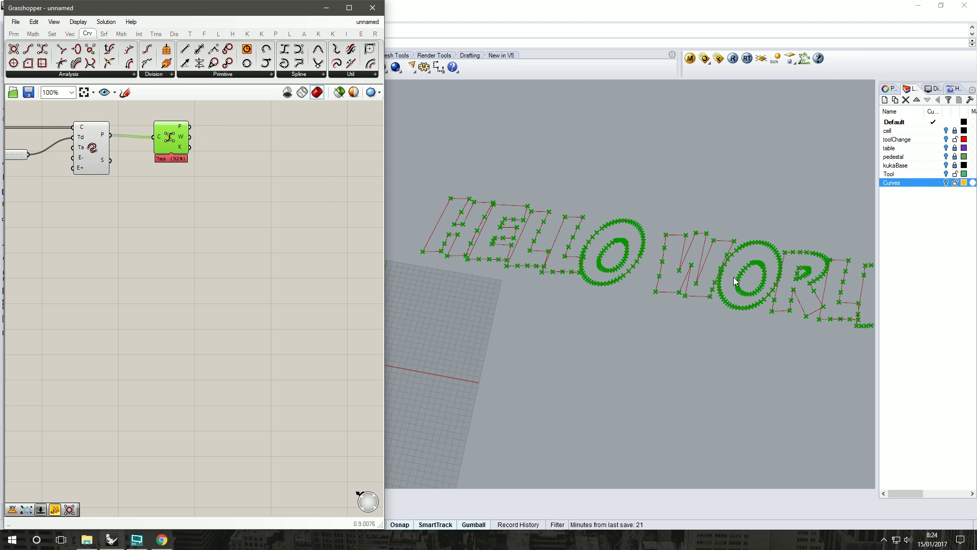
# - Set the Tolerance (distance) slider to 0.193
pyautogui.scroll(-2, 340, 250)
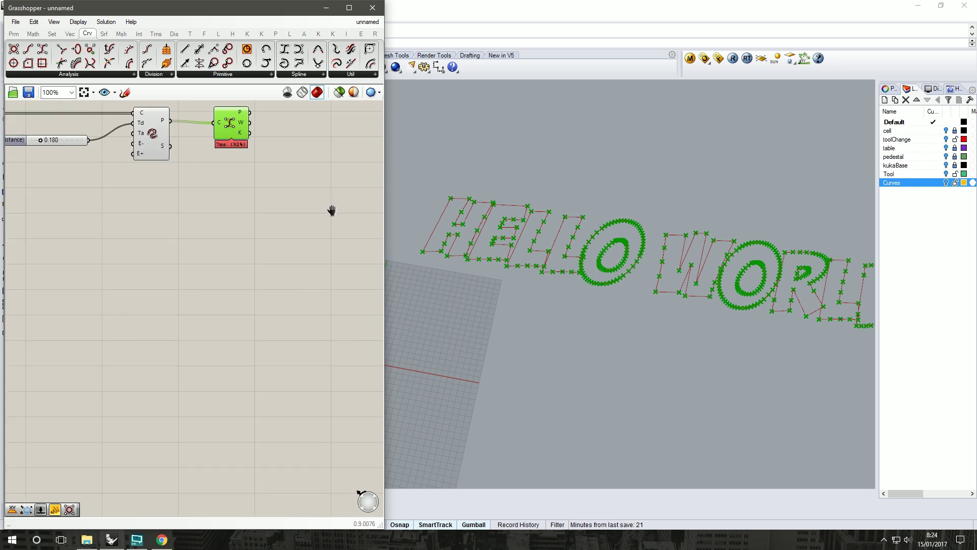
pyautogui.moveTo(218, 181); pyautogui.dragTo(151, 218, button='right')
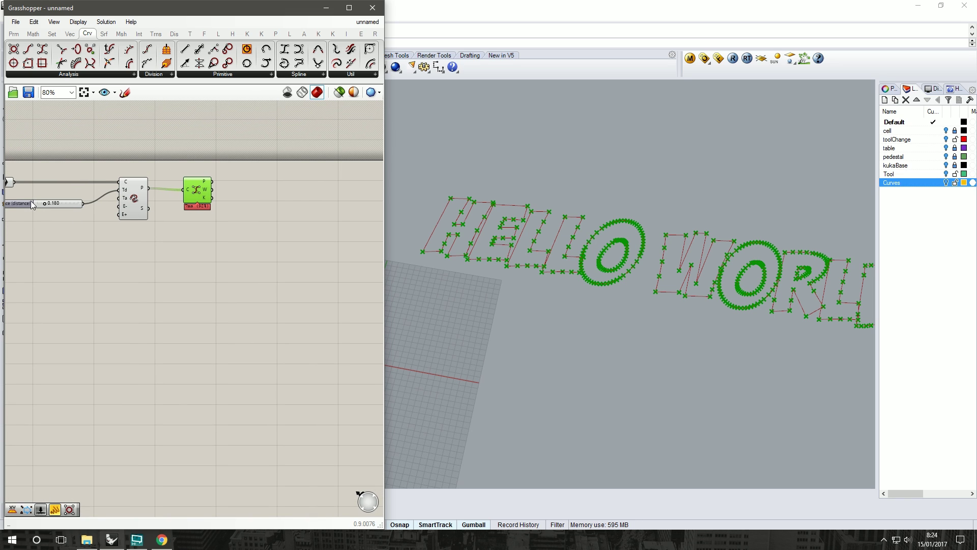
pyautogui.moveTo(46, 204); pyautogui.dragTo(69, 228)
pyautogui.moveTo(94, 228); pyautogui.dragTo(47, 219)
pyautogui.click(193, 231)
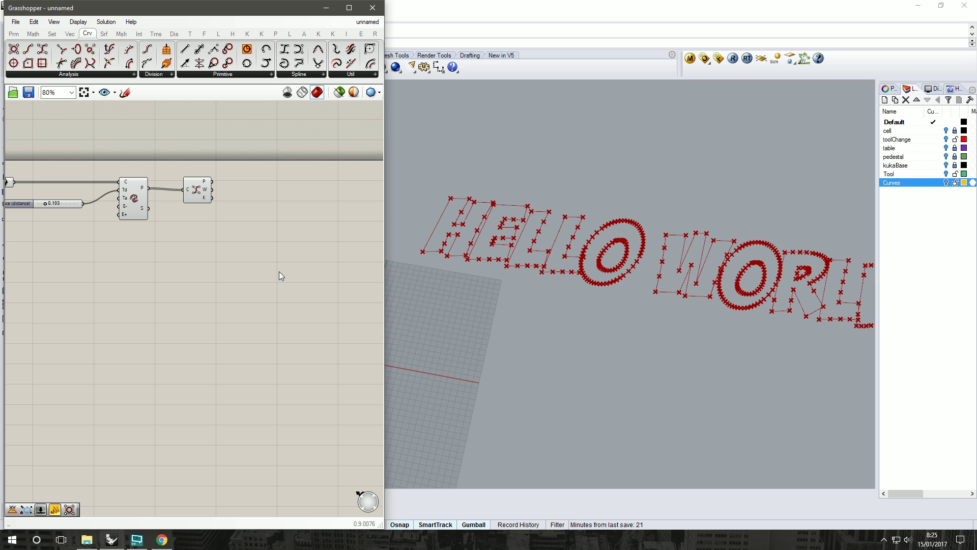
# - Reposition the Control Points component slightly closer to the Curve To Polyline component
pyautogui.moveTo(191, 193); pyautogui.dragTo(167, 194)
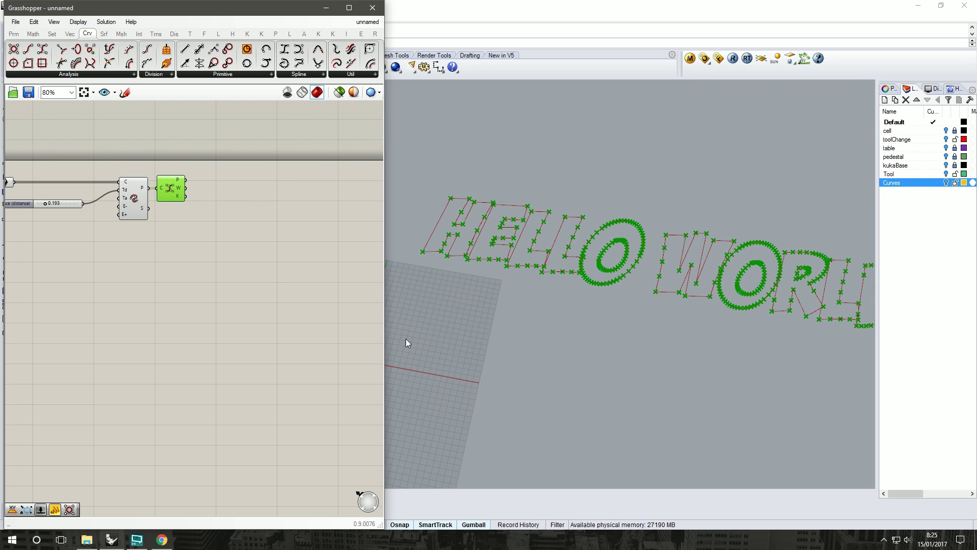
pyautogui.moveTo(170, 190); pyautogui.dragTo(192, 191)
pyautogui.click(208, 197)
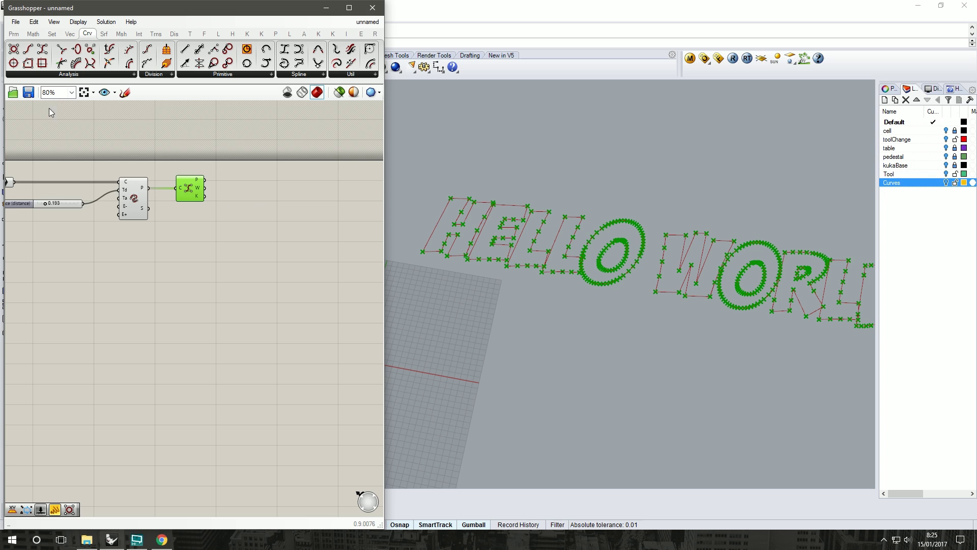
pyautogui.click(243, 179)
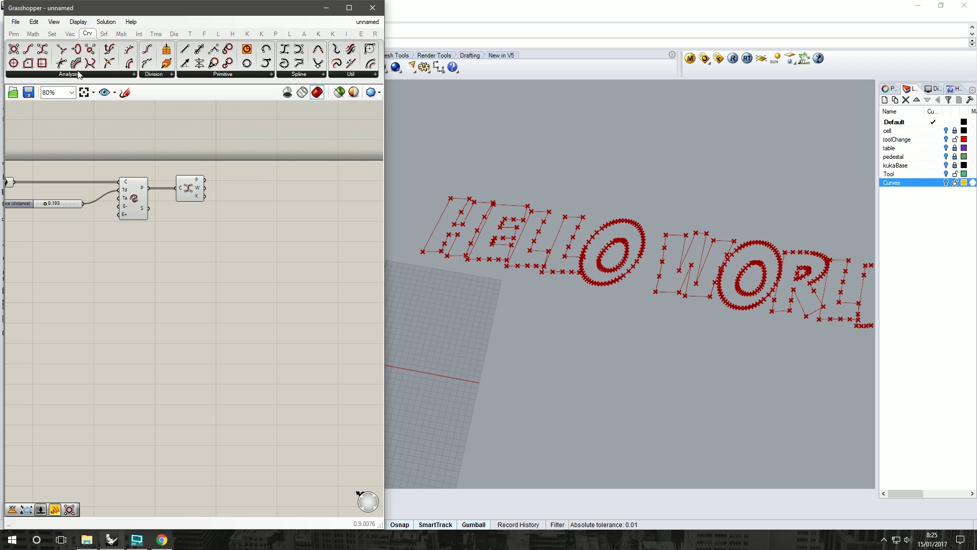
# - Add an XY Plane component, connect the Control Points output (P) to its origin input (O), and place it close beside Control Points
pyautogui.click(70, 33)
pyautogui.click(146, 75)
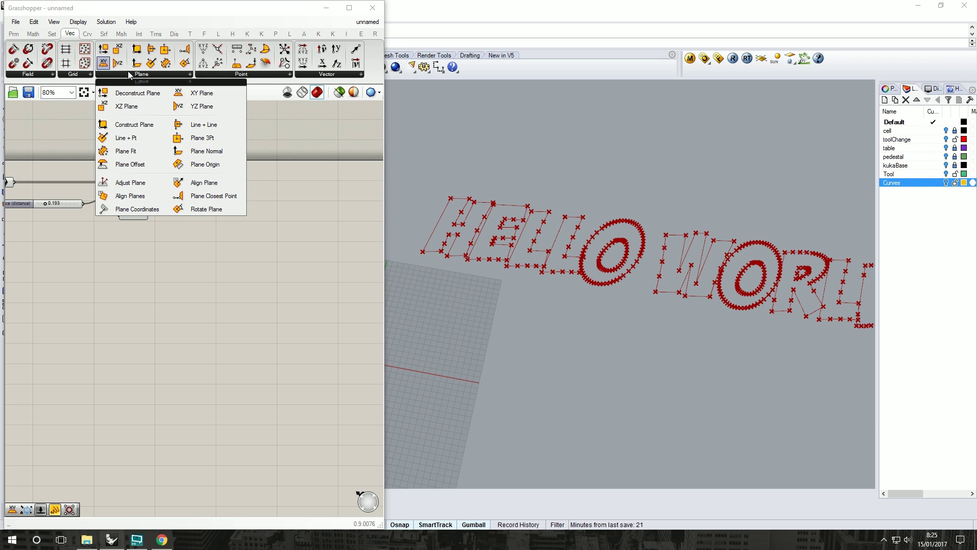
pyautogui.click(215, 93)
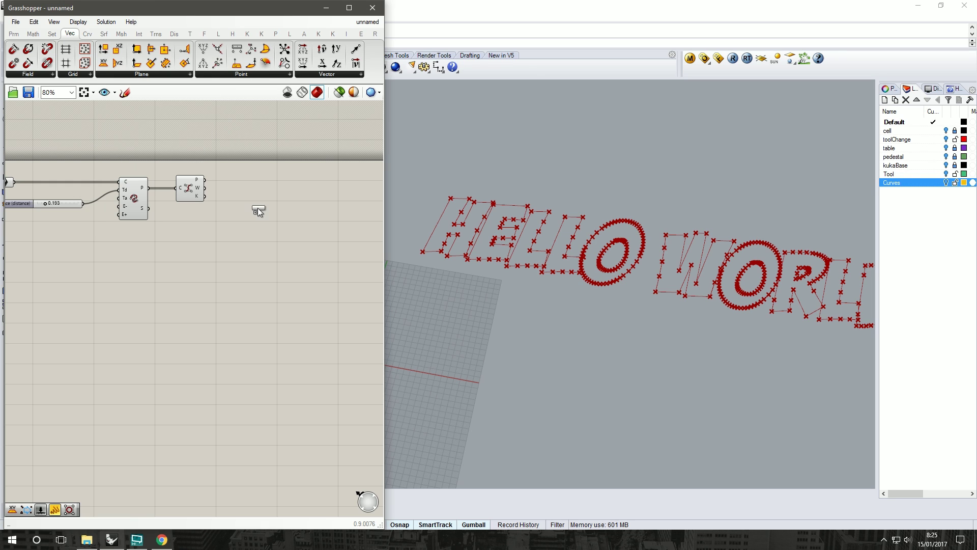
pyautogui.click(256, 189)
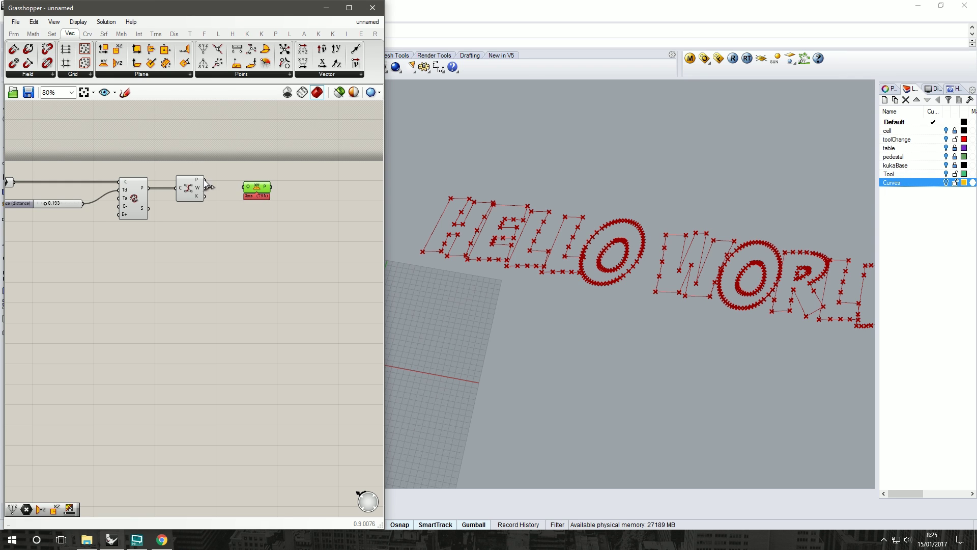
pyautogui.moveTo(204, 179); pyautogui.dragTo(243, 188)
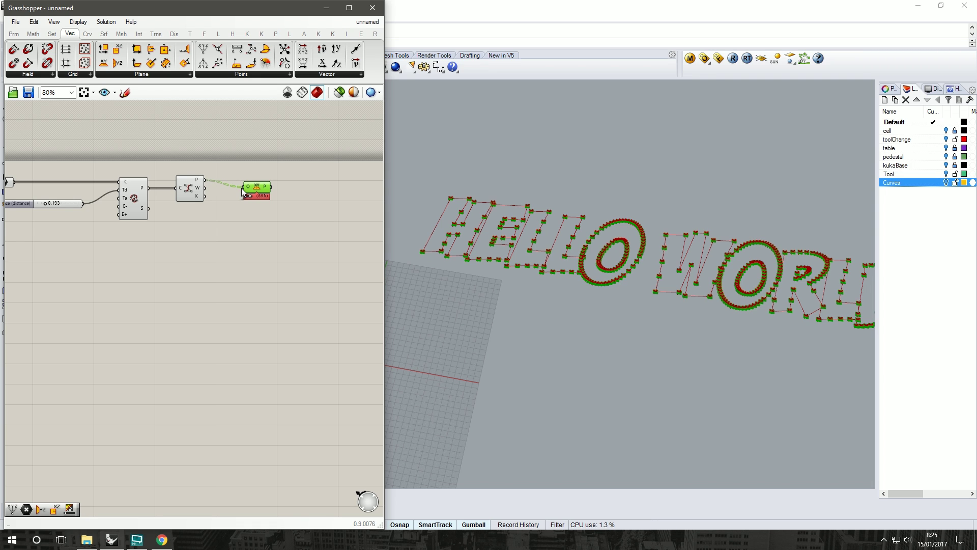
pyautogui.click(291, 248)
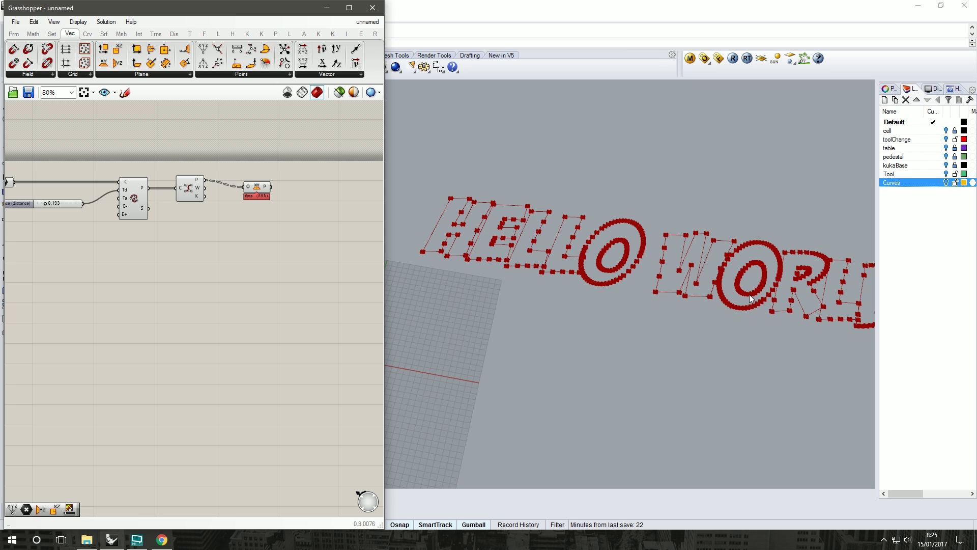
pyautogui.moveTo(253, 189); pyautogui.dragTo(240, 183)
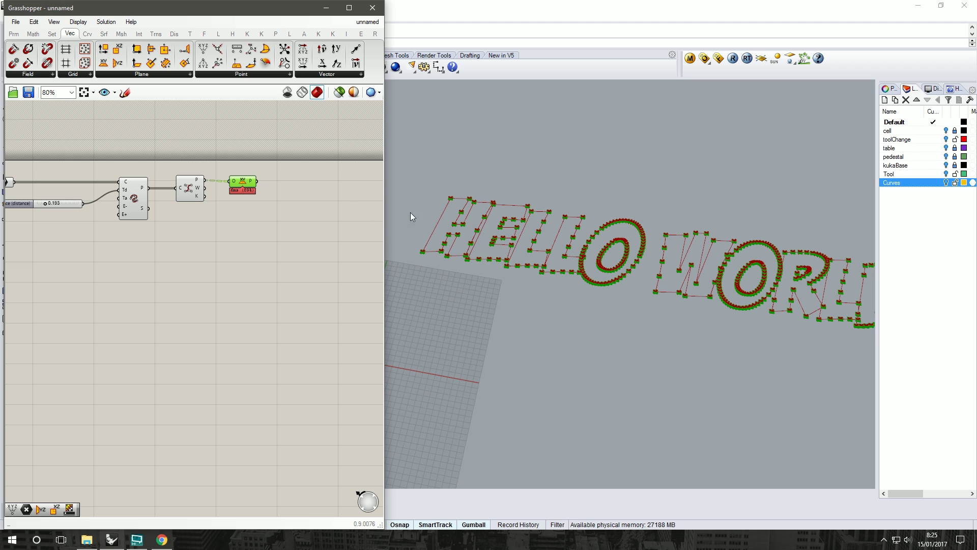
pyautogui.moveTo(215, 233); pyautogui.dragTo(161, 217, button='right')
pyautogui.moveTo(188, 167); pyautogui.dragTo(184, 165)
pyautogui.scroll(-3, 338, 141)
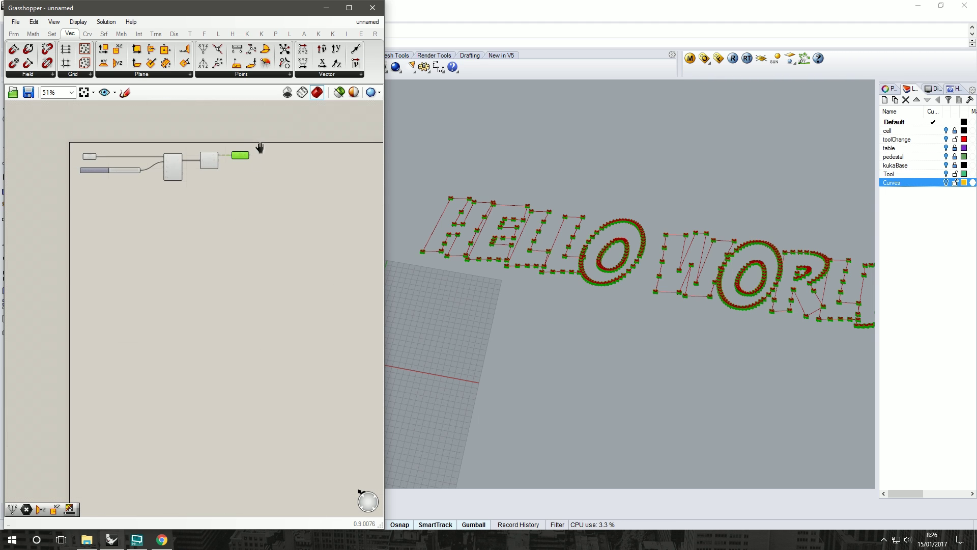
# - Show the Curves and table layers in Rhino
pyautogui.moveTo(680, 335); pyautogui.dragTo(811, 203, button='right')
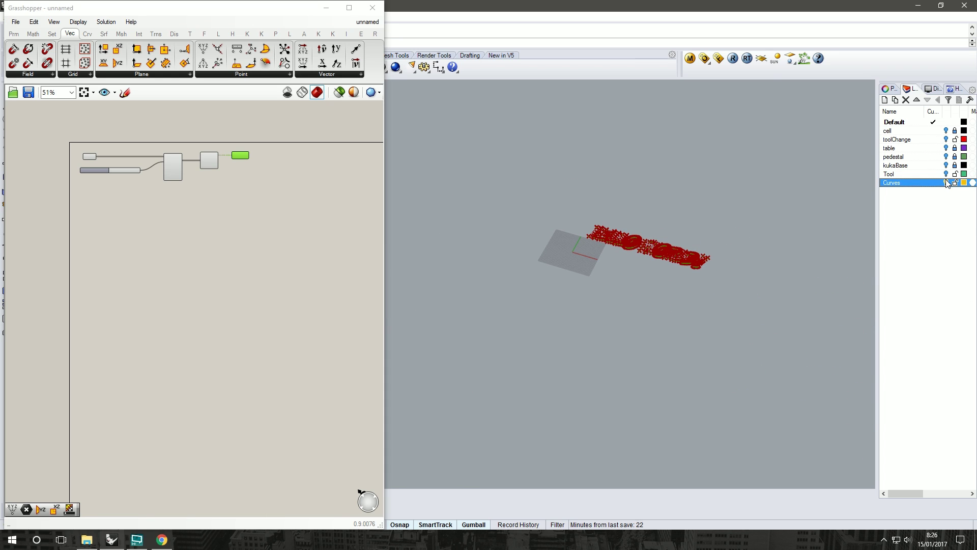
pyautogui.click(946, 147)
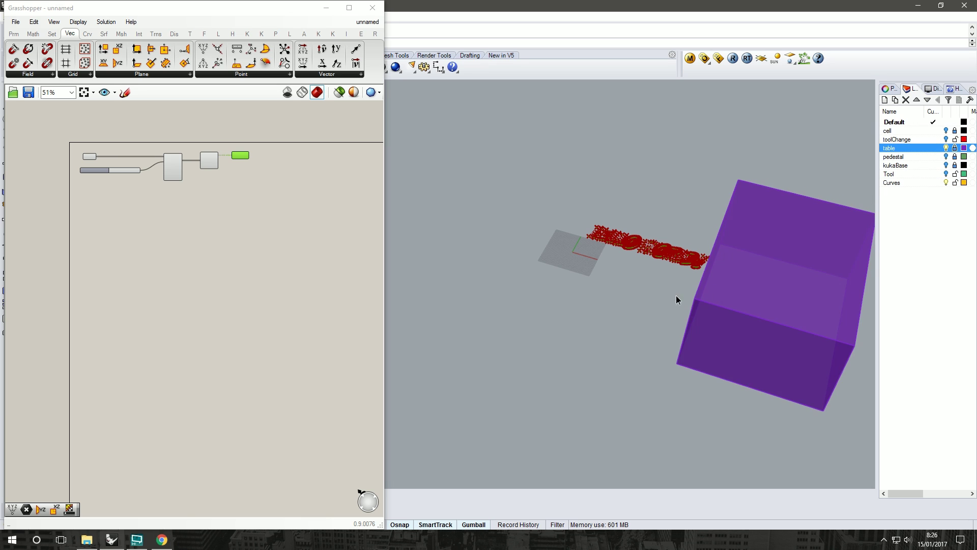
pyautogui.moveTo(675, 295); pyautogui.dragTo(581, 229, button='right')
# - Raise the HELLO WORLD! curves to tabletop height and move them over the middle of the purple table
pyautogui.moveTo(544, 191); pyautogui.dragTo(708, 296)
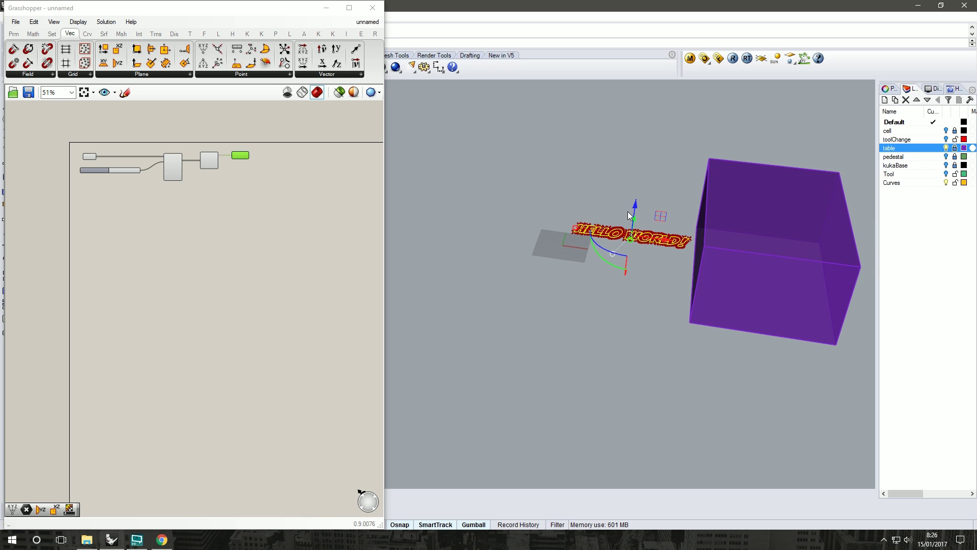
pyautogui.moveTo(635, 213); pyautogui.dragTo(636, 137)
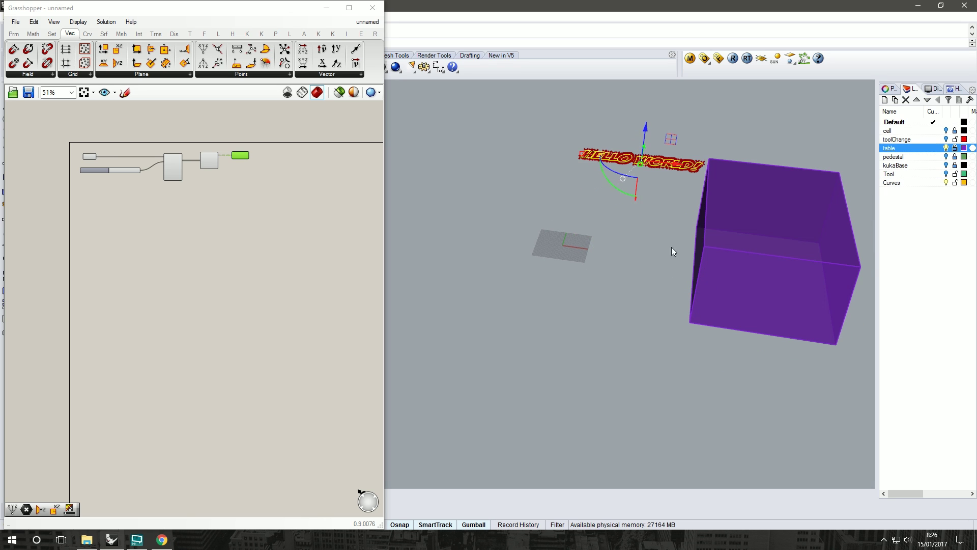
pyautogui.moveTo(671, 247); pyautogui.dragTo(691, 228, button='right')
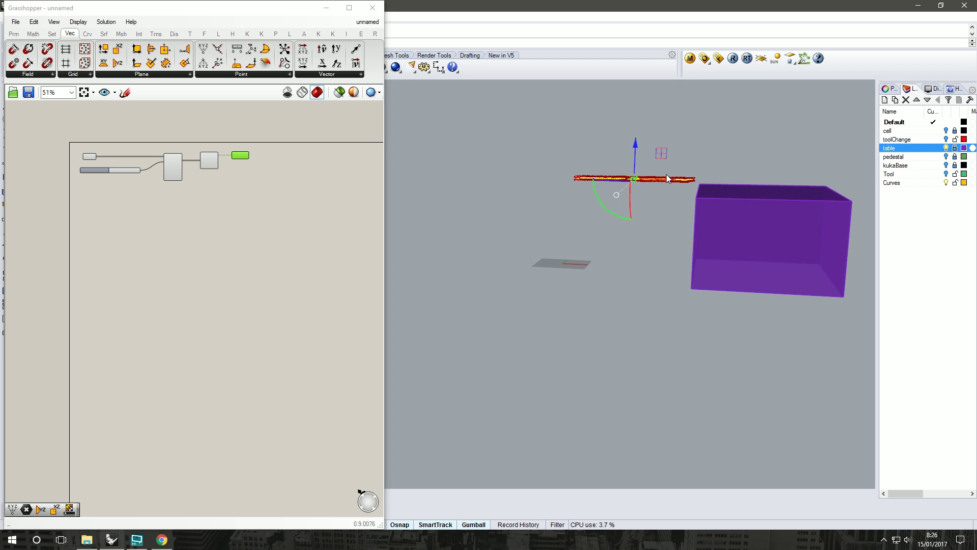
pyautogui.moveTo(664, 179); pyautogui.dragTo(792, 196)
pyautogui.moveTo(792, 196); pyautogui.dragTo(799, 253, button='right')
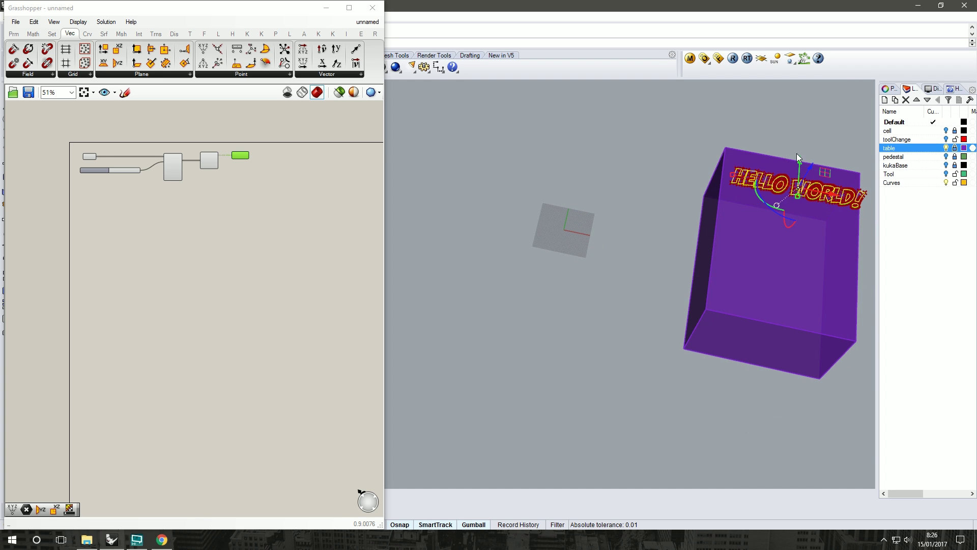
pyautogui.moveTo(798, 158); pyautogui.dragTo(795, 257)
# - Rotate the HELLO WORLD! curves a quarter turn so the text runs along the table's length
pyautogui.click(769, 257)
pyautogui.moveTo(707, 198); pyautogui.dragTo(873, 292)
pyautogui.moveTo(765, 256); pyautogui.dragTo(750, 192)
pyautogui.click(704, 321)
pyautogui.moveTo(703, 321); pyautogui.dragTo(709, 426, button='right')
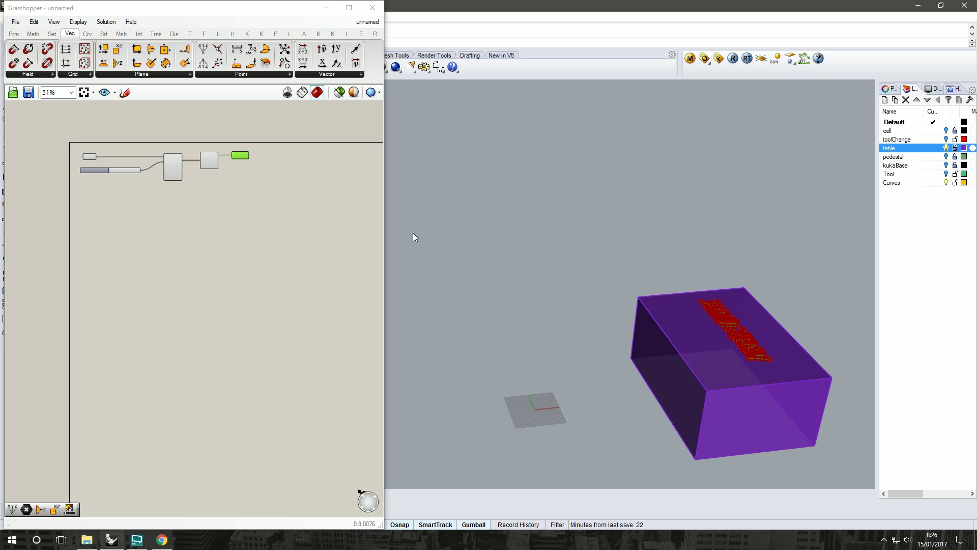
# - Return to the Grasshopper definition and display the KUKA|prc components
pyautogui.click(286, 148)
pyautogui.scroll(3, 227, 183)
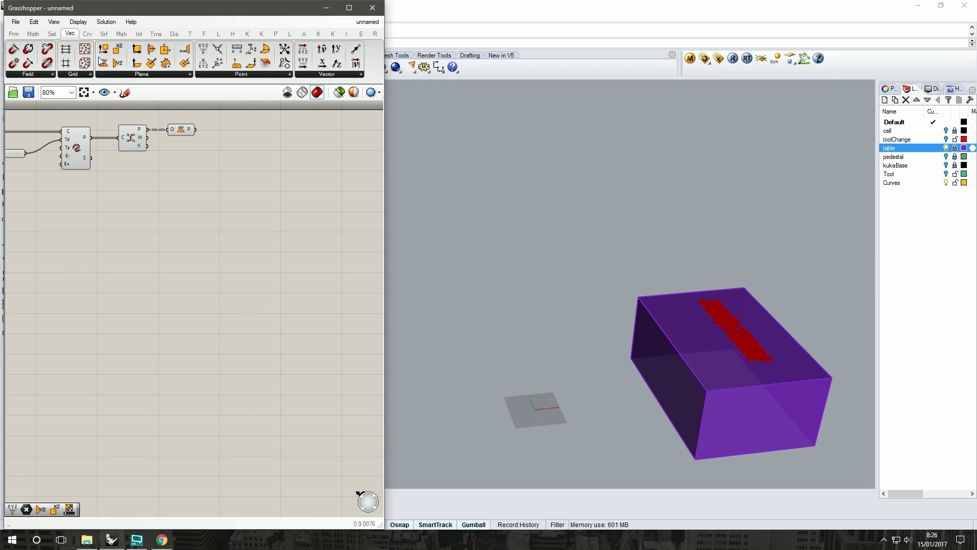
pyautogui.click(318, 34)
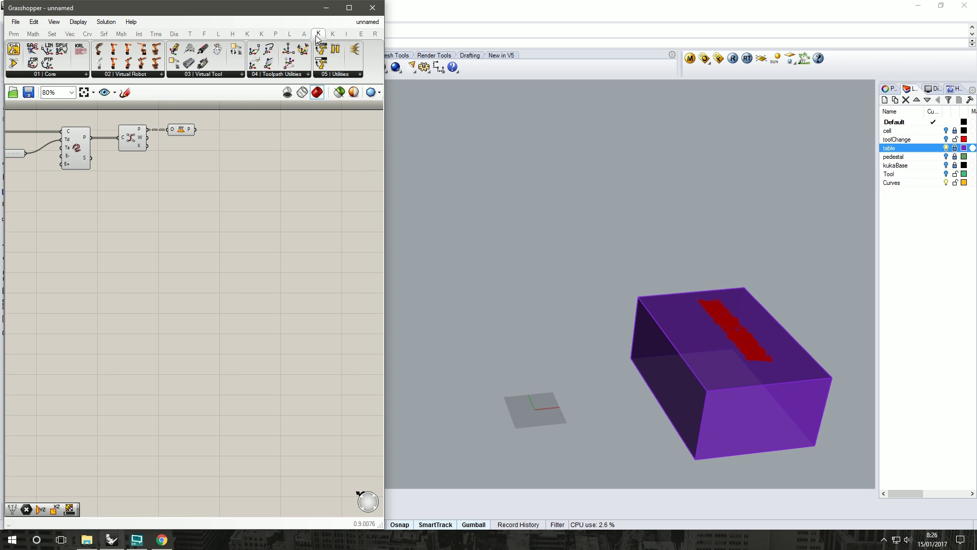
# - Switch to Chrome and open food4rhino.com in a new browser tab
pyautogui.click(161, 540)
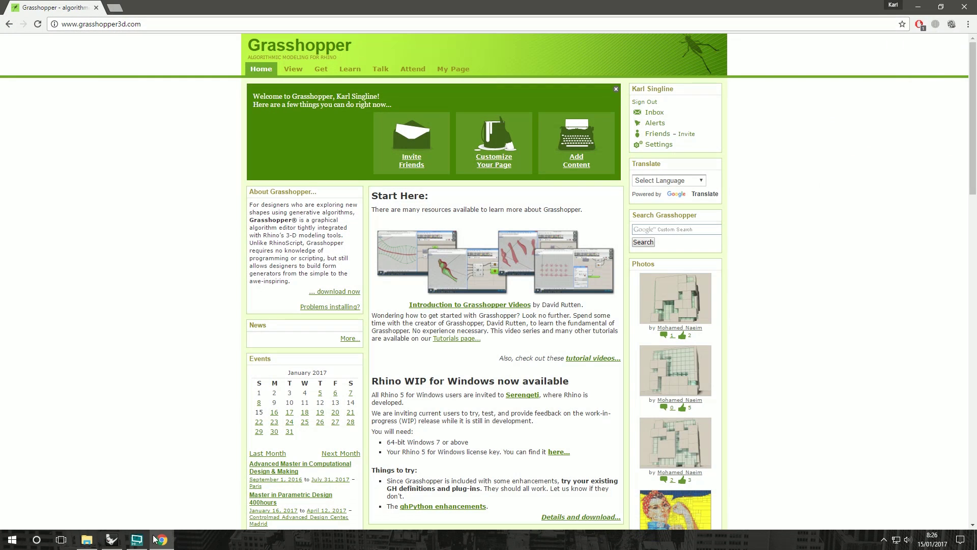
pyautogui.click(113, 7)
pyautogui.write('food4rhino.com')
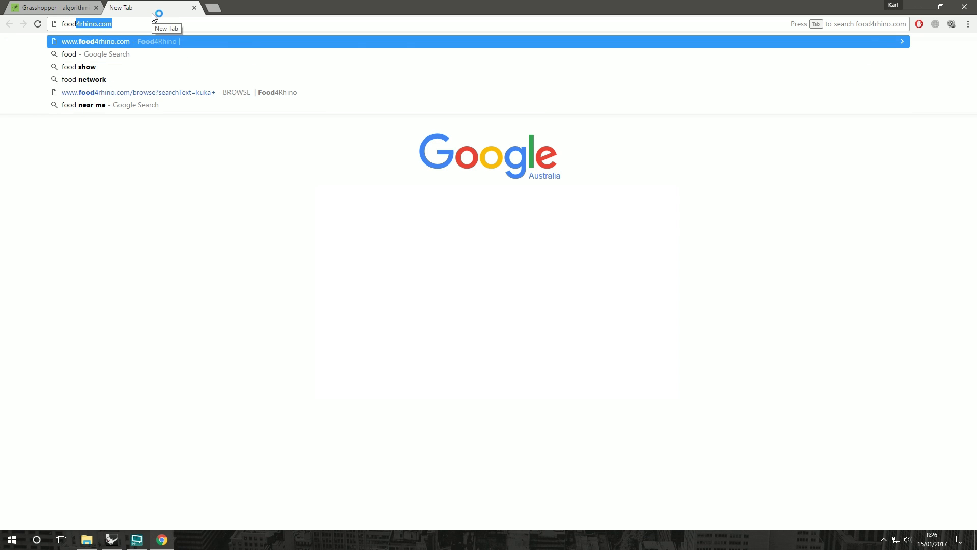
pyautogui.press('Return')
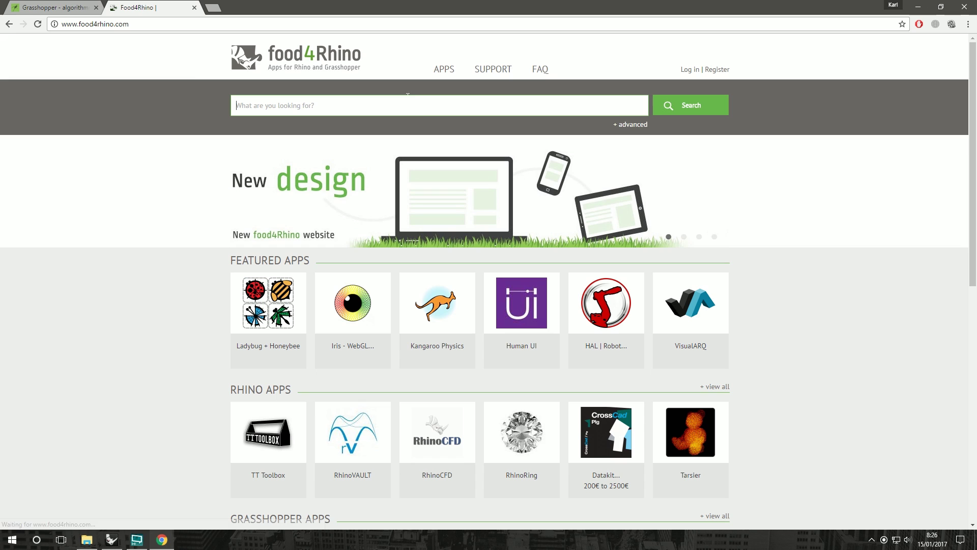
# - Search the food4Rhino app catalogue for kuka
pyautogui.click(417, 103)
pyautogui.write('kuka')
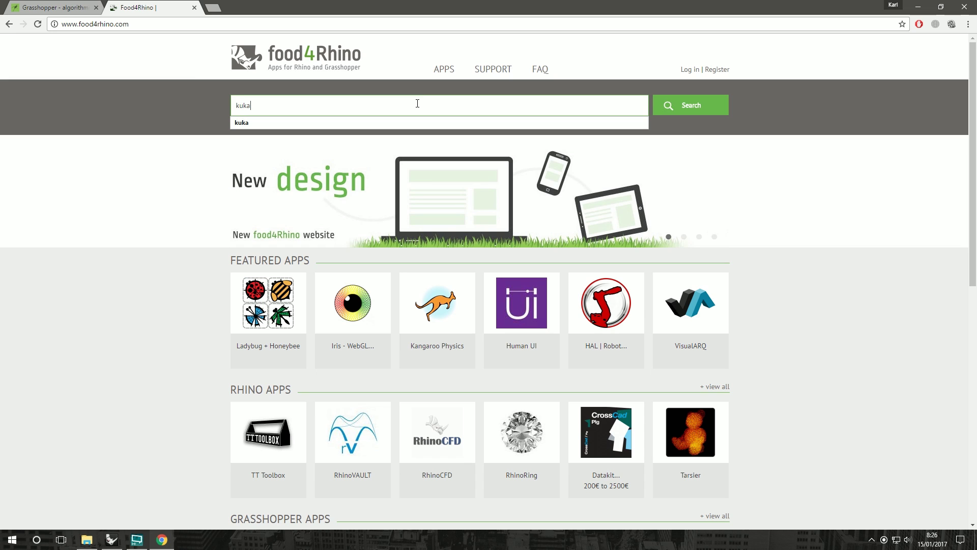
pyautogui.press('Return')
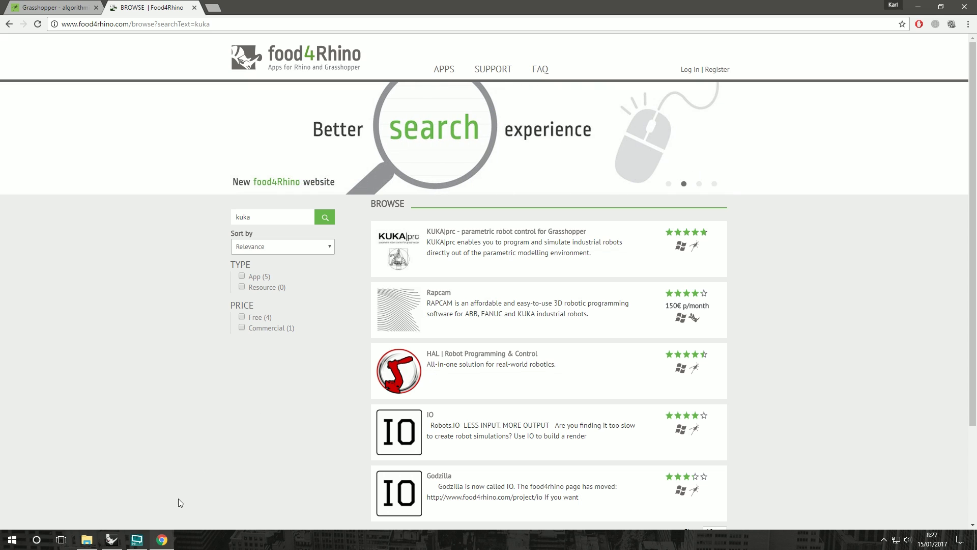
# - Switch back to Grasshopper, add a KUKA|prc LINear Movement component and wire the XY planes into its PLN input
pyautogui.click(112, 539)
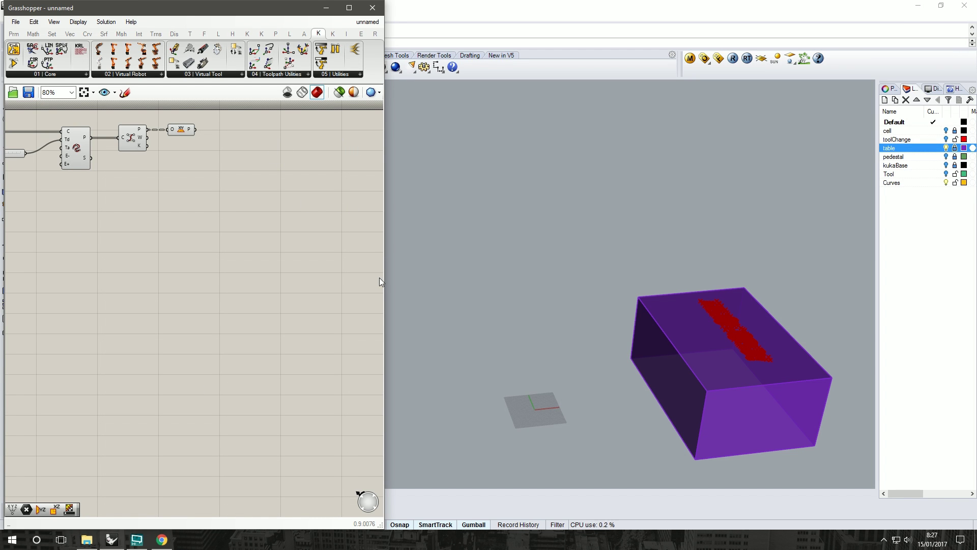
pyautogui.moveTo(293, 210); pyautogui.dragTo(250, 200, button='right')
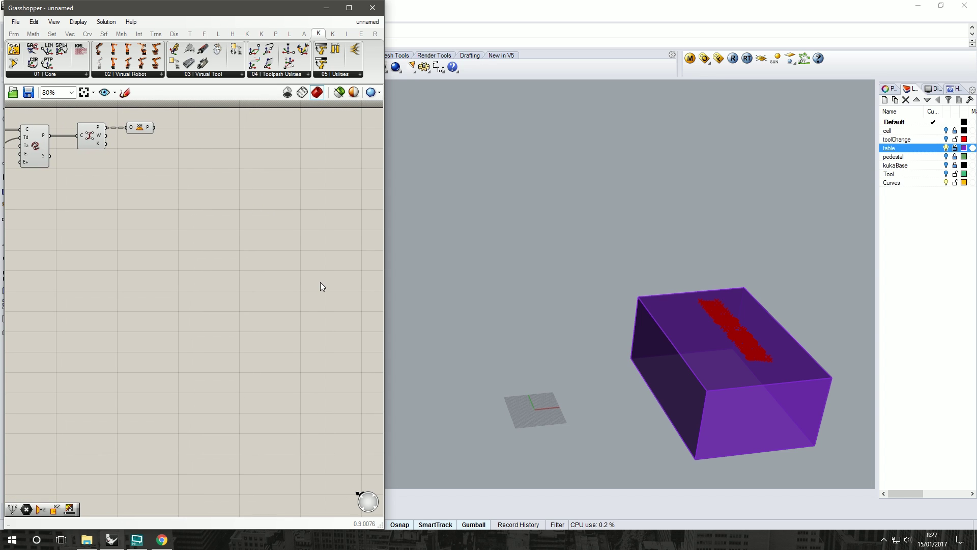
pyautogui.click(150, 128)
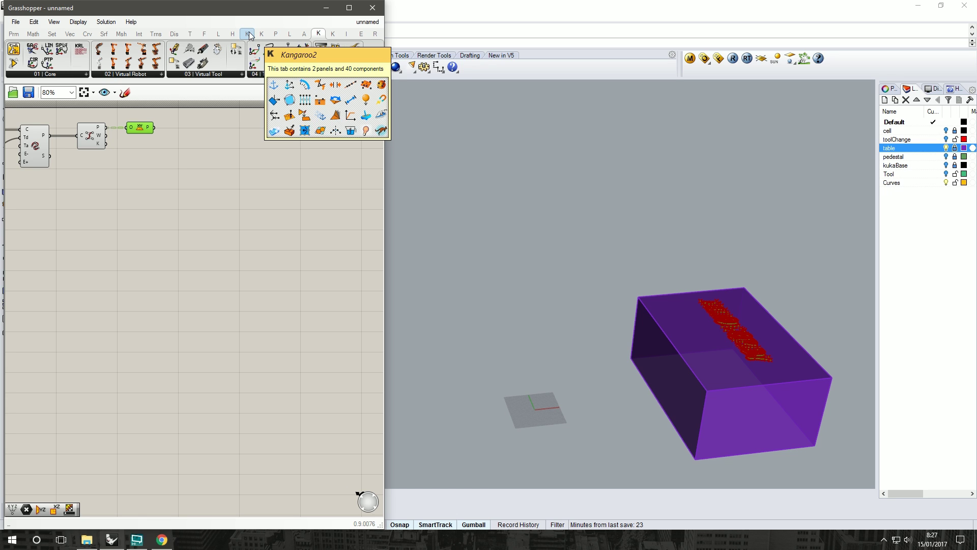
pyautogui.click(62, 75)
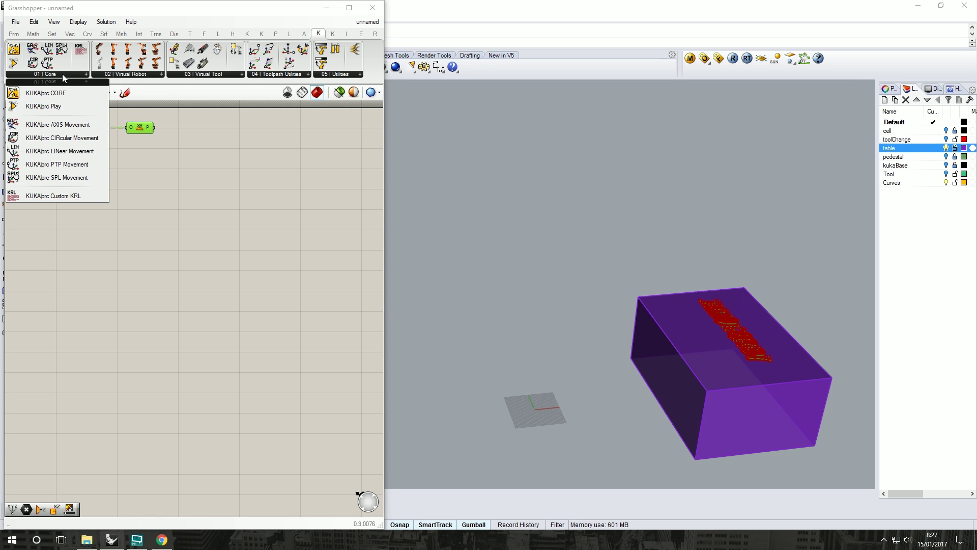
pyautogui.click(84, 151)
pyautogui.click(236, 156)
pyautogui.click(143, 170)
pyautogui.moveTo(153, 128); pyautogui.dragTo(256, 132)
pyautogui.click(250, 179)
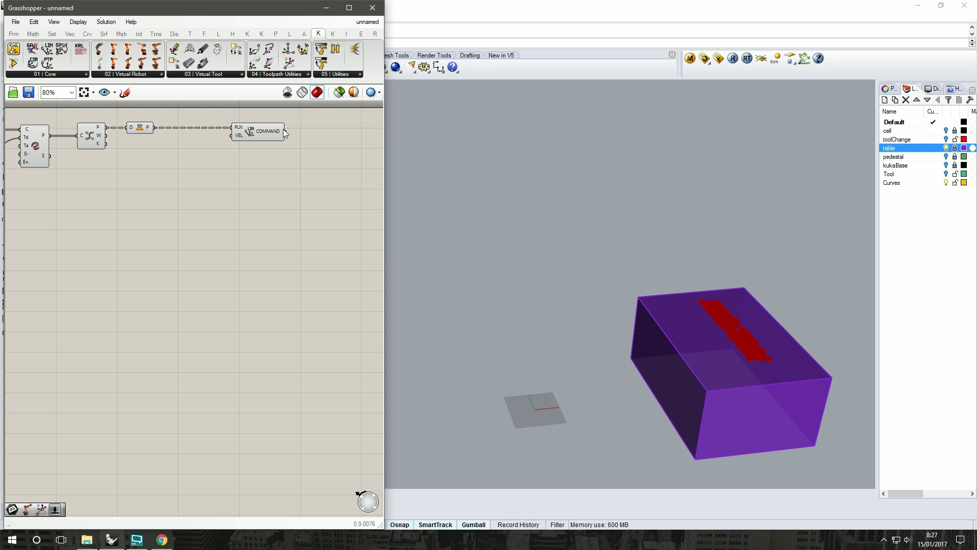
pyautogui.moveTo(284, 130)
pyautogui.moveTo(260, 131); pyautogui.dragTo(271, 137)
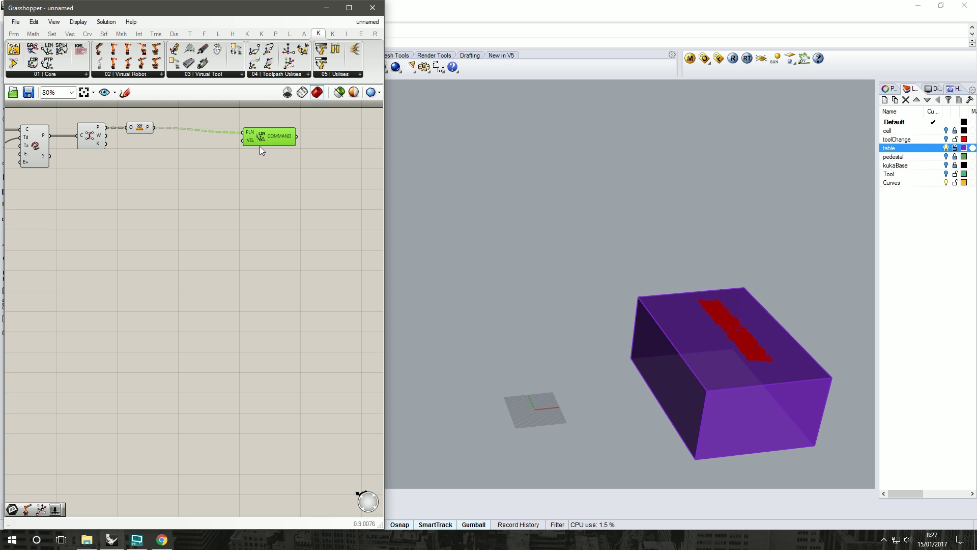
# - Add a KUKA|prc Orient Plane component below the wire and feed the XY planes into its PLN input
pyautogui.click(294, 76)
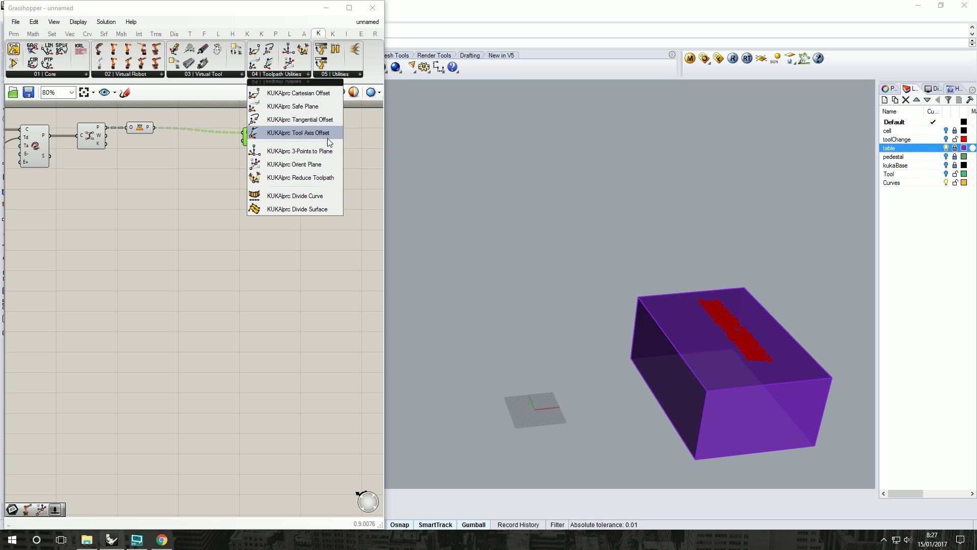
pyautogui.moveTo(323, 163); pyautogui.dragTo(210, 172)
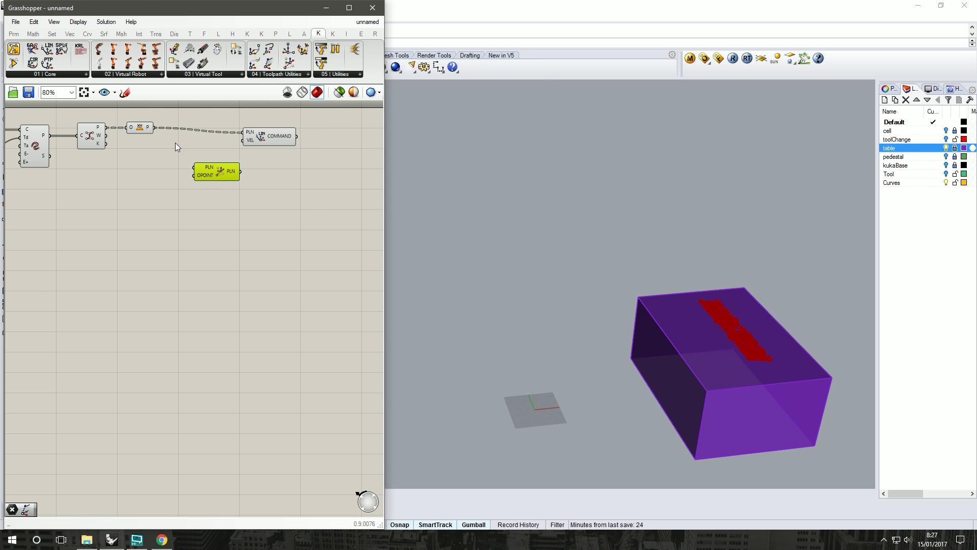
pyautogui.moveTo(156, 127); pyautogui.dragTo(196, 167)
# - Add a Point parameter set to one point picked in Rhino between the origin and the table, and wire it to OPOINT
pyautogui.doubleClick(182, 184)
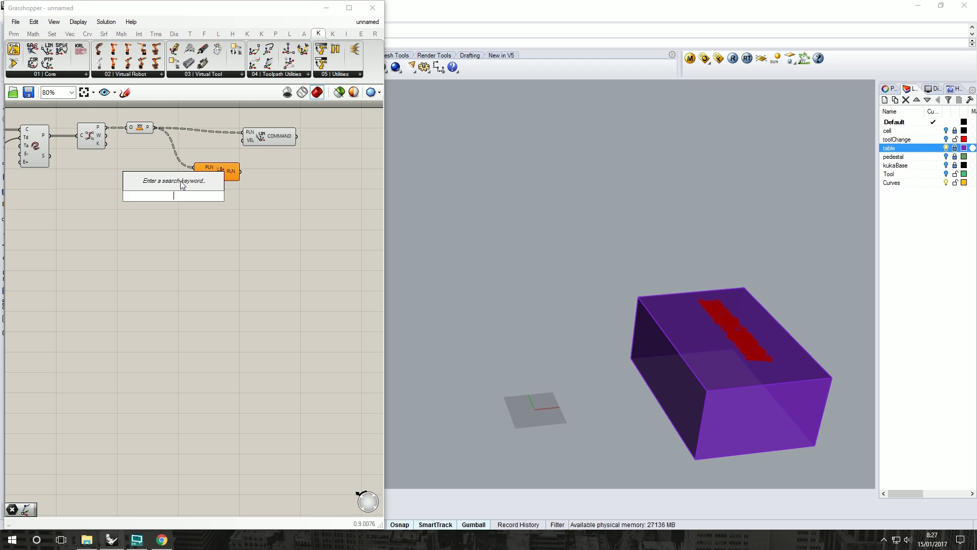
pyautogui.press('Escape')
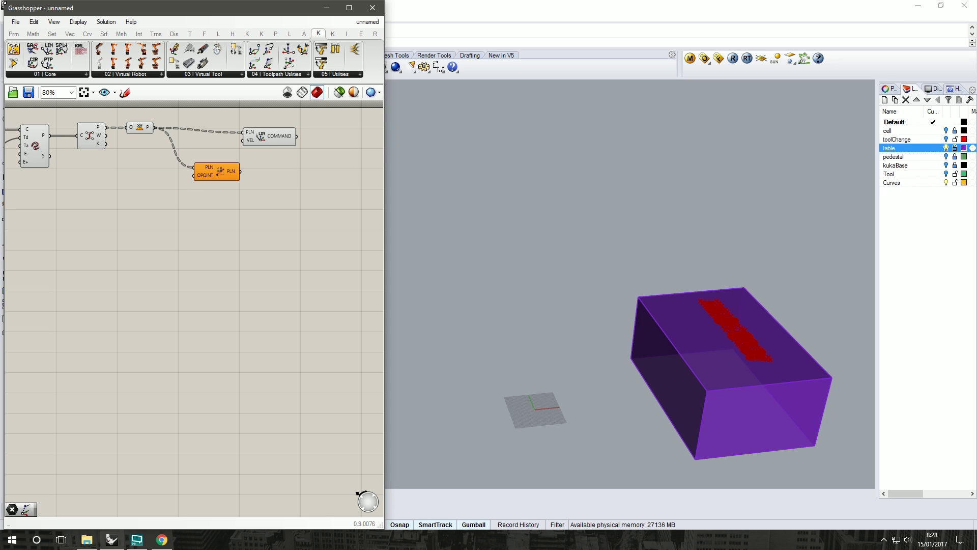
pyautogui.click(14, 33)
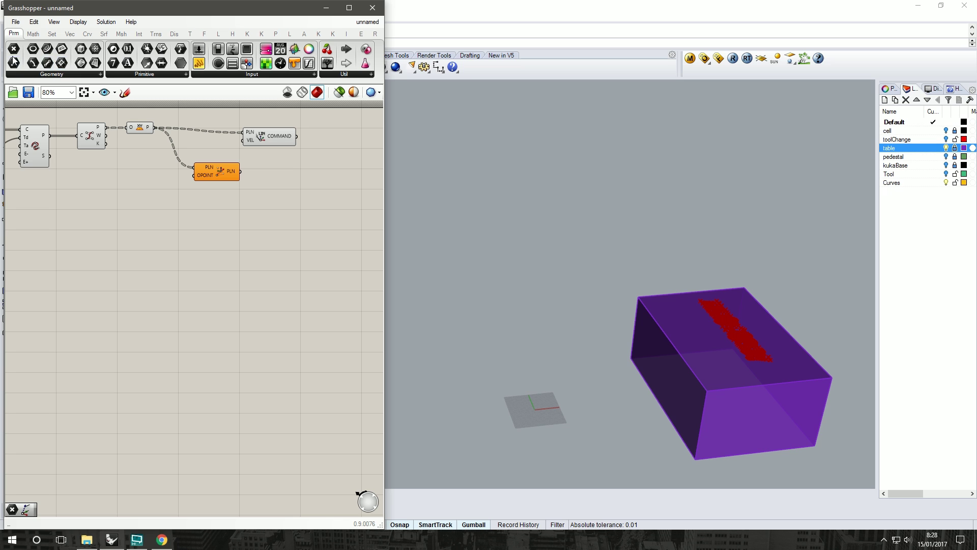
pyautogui.moveTo(14, 48); pyautogui.dragTo(105, 187)
pyautogui.rightClick(105, 187)
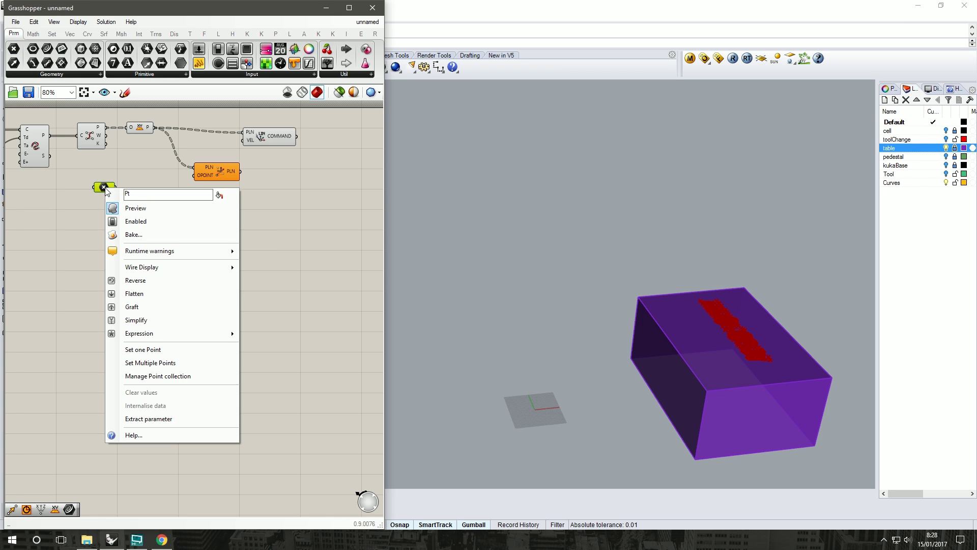
pyautogui.click(153, 349)
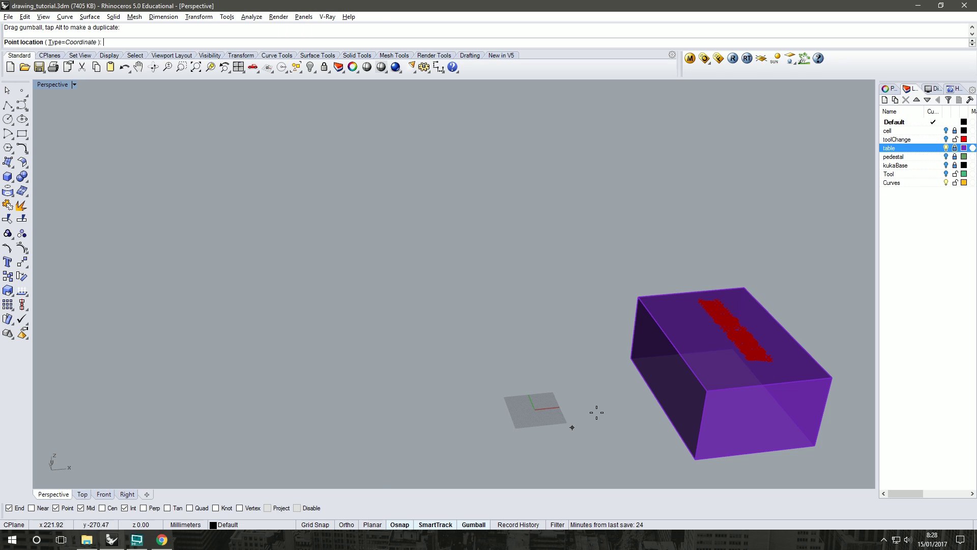
pyautogui.click(606, 407)
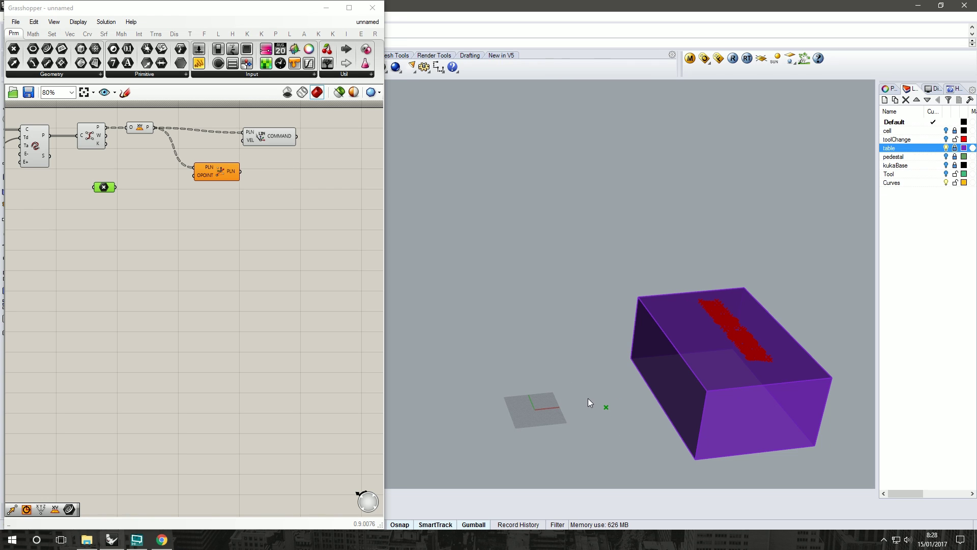
pyautogui.click(134, 205)
pyautogui.moveTo(116, 187); pyautogui.dragTo(201, 168)
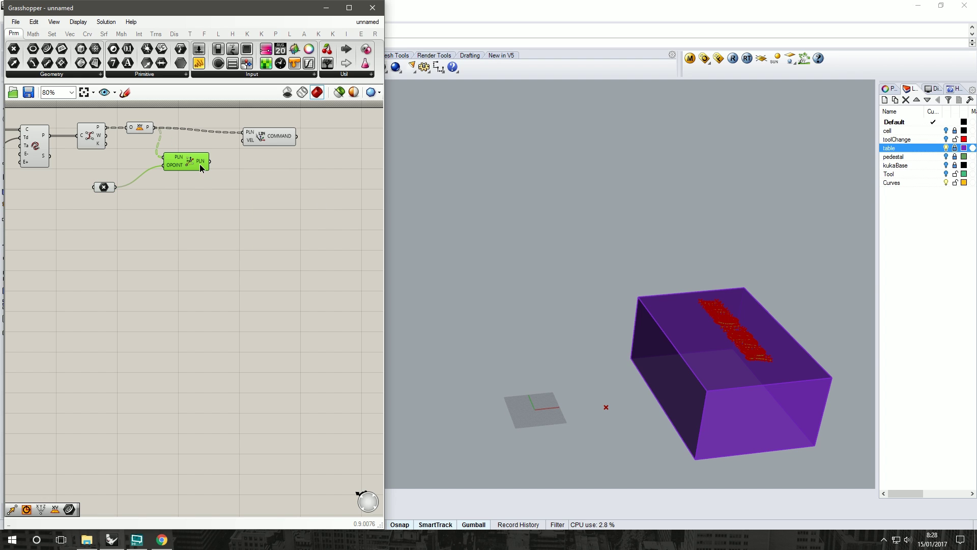
# - Wire the Orient Plane output into the LINear Movement's PLN input in place of the XY planes, and line up the components
pyautogui.moveTo(267, 140); pyautogui.dragTo(284, 164)
pyautogui.moveTo(209, 161)
pyautogui.mouseDown()
pyautogui.moveTo(257, 158)
pyautogui.moveTo(209, 162)
pyautogui.mouseUp()
pyautogui.click(201, 164)
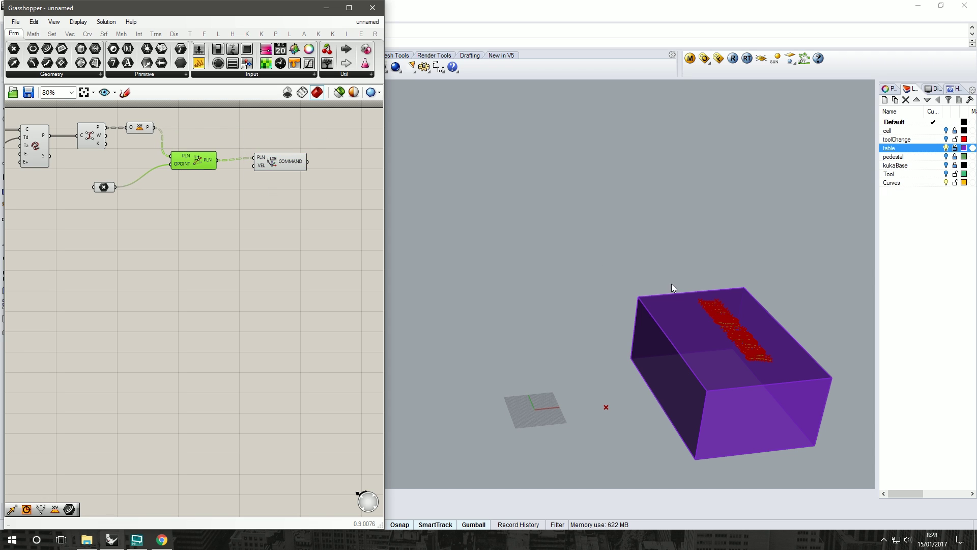
# - Turn off the preview of the components from the curve input through the XY Plane component
pyautogui.scroll(5, 743, 341)
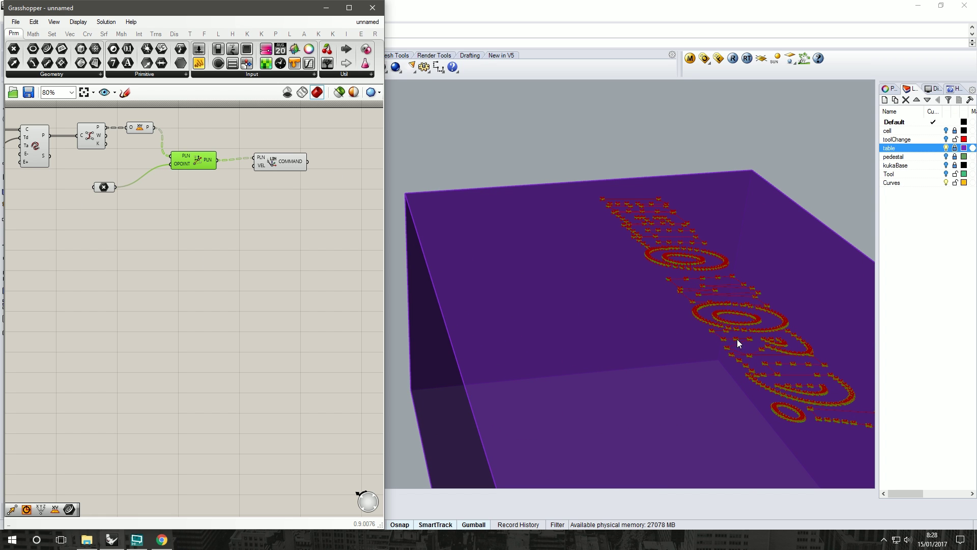
pyautogui.moveTo(643, 282); pyautogui.dragTo(545, 227, button='right')
pyautogui.click(296, 186)
pyautogui.click(291, 167)
pyautogui.click(221, 181)
pyautogui.moveTo(145, 147); pyautogui.dragTo(5, 119)
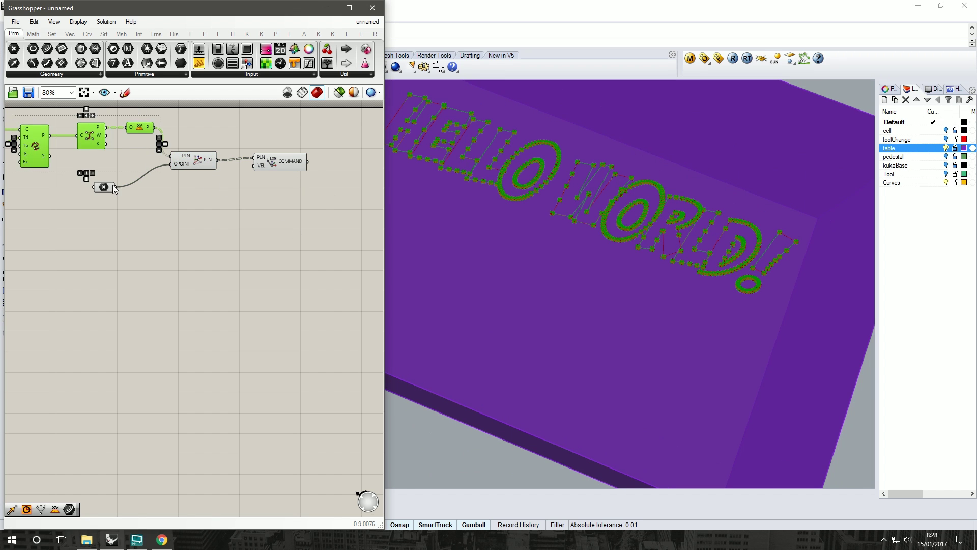
pyautogui.scroll(-2, 118, 177)
pyautogui.moveTo(117, 177); pyautogui.dragTo(188, 195, button='right')
pyautogui.click(203, 188)
pyautogui.moveTo(203, 188); pyautogui.dragTo(4, 121)
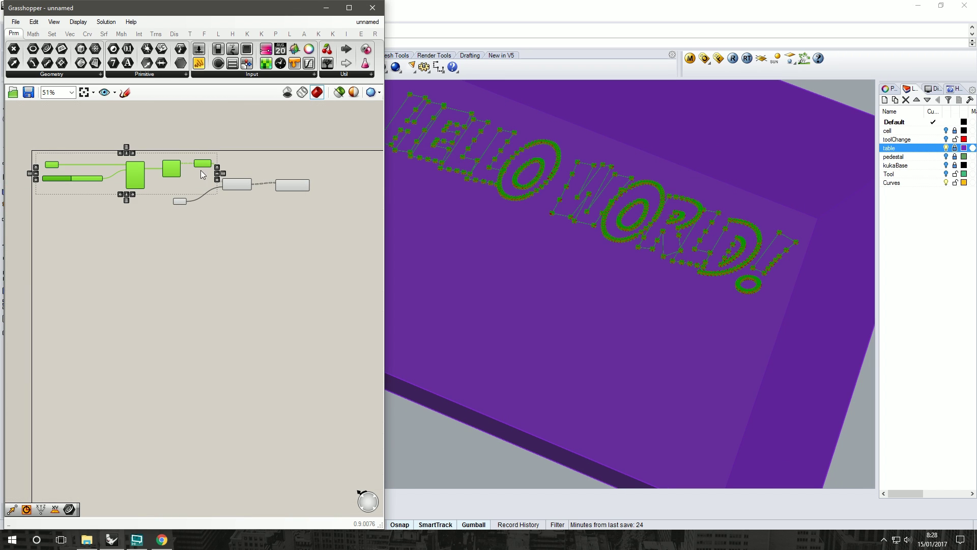
pyautogui.middleClick(147, 168)
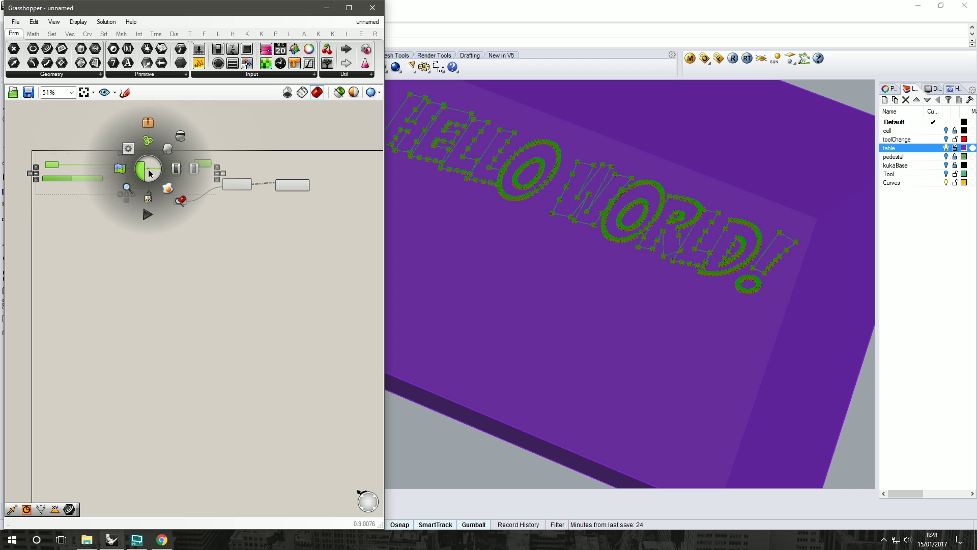
pyautogui.click(180, 137)
pyautogui.click(254, 259)
# - Hide the Curves layer in Rhino so only the Grasshopper planes show on the table
pyautogui.scroll(3, 473, 176)
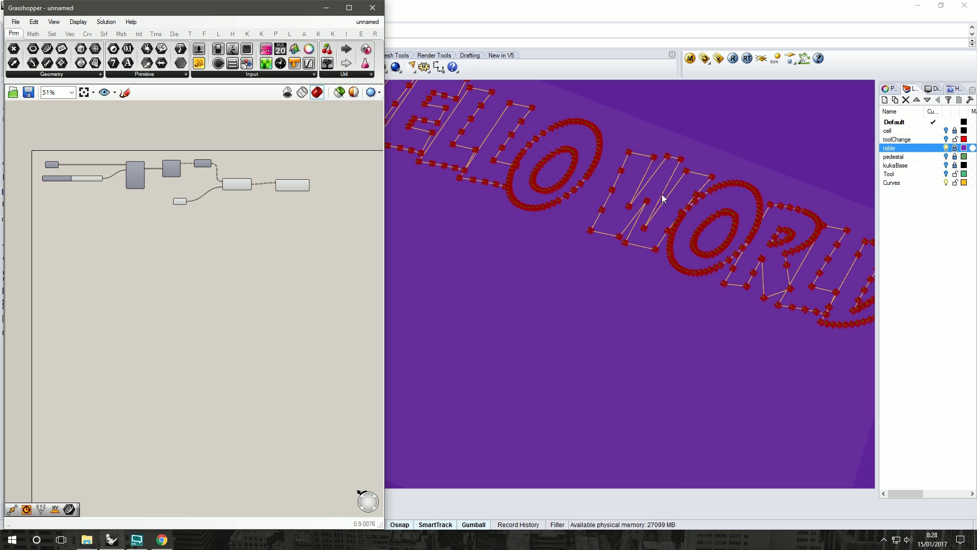
pyautogui.click(945, 182)
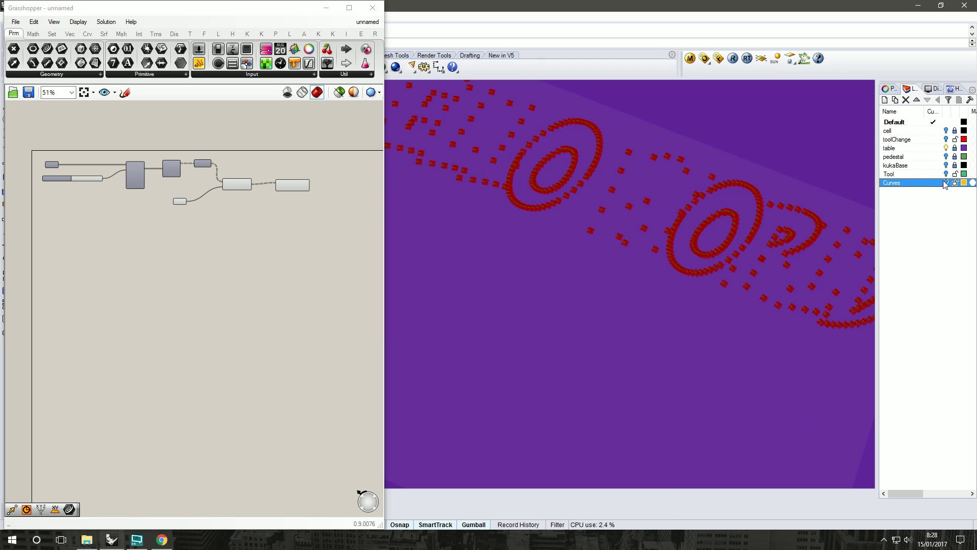
pyautogui.click(263, 161)
# - Tidy the placement of the Orient Plane and LINear Movement components on the canvas
pyautogui.scroll(3, 314, 200)
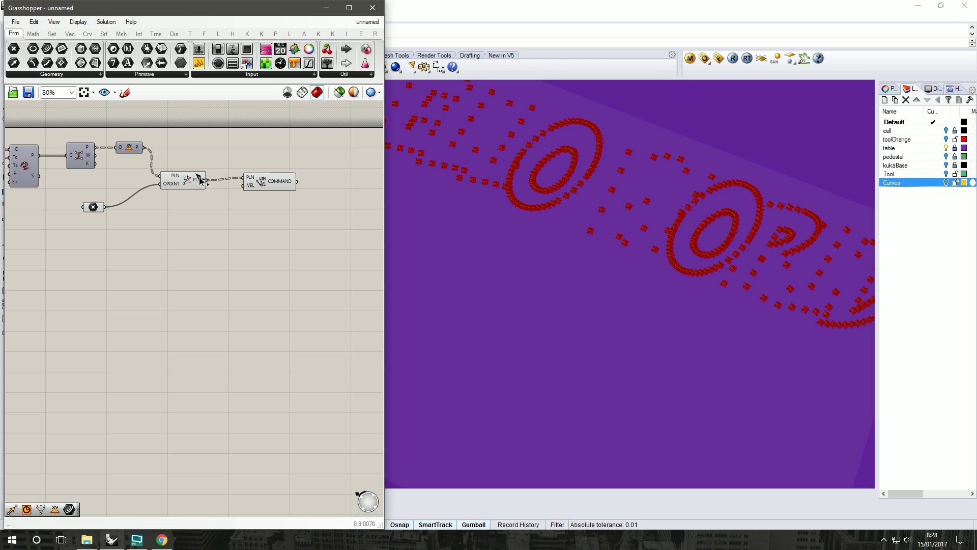
pyautogui.moveTo(267, 179); pyautogui.dragTo(267, 173)
pyautogui.moveTo(187, 182)
pyautogui.mouseDown()
pyautogui.moveTo(199, 189)
pyautogui.moveTo(197, 180)
pyautogui.mouseUp()
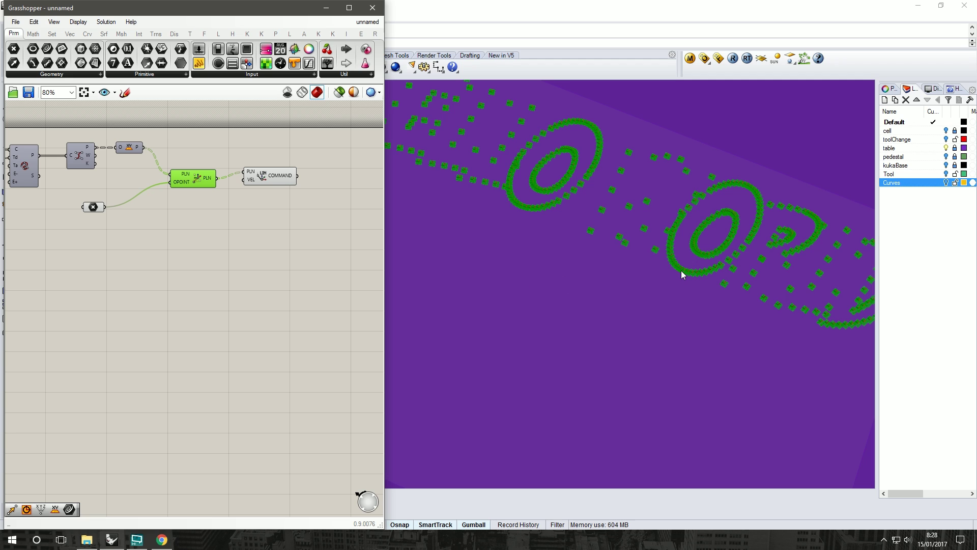
pyautogui.moveTo(155, 199); pyautogui.dragTo(105, 200, button='right')
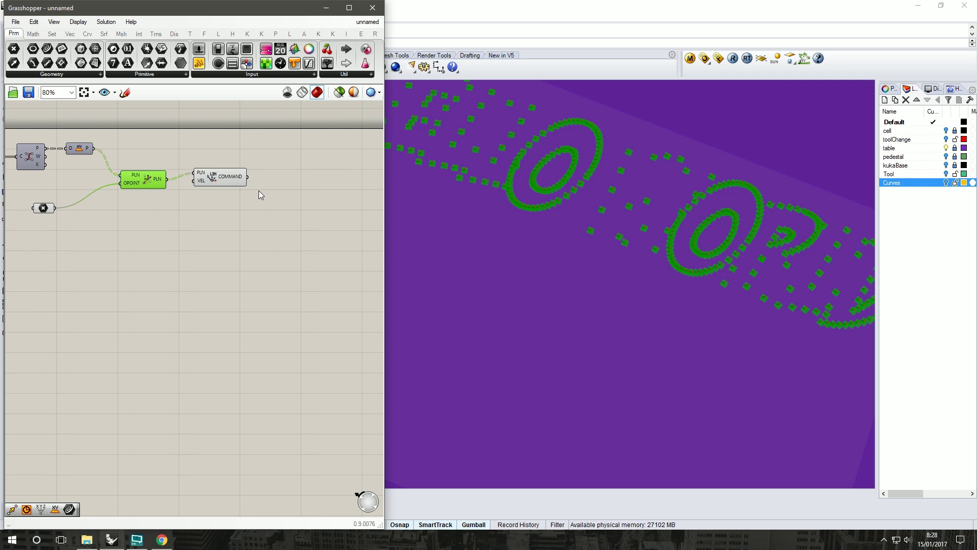
pyautogui.moveTo(224, 180); pyautogui.dragTo(216, 188)
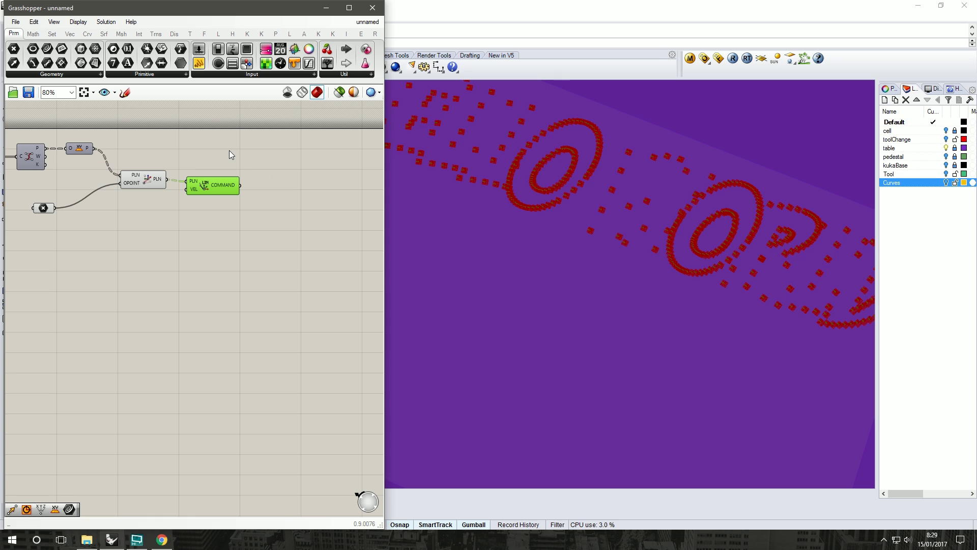
pyautogui.scroll(-1, 229, 150)
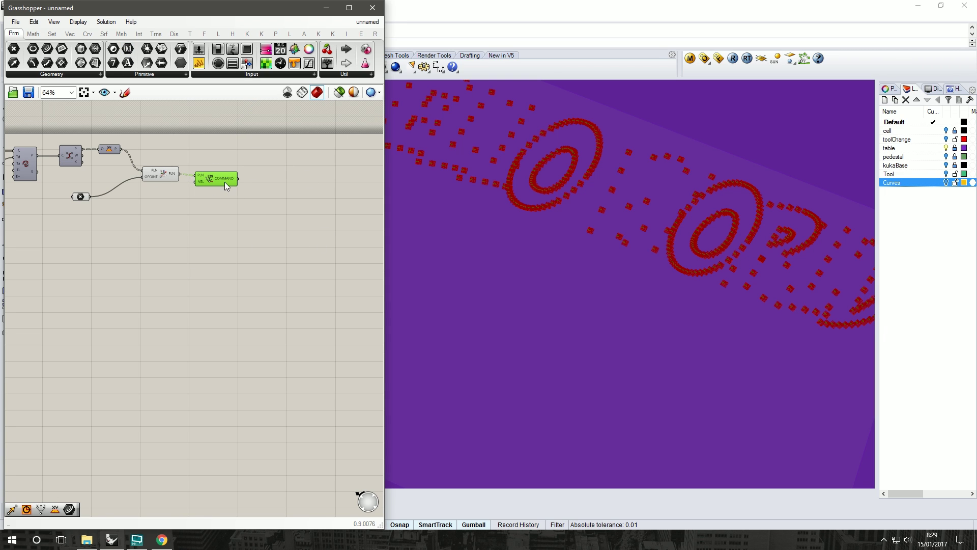
pyautogui.moveTo(251, 185); pyautogui.dragTo(218, 196, button='right')
pyautogui.click(239, 172)
pyautogui.doubleClick(238, 171)
# - Turn the preview of the curve-to-polyline component back on
pyautogui.moveTo(433, 152); pyautogui.dragTo(481, 137, button='right')
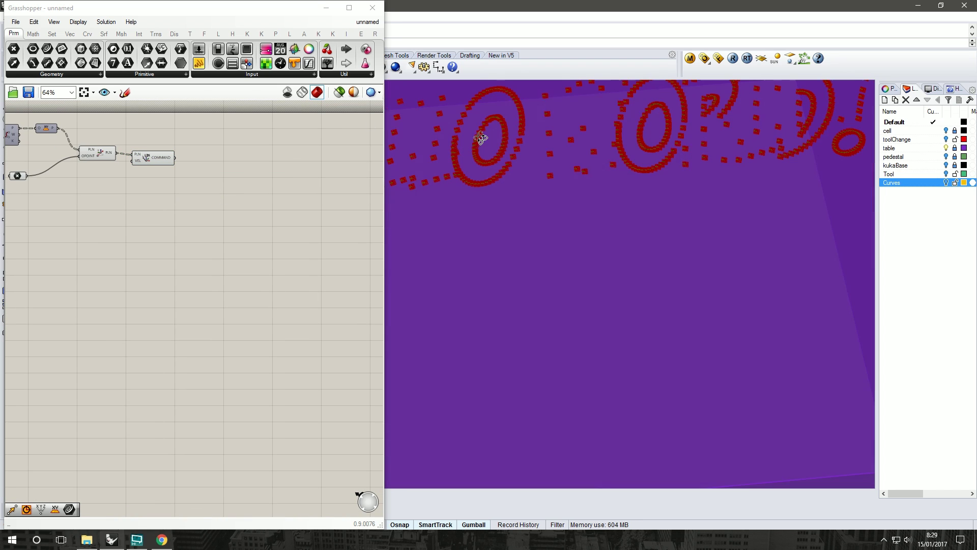
pyautogui.moveTo(82, 170); pyautogui.dragTo(318, 188, button='right')
pyautogui.click(205, 160)
pyautogui.rightClick(203, 160)
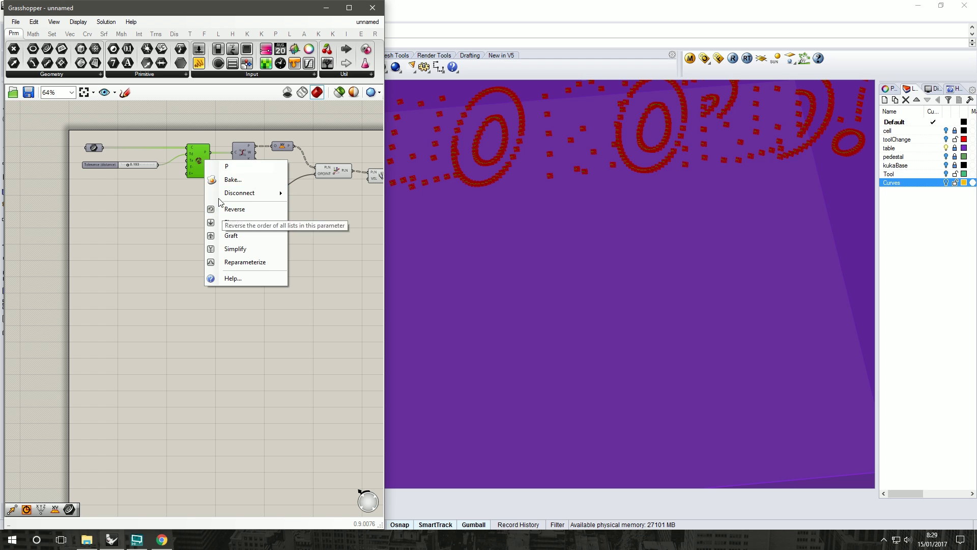
pyautogui.middleClick(197, 154)
pyautogui.click(218, 132)
pyautogui.click(346, 260)
# - Hide the table layer and look closely at the planes along the lettering
pyautogui.moveTo(527, 214); pyautogui.dragTo(942, 158, button='right')
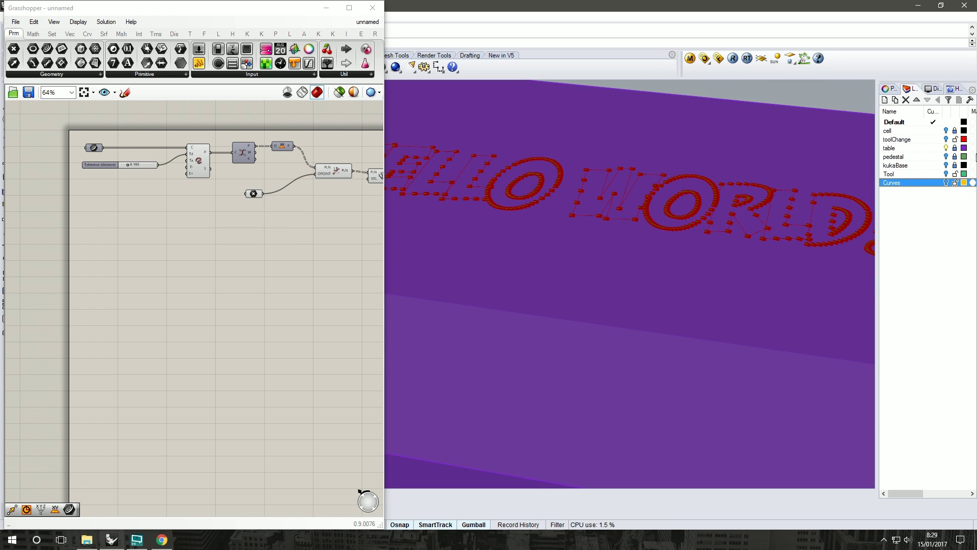
pyautogui.click(946, 148)
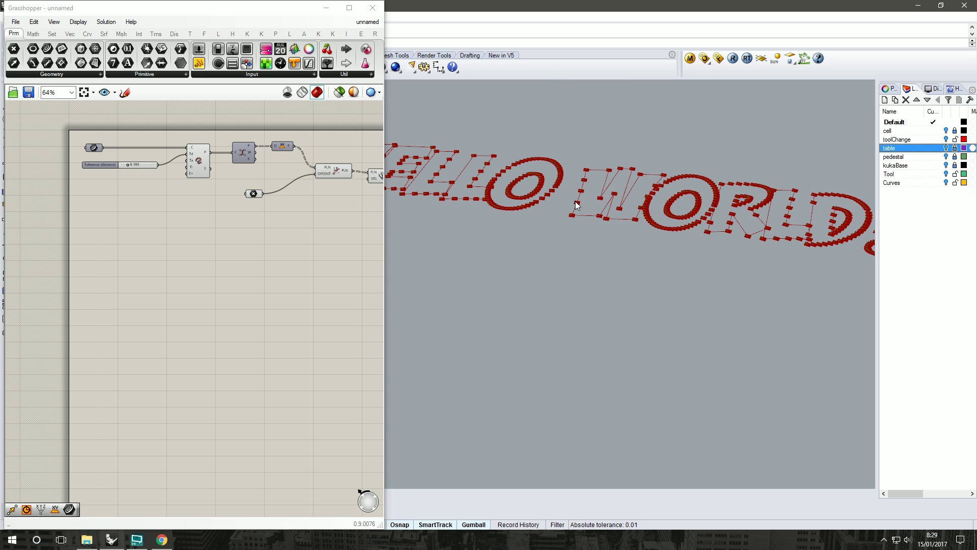
pyautogui.scroll(3, 561, 178)
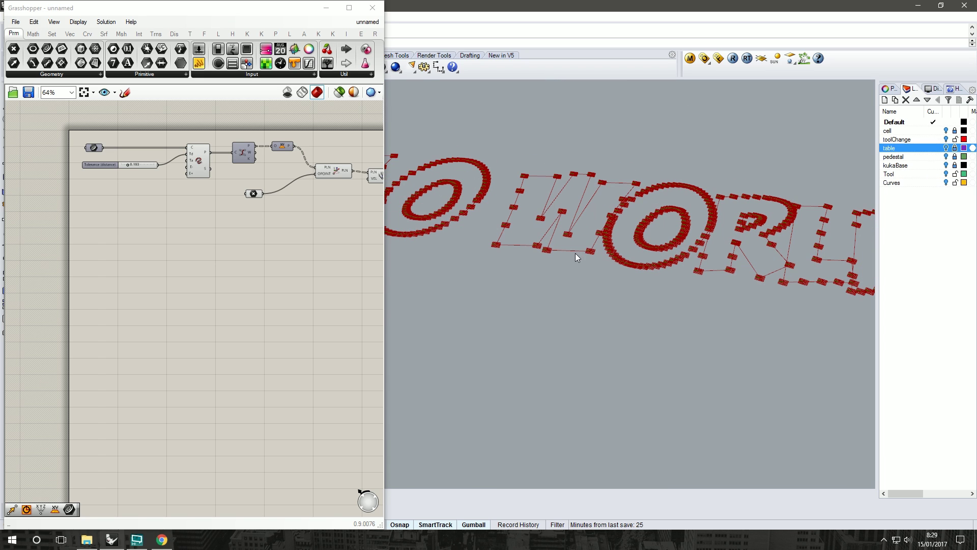
# - Add a KUKA|prc Tool Axis Offset component and feed the LINear Movement command output into its CMDS input
pyautogui.click(278, 151)
pyautogui.moveTo(278, 151); pyautogui.dragTo(114, 142, button='right')
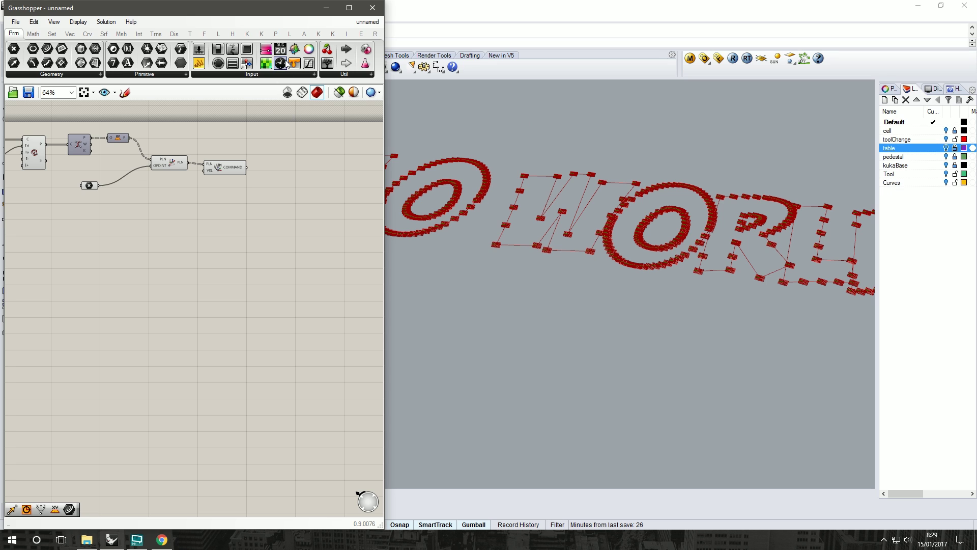
pyautogui.click(318, 34)
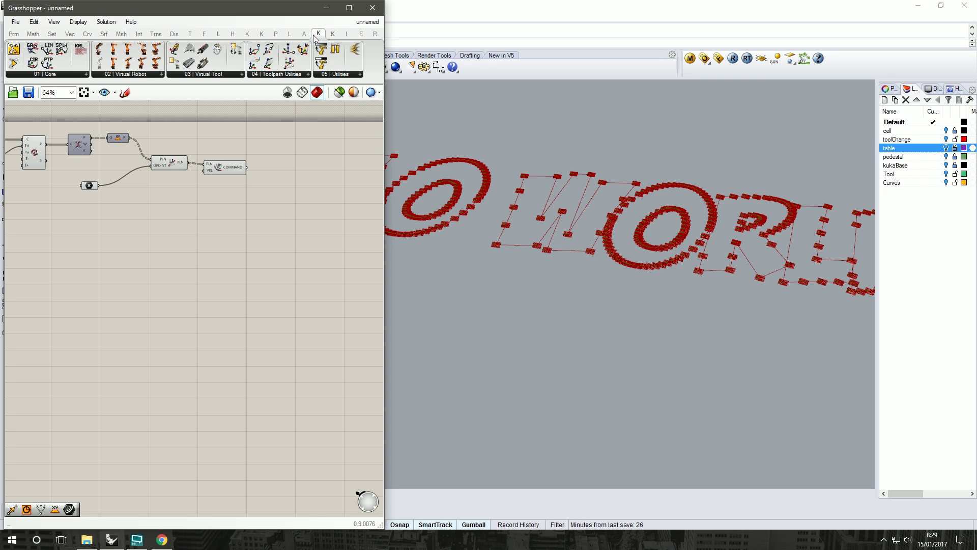
pyautogui.click(284, 74)
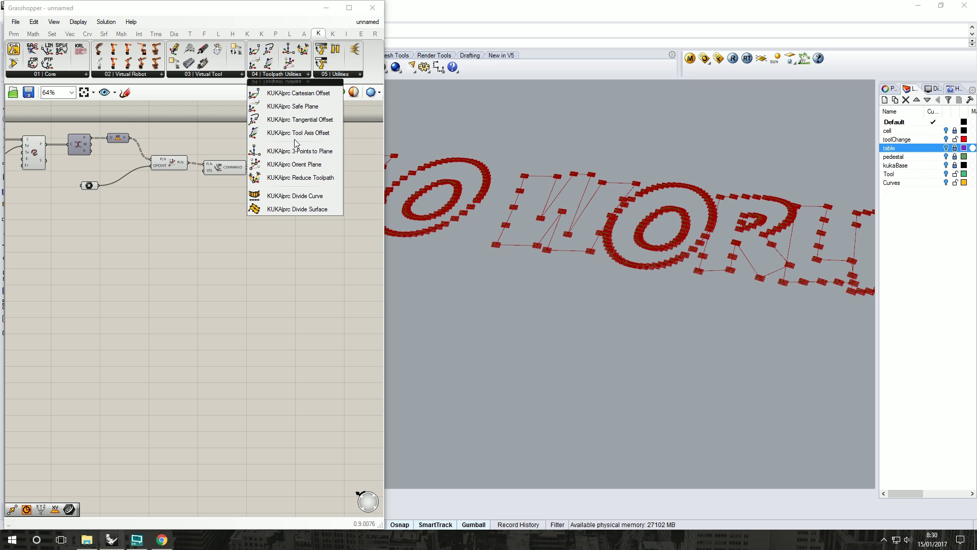
pyautogui.moveTo(310, 134); pyautogui.dragTo(311, 178)
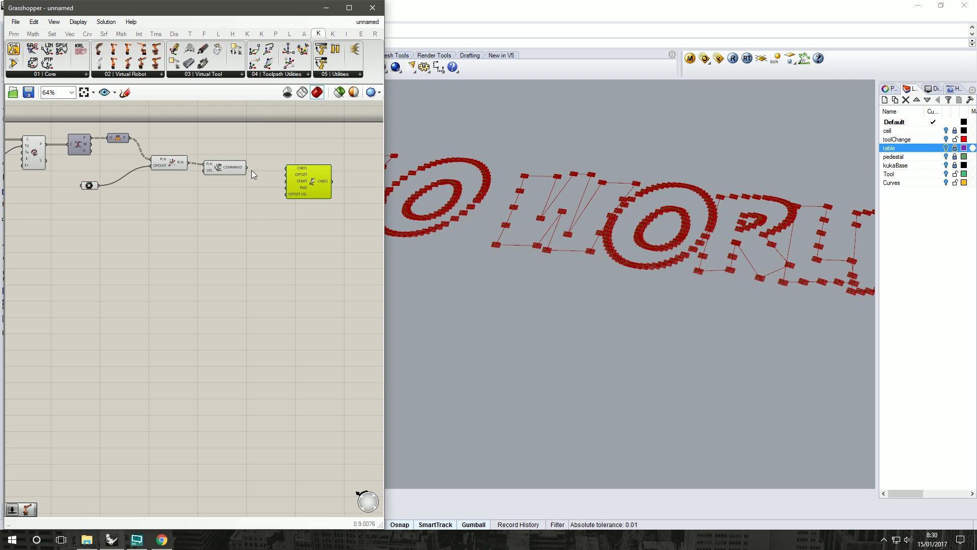
pyautogui.moveTo(246, 167); pyautogui.dragTo(298, 173)
# - Add a number slider, connect it to the OFFSET input of the Tool Axis Offset component and set it to 10
pyautogui.click(245, 199)
pyautogui.doubleClick(245, 198)
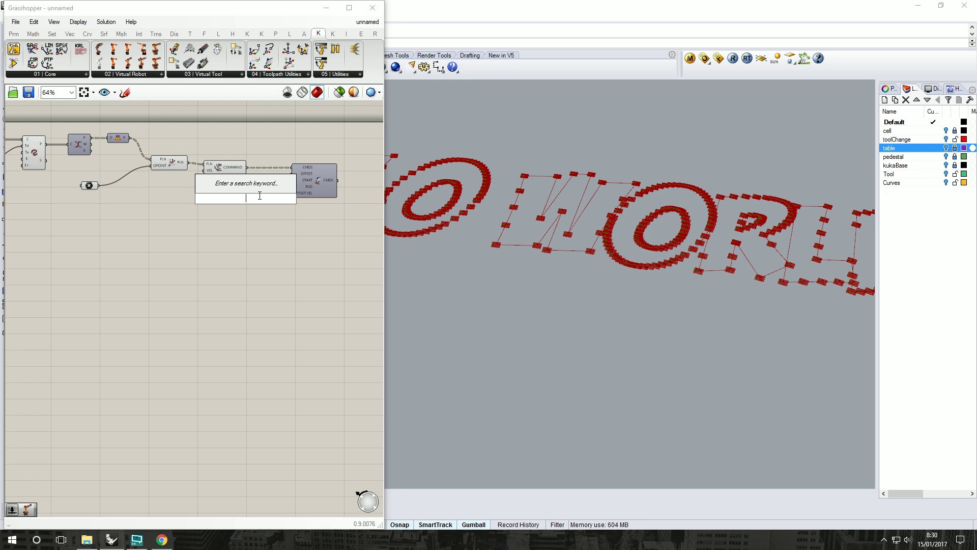
pyautogui.write('0<')
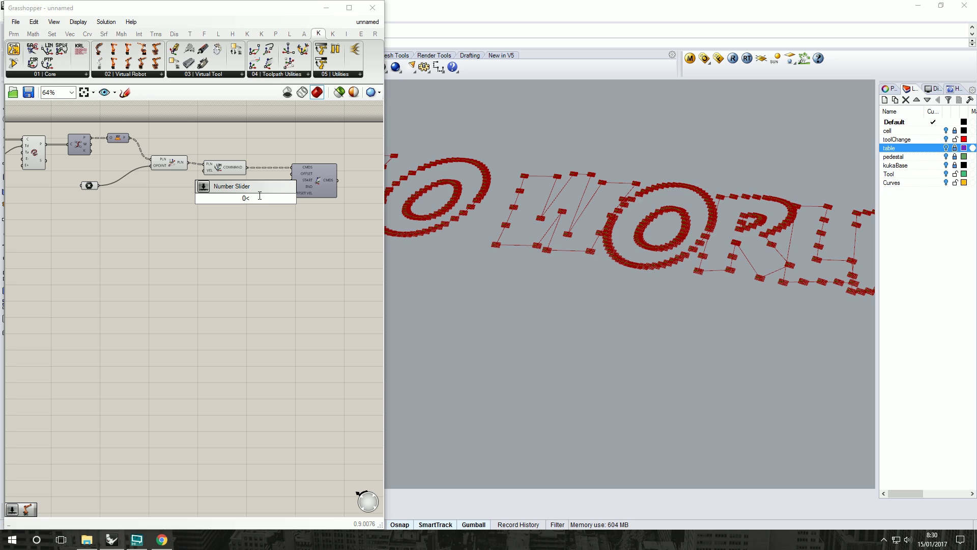
pyautogui.write('1')
pyautogui.press('Return')
pyautogui.scroll(2, 262, 181)
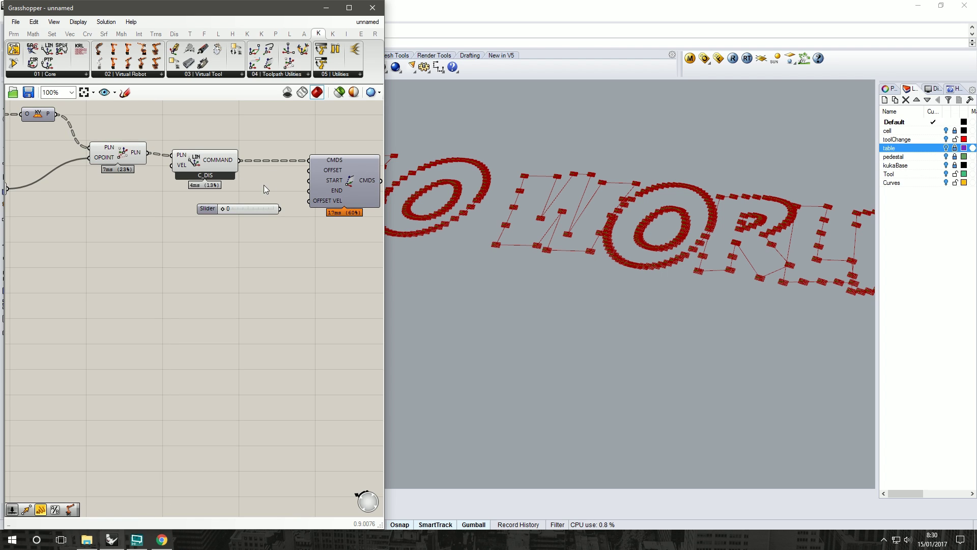
pyautogui.moveTo(280, 209); pyautogui.dragTo(309, 169)
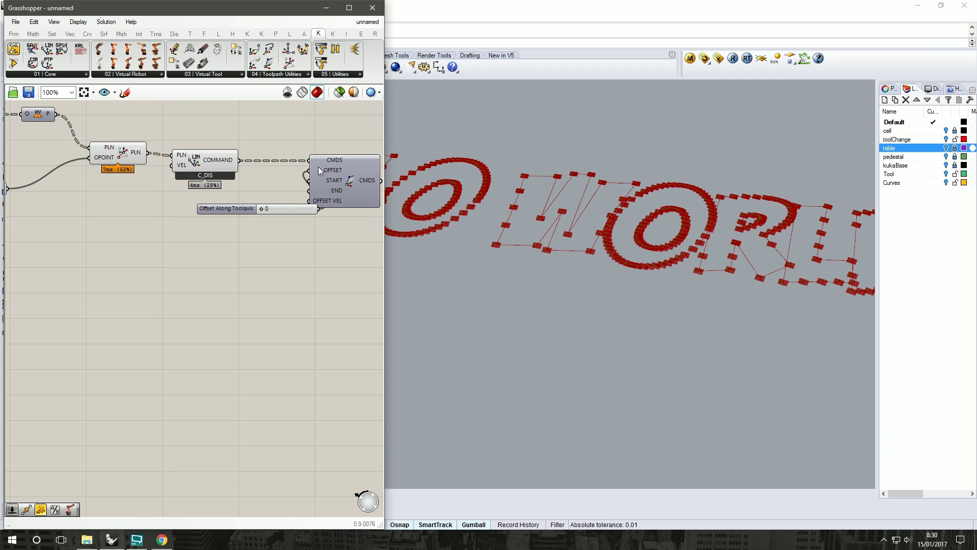
pyautogui.moveTo(236, 212)
pyautogui.mouseDown()
pyautogui.moveTo(204, 210)
pyautogui.moveTo(254, 212)
pyautogui.mouseUp()
pyautogui.click(285, 236)
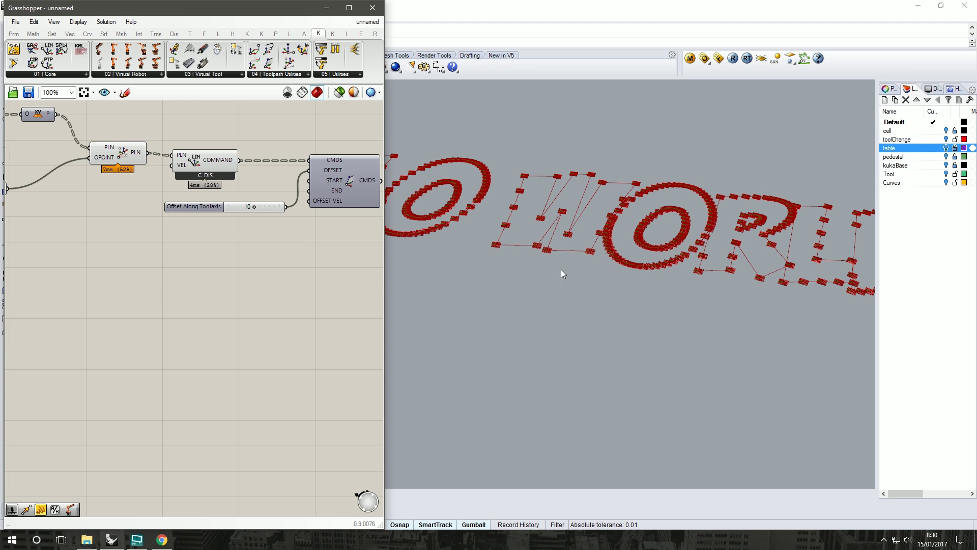
# - Place a KUKA|prc CORE component on the canvas after the Tool Axis Offset component
pyautogui.scroll(-3, 70, 193)
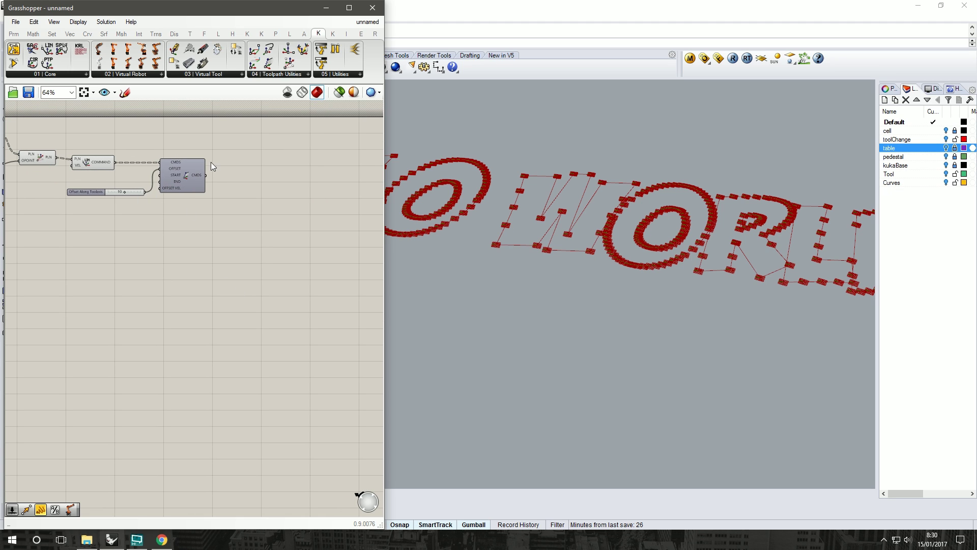
pyautogui.scroll(-1, 181, 203)
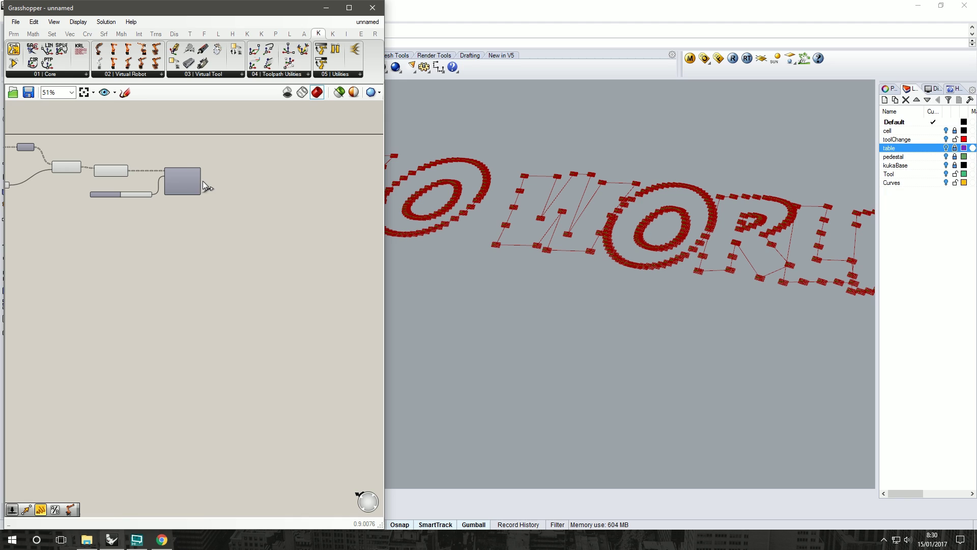
pyautogui.click(62, 74)
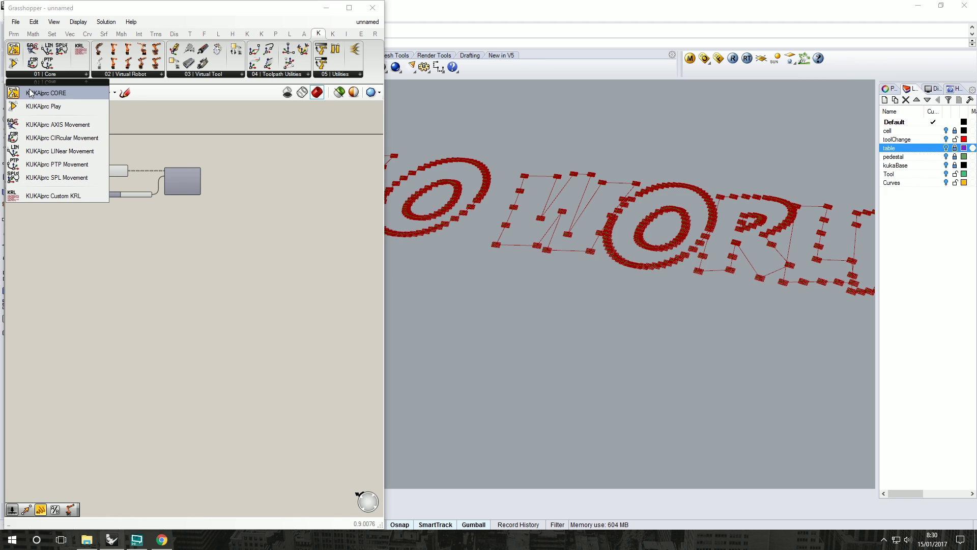
pyautogui.moveTo(29, 93); pyautogui.dragTo(232, 163)
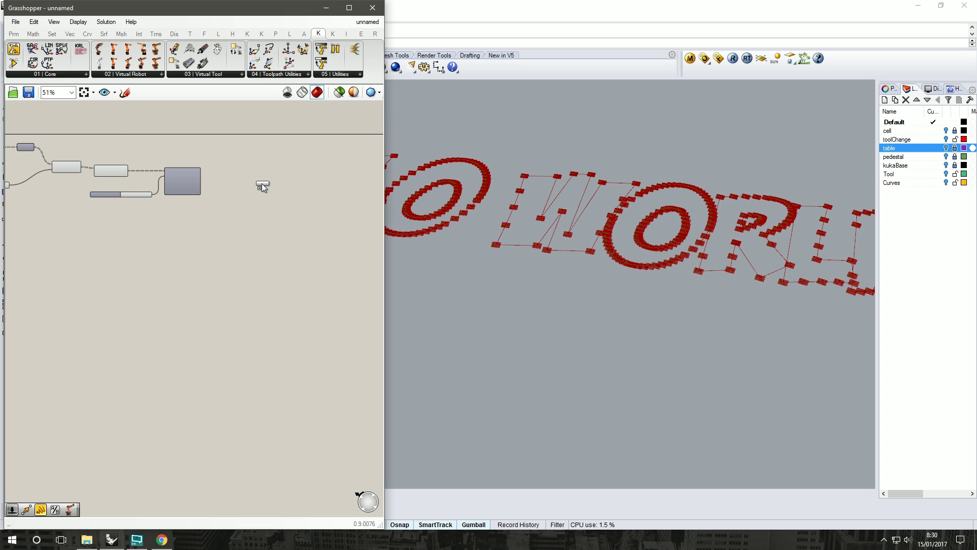
pyautogui.moveTo(261, 183); pyautogui.dragTo(264, 209)
pyautogui.scroll(5, 234, 158)
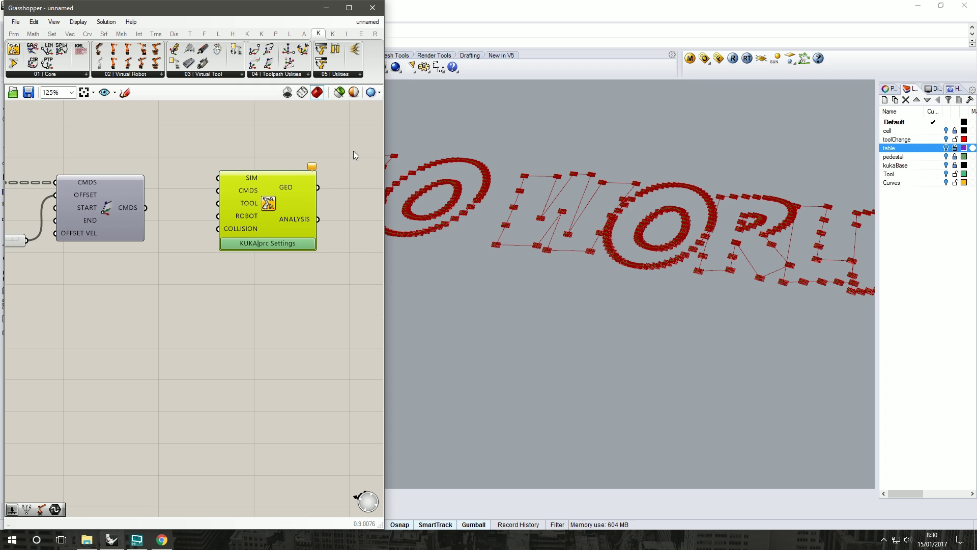
# - Connect the offset commands to the CMDS input of the KUKA|prc CORE component and space the two components apart
pyautogui.moveTo(269, 182); pyautogui.dragTo(274, 192)
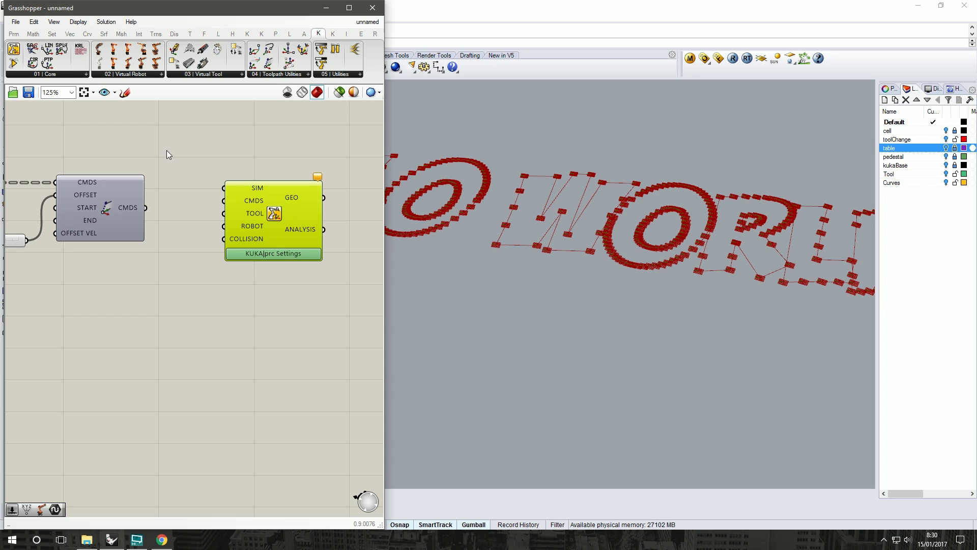
pyautogui.moveTo(146, 208); pyautogui.dragTo(306, 227)
pyautogui.click(202, 306)
pyautogui.click(242, 252)
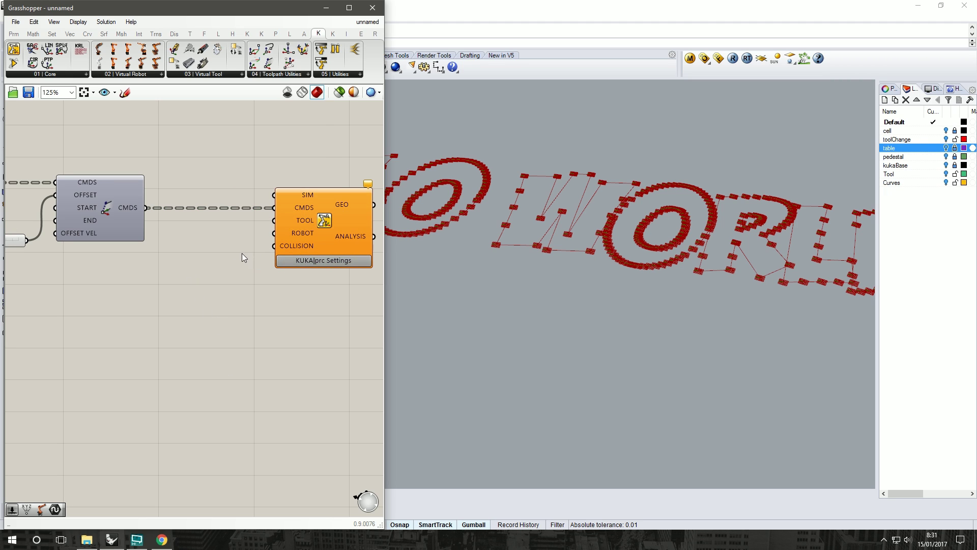
pyautogui.click(307, 217)
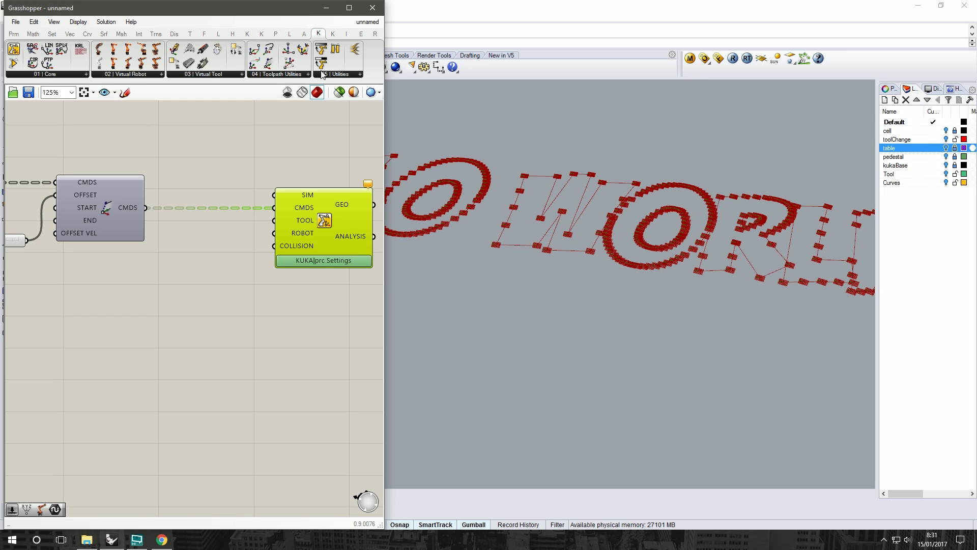
# - Add a Custom Tool for KUKA|prc component below the CORE and accept its default tool settings
pyautogui.click(67, 74)
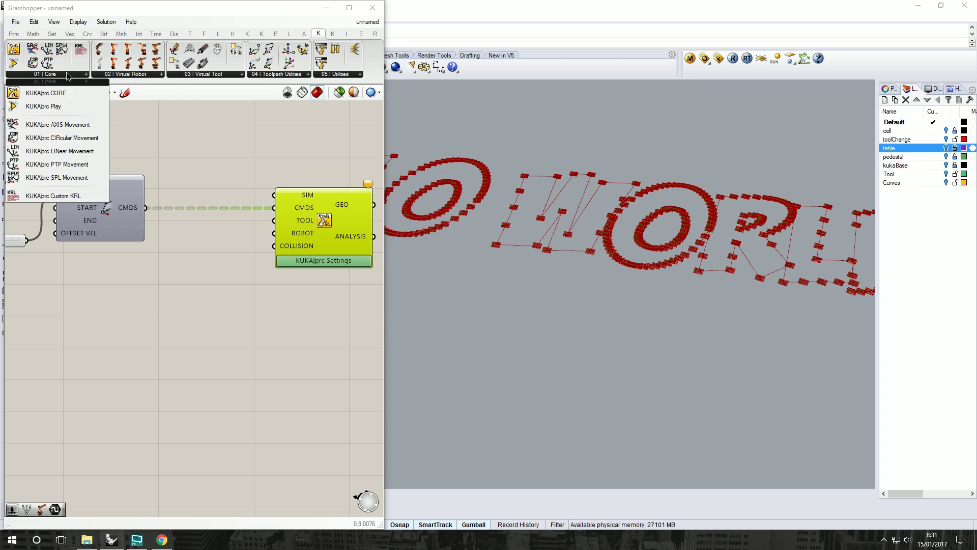
pyautogui.click(213, 77)
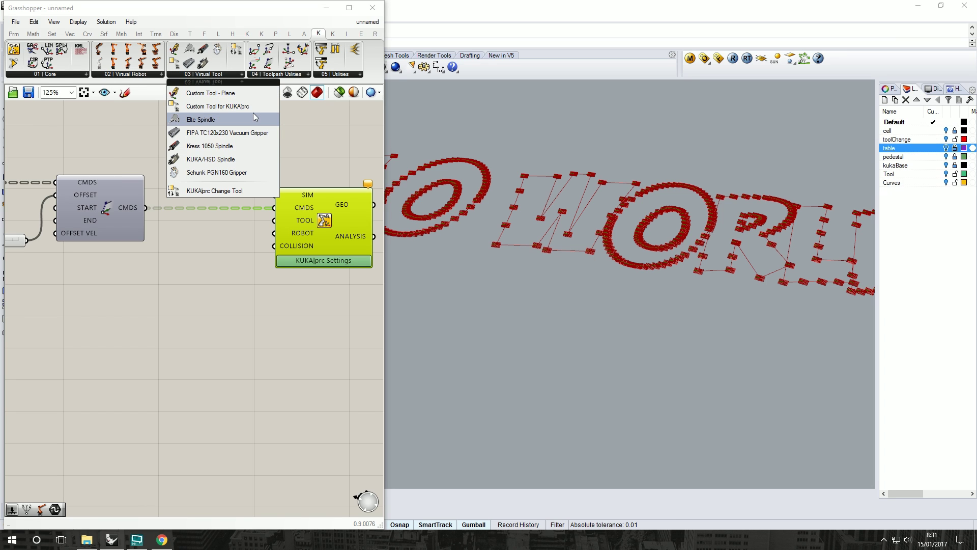
pyautogui.moveTo(253, 106); pyautogui.dragTo(225, 292)
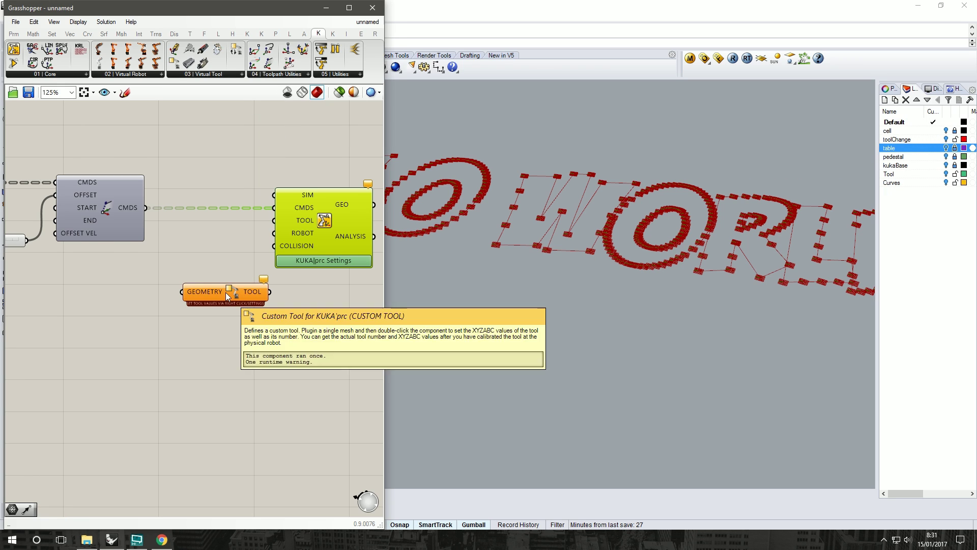
pyautogui.doubleClick(209, 291)
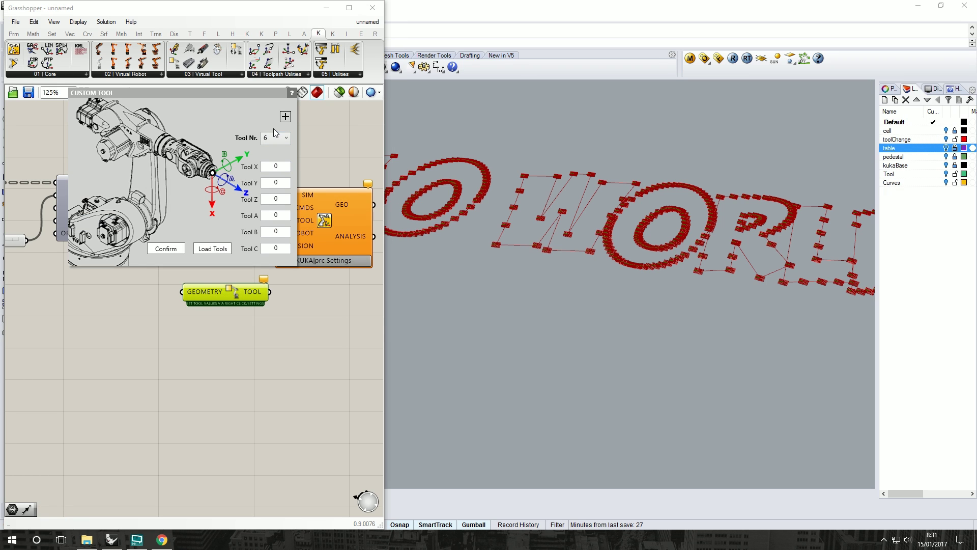
pyautogui.click(171, 248)
# - Connect the custom tool's output to the TOOL input of the CORE and position the component beneath it
pyautogui.moveTo(202, 286); pyautogui.dragTo(170, 291)
pyautogui.moveTo(236, 291); pyautogui.dragTo(274, 220)
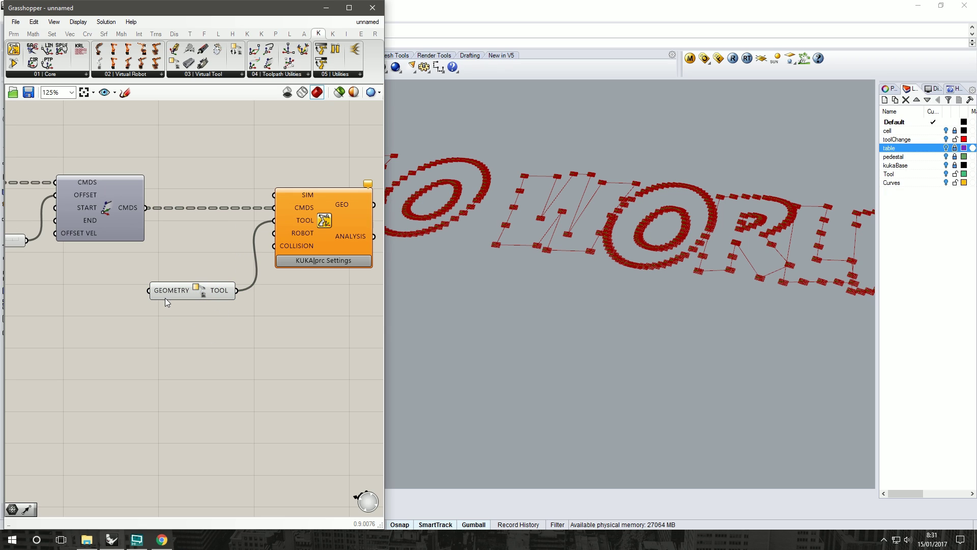
pyautogui.moveTo(169, 292); pyautogui.dragTo(167, 304)
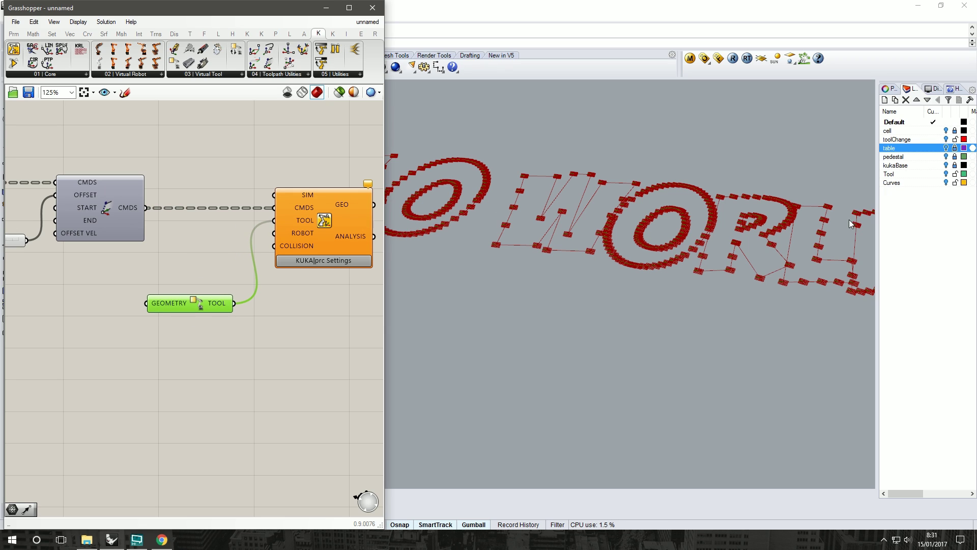
# - Turn on the Tool layer in Rhino and look closely at the green tool mesh
pyautogui.scroll(-5, 633, 375)
pyautogui.moveTo(634, 376); pyautogui.dragTo(630, 349, button='right')
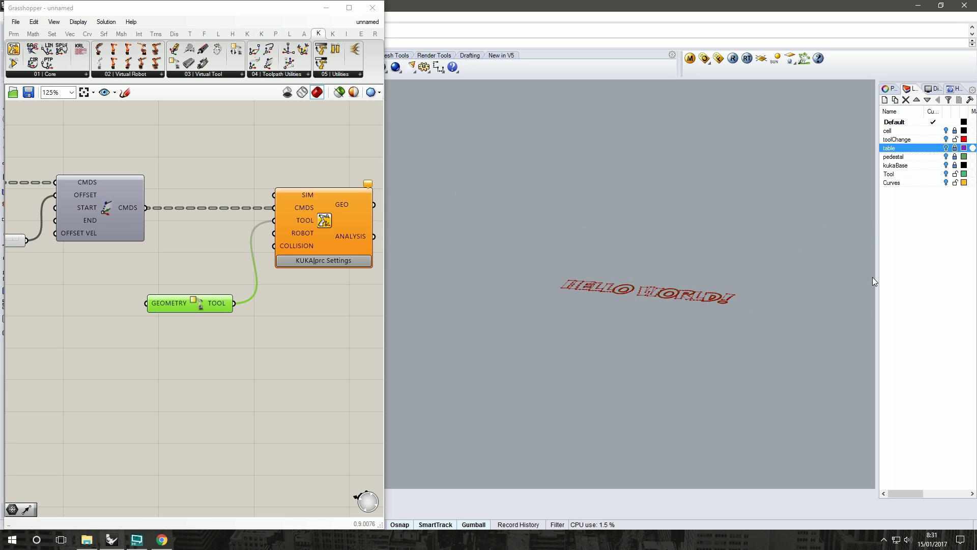
pyautogui.click(947, 174)
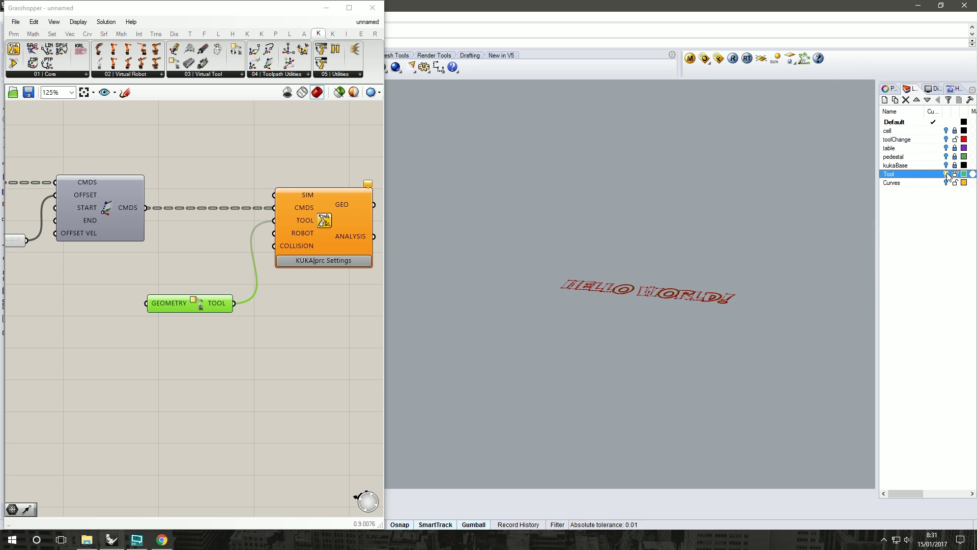
pyautogui.scroll(-4, 759, 296)
pyautogui.scroll(5, 703, 386)
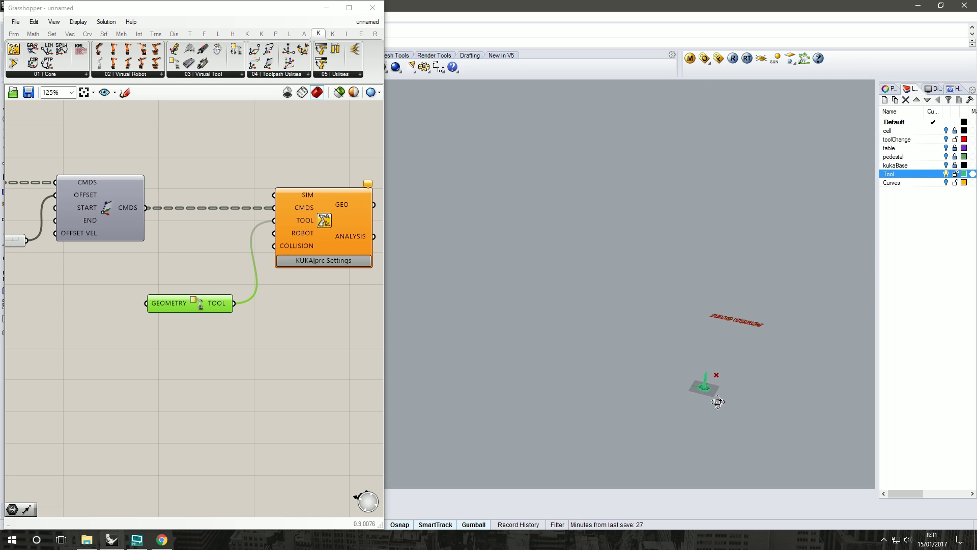
pyautogui.scroll(2, 703, 385)
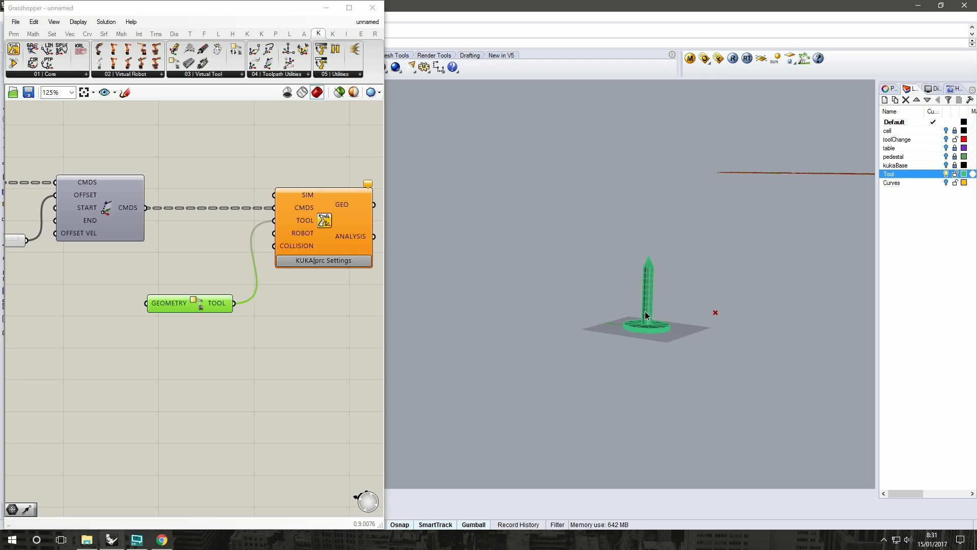
pyautogui.moveTo(645, 315); pyautogui.dragTo(636, 338, button='right')
# - Add a KUKA Quantec KR90-KR270 R2500 robot component and connect it to the ROBOT input of the CORE
pyautogui.click(215, 380)
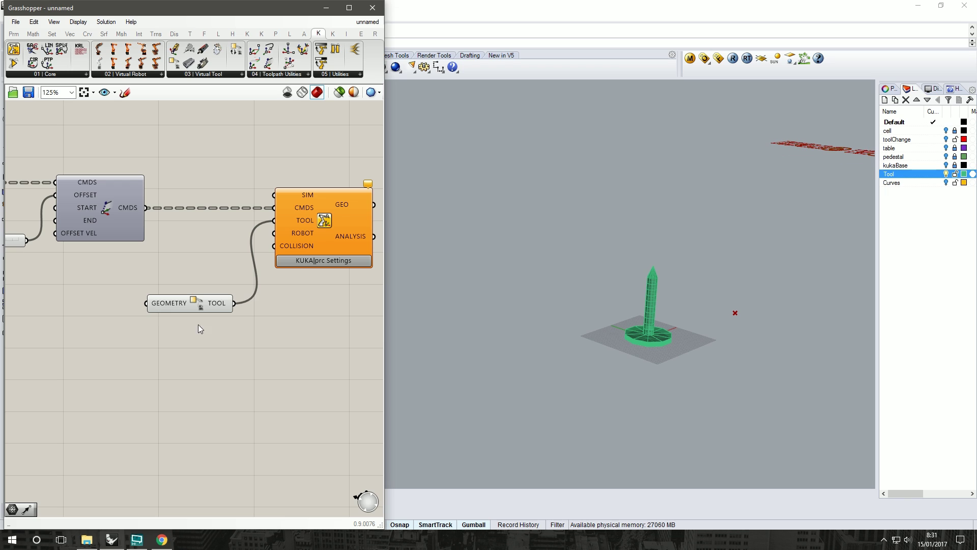
pyautogui.moveTo(164, 306); pyautogui.dragTo(185, 302)
pyautogui.click(170, 362)
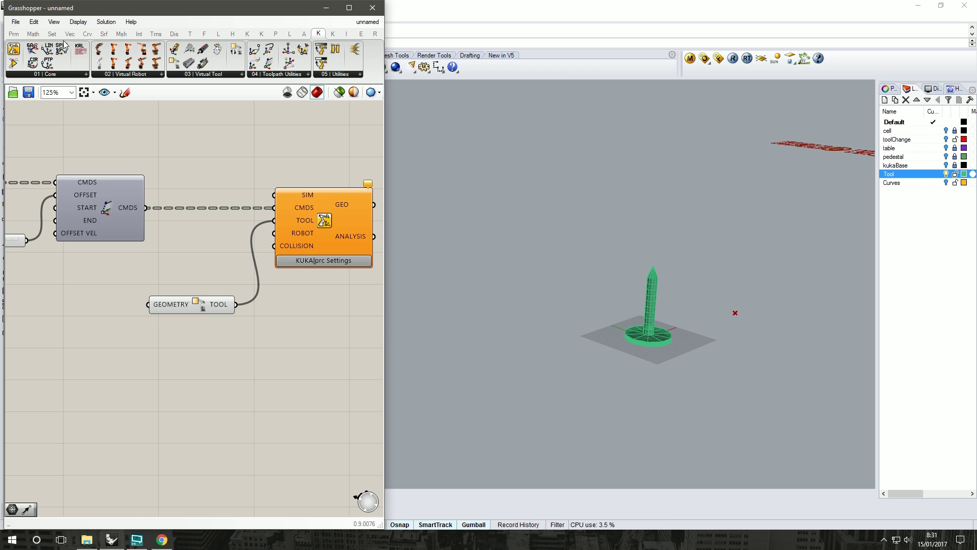
pyautogui.click(99, 75)
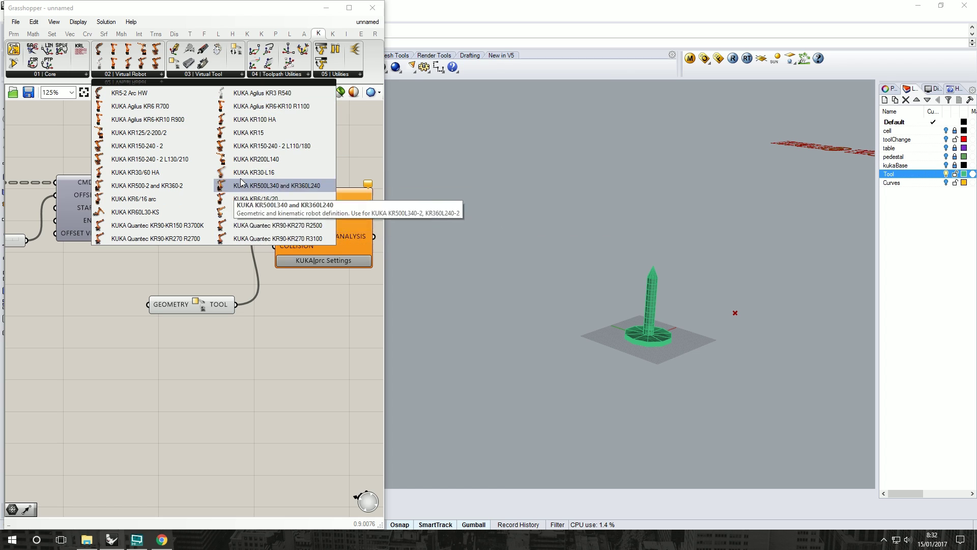
pyautogui.click(271, 224)
pyautogui.click(153, 262)
pyautogui.moveTo(192, 263); pyautogui.dragTo(277, 234)
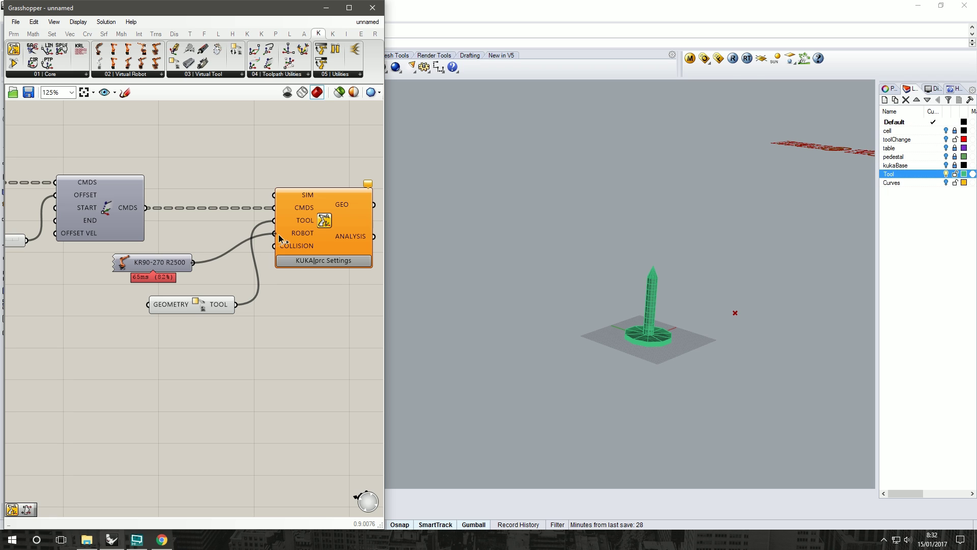
# - Flatten the CMDS input of the KUKA|prc CORE component so all movements run as one command list
pyautogui.scroll(-8, 816, 243)
pyautogui.moveTo(832, 222); pyautogui.dragTo(704, 260, button='right')
pyautogui.scroll(6, 701, 248)
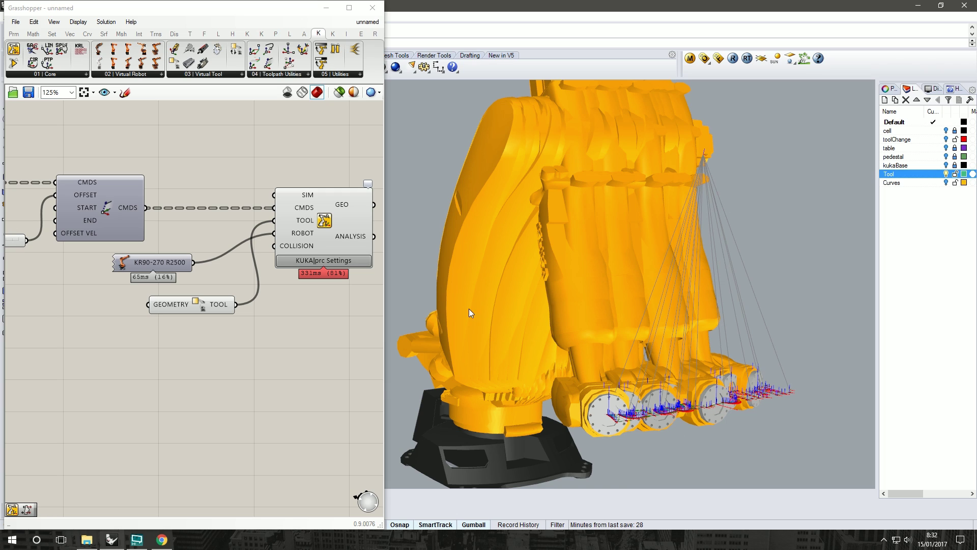
pyautogui.rightClick(288, 206)
pyautogui.click(282, 210)
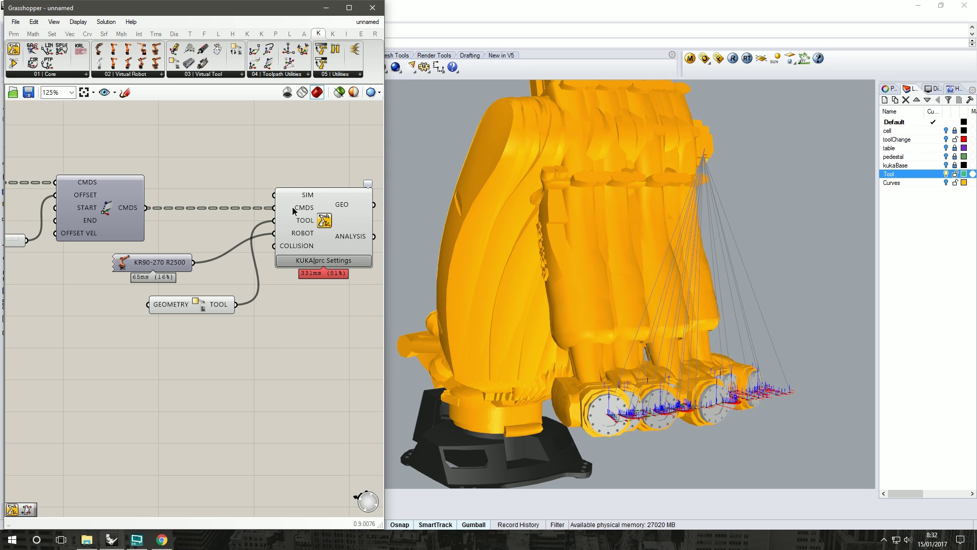
pyautogui.rightClick(295, 208)
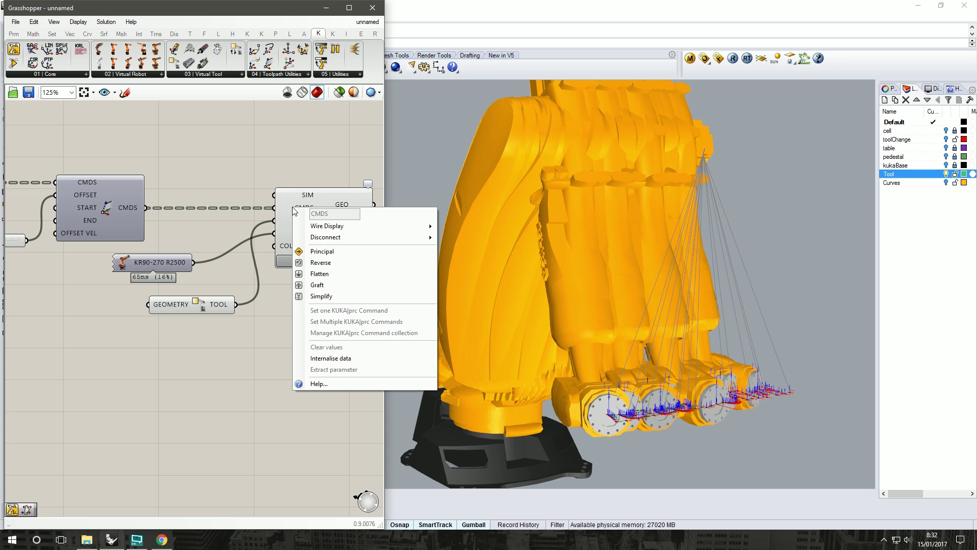
pyautogui.click(305, 278)
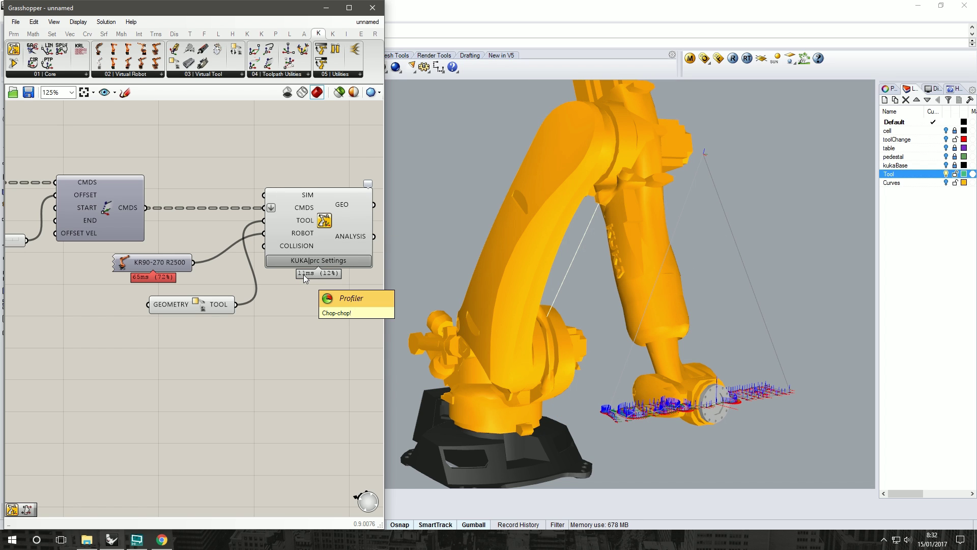
# - Add a number slider running from 0.0000000 to 1 and place it above the CORE component's inputs
pyautogui.moveTo(630, 304); pyautogui.dragTo(586, 263, button='right')
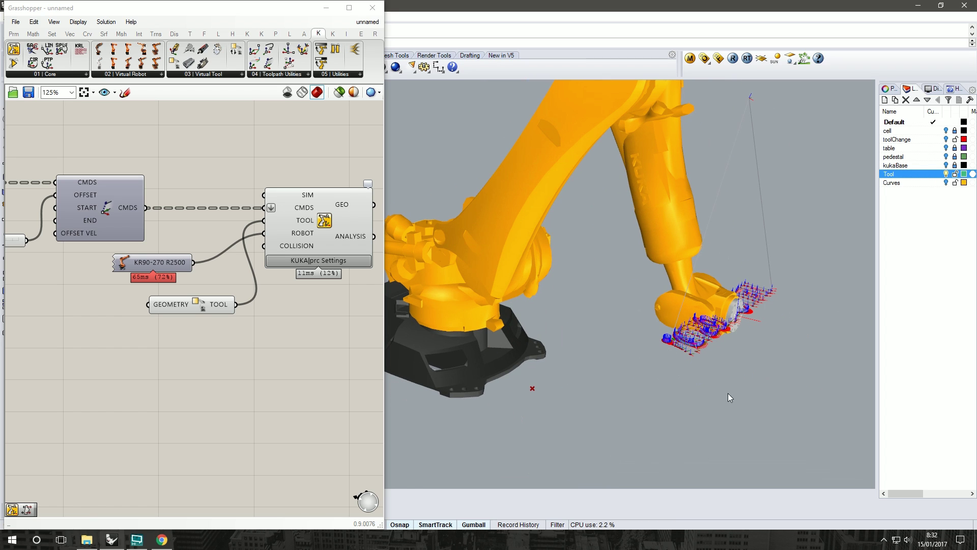
pyautogui.moveTo(477, 266); pyautogui.dragTo(508, 257, button='right')
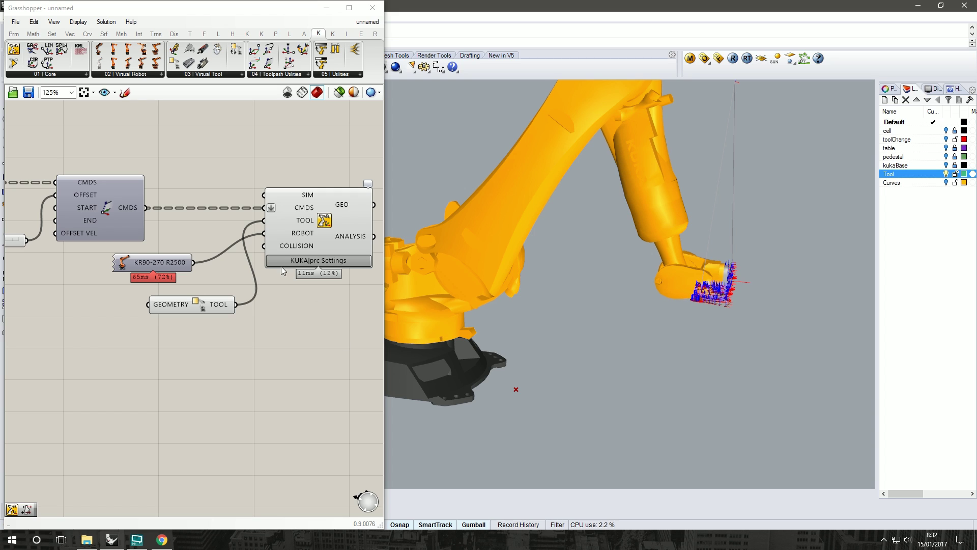
pyautogui.doubleClick(208, 105)
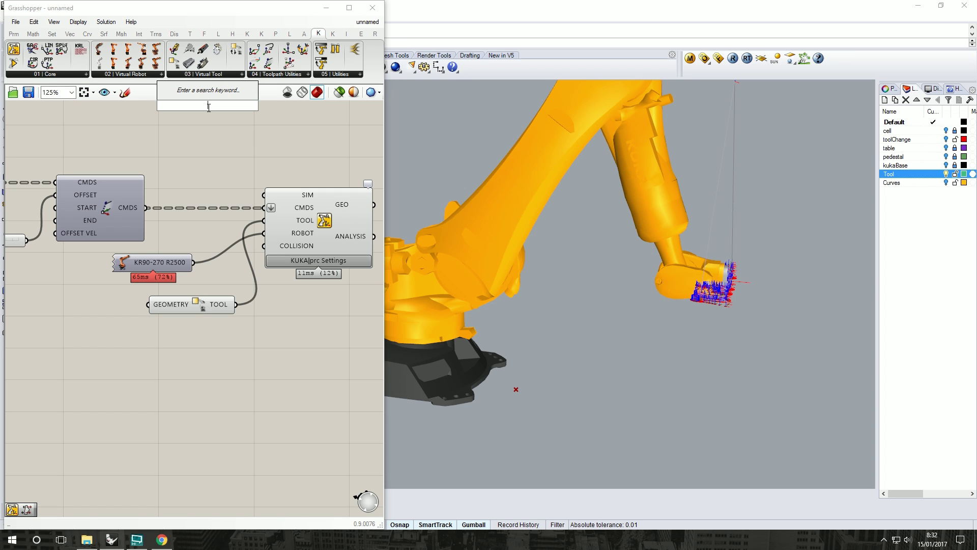
pyautogui.write('0.0000')
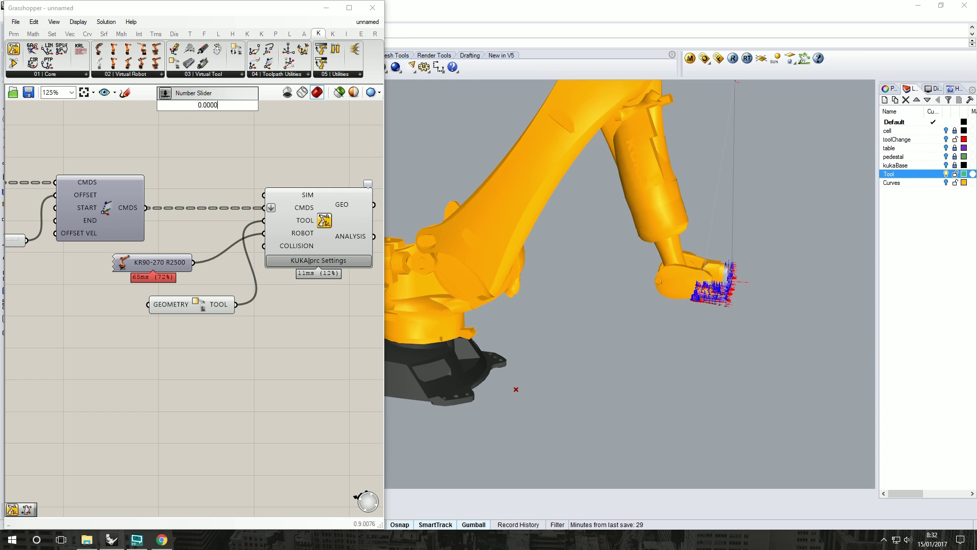
pyautogui.write('000<1')
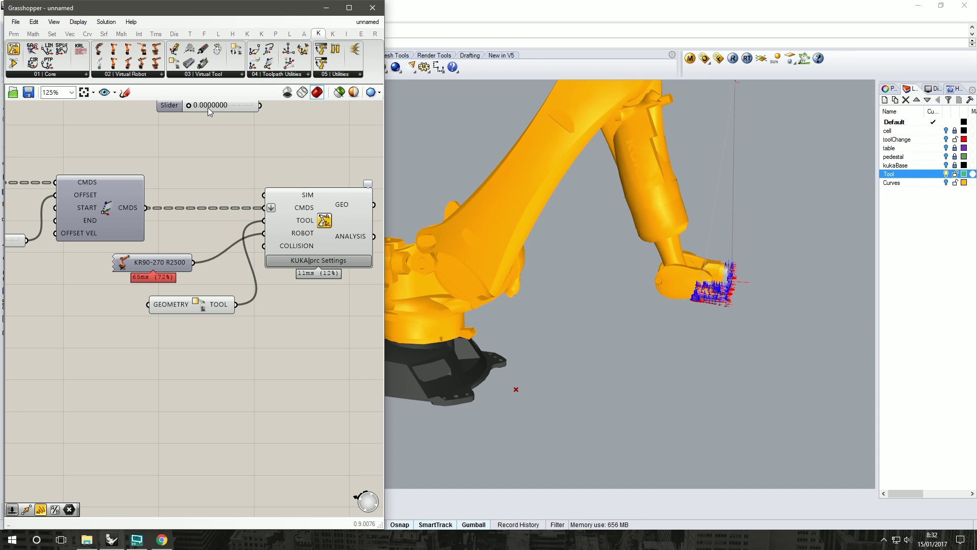
pyautogui.press('Return')
pyautogui.moveTo(152, 122); pyautogui.dragTo(160, 162)
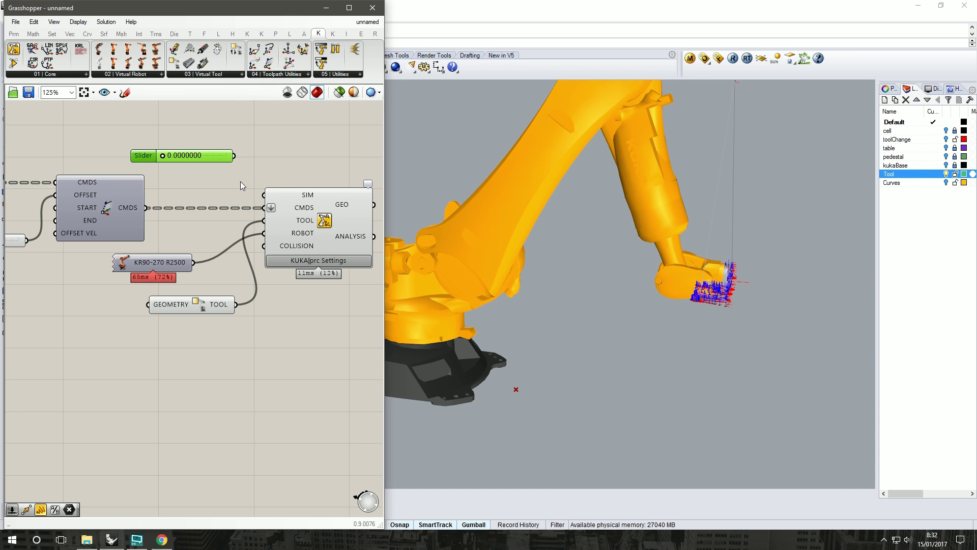
# - Connect the slider to the SIM input of the CORE and set the simulation to about 0.248
pyautogui.moveTo(236, 155); pyautogui.dragTo(264, 194)
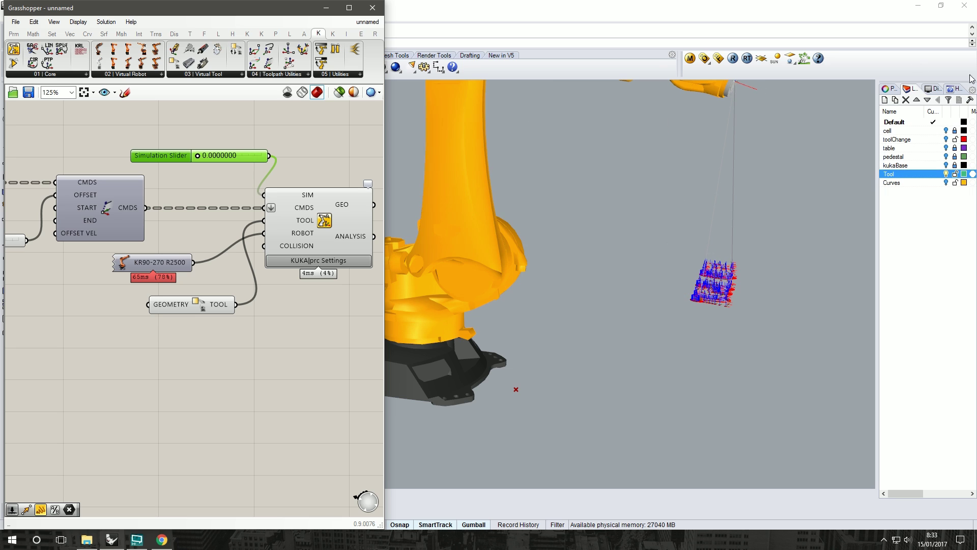
pyautogui.moveTo(765, 150); pyautogui.dragTo(655, 211, button='right')
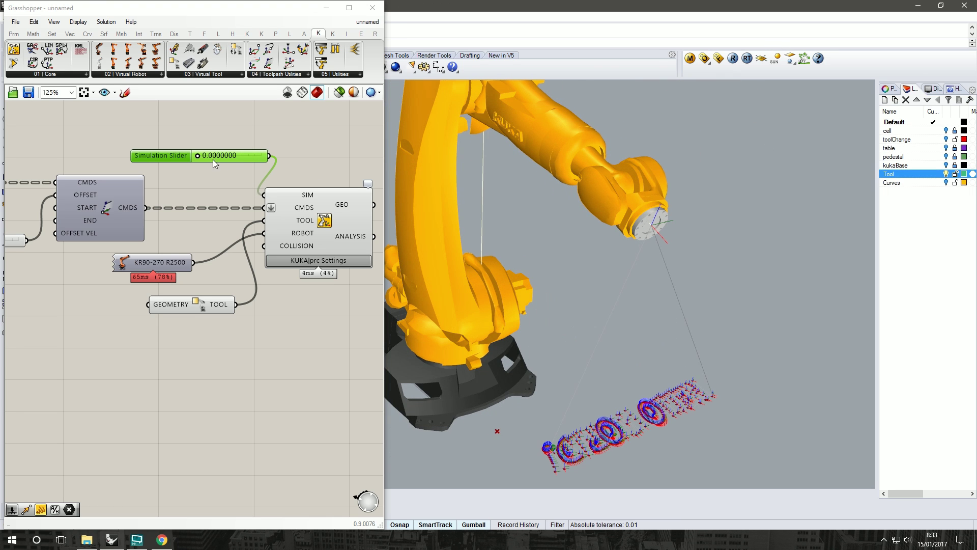
pyautogui.moveTo(199, 156); pyautogui.dragTo(214, 157)
pyautogui.moveTo(621, 331); pyautogui.dragTo(661, 316, button='right')
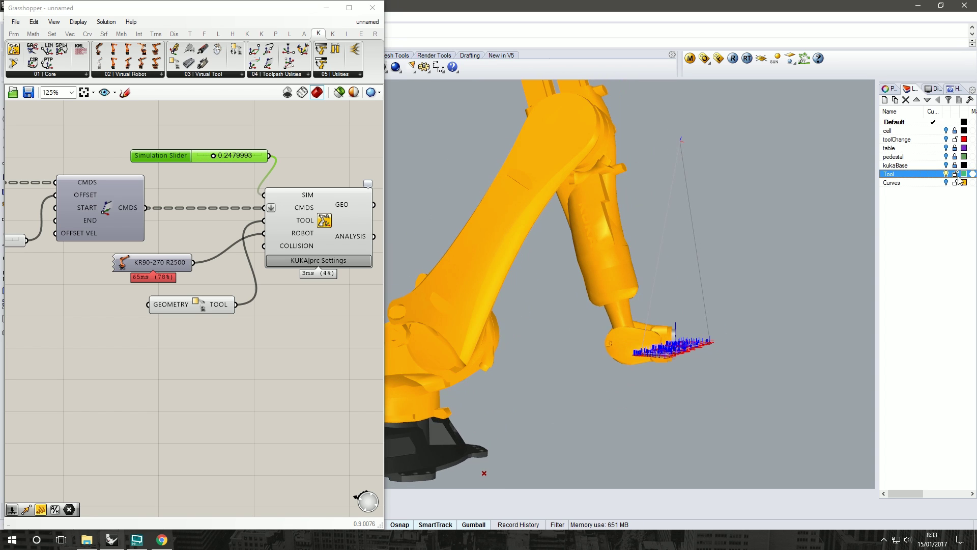
# - Turn on the table layer in Rhino and view the robot's position relative to the table
pyautogui.click(947, 148)
pyautogui.moveTo(787, 269); pyautogui.dragTo(810, 255, button='right')
pyautogui.moveTo(583, 358); pyautogui.dragTo(677, 350, button='right')
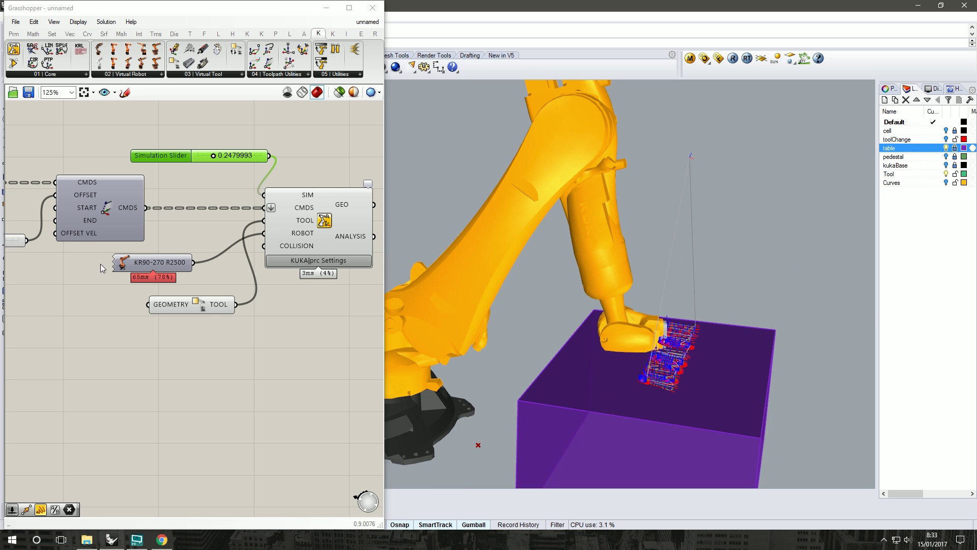
pyautogui.moveTo(100, 267); pyautogui.dragTo(162, 250, button='right')
pyautogui.moveTo(489, 356); pyautogui.dragTo(643, 317, button='right')
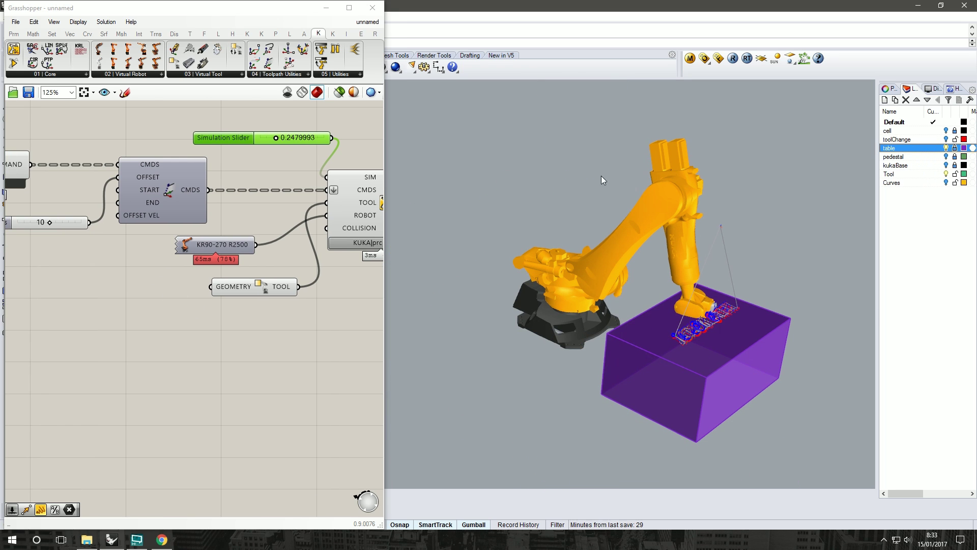
pyautogui.click(355, 202)
pyautogui.rightClick(355, 201)
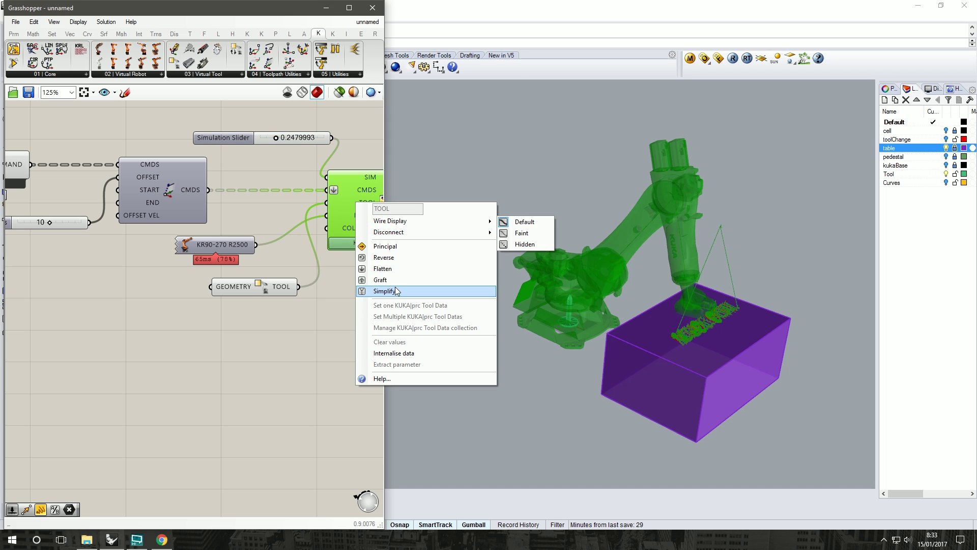
pyautogui.click(326, 280)
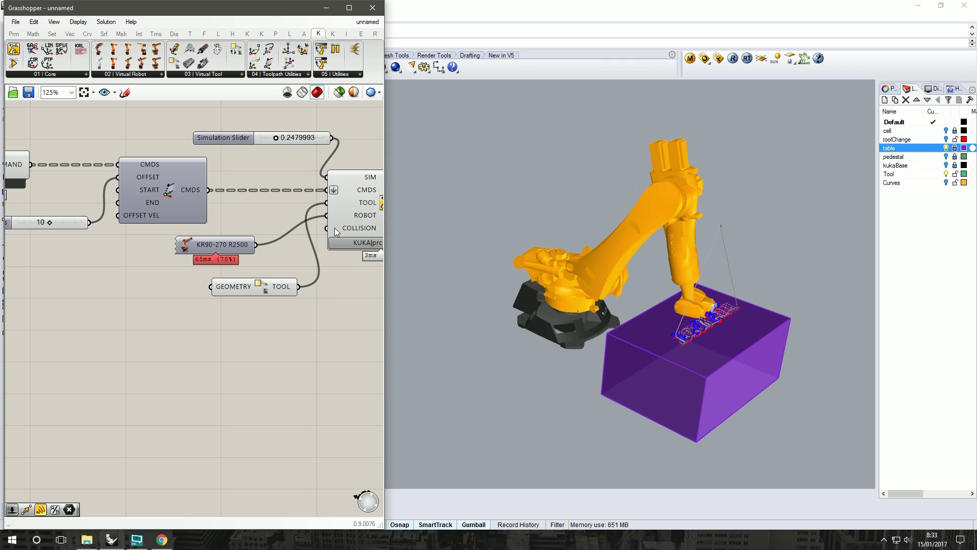
# - Hide the viewport preview of the KUKA|prc CORE component so the original tool mesh is accessible
pyautogui.click(334, 227)
pyautogui.middleClick(335, 227)
pyautogui.click(361, 196)
pyautogui.click(361, 311)
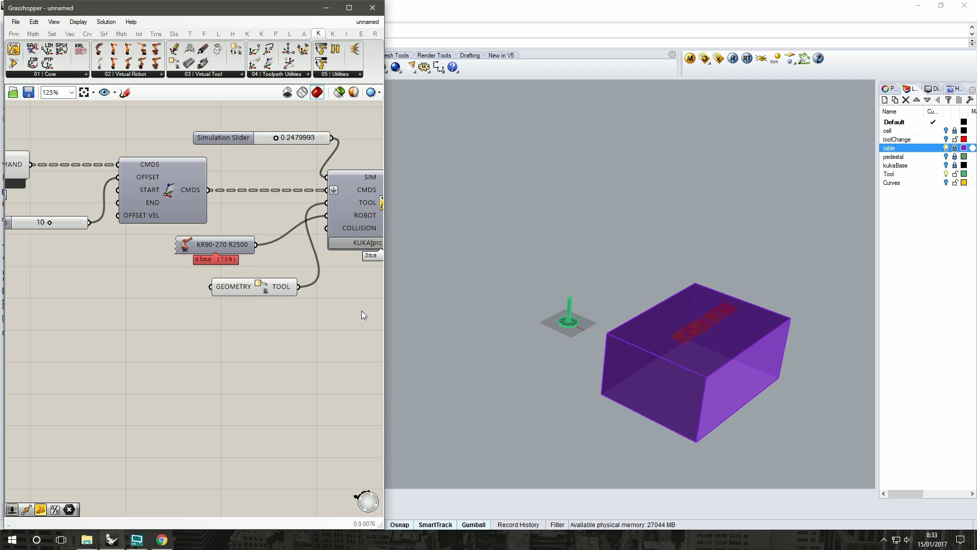
# - Add a Mesh parameter to the canvas below the robot component
pyautogui.doubleClick(131, 319)
pyautogui.write('m')
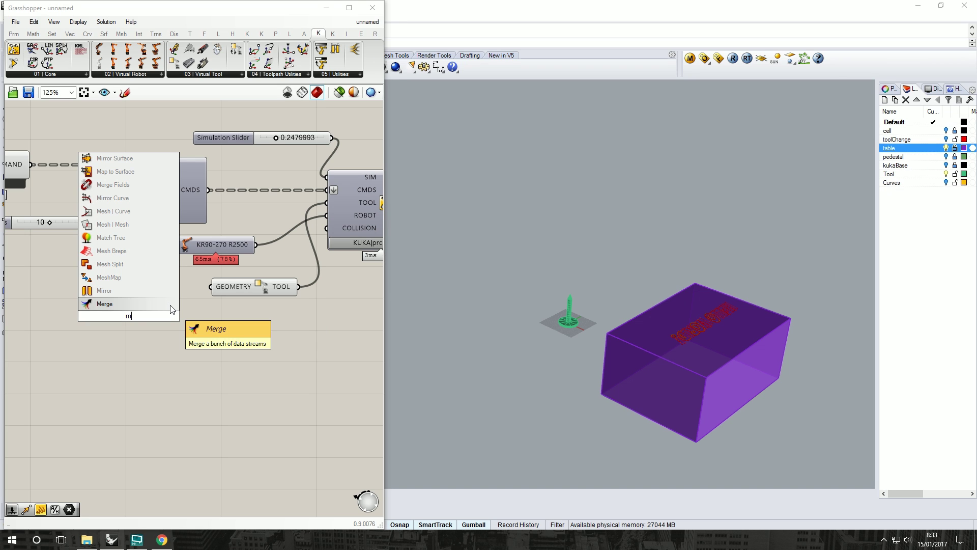
pyautogui.write('esh')
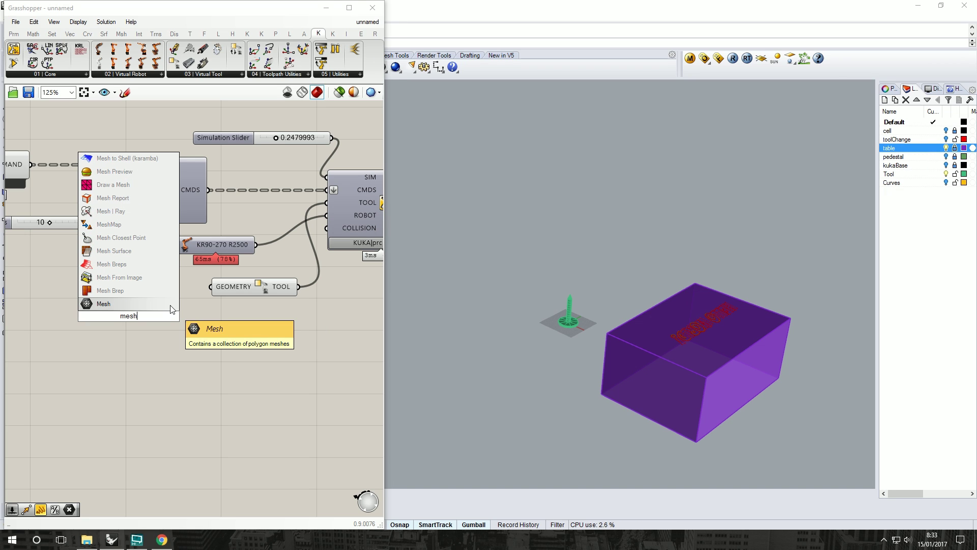
pyautogui.click(171, 304)
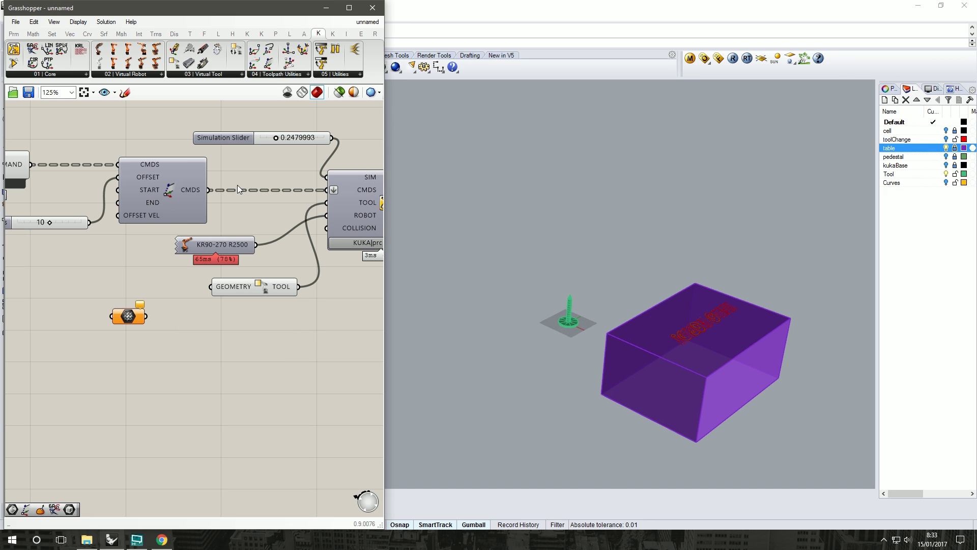
# - Reference the green Rhino tool mesh in the Mesh parameter and place the parameter beside the custom tool's GEOMETRY input
pyautogui.rightClick(130, 317)
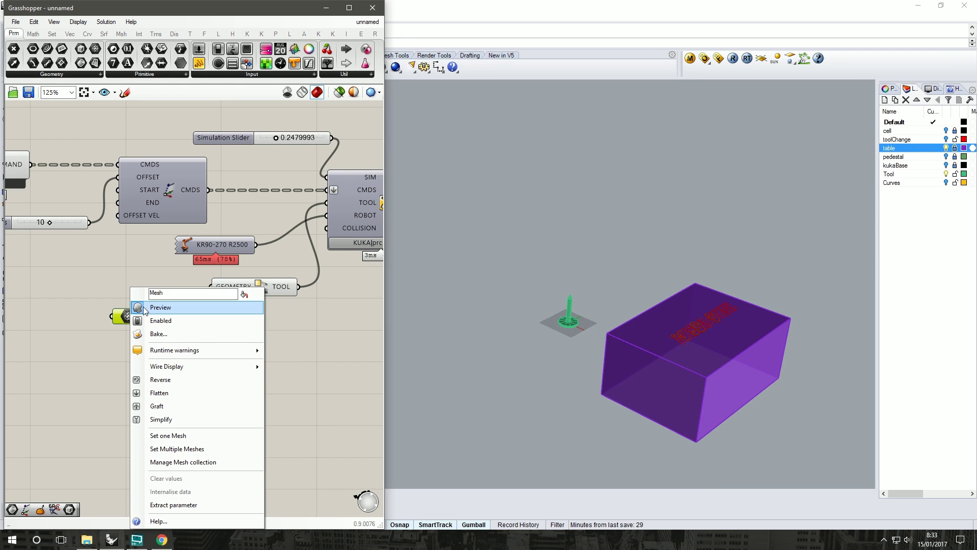
pyautogui.click(197, 439)
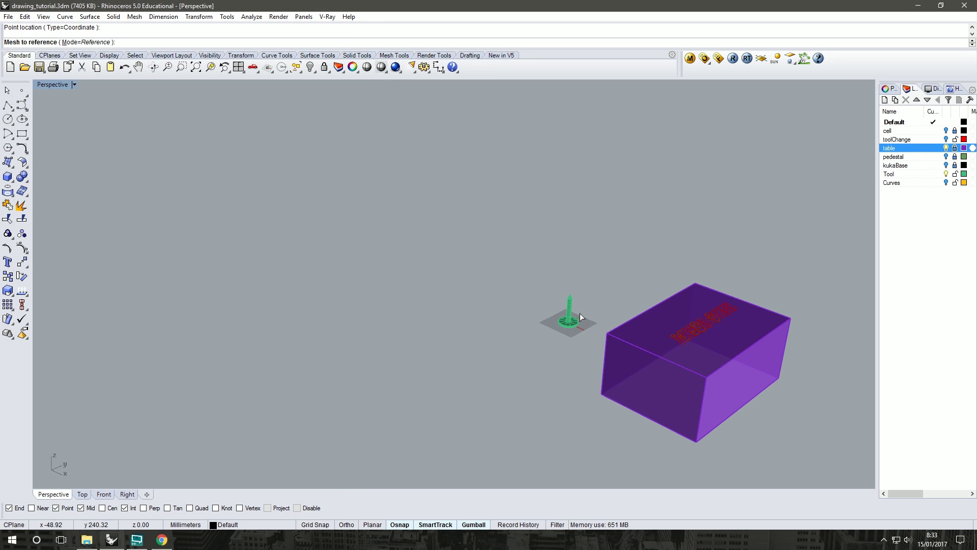
pyautogui.moveTo(591, 264); pyautogui.dragTo(551, 295)
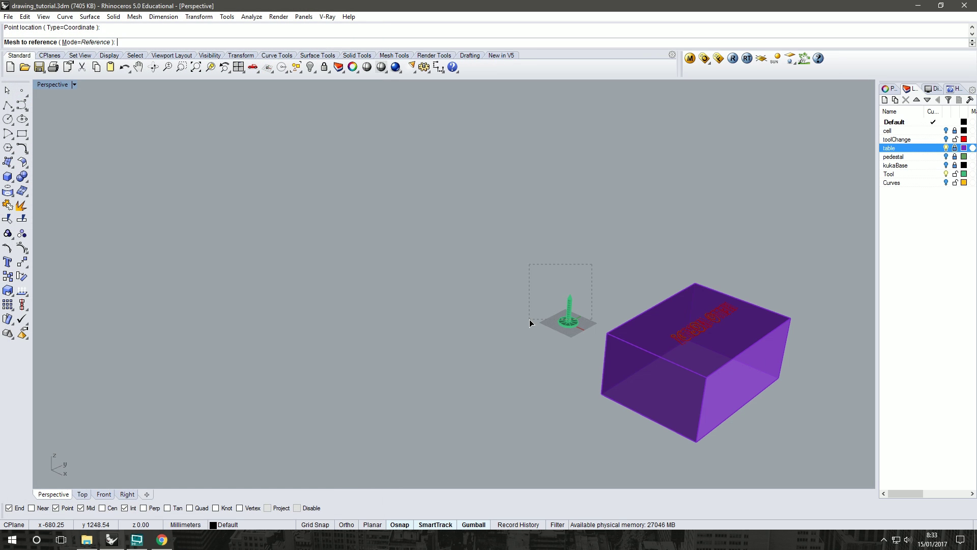
pyautogui.moveTo(529, 320); pyautogui.dragTo(530, 319)
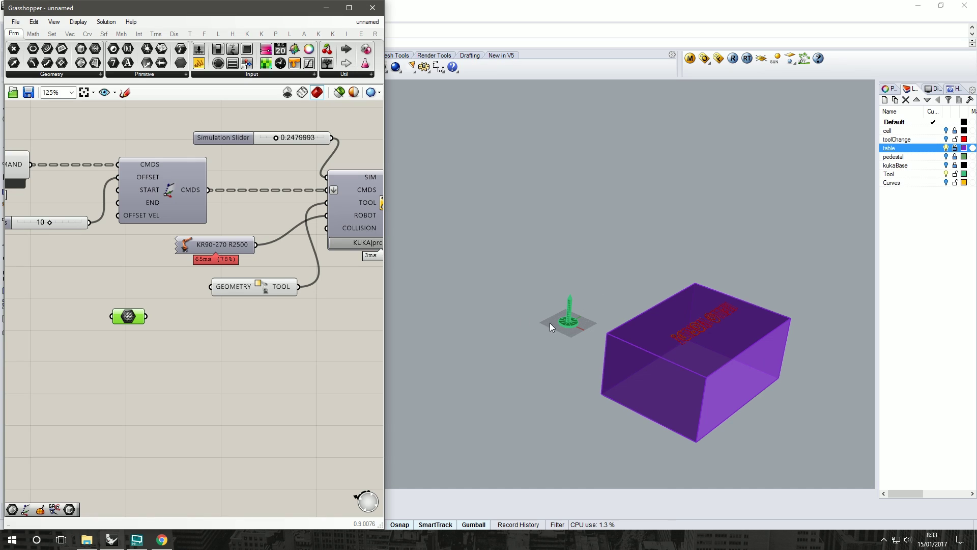
pyautogui.moveTo(130, 318); pyautogui.dragTo(157, 289)
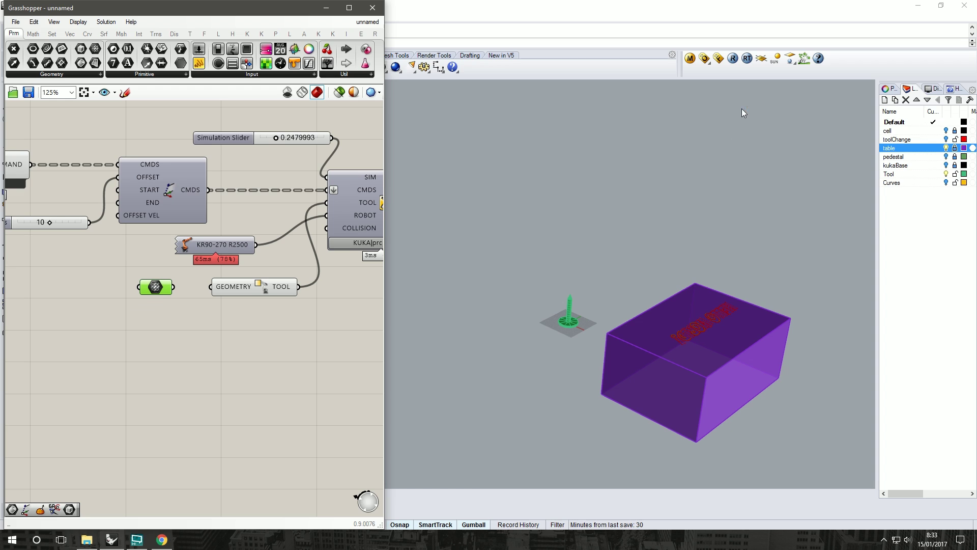
# - Turn off the Tool layer in Rhino
pyautogui.moveTo(733, 255); pyautogui.dragTo(769, 228, button='right')
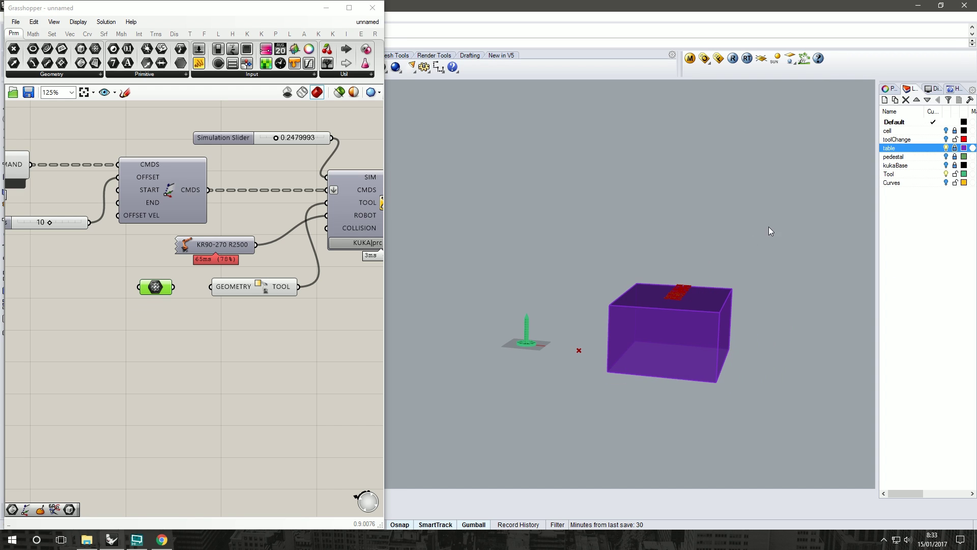
pyautogui.click(949, 176)
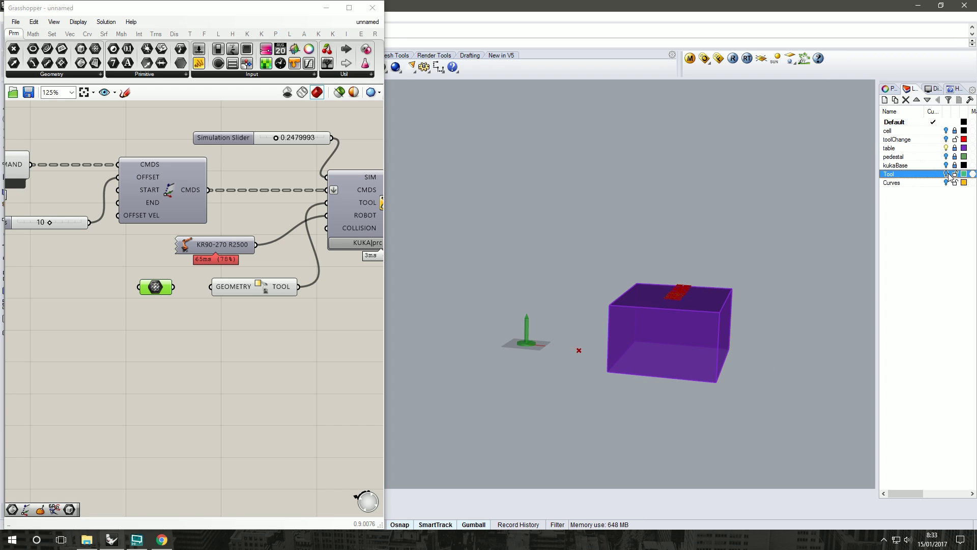
pyautogui.scroll(2, 537, 346)
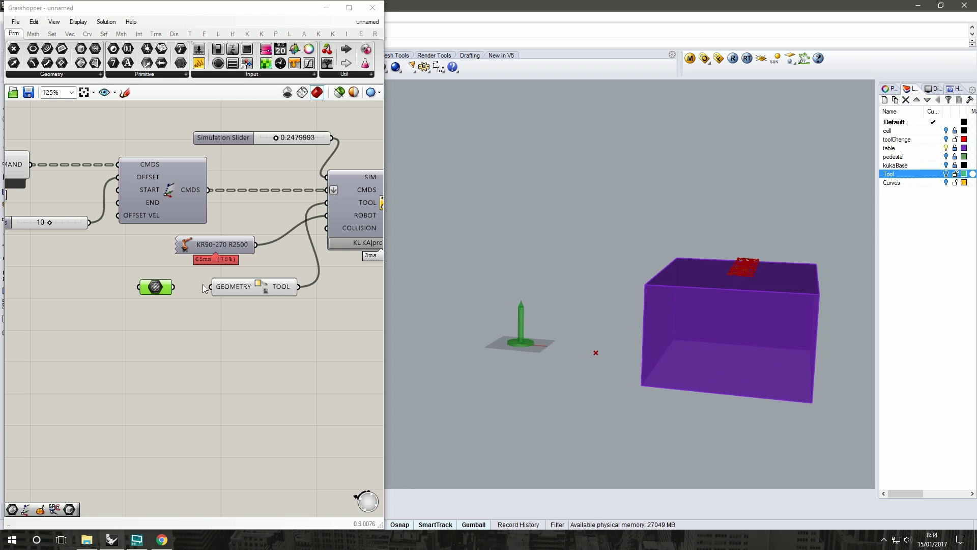
# - Connect the Mesh parameter to the custom tool's GEOMETRY input and hide the mesh's own preview
pyautogui.moveTo(173, 286); pyautogui.dragTo(210, 285)
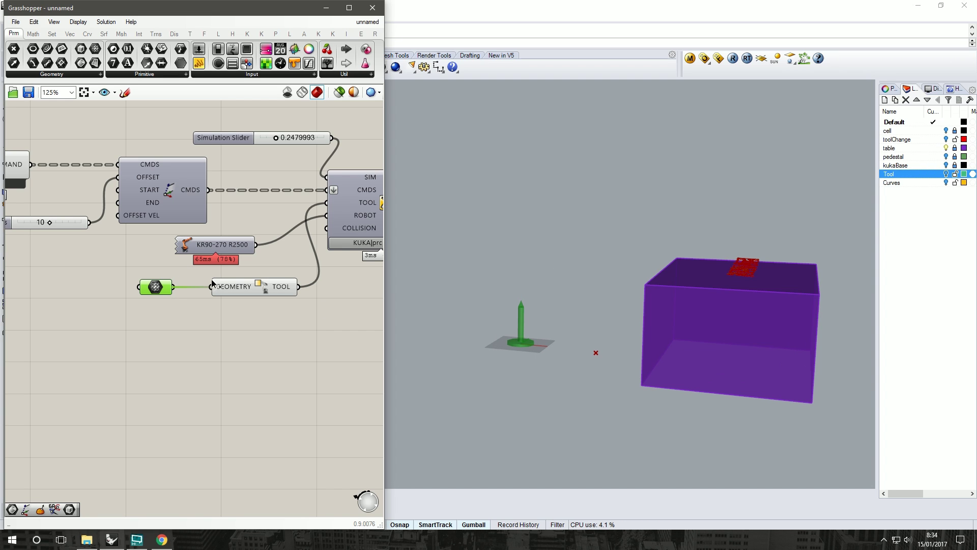
pyautogui.click(157, 320)
pyautogui.moveTo(167, 318); pyautogui.dragTo(197, 280)
pyautogui.middleClick(153, 306)
pyautogui.click(174, 277)
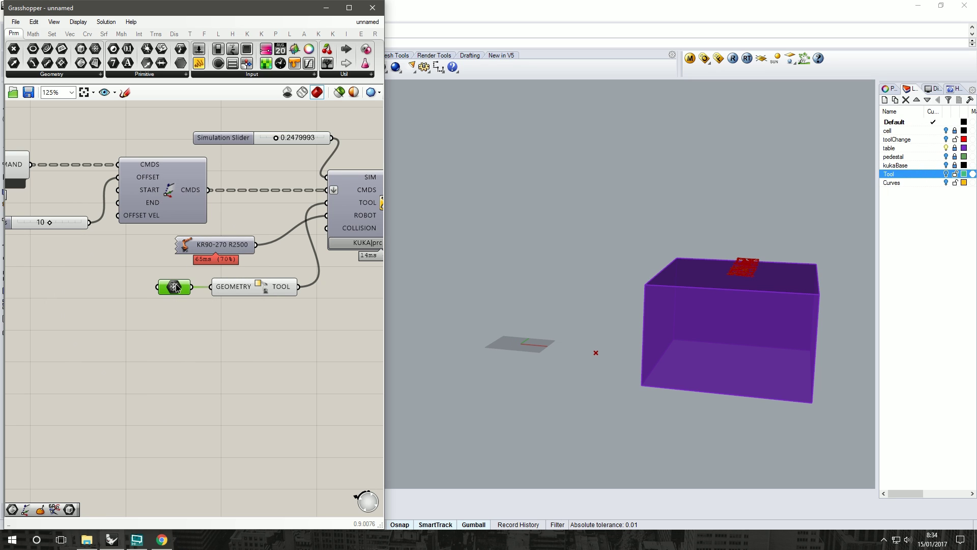
# - Turn the CORE component's preview back on and inspect how the tool sits on the robot flange
pyautogui.click(367, 220)
pyautogui.middleClick(367, 221)
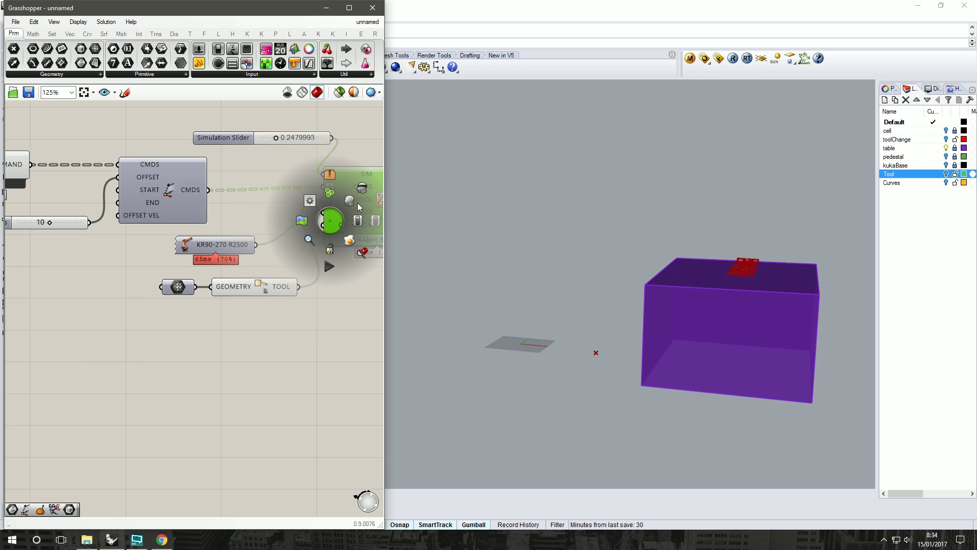
pyautogui.click(355, 203)
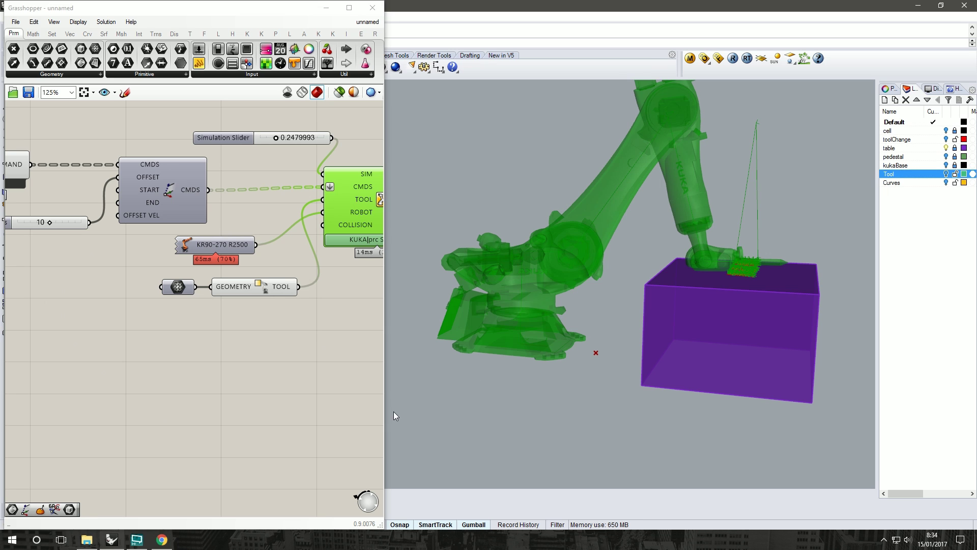
pyautogui.click(476, 381)
pyautogui.moveTo(819, 264); pyautogui.dragTo(786, 334, button='right')
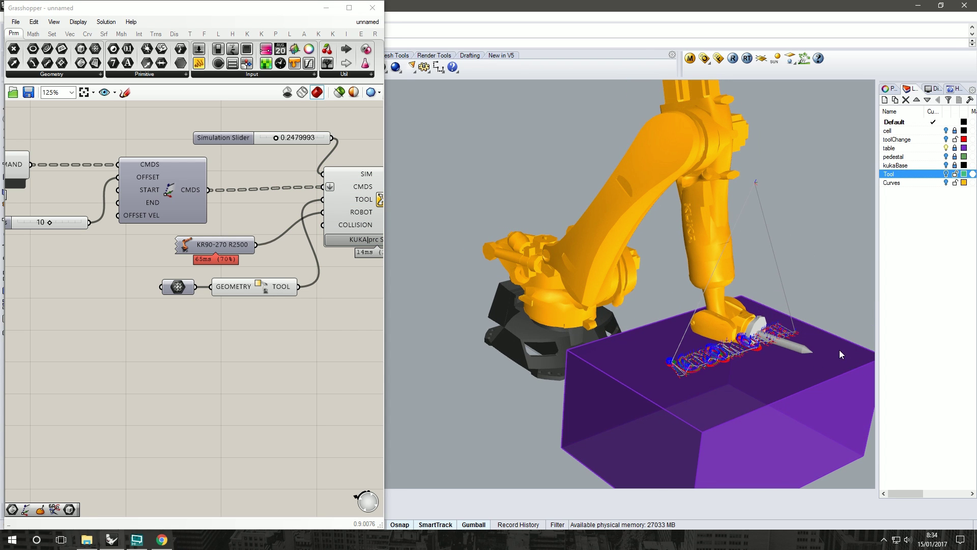
pyautogui.scroll(8, 624, 266)
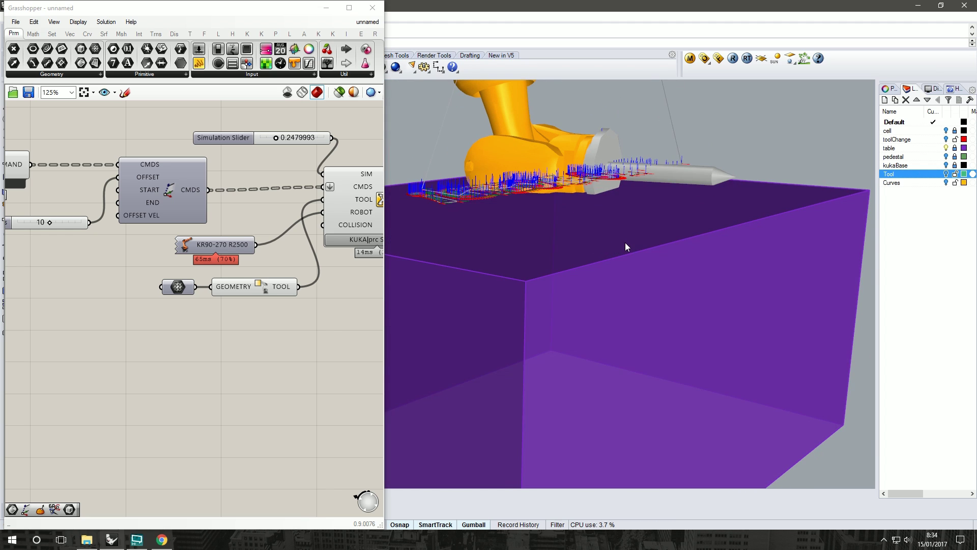
pyautogui.moveTo(624, 242); pyautogui.dragTo(610, 216, button='right')
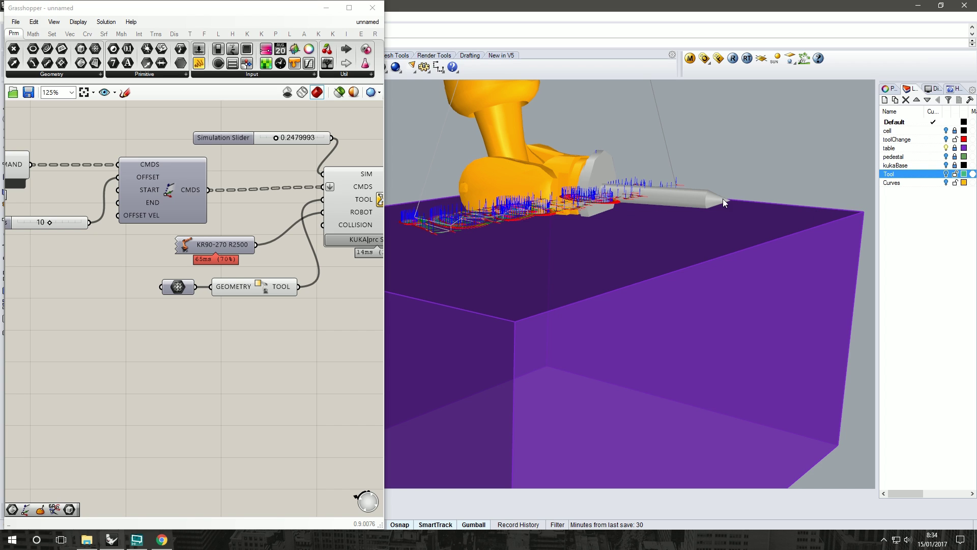
# - Open the custom tool's settings and set the tool number to 0
pyautogui.moveTo(311, 219); pyautogui.dragTo(265, 216, button='right')
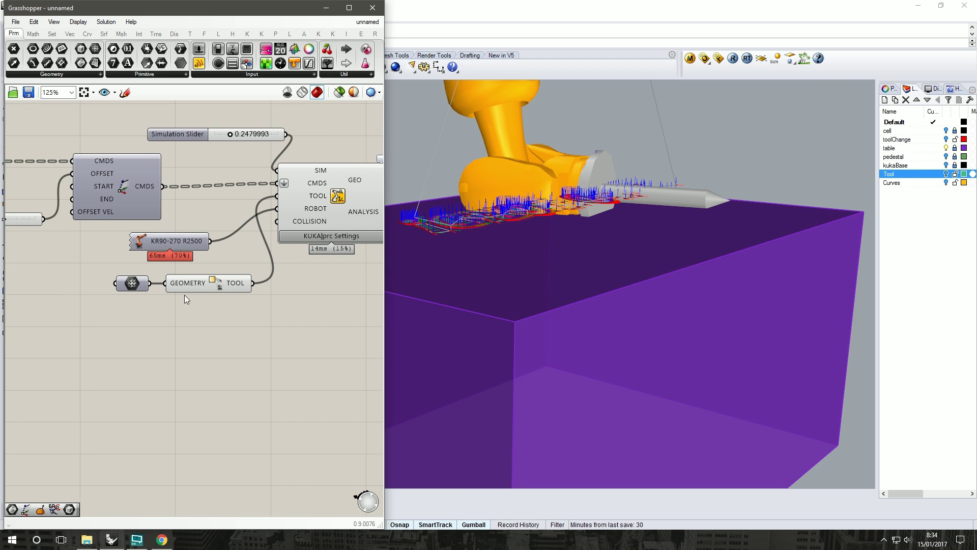
pyautogui.doubleClick(213, 286)
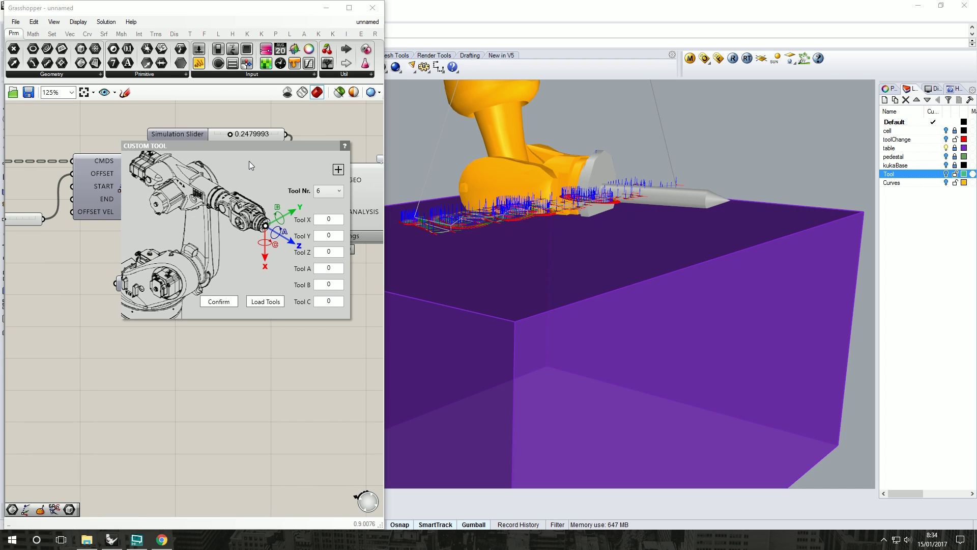
pyautogui.moveTo(252, 148); pyautogui.dragTo(248, 110)
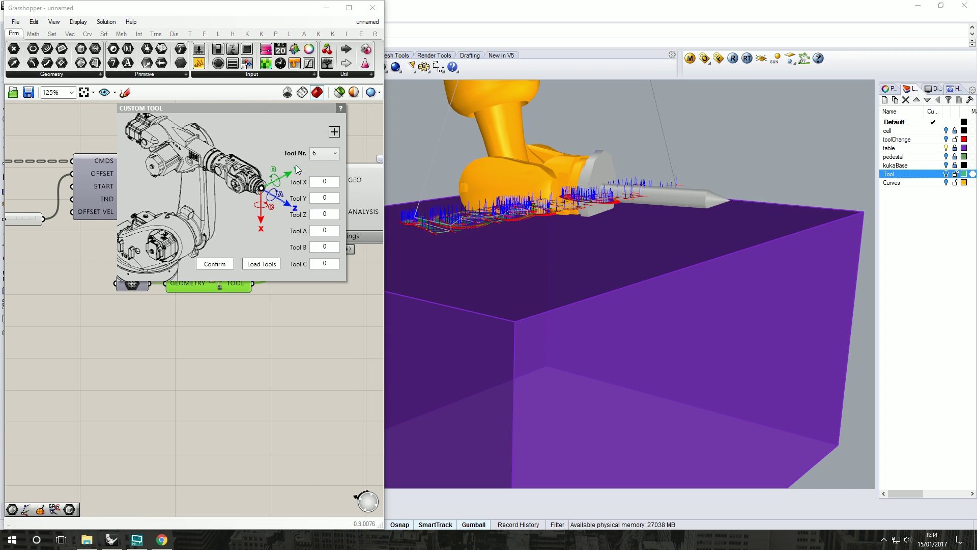
pyautogui.click(334, 182)
pyautogui.click(313, 153)
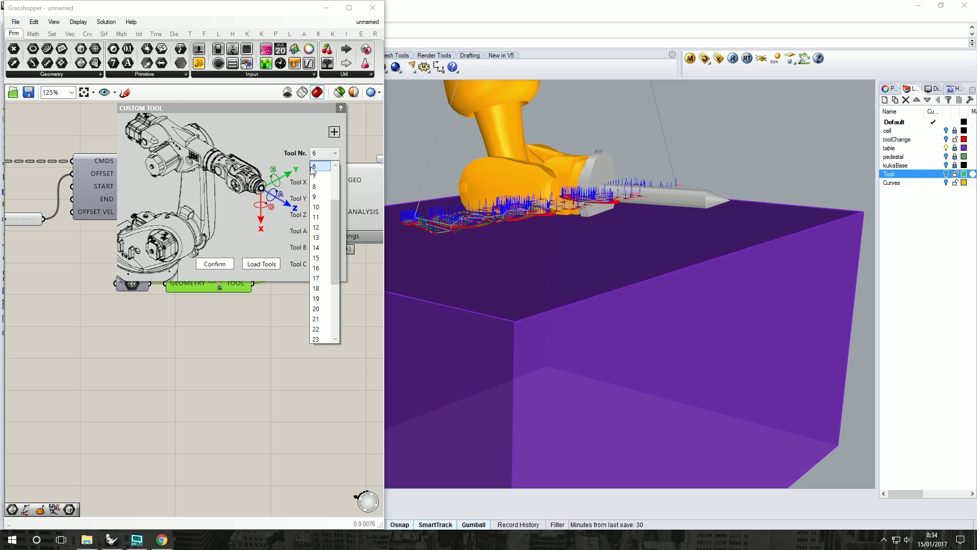
pyautogui.click(315, 166)
pyautogui.click(333, 181)
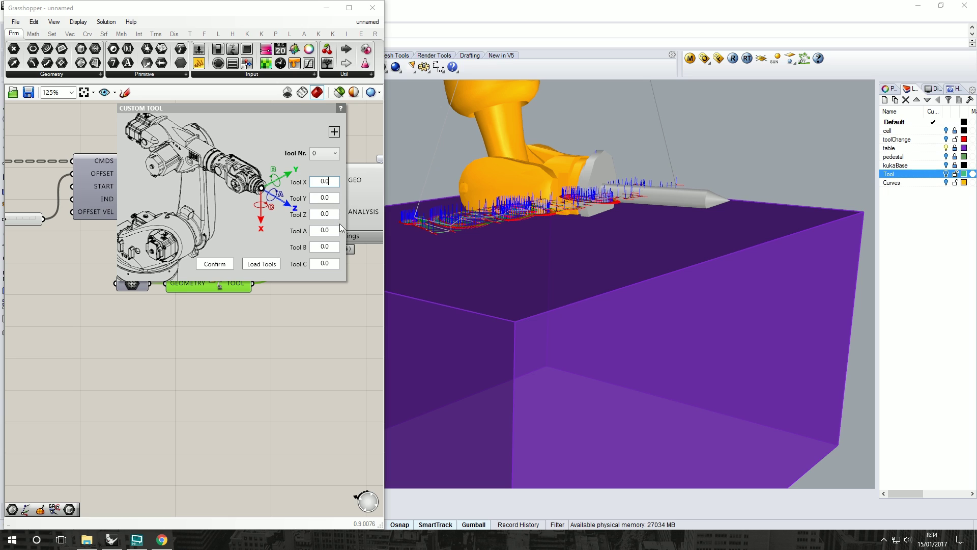
# - Set the custom tool's Tool Z to 320 and Tool B to -90, and confirm the tool definition
pyautogui.press('Tab')
pyautogui.press('Tab')
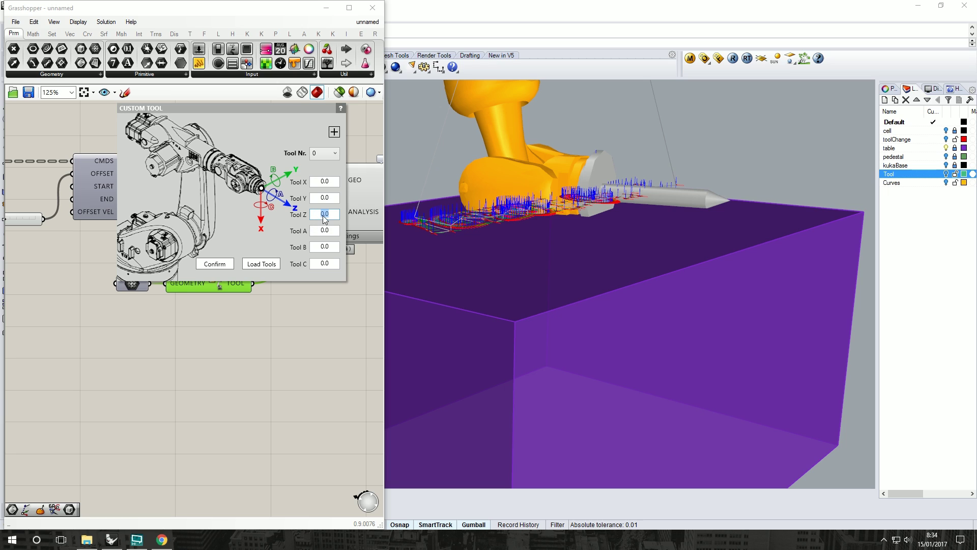
pyautogui.write('320')
pyautogui.click(326, 265)
pyautogui.click(338, 245)
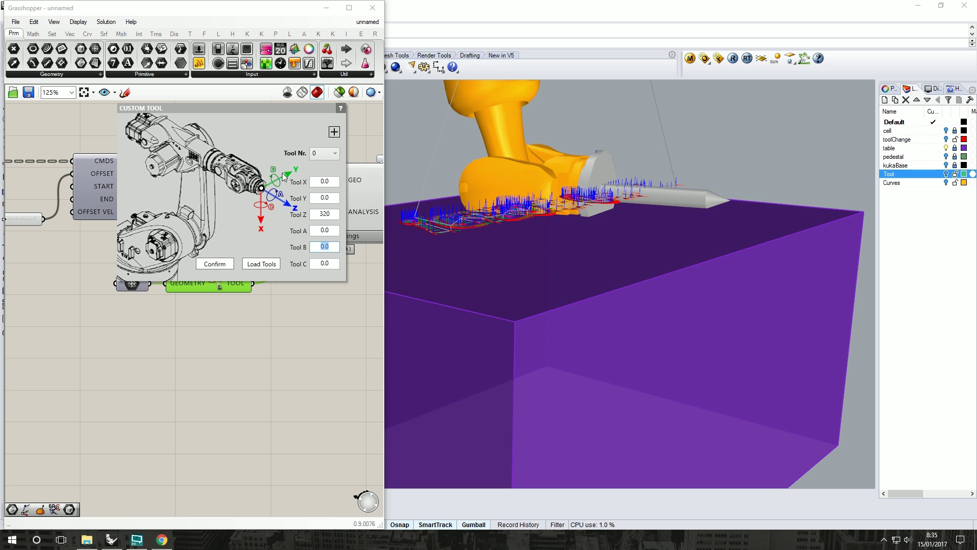
pyautogui.write('-90')
pyautogui.click(219, 264)
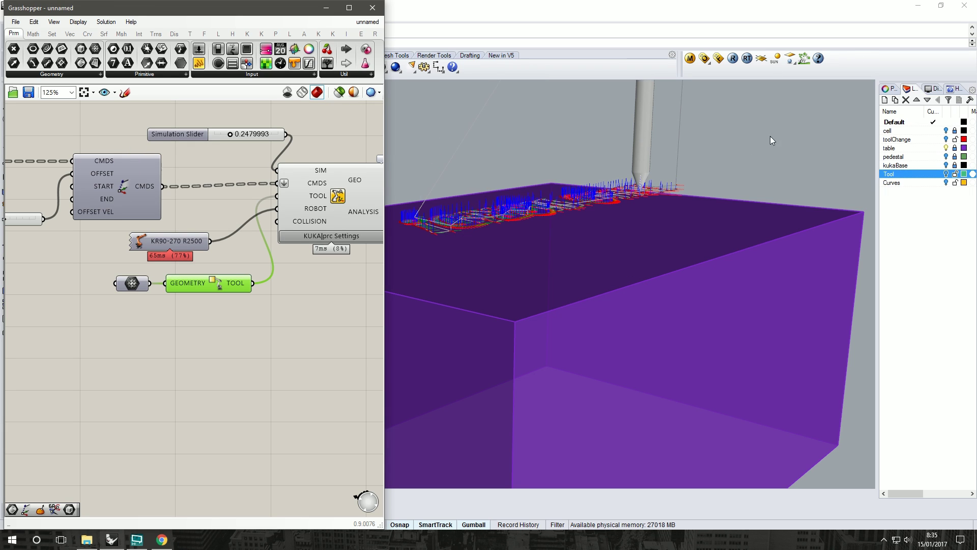
# - Inspect up close how the tool tip meets the target planes of the text toolpath on the table
pyautogui.keyDown('shift'); pyautogui.moveTo(737, 157); pyautogui.dragTo(644, 301, button='right'); pyautogui.keyUp('shift')
pyautogui.scroll(-2, 609, 279)
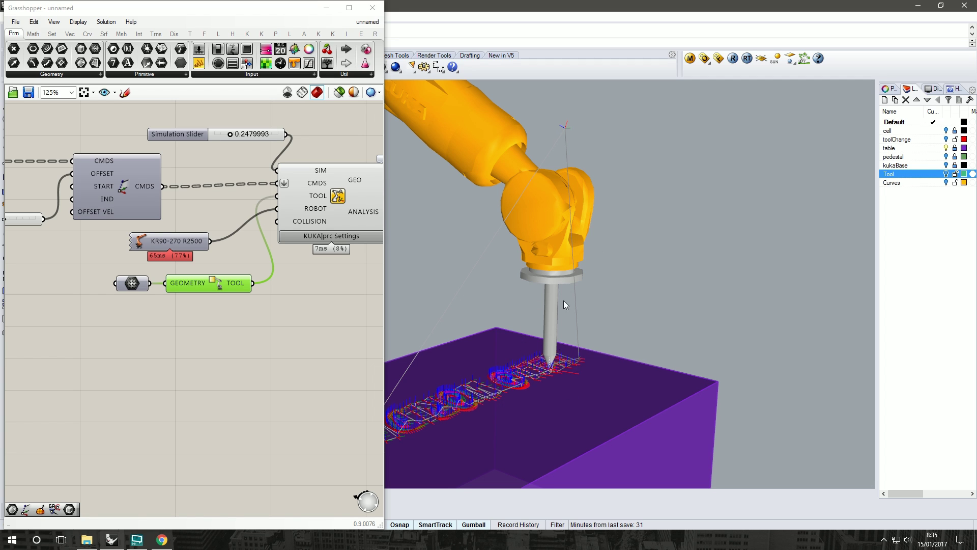
pyautogui.moveTo(580, 356); pyautogui.dragTo(575, 331, button='right')
pyautogui.scroll(6, 539, 289)
pyautogui.moveTo(540, 286); pyautogui.dragTo(530, 286, button='right')
pyautogui.scroll(-5, 530, 289)
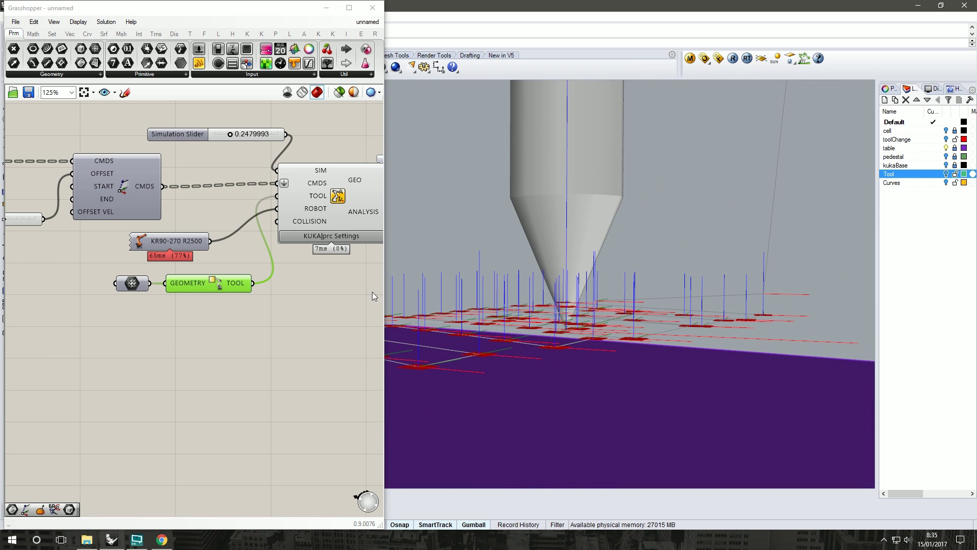
# - Examine the whole robot's pose above the table and the canvas section around the CORE component
pyautogui.scroll(-3, 360, 243)
pyautogui.moveTo(330, 227); pyautogui.dragTo(251, 241, button='right')
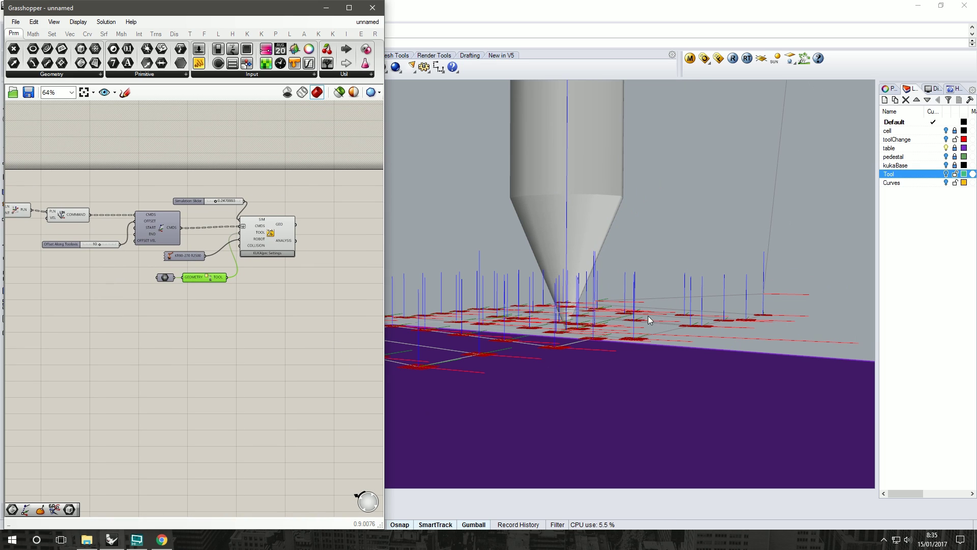
pyautogui.moveTo(648, 315); pyautogui.dragTo(639, 298, button='right')
pyautogui.scroll(-6, 660, 263)
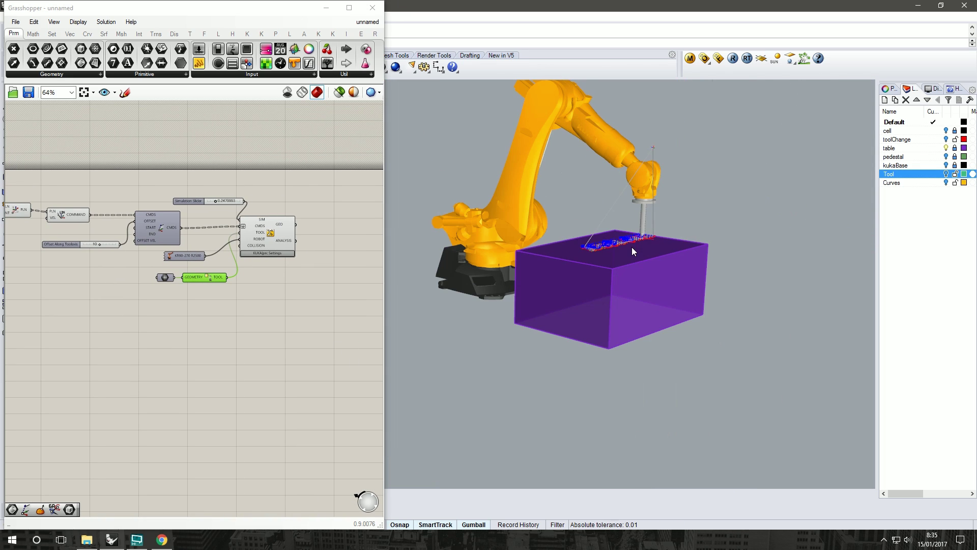
pyautogui.moveTo(626, 191); pyautogui.dragTo(613, 298, button='right')
pyautogui.scroll(5, 586, 273)
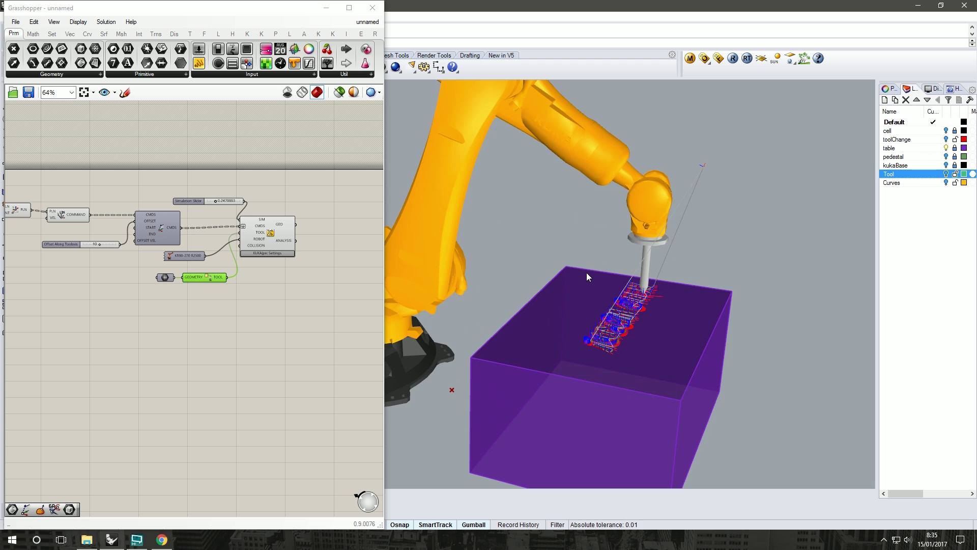
pyautogui.moveTo(640, 257)
pyautogui.mouseDown(button='right')
pyautogui.moveTo(655, 253)
pyautogui.moveTo(617, 265)
pyautogui.moveTo(633, 231)
pyautogui.moveTo(662, 221)
pyautogui.moveTo(567, 252)
pyautogui.moveTo(590, 234)
pyautogui.moveTo(661, 276)
pyautogui.moveTo(676, 255)
pyautogui.moveTo(655, 269)
pyautogui.mouseUp(button='right')
pyautogui.scroll(-2, 662, 221)
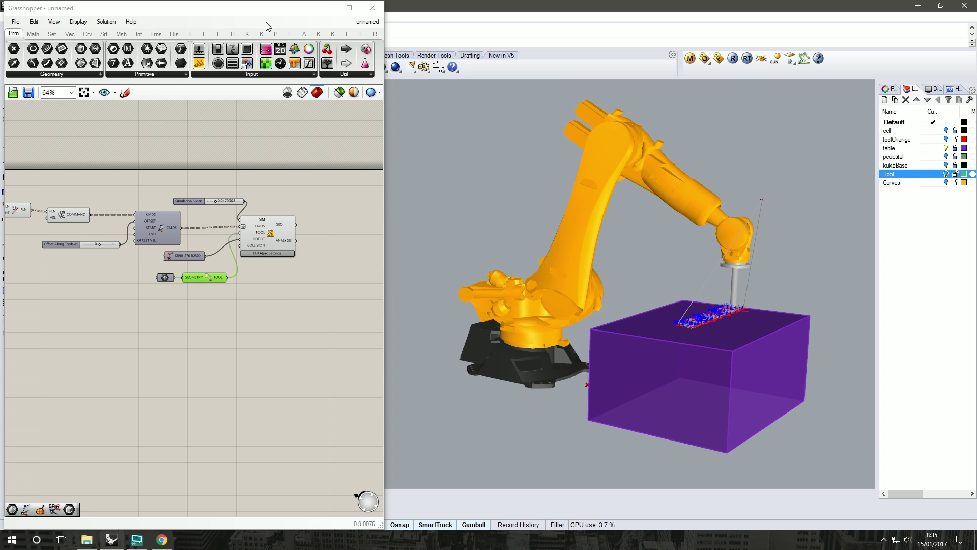
# - Place a KUKA|prc Play component above the simulation slider, shift the slider aside and connect the Play output to the CORE's SIM input
pyautogui.click(315, 36)
pyautogui.click(59, 74)
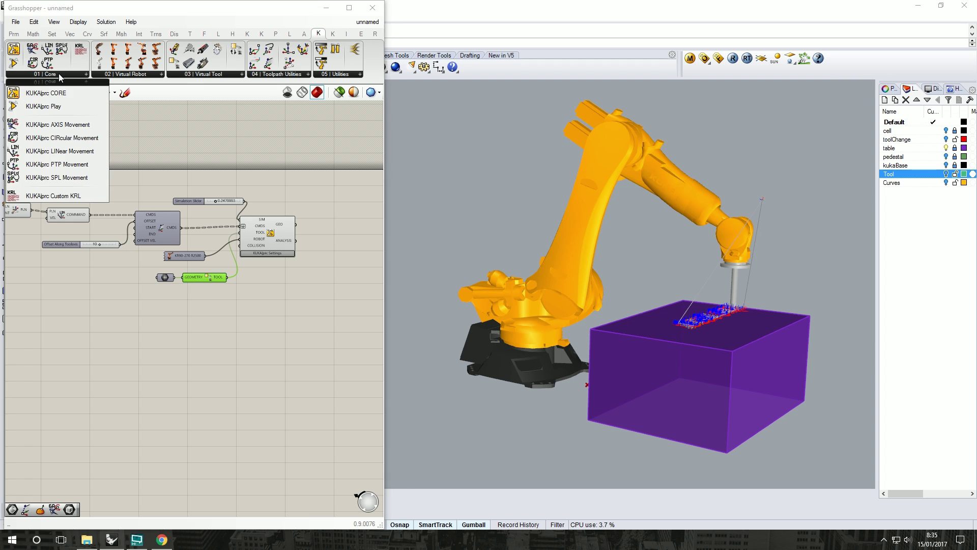
pyautogui.click(68, 106)
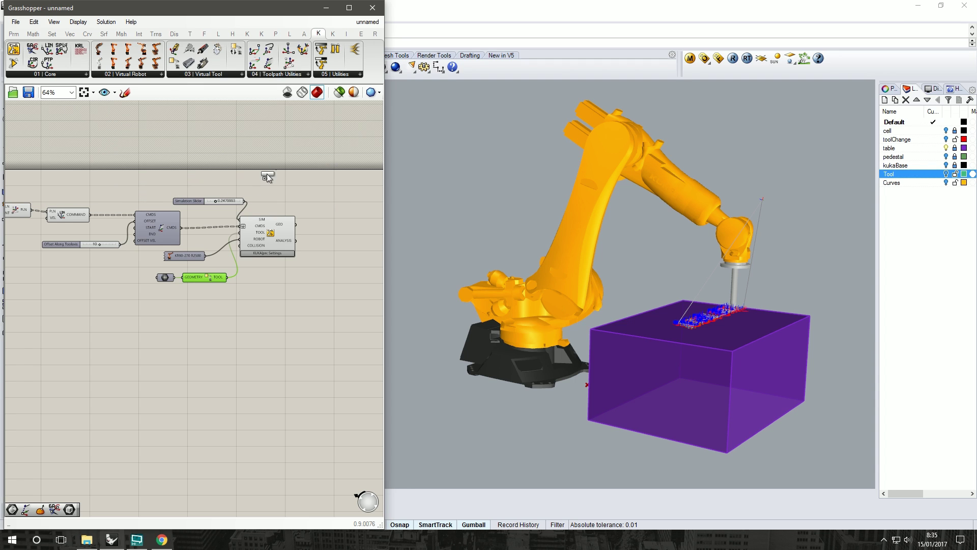
pyautogui.click(170, 179)
pyautogui.moveTo(186, 202); pyautogui.dragTo(140, 204)
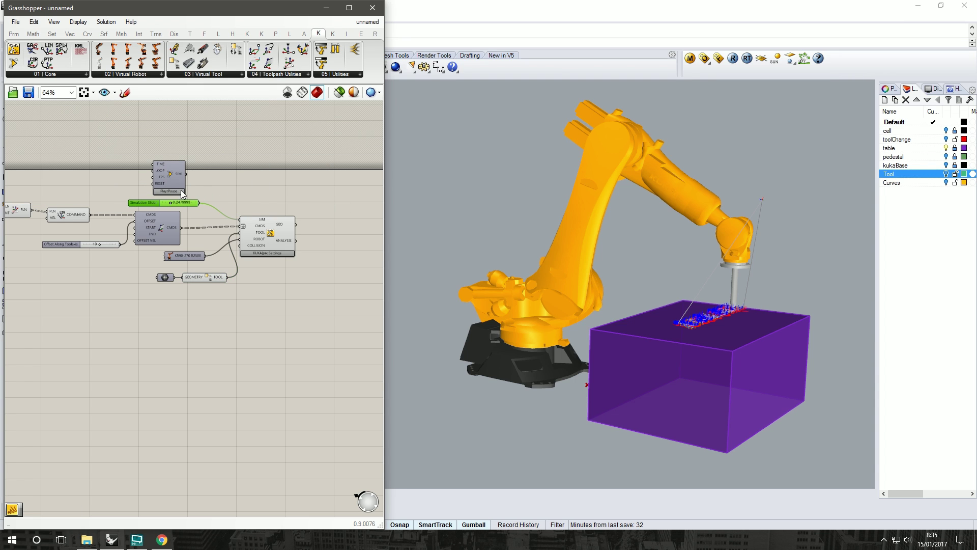
pyautogui.moveTo(188, 174); pyautogui.dragTo(242, 219)
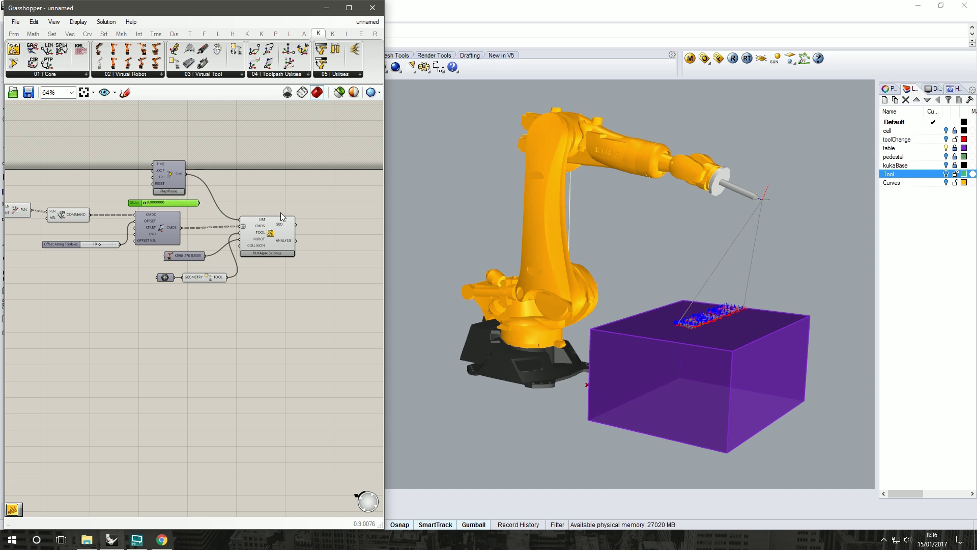
# - Start the simulation playback and watch the robot follow the toolpath from several angles
pyautogui.click(174, 192)
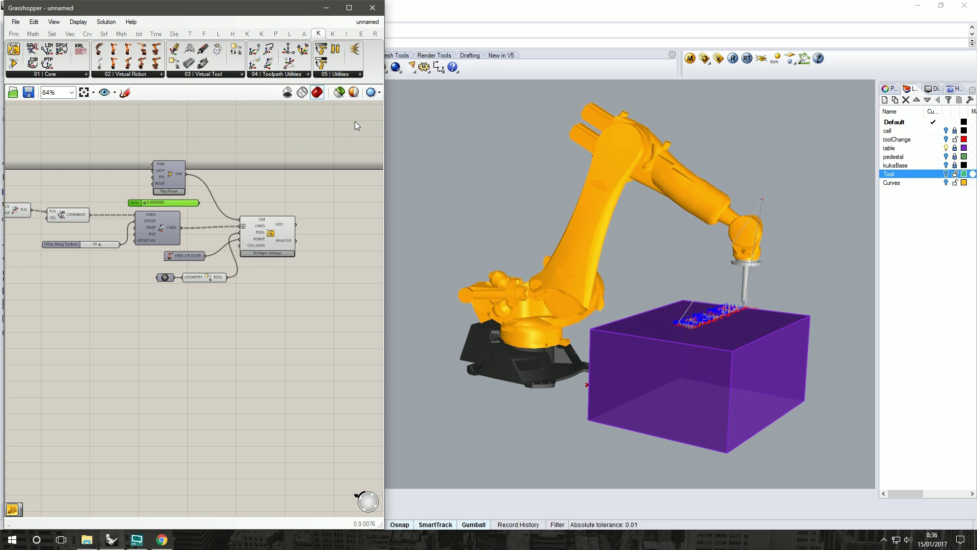
pyautogui.moveTo(796, 283); pyautogui.dragTo(787, 333, button='right')
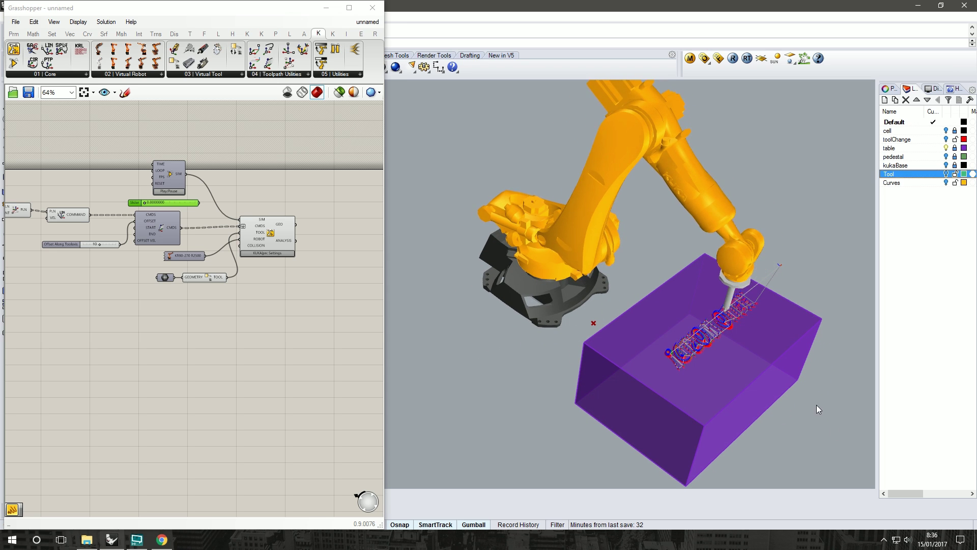
pyautogui.moveTo(579, 382); pyautogui.dragTo(574, 376, button='right')
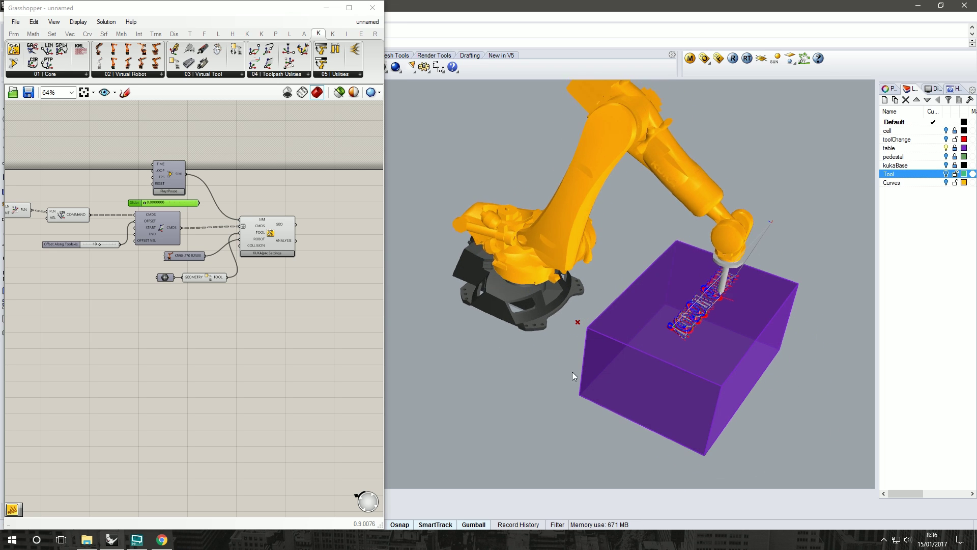
pyautogui.moveTo(520, 357); pyautogui.dragTo(574, 336, button='right')
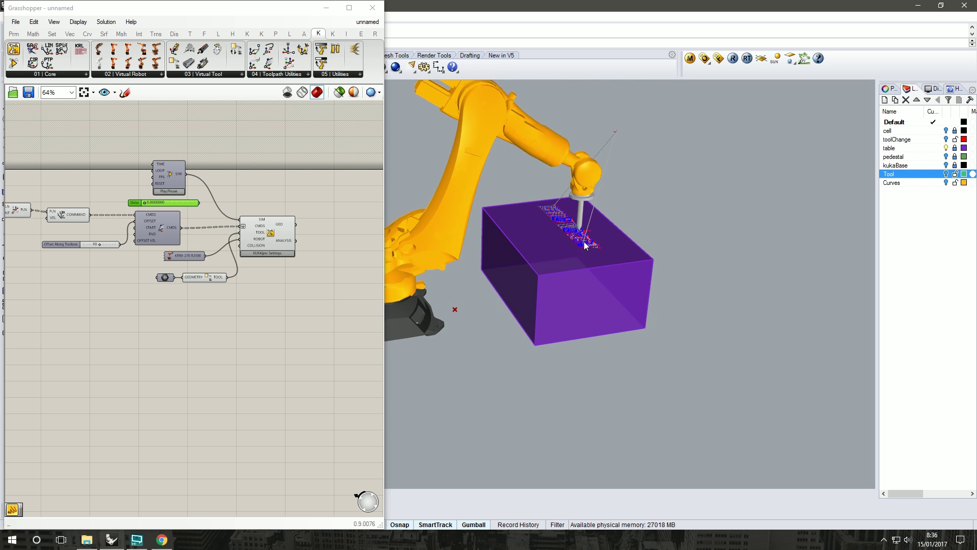
pyautogui.scroll(5, 584, 245)
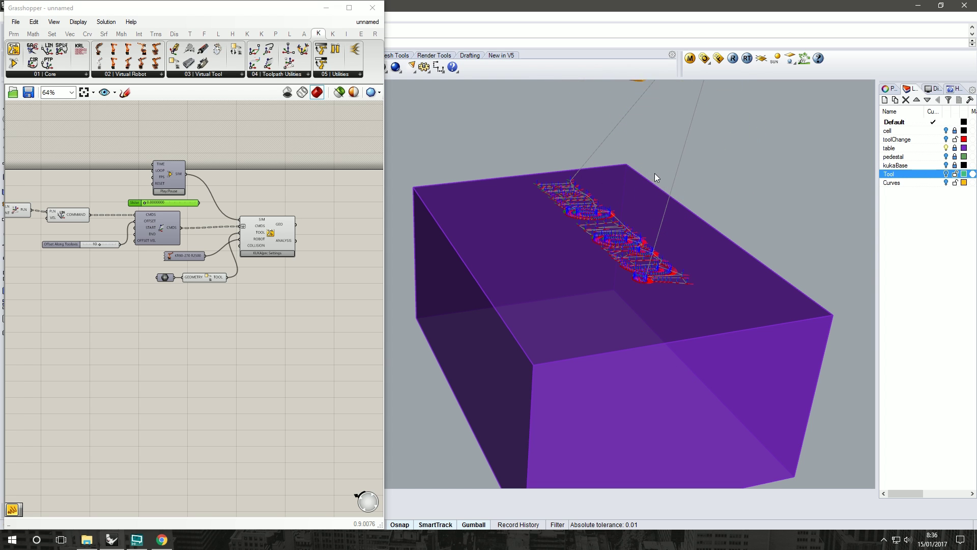
pyautogui.scroll(-5, 654, 173)
pyautogui.moveTo(654, 173); pyautogui.dragTo(606, 200, button='right')
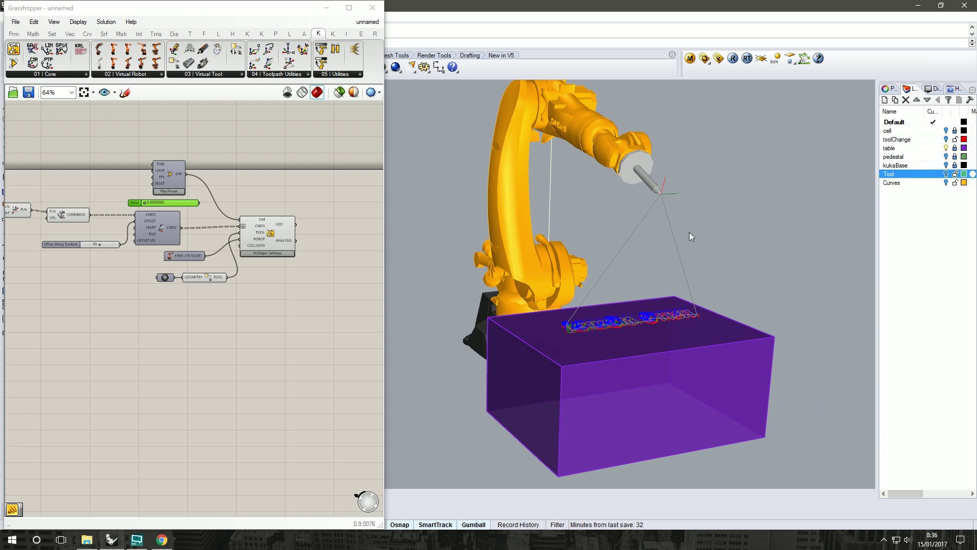
# - Examine the robot's home position and its approach and retract lines to the toolpath from different sides
pyautogui.moveTo(582, 196); pyautogui.dragTo(639, 209, button='right')
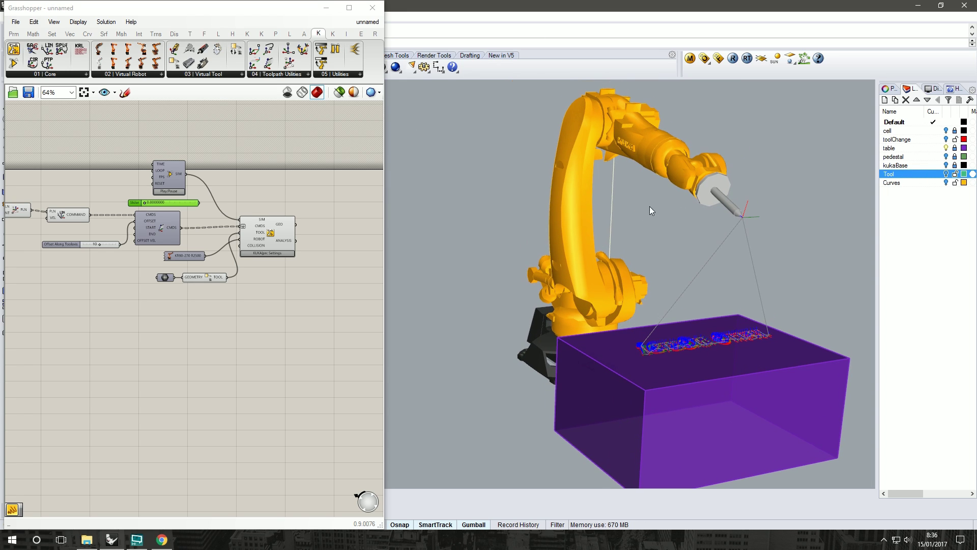
pyautogui.scroll(-3, 588, 192)
pyautogui.moveTo(588, 193); pyautogui.dragTo(689, 218, button='right')
pyautogui.moveTo(759, 274); pyautogui.dragTo(688, 271, button='right')
pyautogui.moveTo(630, 206)
pyautogui.mouseDown(button='right')
pyautogui.moveTo(585, 212)
pyautogui.moveTo(727, 210)
pyautogui.moveTo(643, 196)
pyautogui.mouseUp(button='right')
pyautogui.moveTo(650, 251); pyautogui.dragTo(677, 240, button='right')
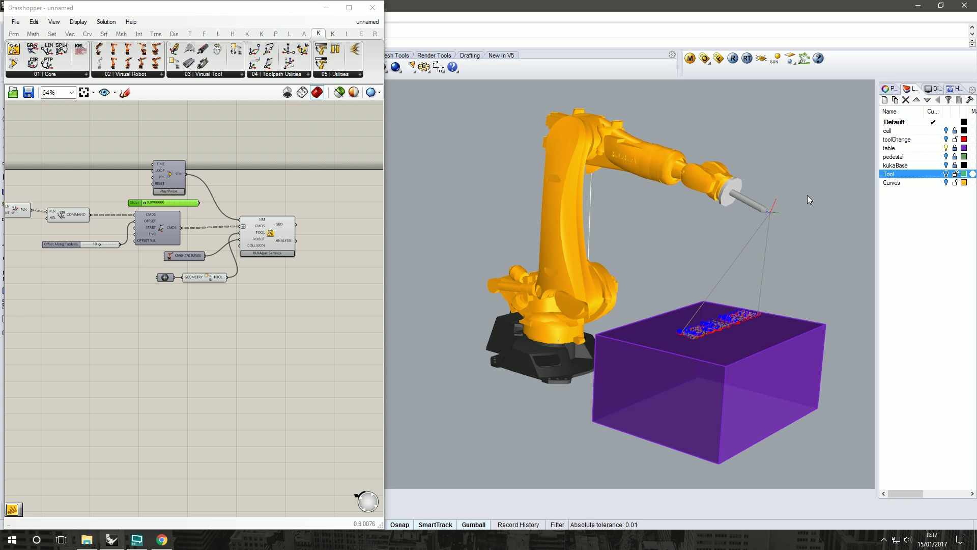
pyautogui.keyDown('shift'); pyautogui.moveTo(775, 201); pyautogui.dragTo(865, 174, button='right'); pyautogui.keyUp('shift')
pyautogui.keyDown('shift'); pyautogui.moveTo(721, 215); pyautogui.dragTo(727, 289, button='right'); pyautogui.keyUp('shift')
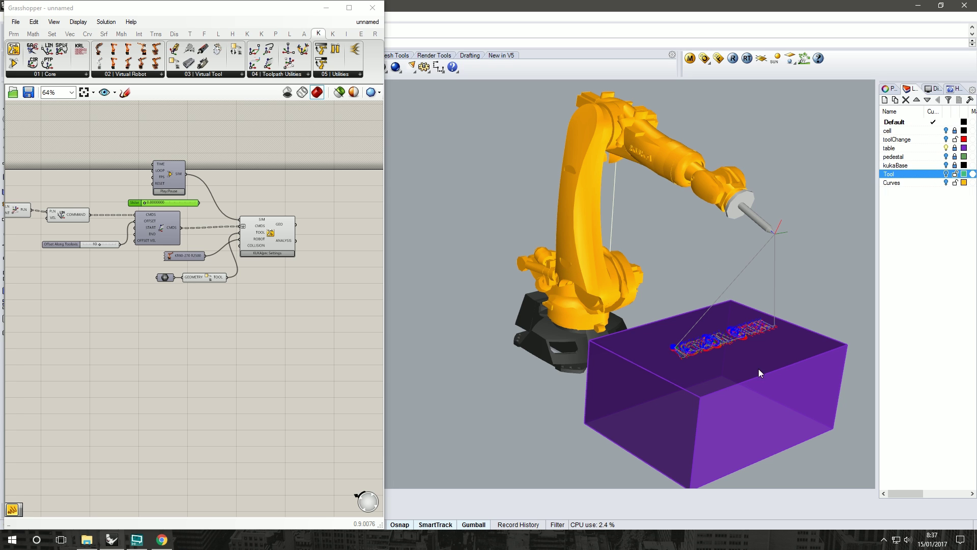
pyautogui.moveTo(530, 261); pyautogui.dragTo(677, 256, button='right')
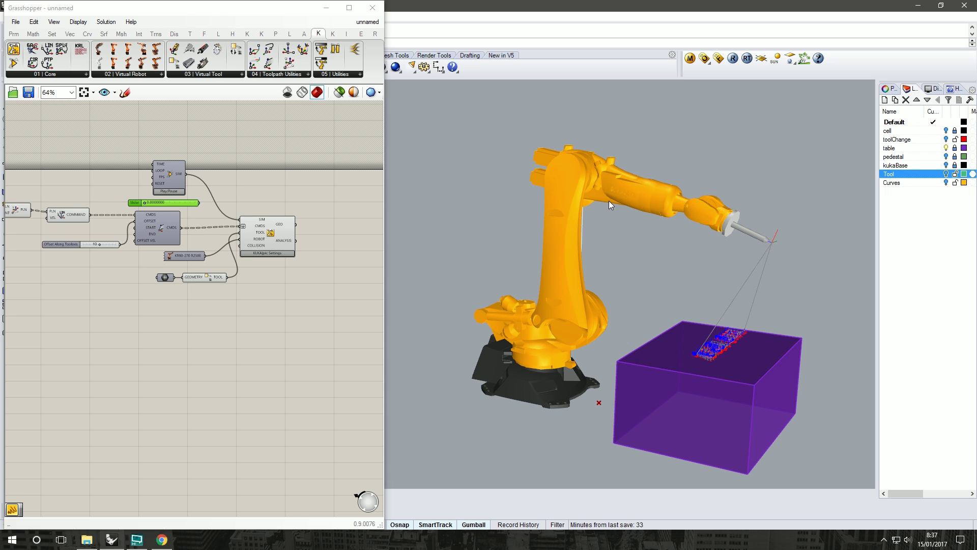
# - Widen the Grasshopper window so the whole definition fits on the canvas, and clear the component selection
pyautogui.scroll(-3, 327, 175)
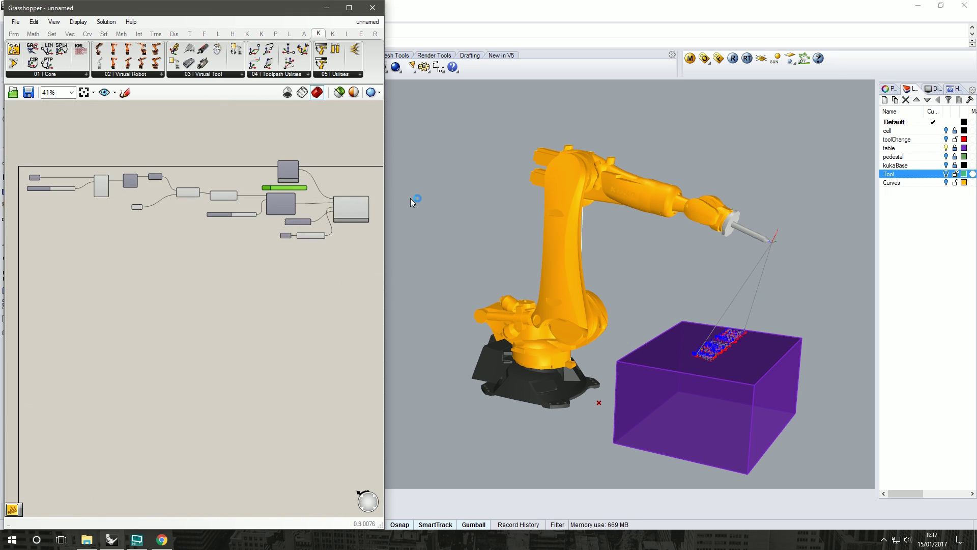
pyautogui.moveTo(377, 210); pyautogui.dragTo(268, 240, button='right')
pyautogui.click(833, 224)
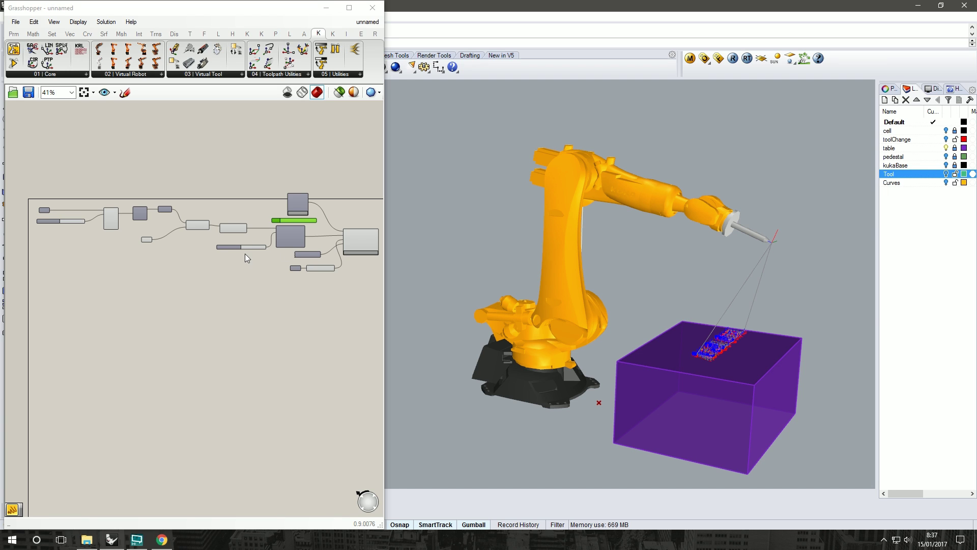
pyautogui.moveTo(246, 253)
pyautogui.mouseDown(button='right')
pyautogui.moveTo(179, 214)
pyautogui.moveTo(233, 242)
pyautogui.mouseUp(button='right')
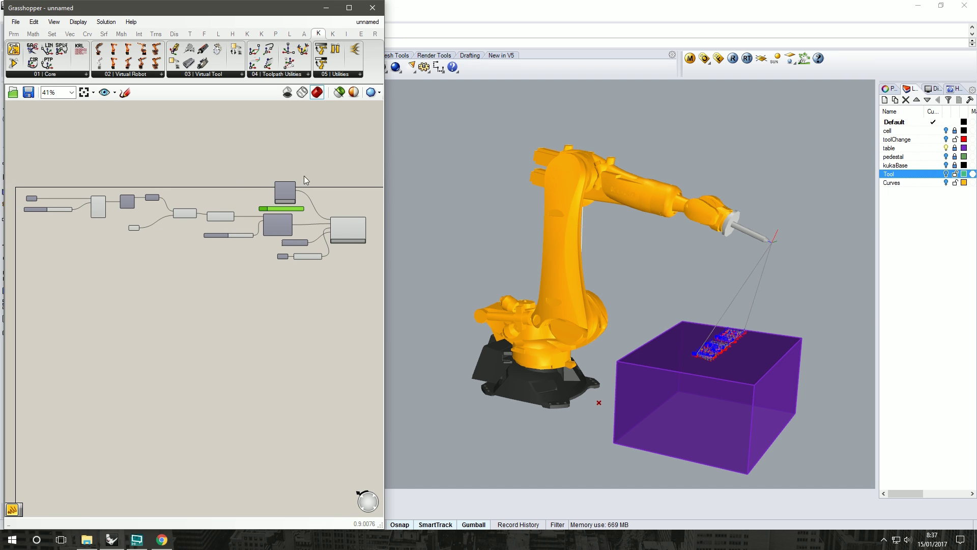
pyautogui.moveTo(254, 190); pyautogui.dragTo(245, 214, button='right')
pyautogui.moveTo(375, 256); pyautogui.dragTo(32, 132)
pyautogui.scroll(3, 47, 139)
pyautogui.moveTo(47, 140); pyautogui.dragTo(293, 186, button='right')
pyautogui.moveTo(384, 176); pyautogui.dragTo(505, 176)
pyautogui.click(334, 332)
pyautogui.scroll(-3, 299, 286)
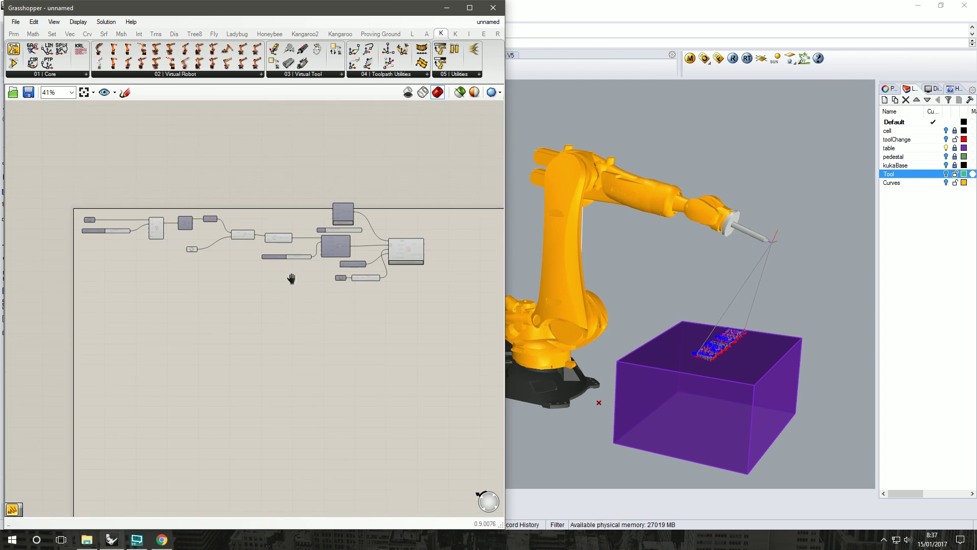
# - Disable all components of the definition and turn off the table layer in Rhino
pyautogui.moveTo(455, 292); pyautogui.dragTo(31, 131)
pyautogui.middleClick(191, 186)
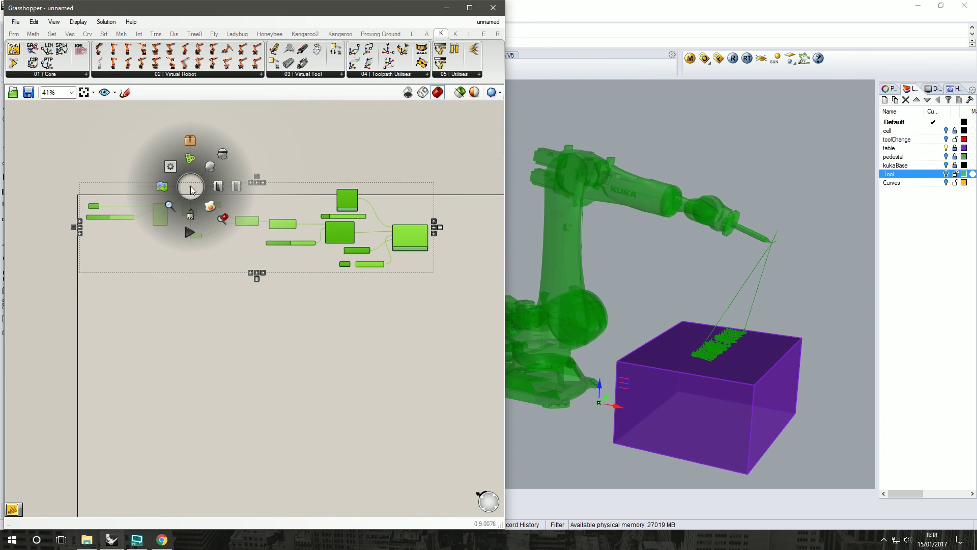
pyautogui.click(237, 187)
pyautogui.click(275, 411)
pyautogui.click(934, 20)
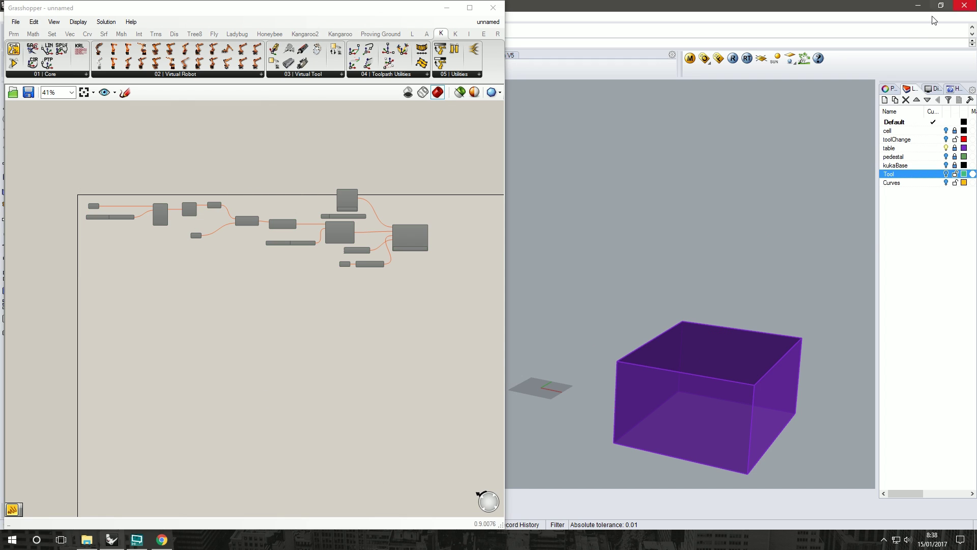
pyautogui.click(947, 147)
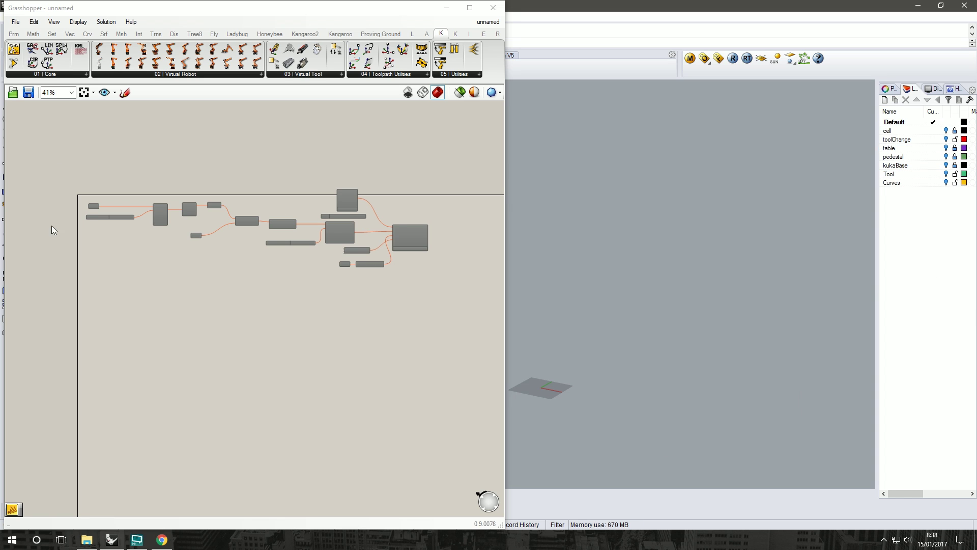
# - Add a Geometry Pipeline component on the empty canvas area below the disabled definition
pyautogui.moveTo(174, 350); pyautogui.dragTo(171, 330, button='right')
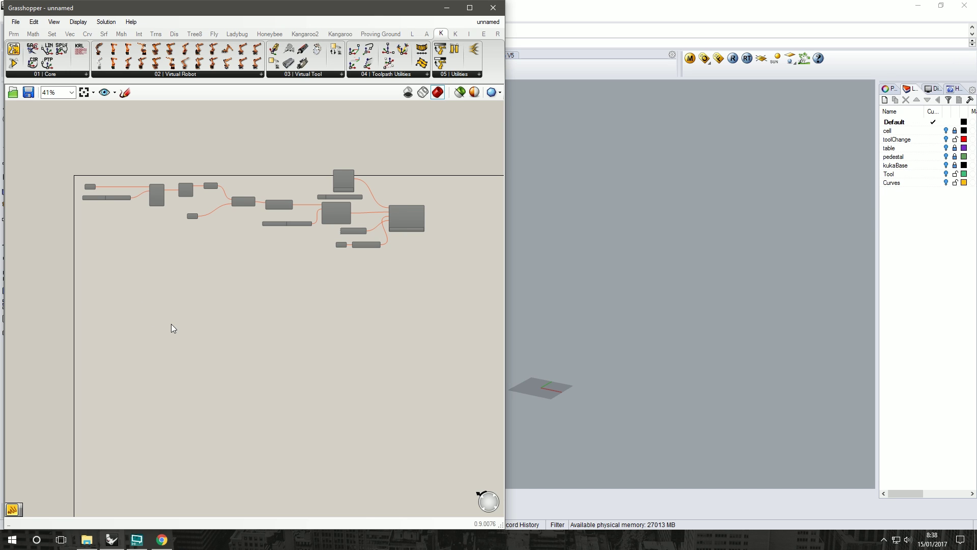
pyautogui.moveTo(100, 211); pyautogui.dragTo(162, 160, button='right')
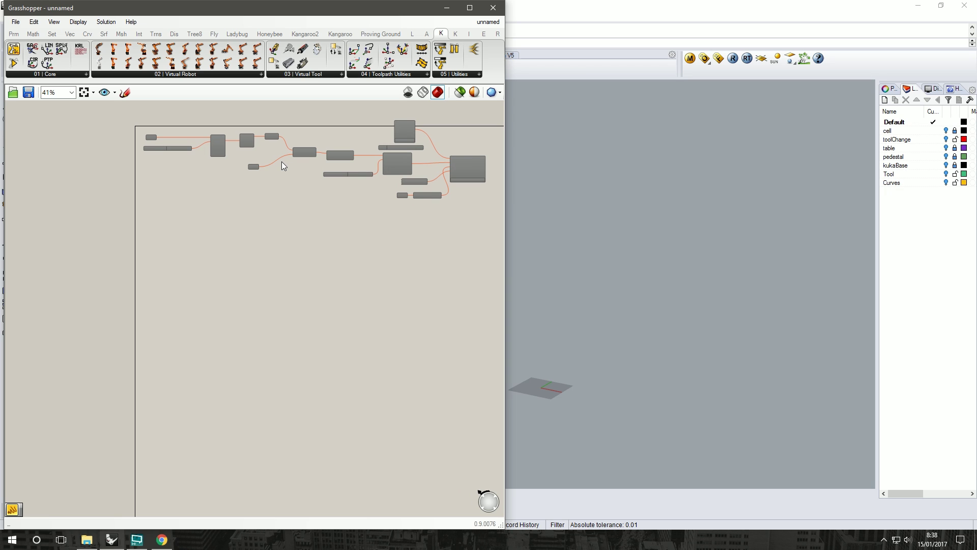
pyautogui.click(648, 408)
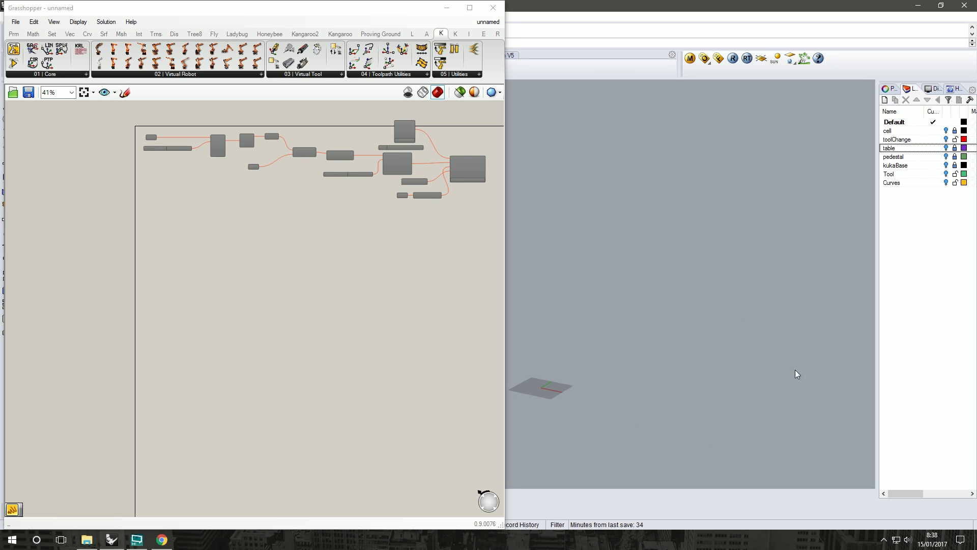
pyautogui.click(255, 199)
pyautogui.scroll(3, 229, 201)
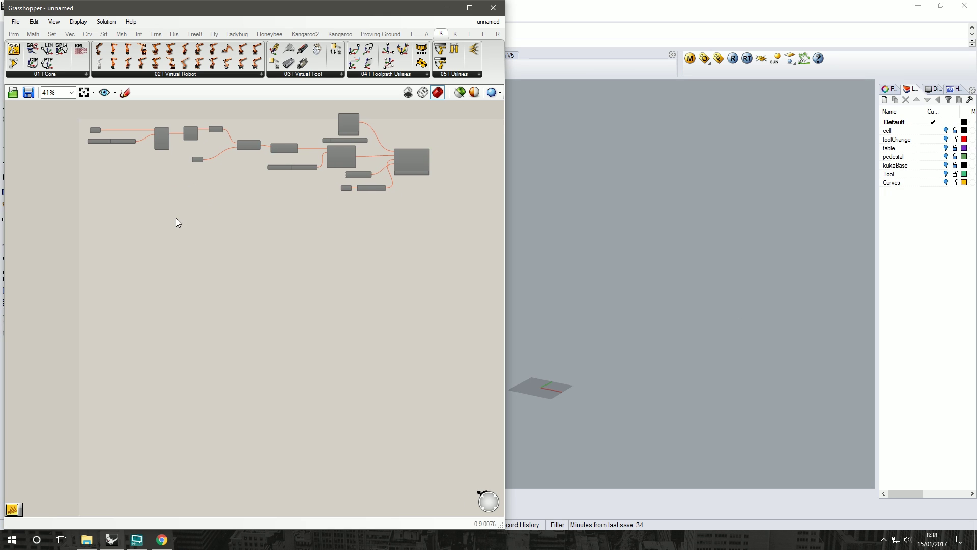
pyautogui.moveTo(172, 209); pyautogui.dragTo(179, 240, button='right')
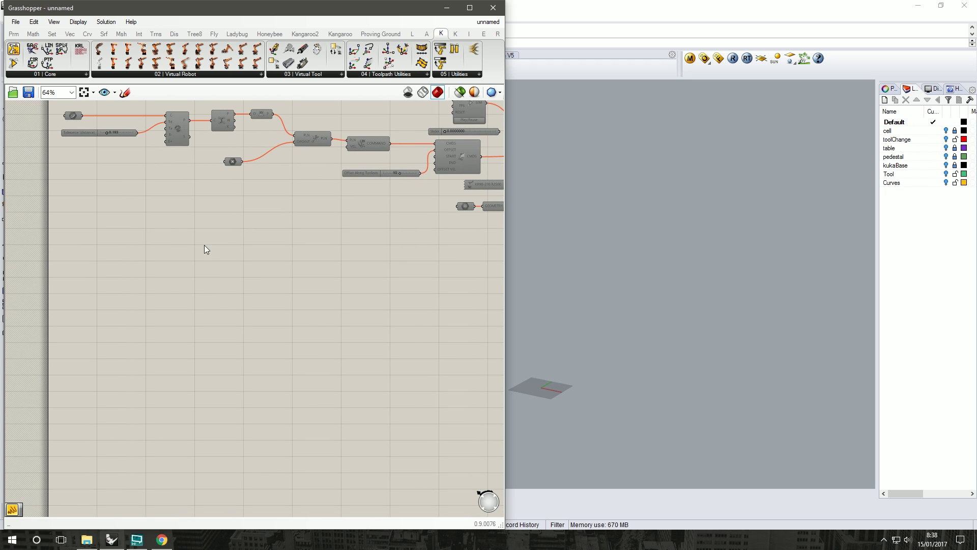
pyautogui.click(14, 34)
pyautogui.click(98, 75)
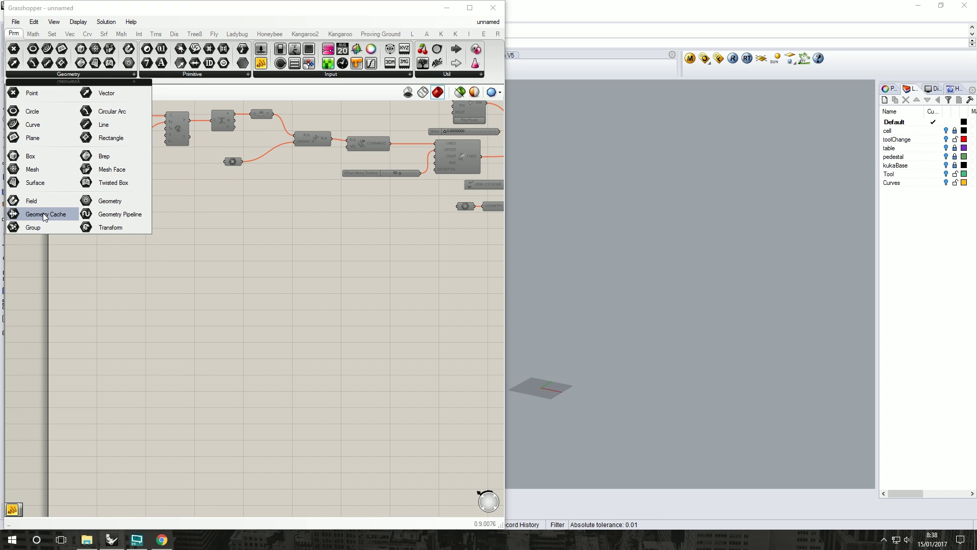
pyautogui.click(87, 218)
pyautogui.click(101, 262)
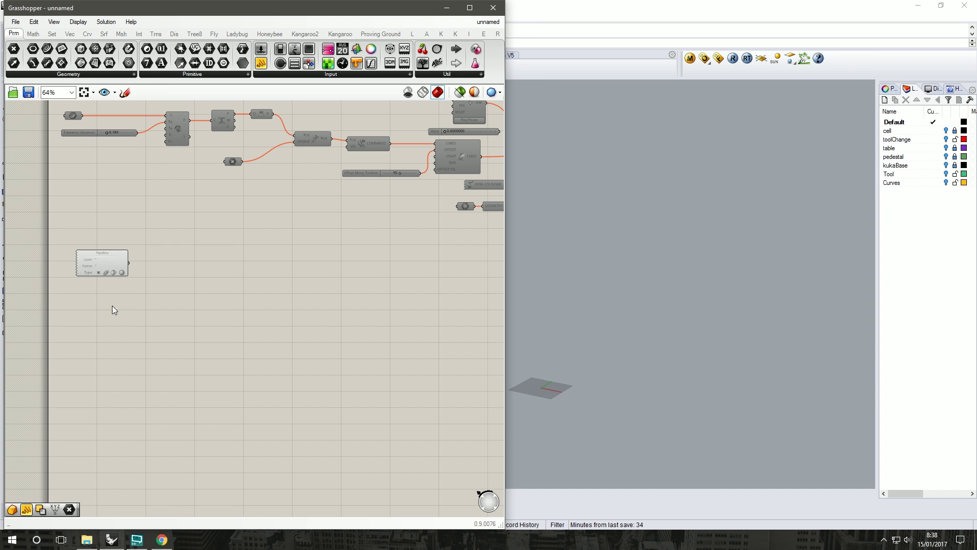
pyautogui.moveTo(111, 301); pyautogui.dragTo(147, 274, button='right')
pyautogui.scroll(2, 142, 246)
pyautogui.moveTo(122, 218); pyautogui.dragTo(114, 208)
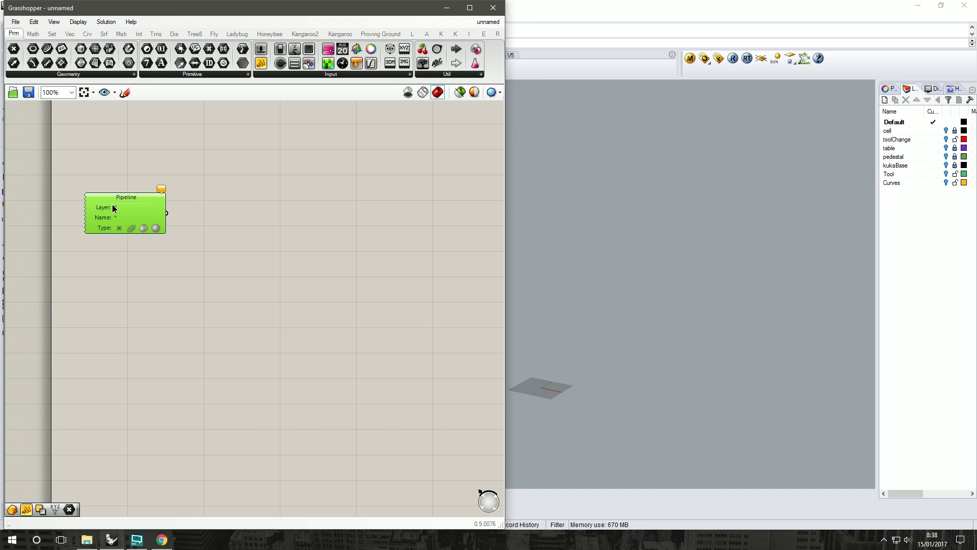
# - Create a new Rhino layer named DRAWING
pyautogui.click(936, 197)
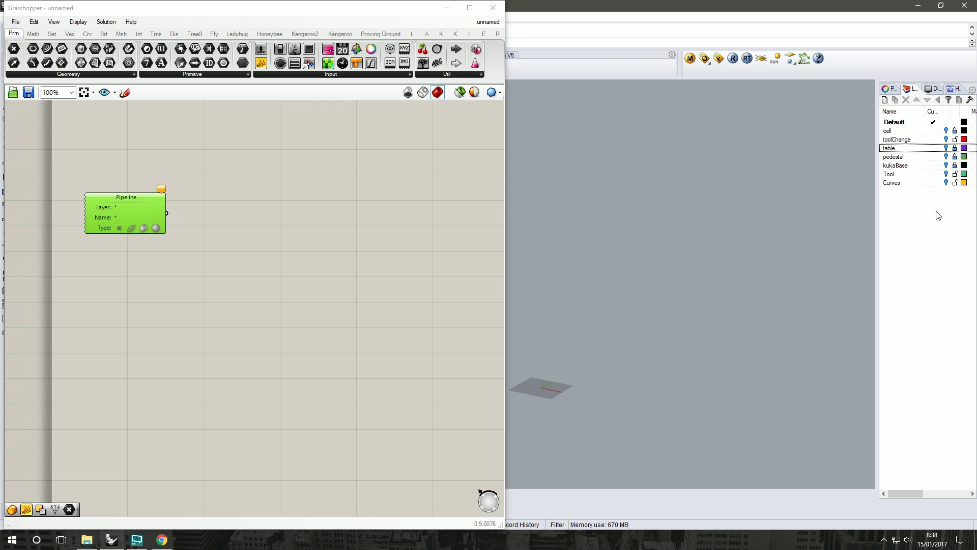
pyautogui.rightClick(929, 225)
pyautogui.click(927, 221)
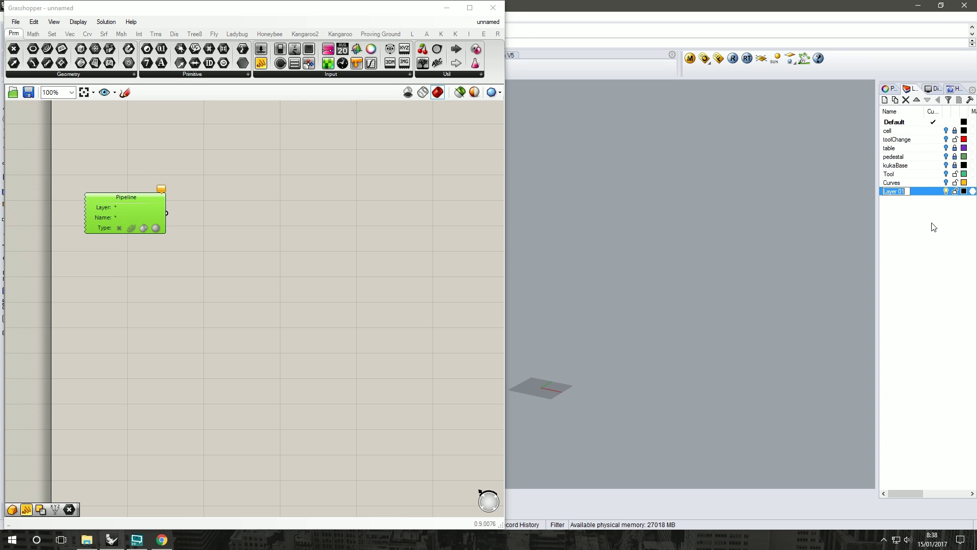
pyautogui.write('DRWAING')
pyautogui.press('BackSpace')
pyautogui.press('BackSpace')
pyautogui.press('BackSpace')
pyautogui.press('BackSpace')
pyautogui.press('BackSpace')
pyautogui.write('AWN')
pyautogui.press('BackSpace')
pyautogui.write('ING')
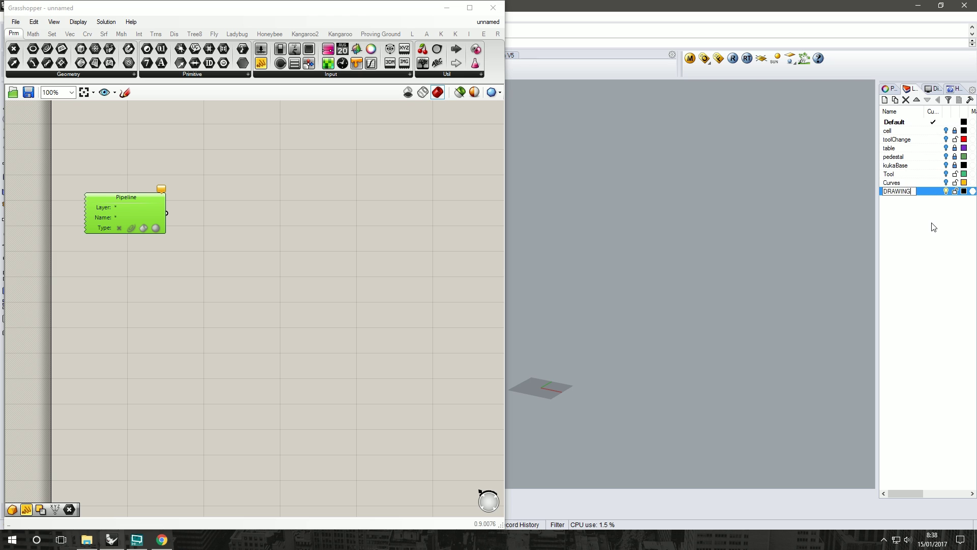
pyautogui.press('Return')
# - Set the pipeline's layer filter to DRAWING and make it collect curves
pyautogui.doubleClick(126, 207)
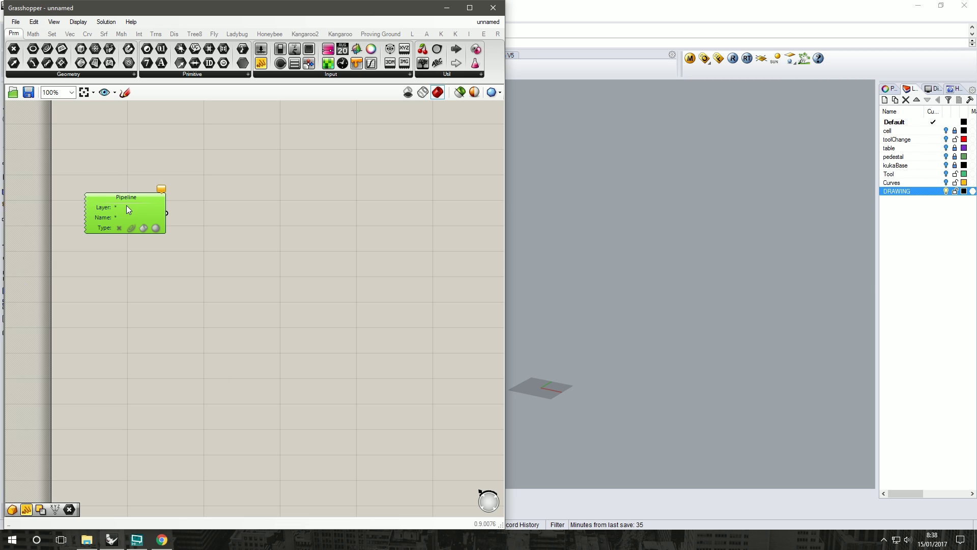
pyautogui.write('DRAWING')
pyautogui.click(148, 208)
pyautogui.click(132, 228)
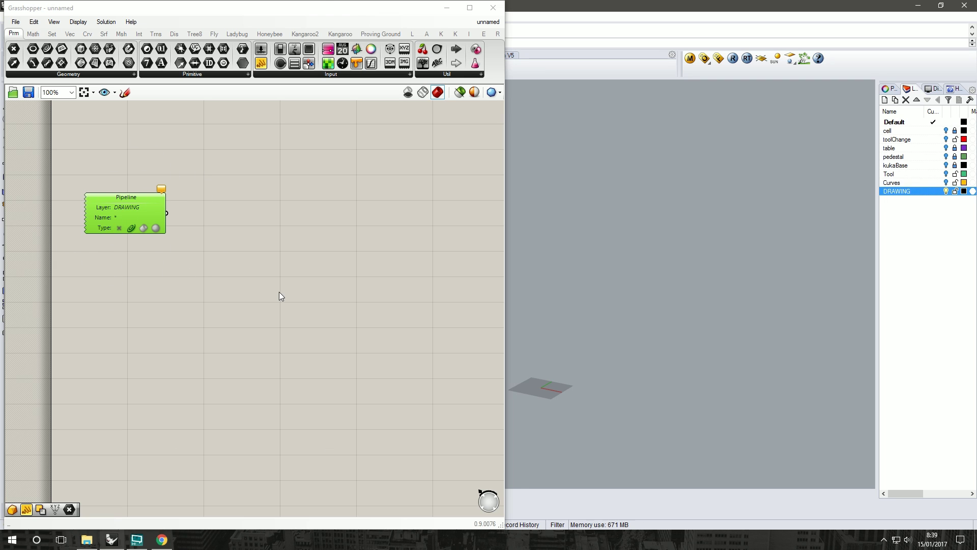
# - Import helloworld.ai into the Rhino scene, preserving units at 1 mm in the PDF to 1 Rhino unit
pyautogui.moveTo(315, 4); pyautogui.dragTo(315, 96)
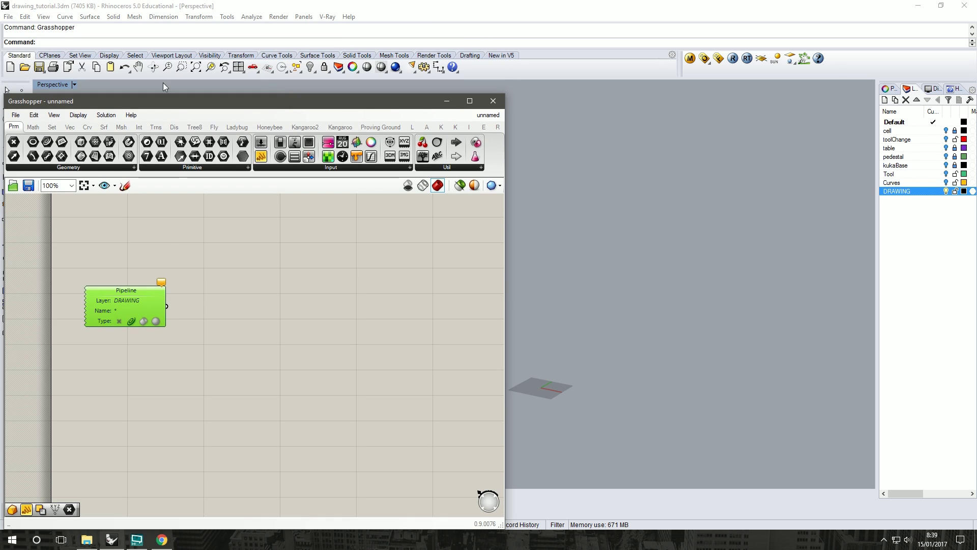
pyautogui.click(7, 16)
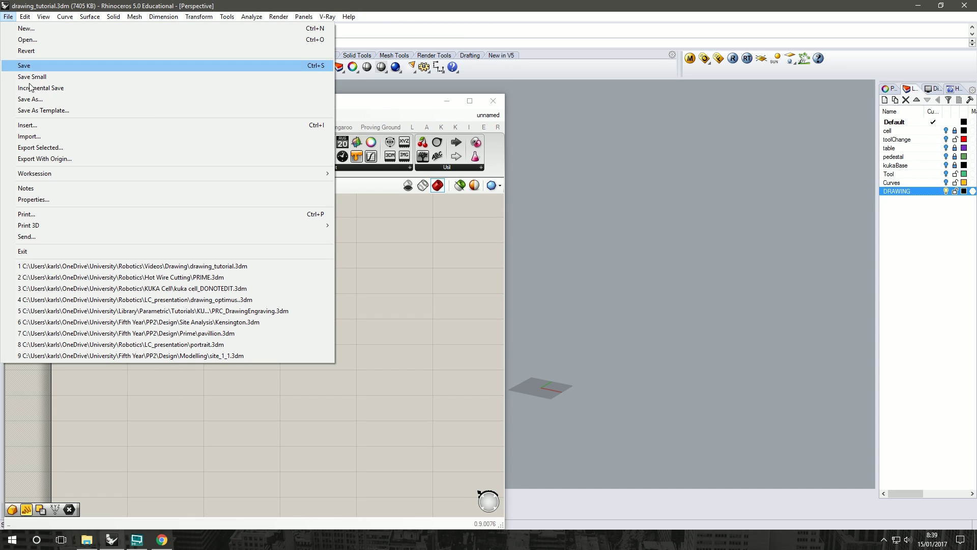
pyautogui.click(72, 135)
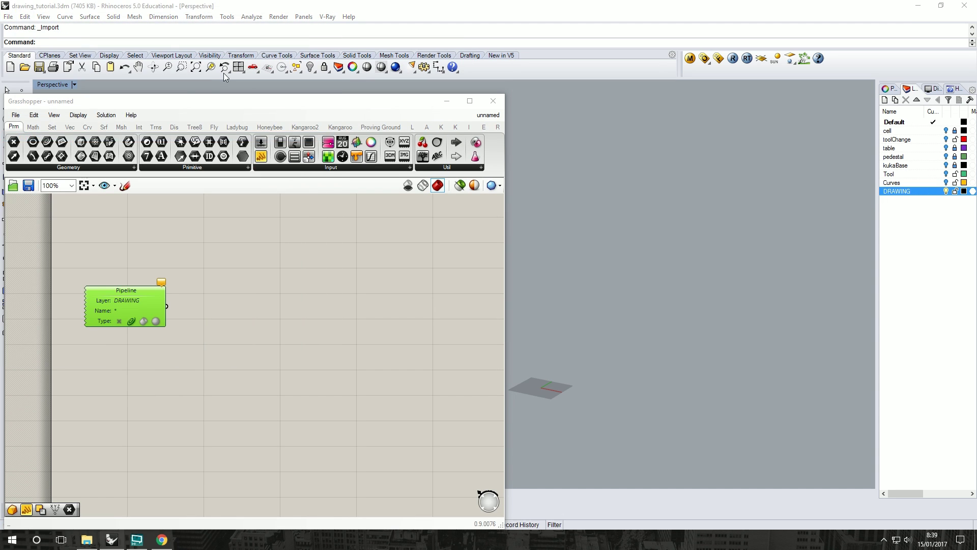
pyautogui.click(532, 249)
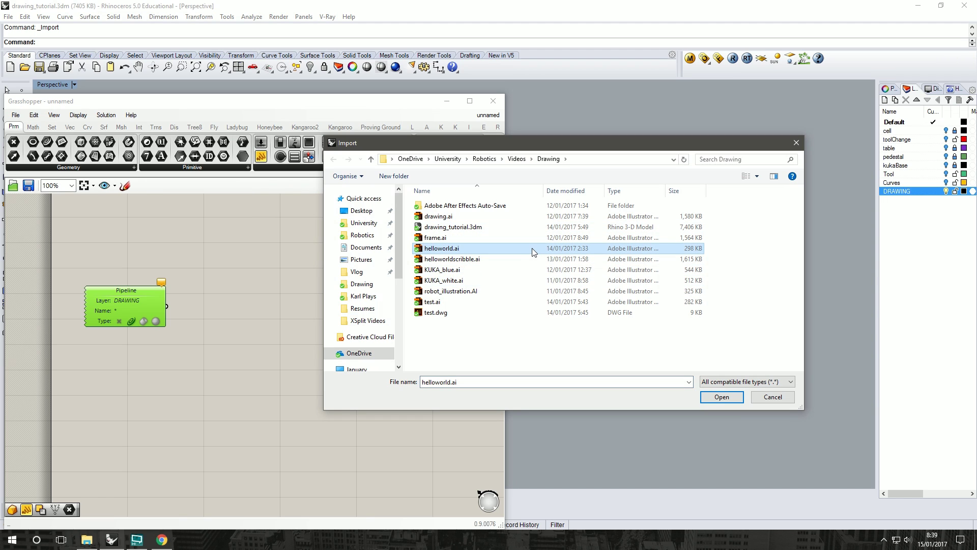
pyautogui.click(714, 402)
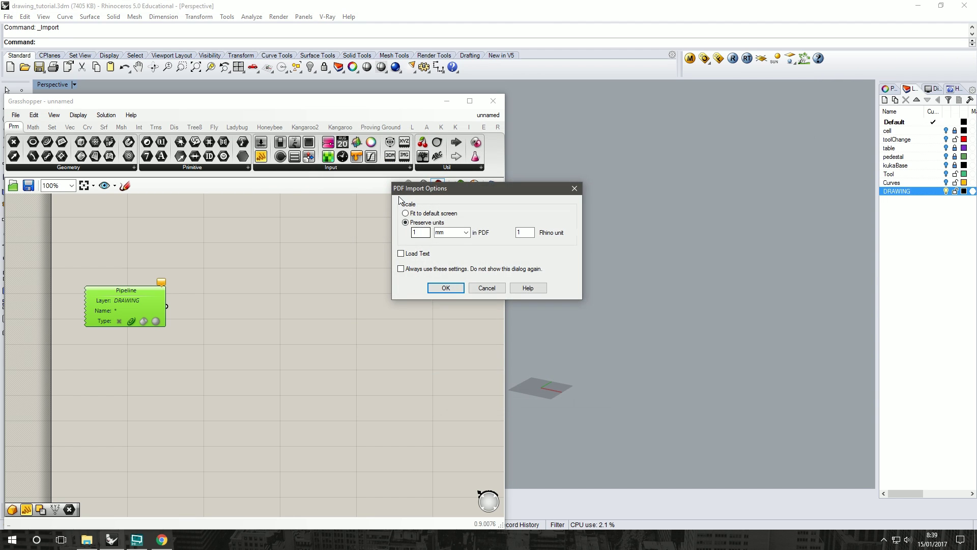
pyautogui.click(444, 288)
pyautogui.click(689, 234)
pyautogui.moveTo(667, 243)
pyautogui.mouseDown(button='right')
pyautogui.moveTo(563, 170)
pyautogui.moveTo(626, 290)
pyautogui.moveTo(581, 199)
pyautogui.moveTo(711, 314)
pyautogui.moveTo(617, 258)
pyautogui.mouseUp(button='right')
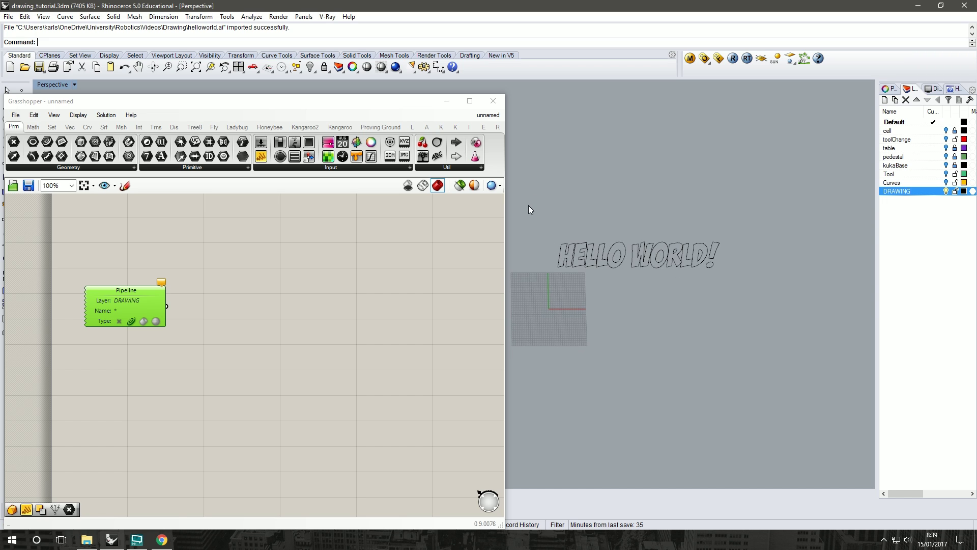
# - Check the pipeline's warning and select all the imported HELLO WORLD! curves in the Perspective viewport
pyautogui.click(351, 272)
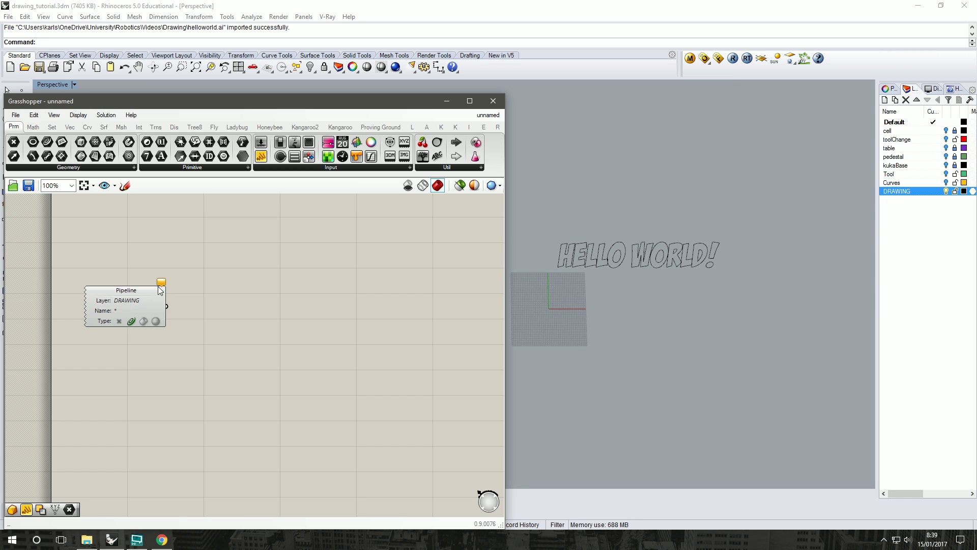
pyautogui.moveTo(162, 286)
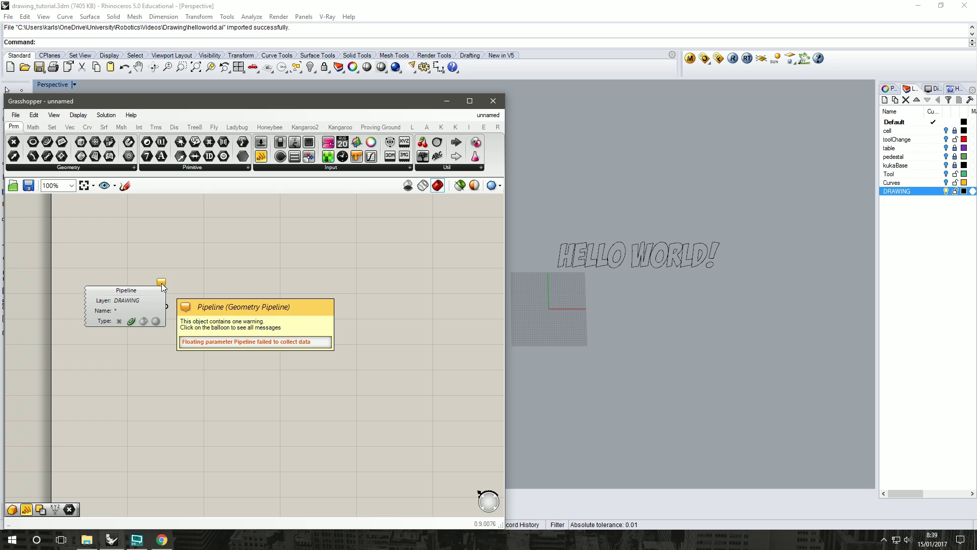
pyautogui.moveTo(794, 179); pyautogui.dragTo(533, 289)
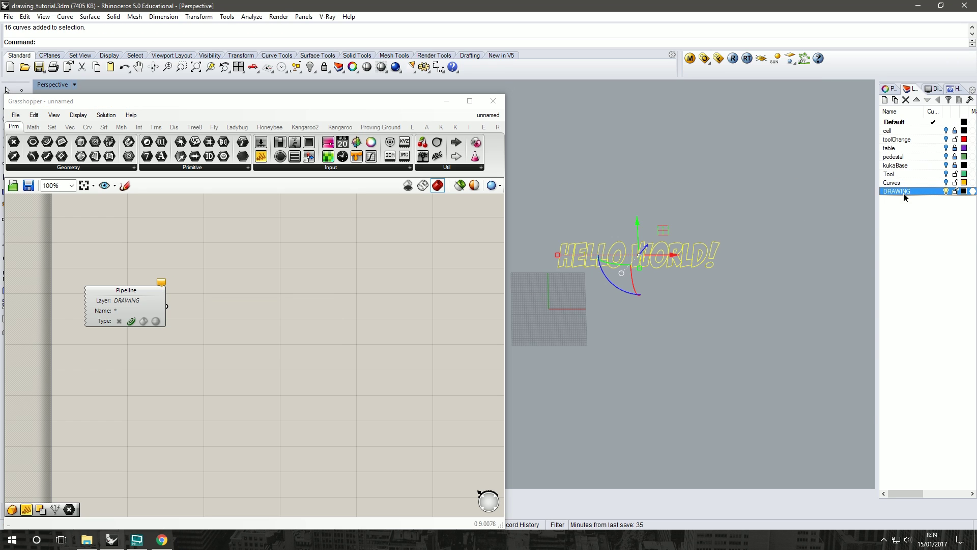
# - Move the selected HELLO WORLD! curves to the DRAWING layer
pyautogui.rightClick(903, 194)
pyautogui.click(914, 375)
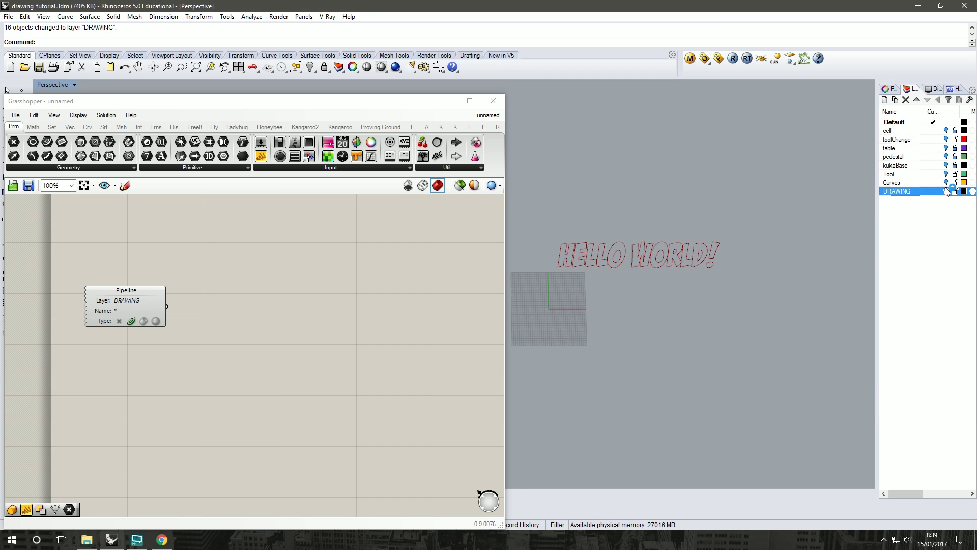
pyautogui.scroll(3, 611, 250)
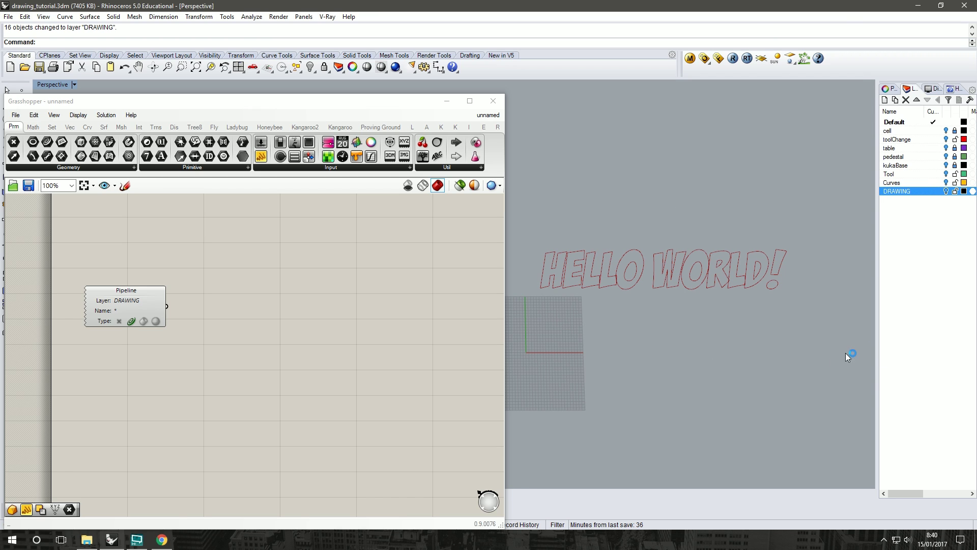
pyautogui.scroll(-4, 593, 199)
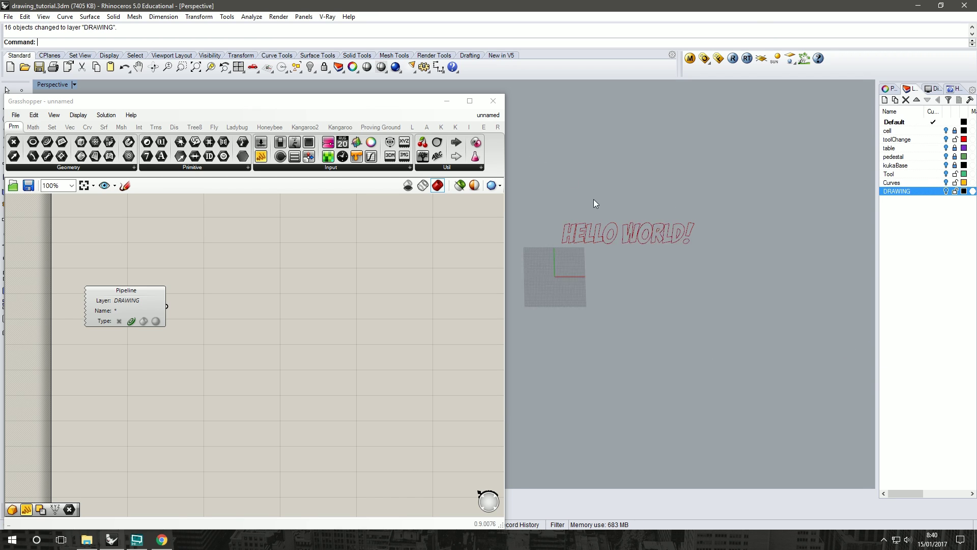
pyautogui.scroll(5, 562, 258)
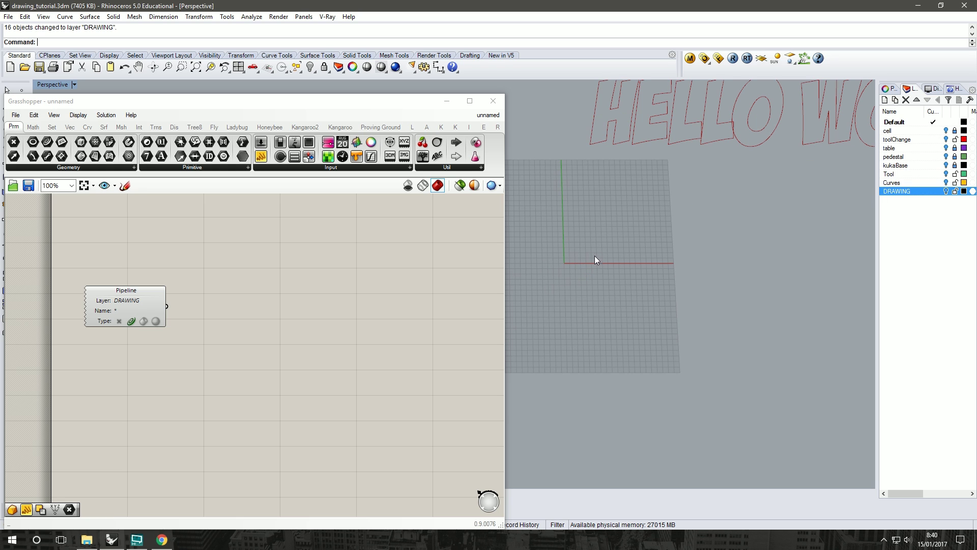
pyautogui.moveTo(658, 190); pyautogui.dragTo(709, 231, button='right')
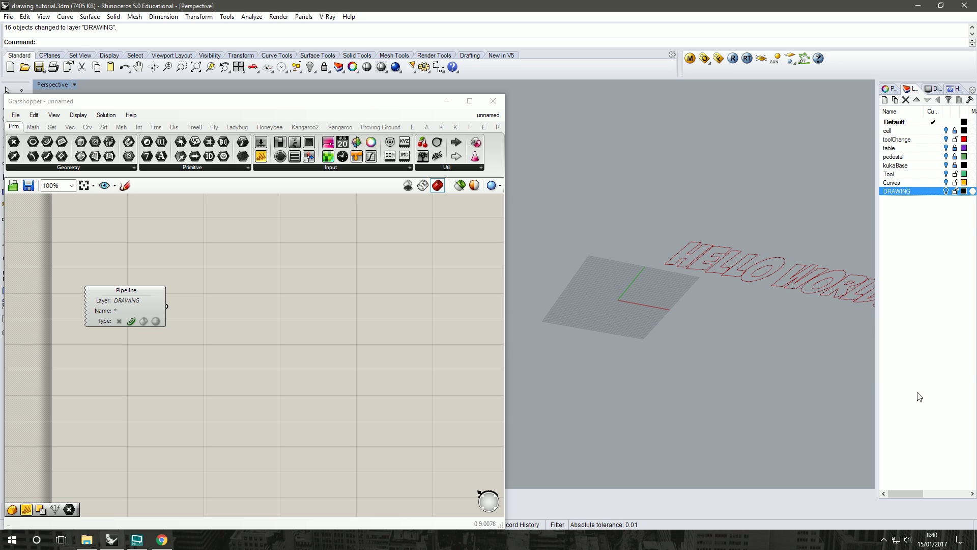
# - Reposition the Grasshopper window and check which curves the DRAWING Pipeline component references
pyautogui.click(451, 297)
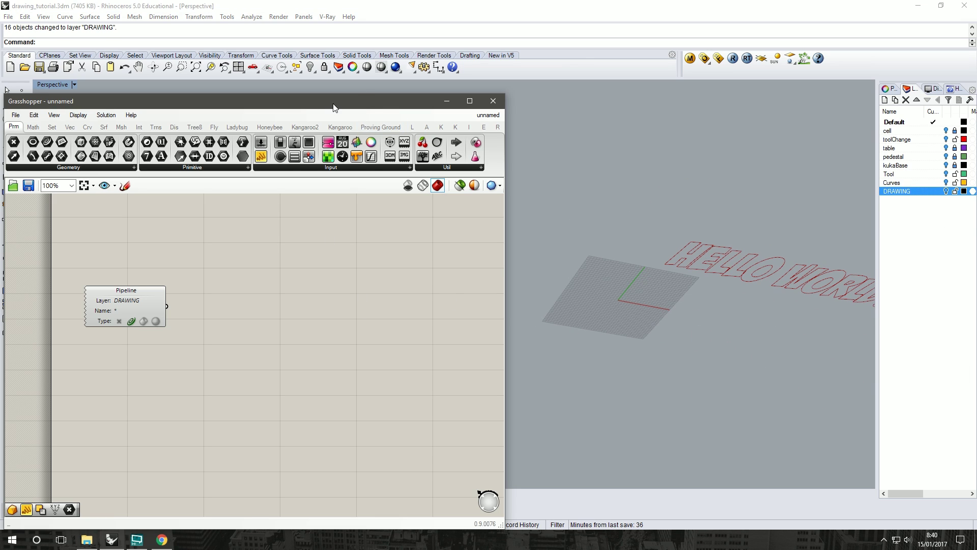
pyautogui.moveTo(333, 107); pyautogui.dragTo(384, 52)
pyautogui.moveTo(414, 202); pyautogui.dragTo(334, 192, button='right')
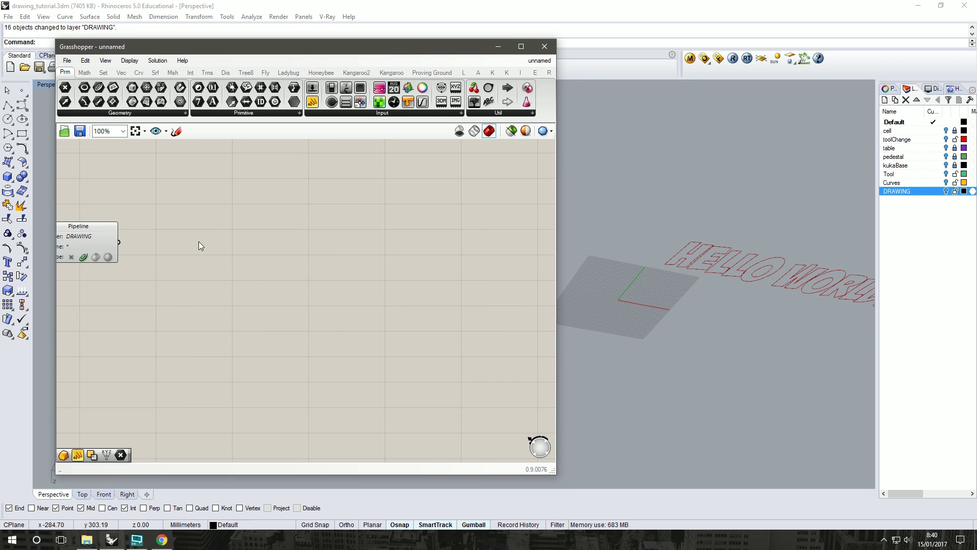
pyautogui.scroll(-3, 203, 185)
pyautogui.click(137, 274)
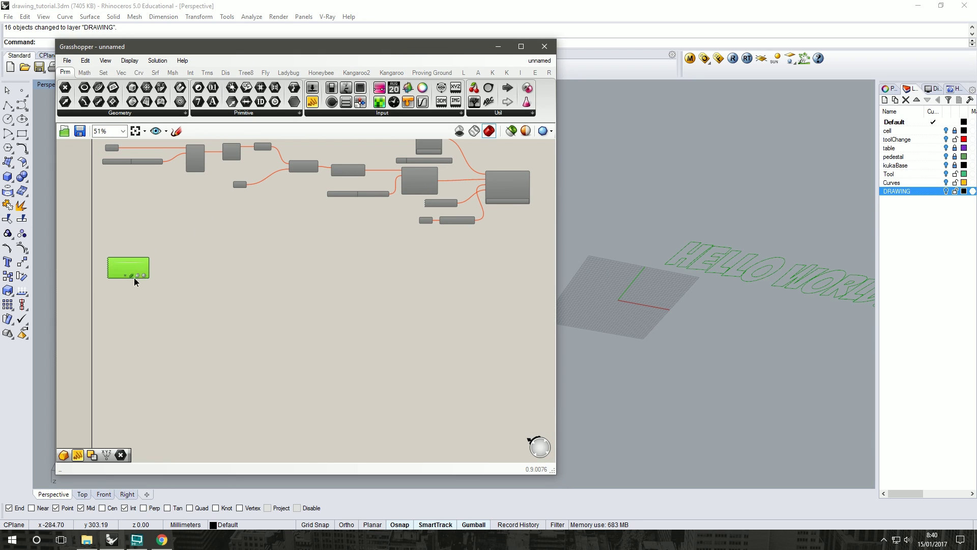
pyautogui.scroll(2, 229, 250)
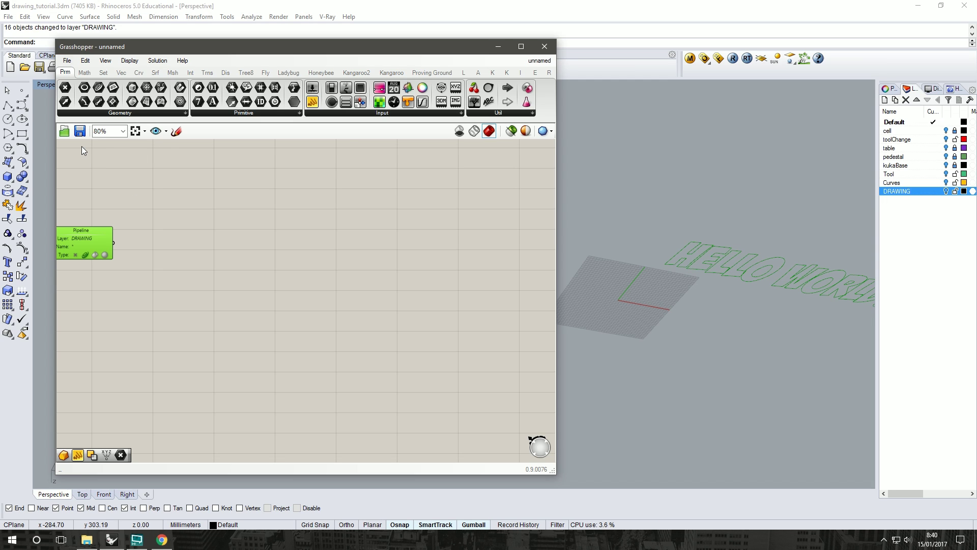
pyautogui.click(56, 163)
pyautogui.moveTo(56, 163); pyautogui.dragTo(127, 168, button='right')
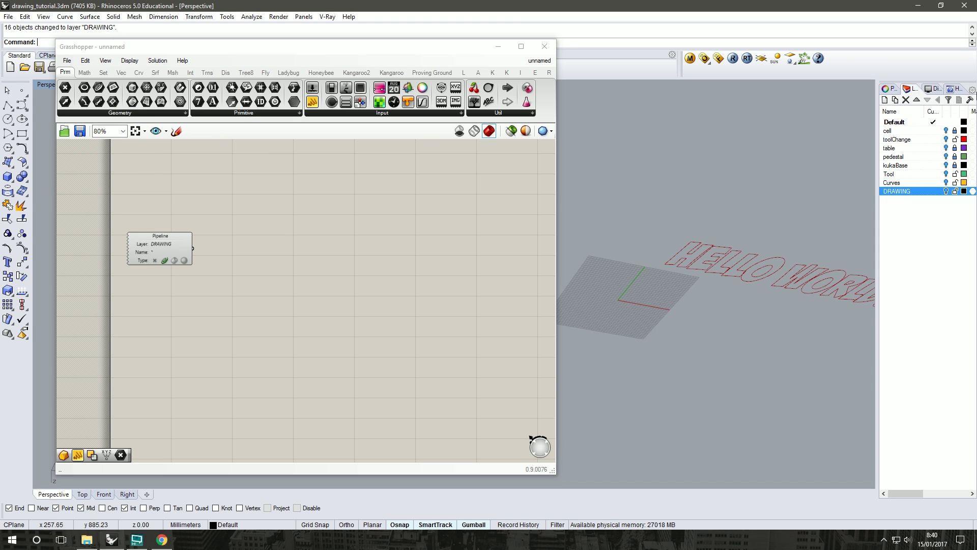
# - Add a Construct Point component to the Grasshopper canvas, above and to the right of the Pipeline component
pyautogui.moveTo(284, 187); pyautogui.dragTo(191, 148, button='right')
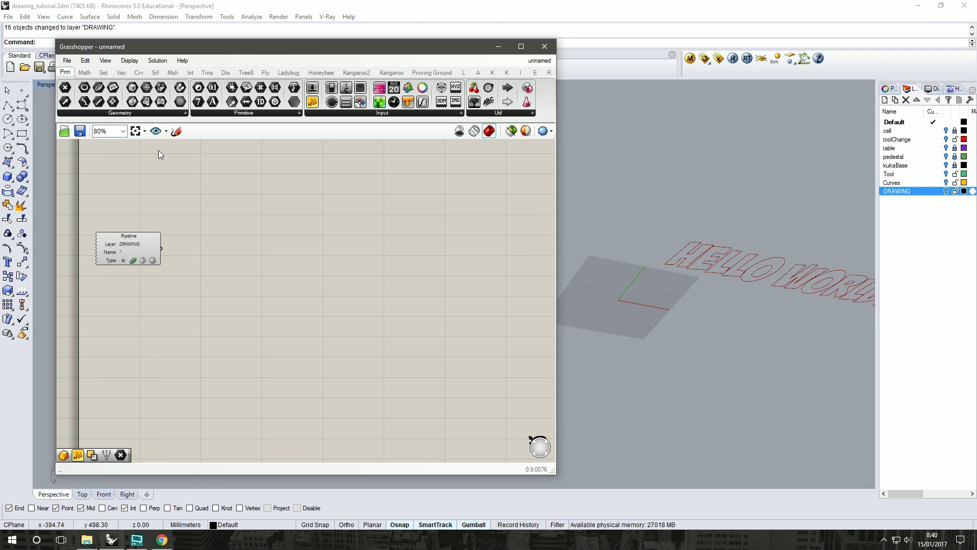
pyautogui.doubleClick(223, 215)
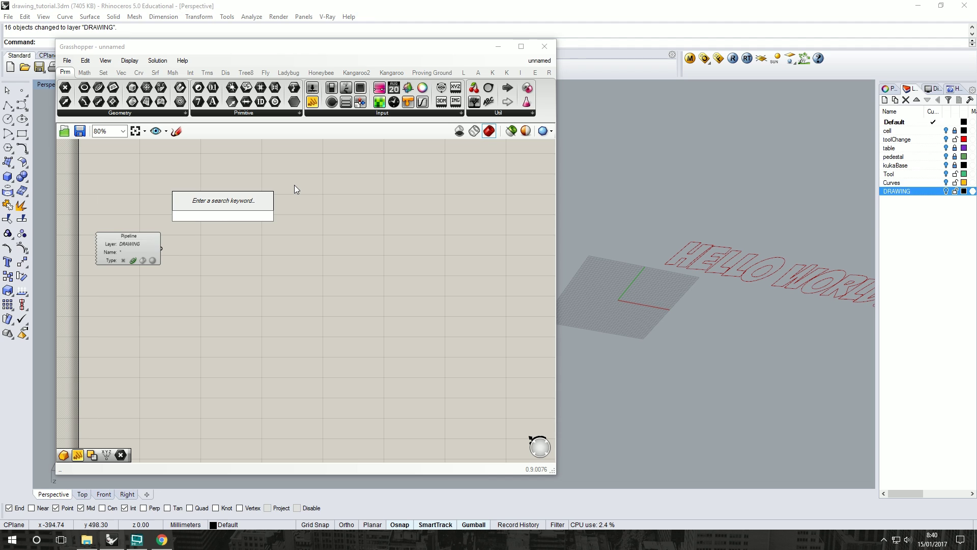
pyautogui.write('contrst')
pyautogui.press('BackSpace')
pyautogui.press('BackSpace')
pyautogui.press('BackSpace')
pyautogui.press('BackSpace')
pyautogui.write('str')
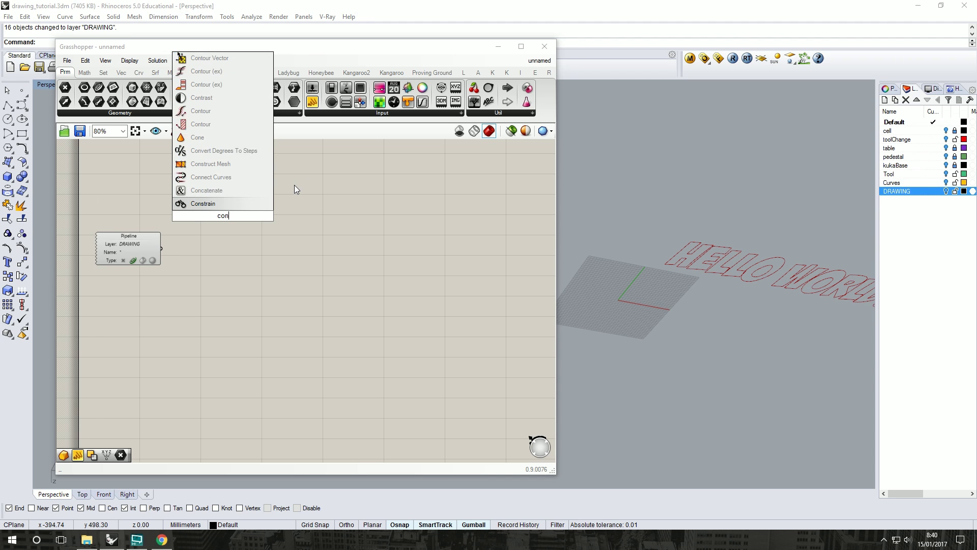
pyautogui.press('Up')
pyautogui.press('Up')
pyautogui.press('Up')
pyautogui.press('Up')
pyautogui.press('Up')
pyautogui.press('Up')
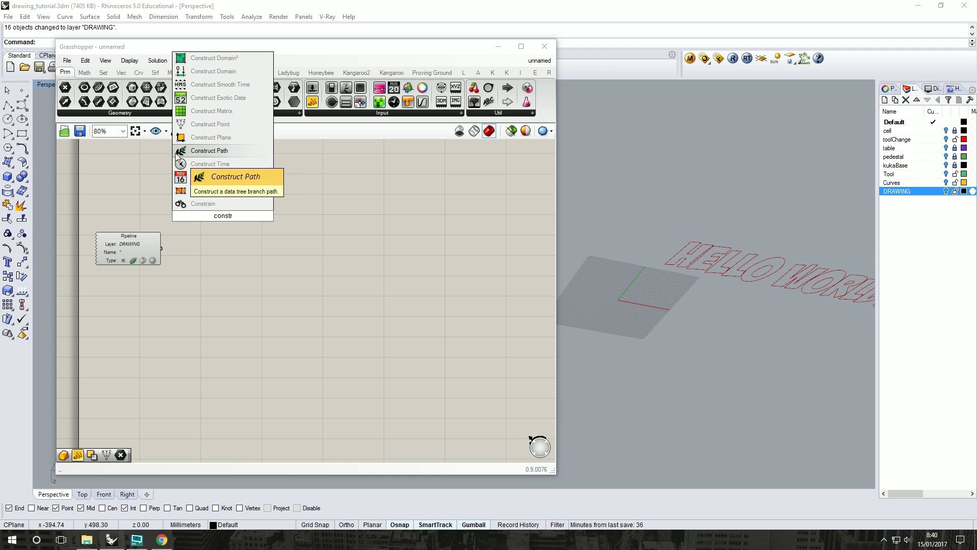
pyautogui.press('Return')
pyautogui.scroll(1, 226, 216)
pyautogui.moveTo(260, 201); pyautogui.dragTo(271, 192)
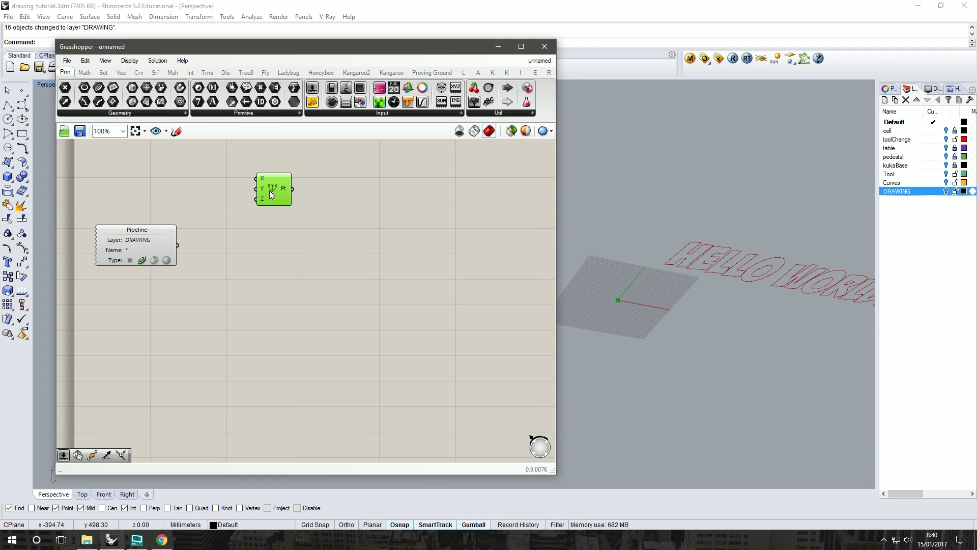
# - Add a number slider ranging from -800 to 1800 and place it beside the Construct Point component's X input
pyautogui.doubleClick(225, 176)
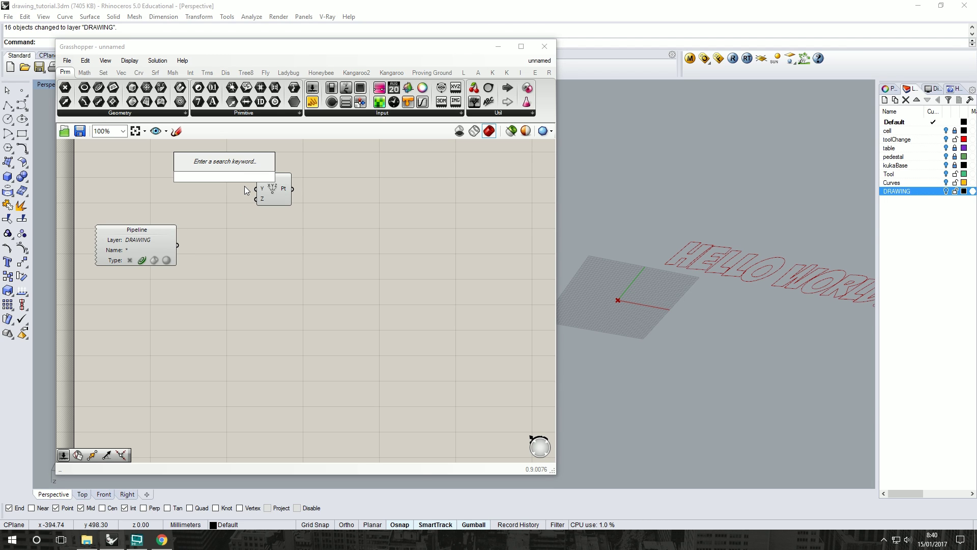
pyautogui.write('-800')
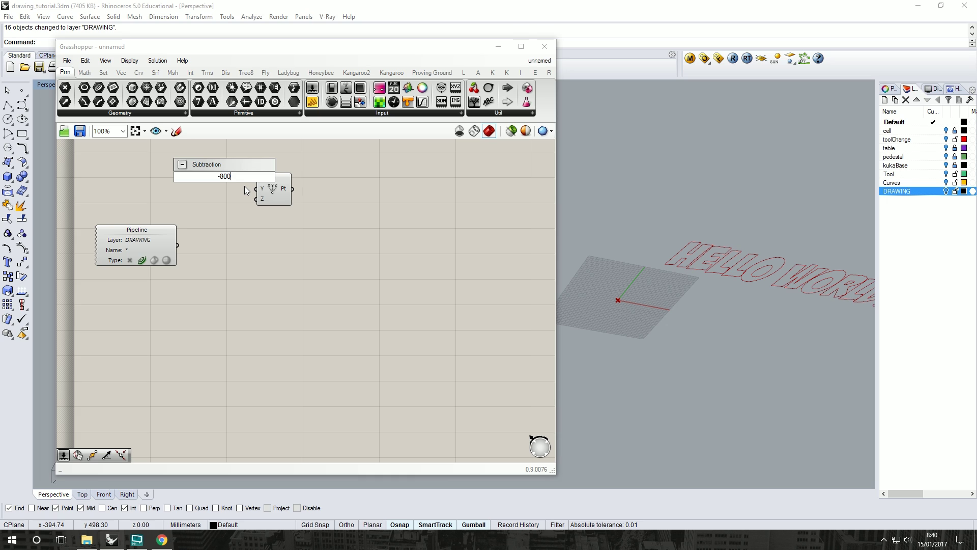
pyautogui.write('<1800')
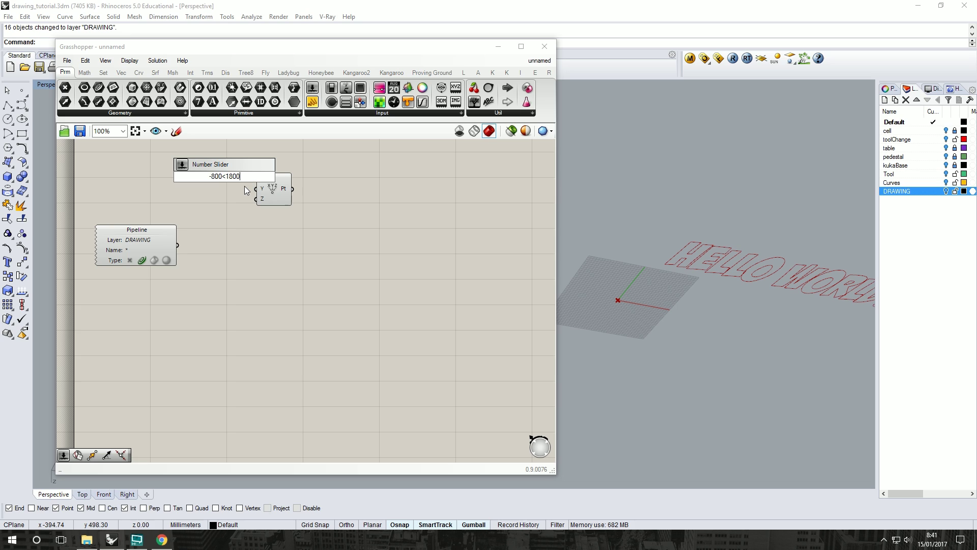
pyautogui.press('Return')
pyautogui.moveTo(195, 176); pyautogui.dragTo(173, 177)
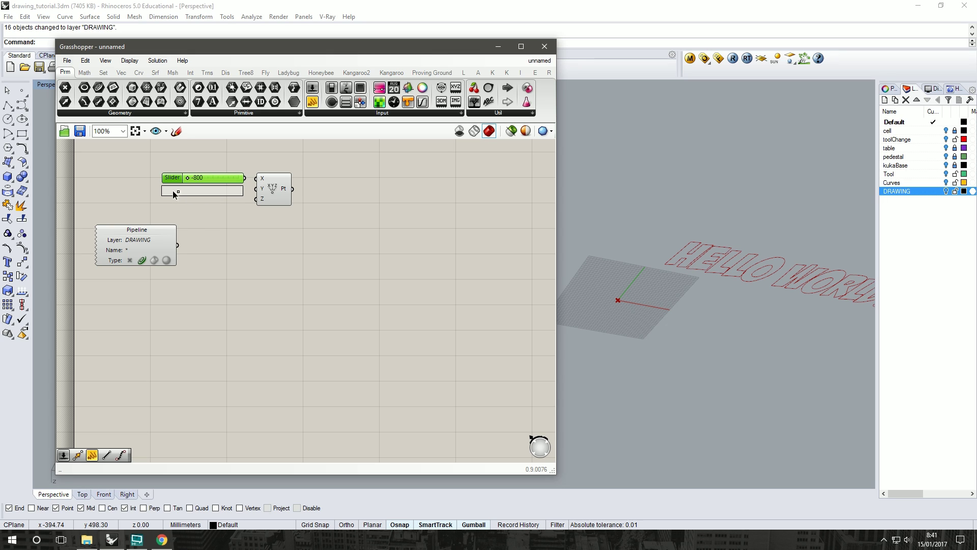
# - Duplicate the slider twice below the original and connect the three sliders to Construct Point's X, Y and Z inputs
pyautogui.click(174, 193)
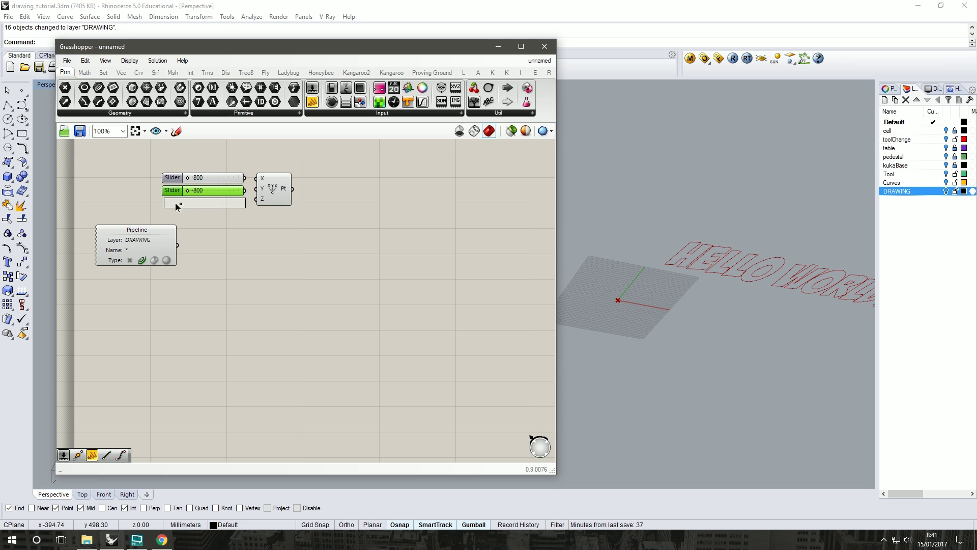
pyautogui.click(174, 205)
pyautogui.moveTo(245, 178); pyautogui.dragTo(256, 199)
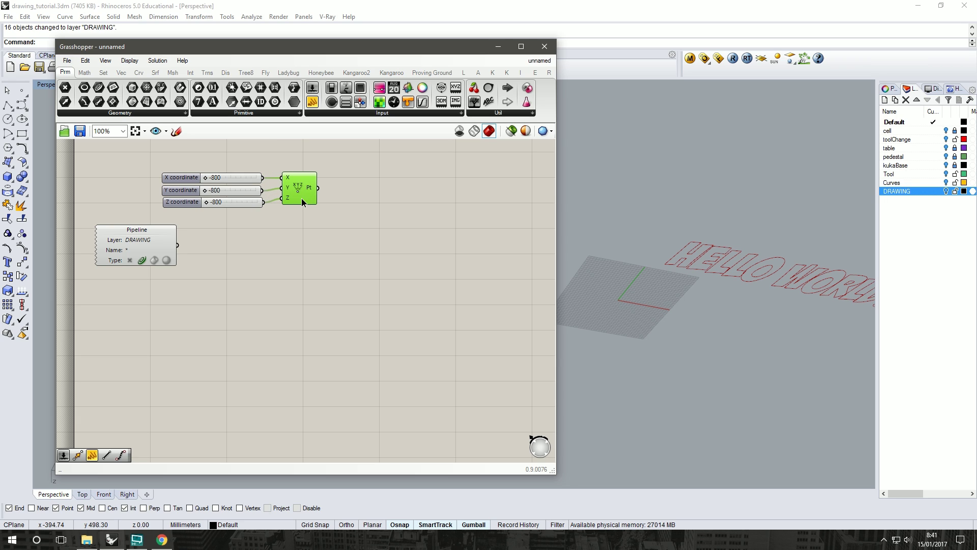
pyautogui.click(478, 392)
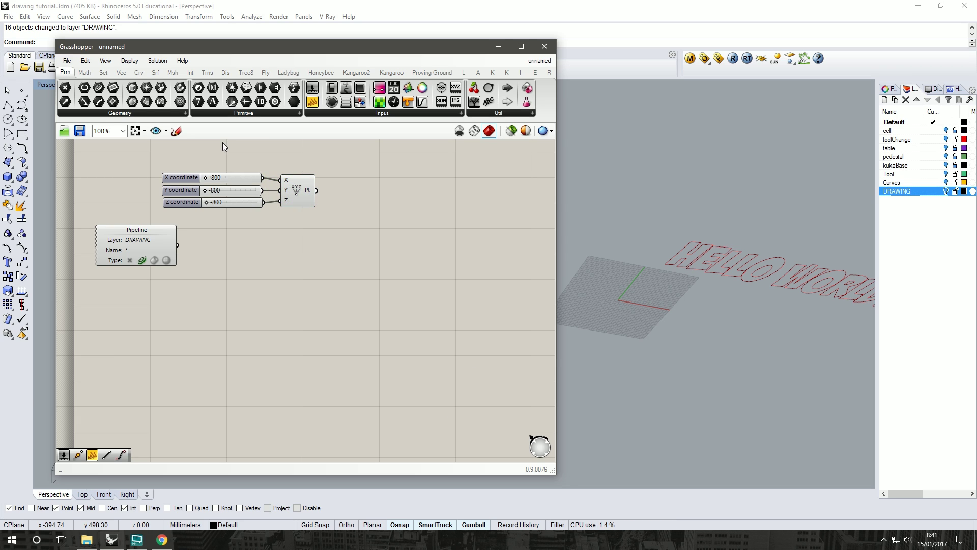
# - Set the X, Y and Z coordinate sliders to 0
pyautogui.moveTo(649, 270); pyautogui.dragTo(658, 186, button='right')
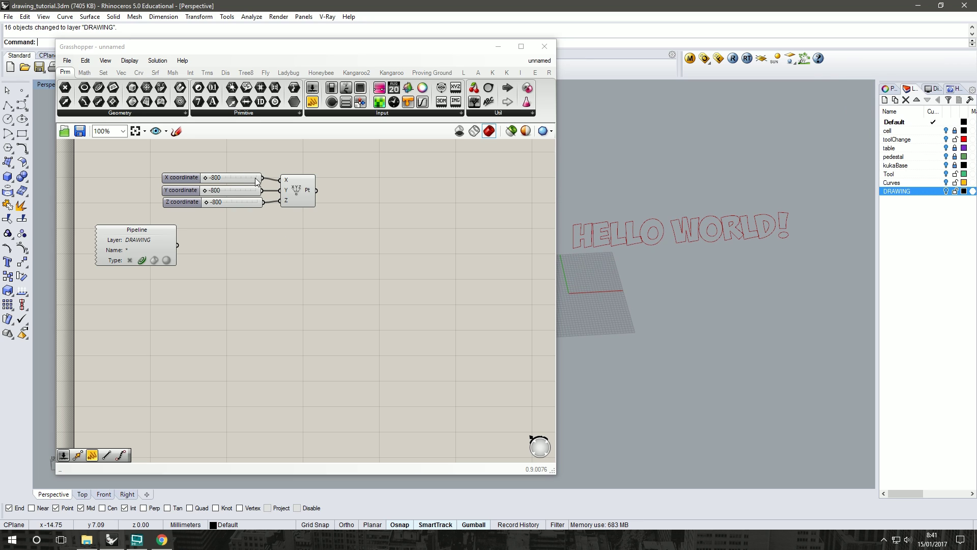
pyautogui.doubleClick(213, 178)
pyautogui.write('0')
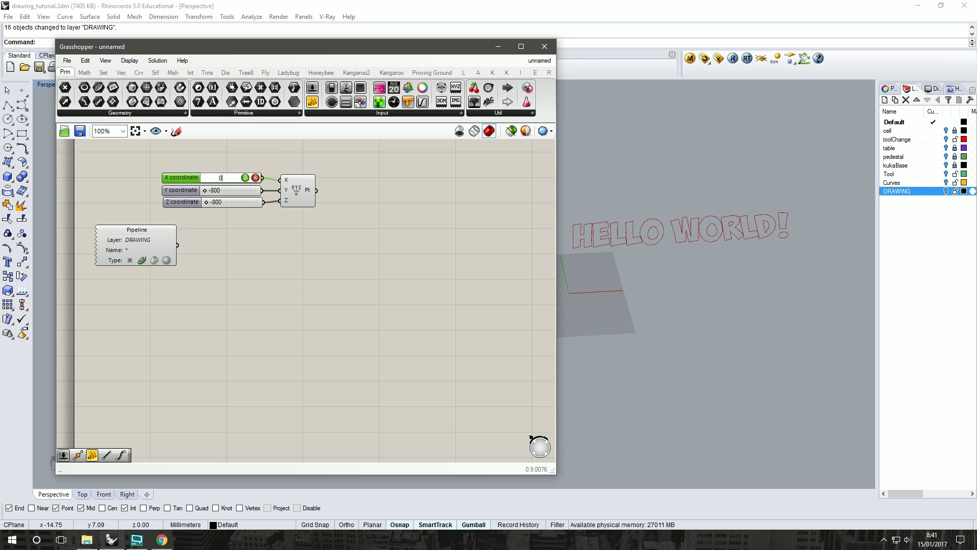
pyautogui.press('Return')
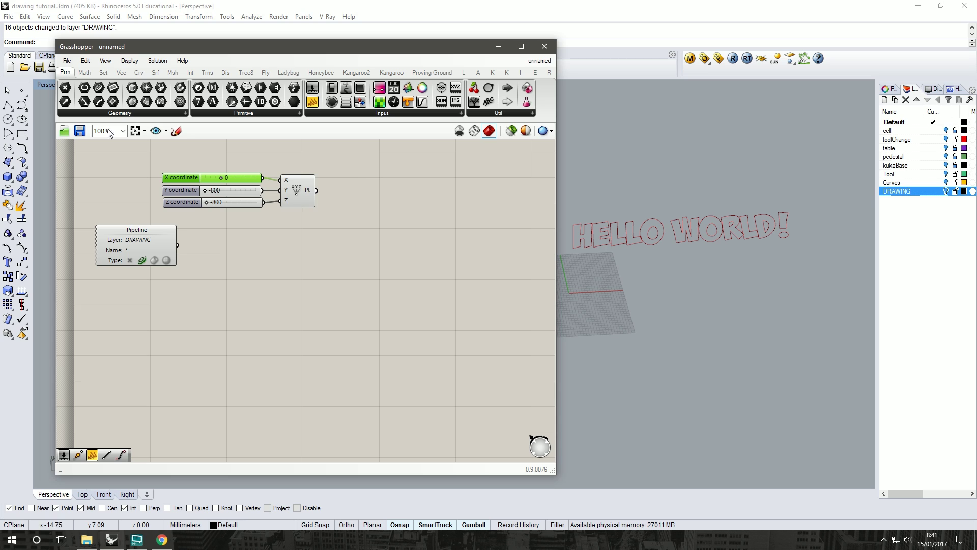
pyautogui.click(228, 190)
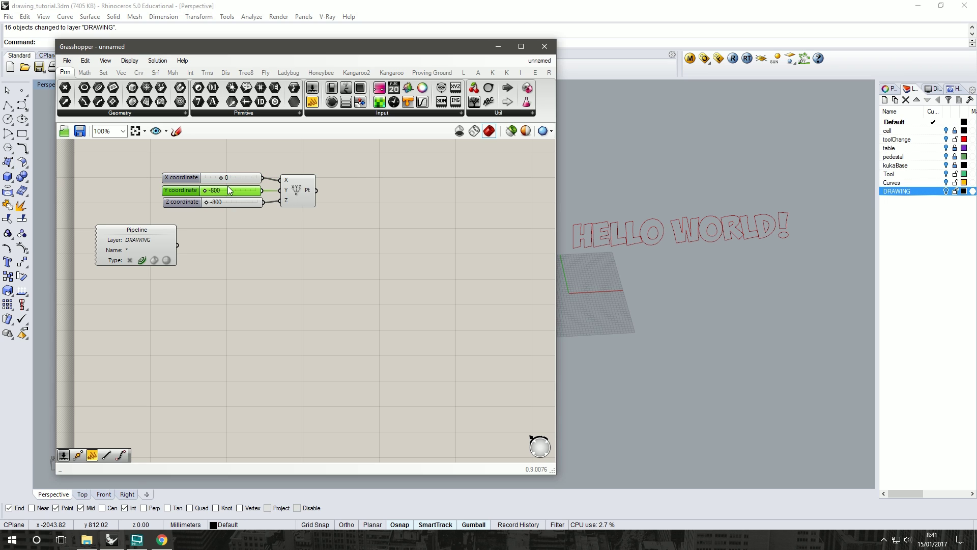
pyautogui.doubleClick(228, 189)
pyautogui.write('0')
pyautogui.press('Return')
pyautogui.click(231, 204)
pyautogui.doubleClick(231, 203)
pyautogui.write('0')
pyautogui.press('Return')
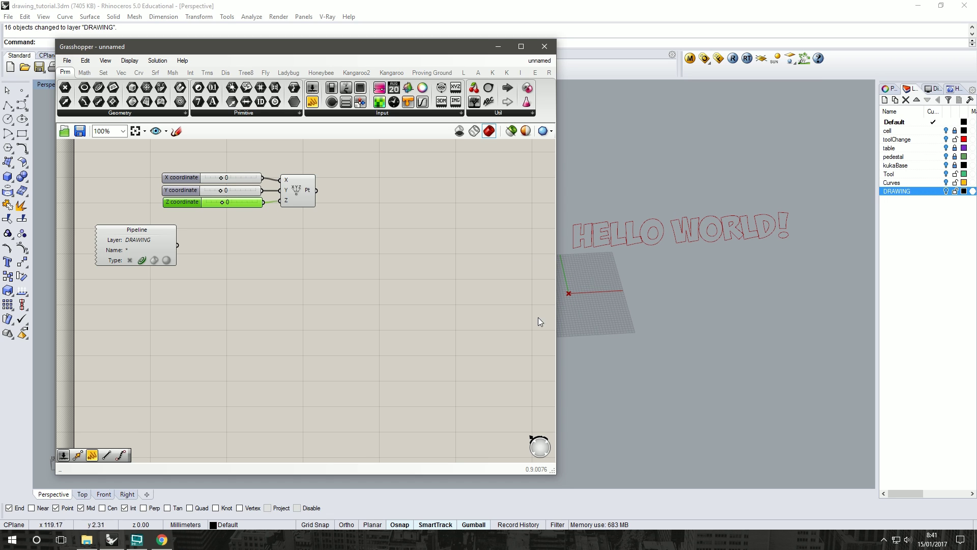
pyautogui.click(787, 277)
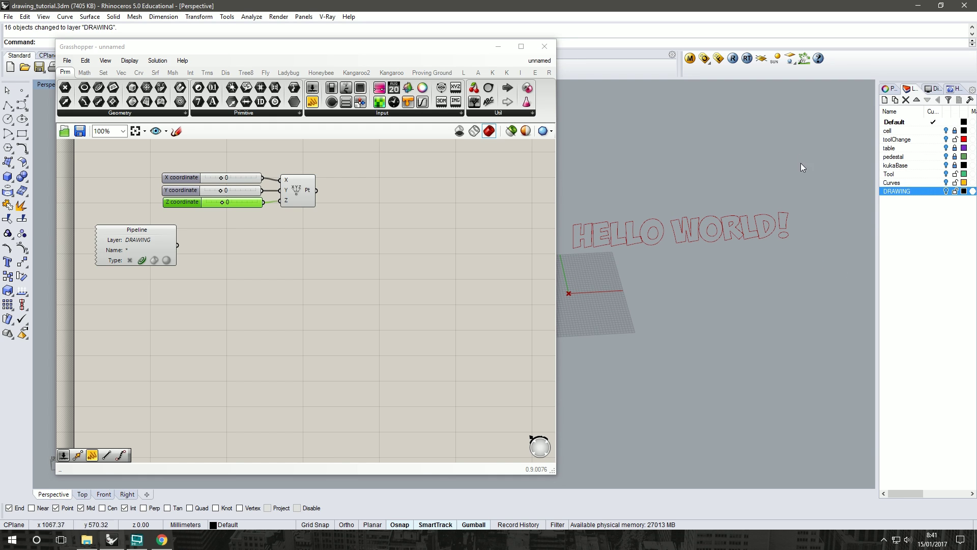
# - Set the X coordinate slider to 1600, the Y coordinate slider to 200 and the Z coordinate slider to 1200
pyautogui.moveTo(299, 196); pyautogui.dragTo(309, 191)
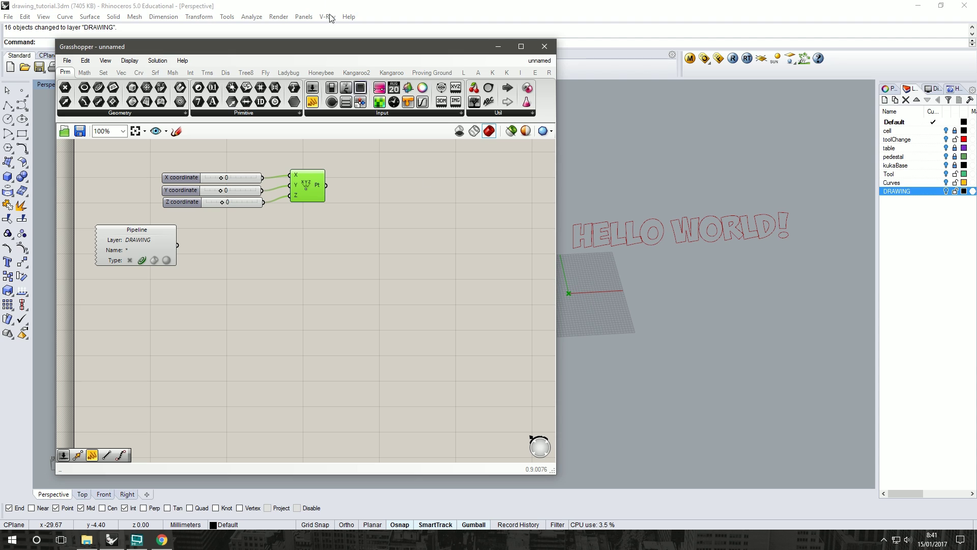
pyautogui.moveTo(304, 46); pyautogui.dragTo(237, 46)
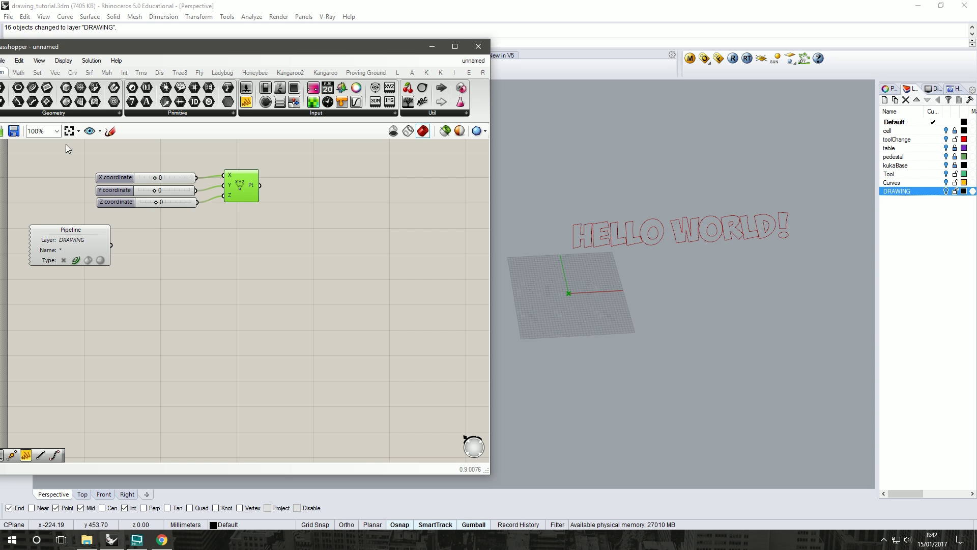
pyautogui.doubleClick(159, 177)
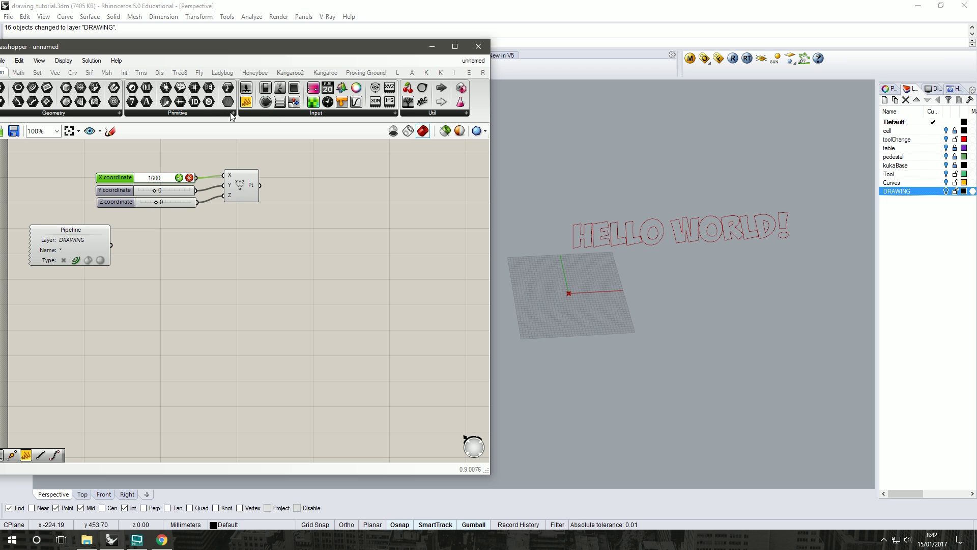
pyautogui.press('Return')
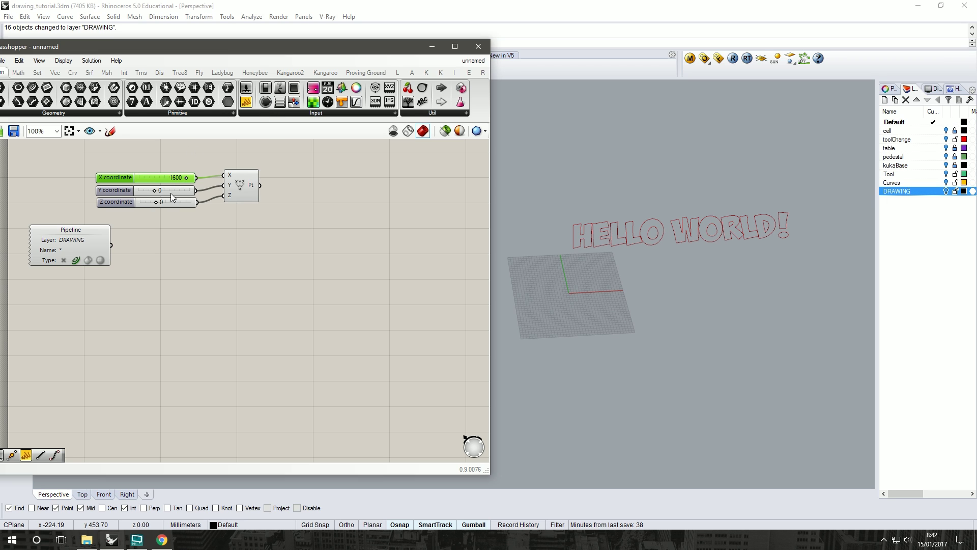
pyautogui.doubleClick(171, 191)
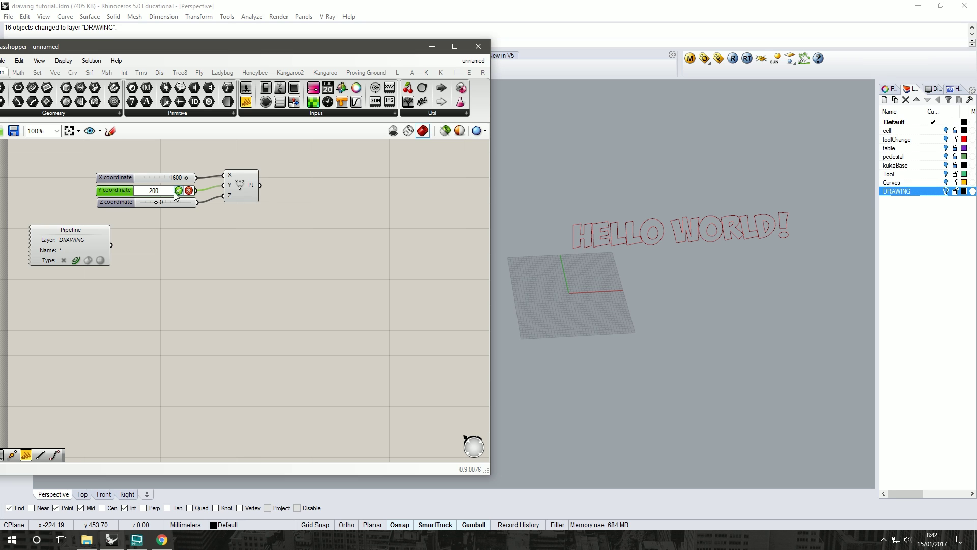
pyautogui.doubleClick(169, 203)
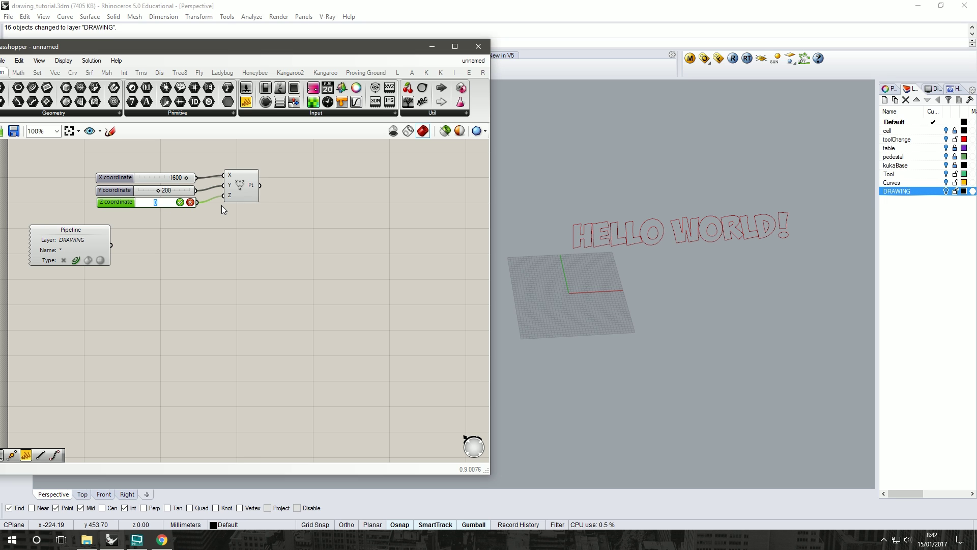
pyautogui.write('1200')
pyautogui.click(179, 203)
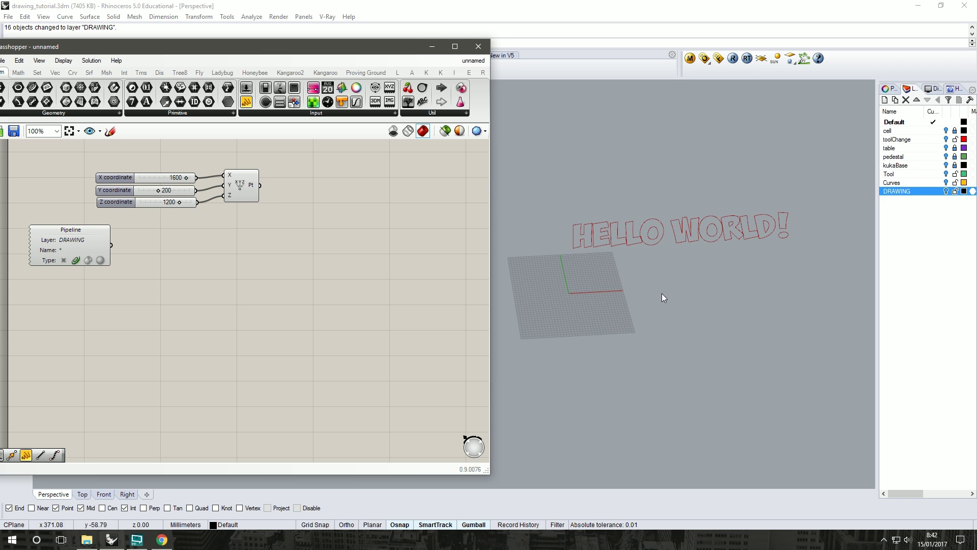
# - Duplicate the three coordinate sliders with their Construct Point component twice, stacking the three sets vertically beside the Pipeline
pyautogui.scroll(-3, 669, 275)
pyautogui.moveTo(669, 271)
pyautogui.mouseDown(button='right')
pyautogui.moveTo(692, 261)
pyautogui.moveTo(703, 218)
pyautogui.mouseUp(button='right')
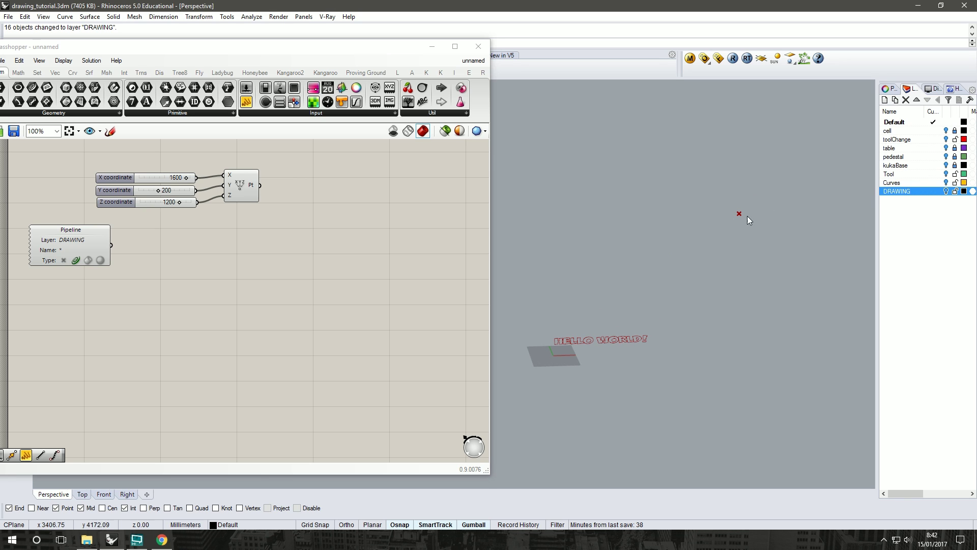
pyautogui.moveTo(262, 219); pyautogui.dragTo(167, 166)
pyautogui.moveTo(249, 202); pyautogui.dragTo(290, 167)
pyautogui.moveTo(328, 324); pyautogui.dragTo(125, 134)
pyautogui.moveTo(293, 204); pyautogui.dragTo(307, 236)
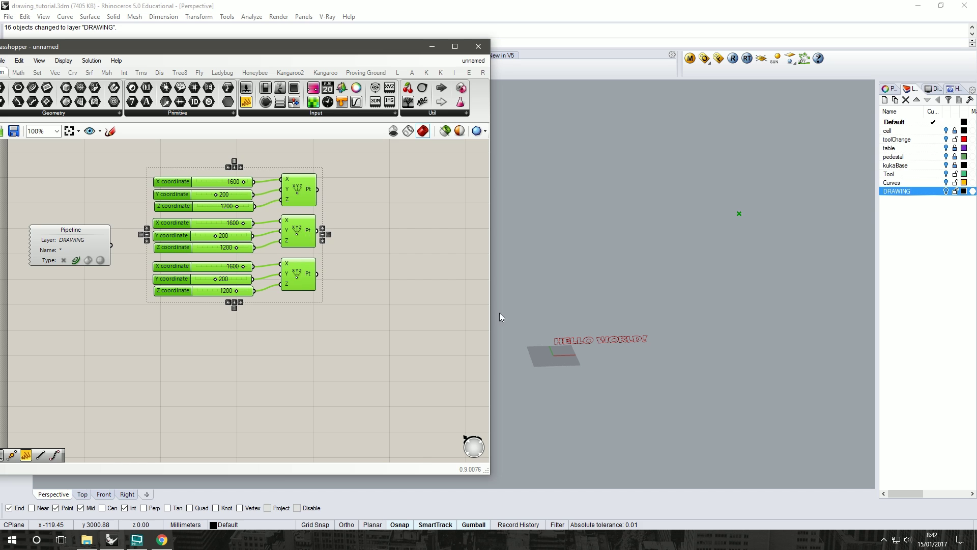
pyautogui.click(379, 251)
pyautogui.moveTo(379, 251); pyautogui.dragTo(361, 262, button='right')
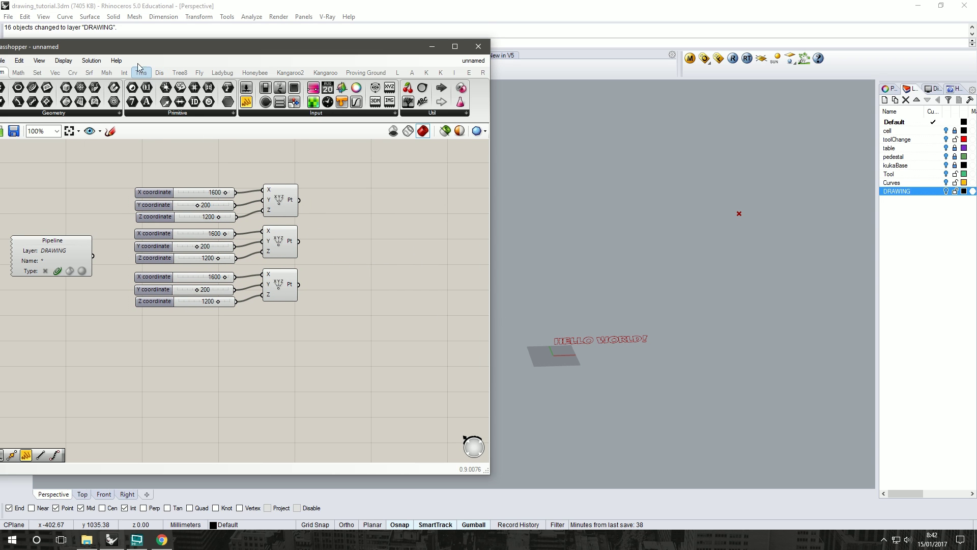
# - Set the uppermost point's Z coordinate slider to 1800, keeping its existing numeric range
pyautogui.click(292, 203)
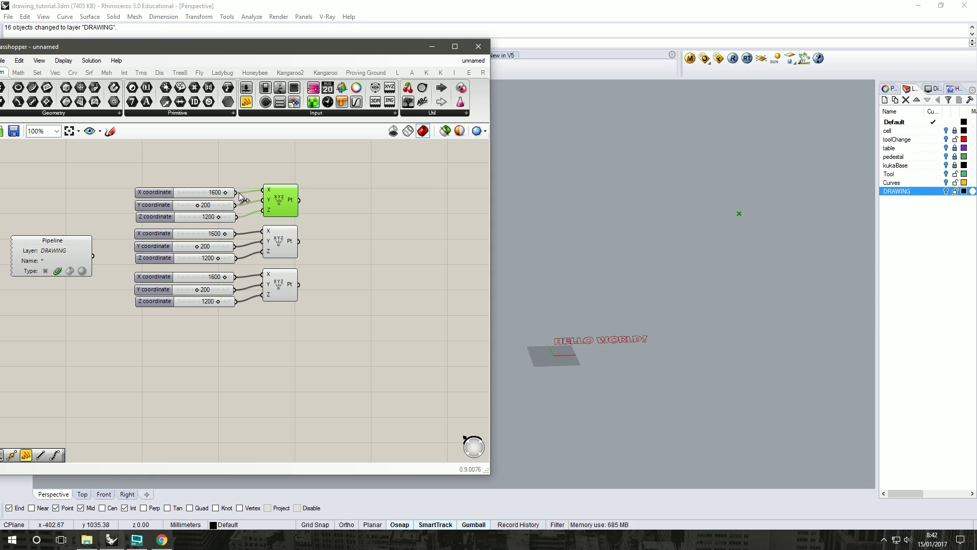
pyautogui.moveTo(316, 246); pyautogui.dragTo(186, 221)
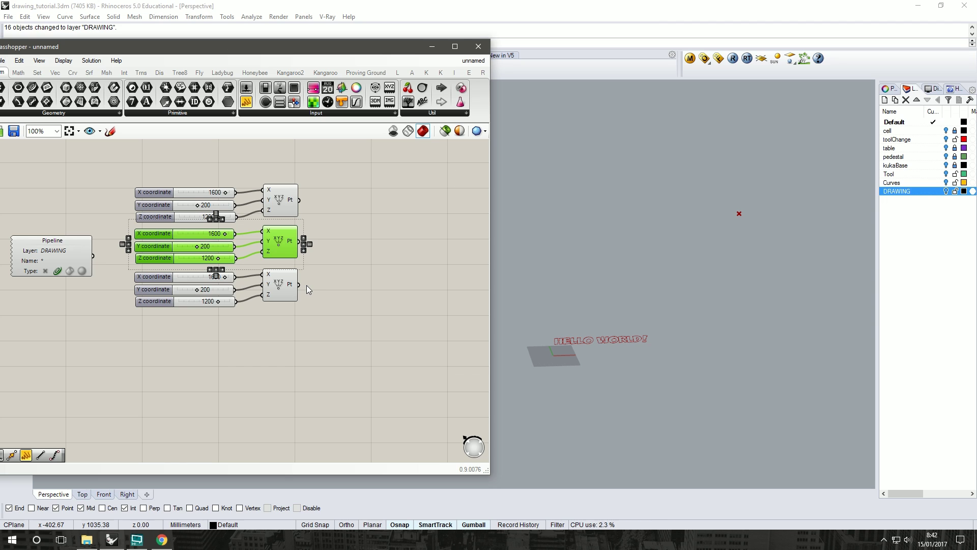
pyautogui.click(244, 223)
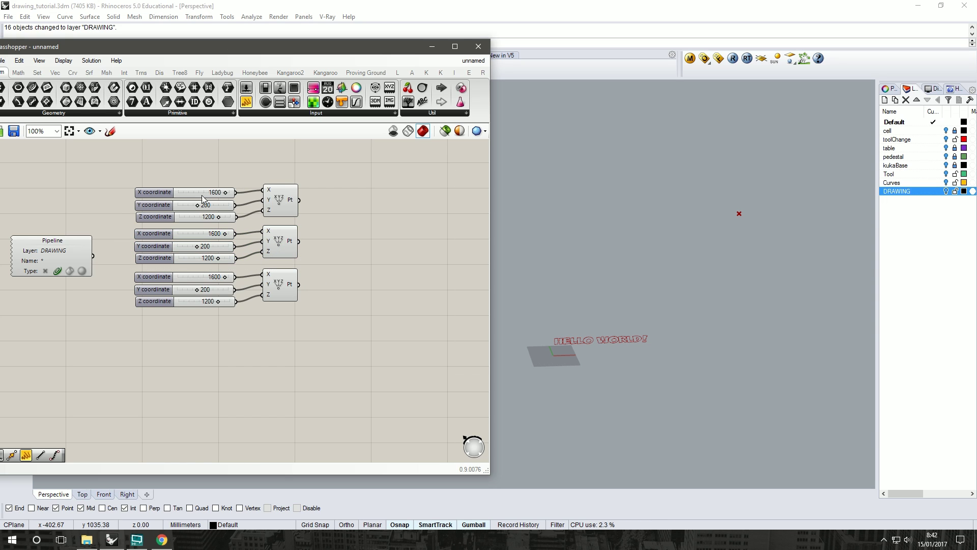
pyautogui.moveTo(219, 217); pyautogui.dragTo(232, 217)
pyautogui.doubleClick(232, 217)
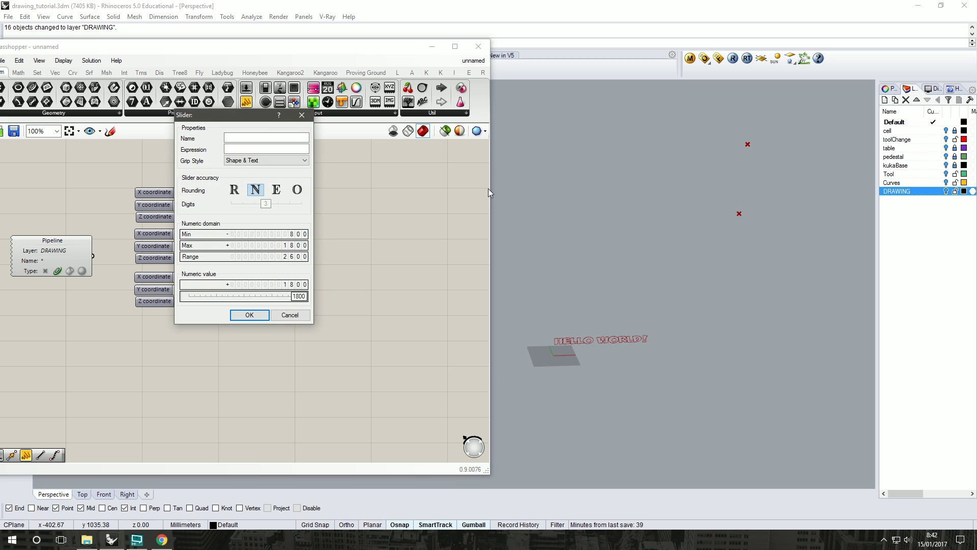
pyautogui.click(294, 314)
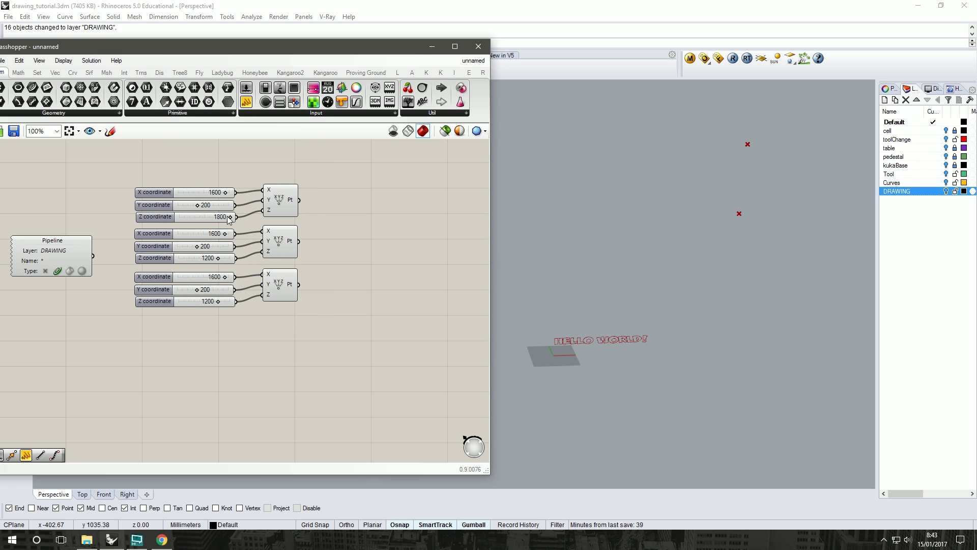
pyautogui.moveTo(716, 136); pyautogui.dragTo(658, 102, button='right')
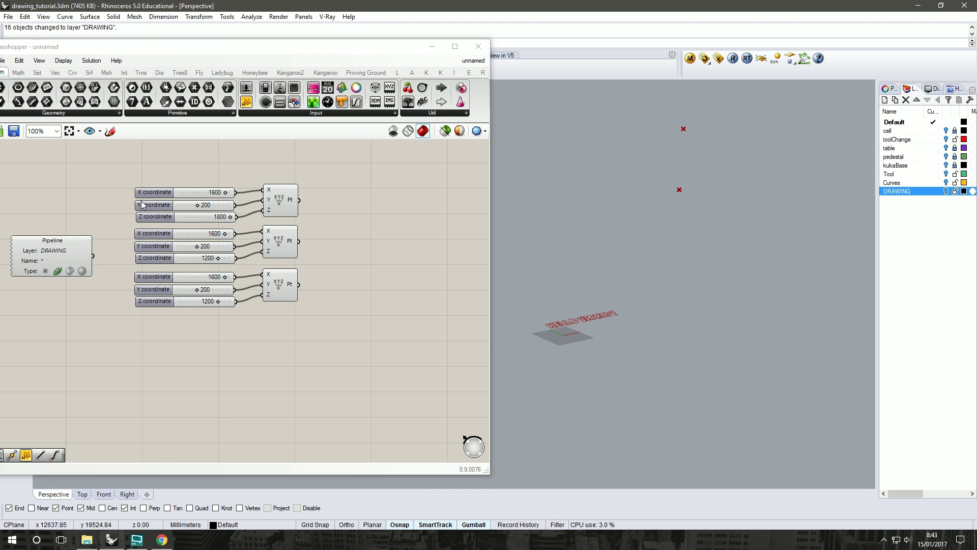
# - Set the lowest point's Y coordinate slider to -800 and align its Construct Point component with the sliders
pyautogui.click(286, 288)
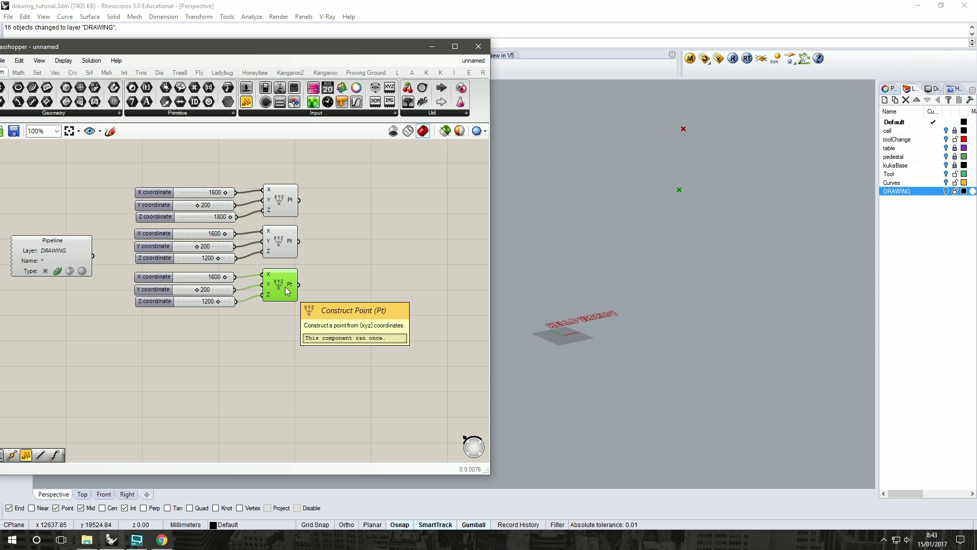
pyautogui.moveTo(197, 289); pyautogui.dragTo(129, 291)
pyautogui.click(130, 291)
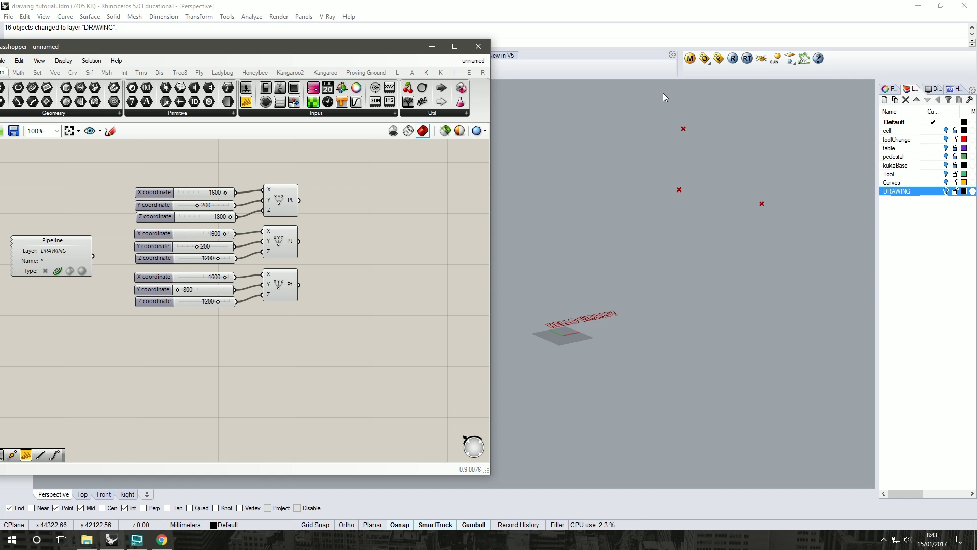
pyautogui.moveTo(283, 288); pyautogui.dragTo(280, 293)
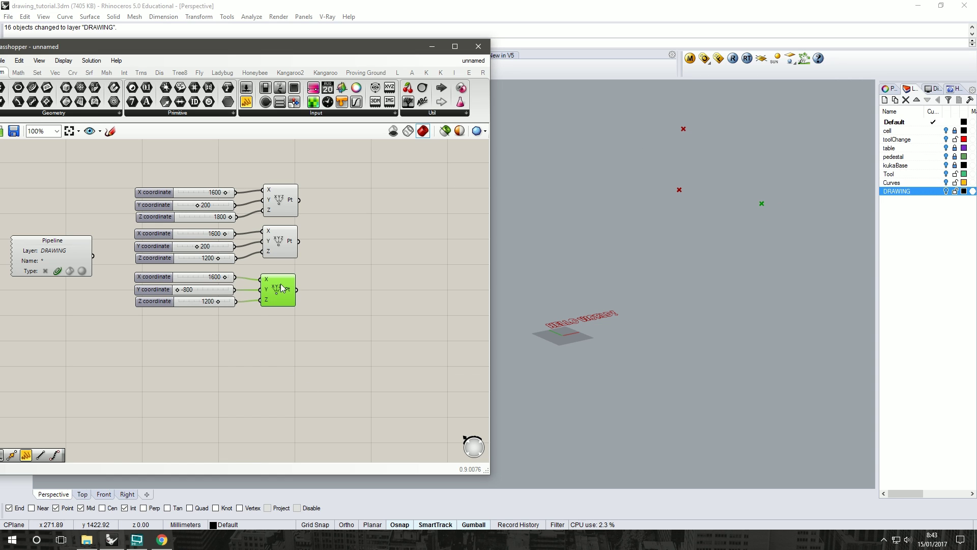
pyautogui.click(315, 266)
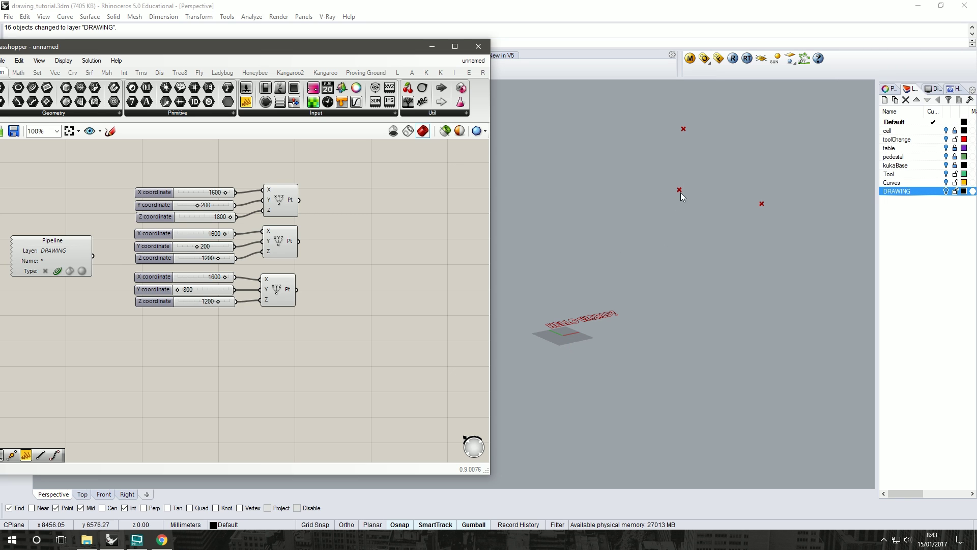
# - Add a Construct Plane component to the canvas, well clear of the three Construct Point components
pyautogui.moveTo(331, 217); pyautogui.dragTo(289, 217, button='right')
pyautogui.doubleClick(324, 228)
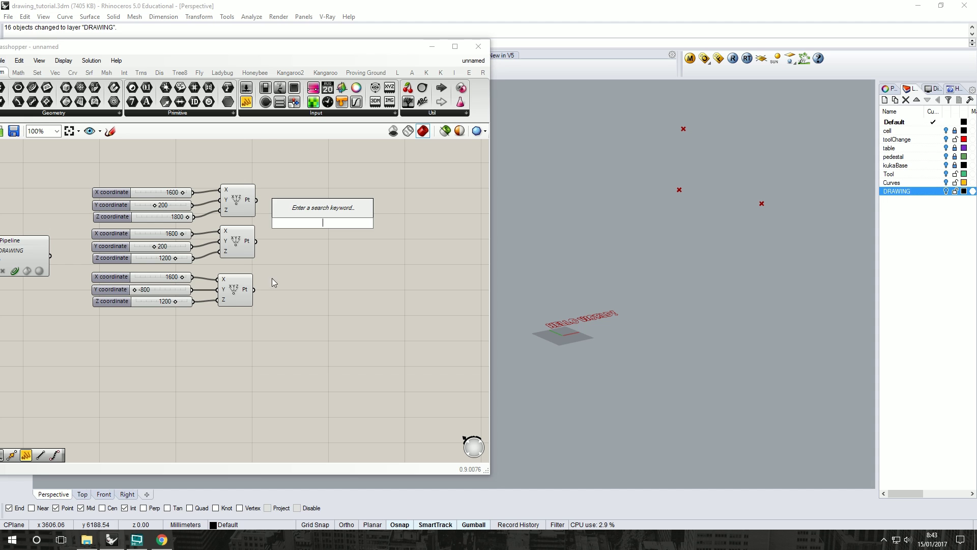
pyautogui.click(55, 73)
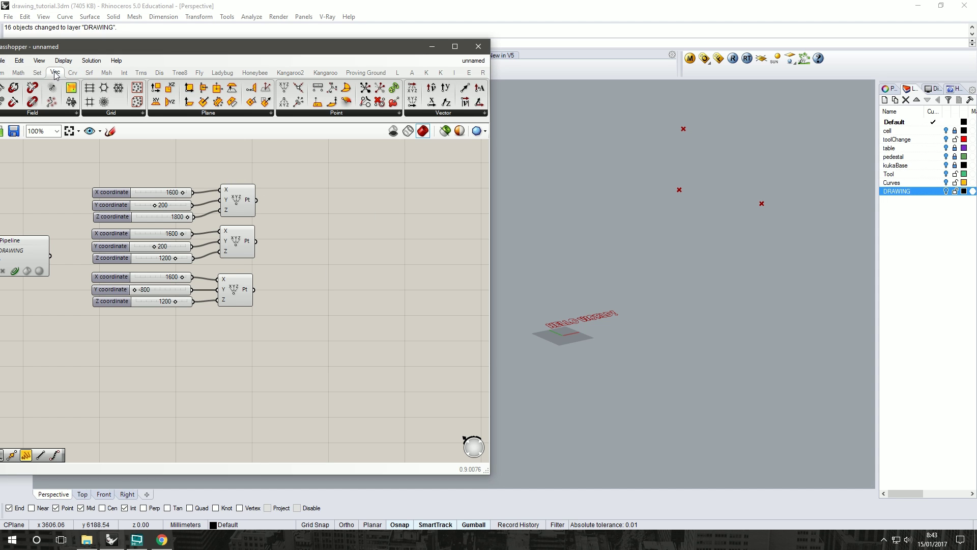
pyautogui.click(189, 115)
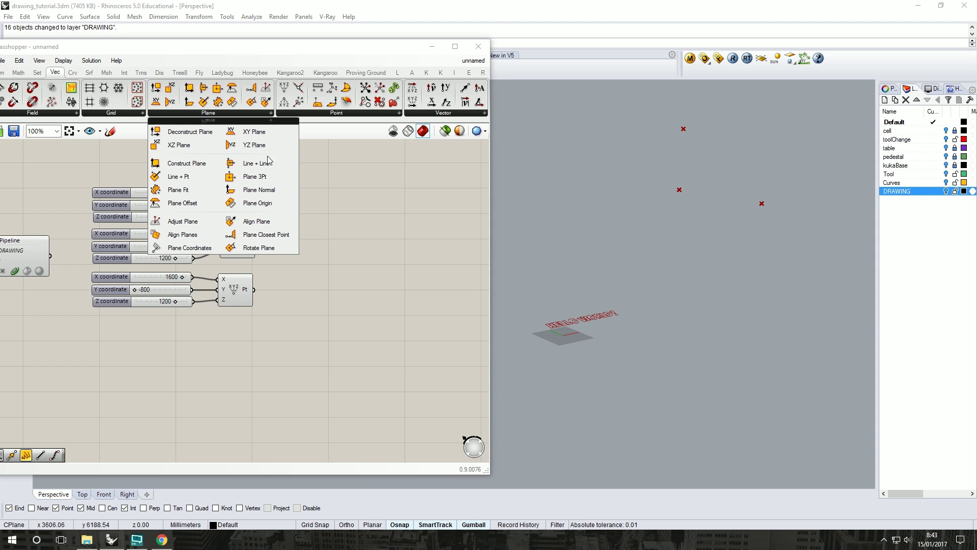
pyautogui.click(198, 168)
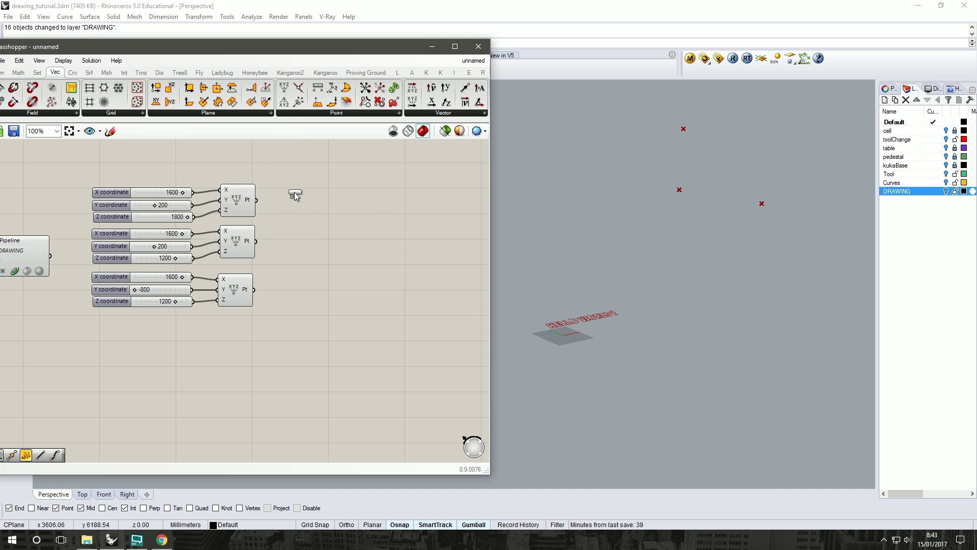
pyautogui.click(349, 217)
pyautogui.moveTo(350, 225); pyautogui.dragTo(375, 245)
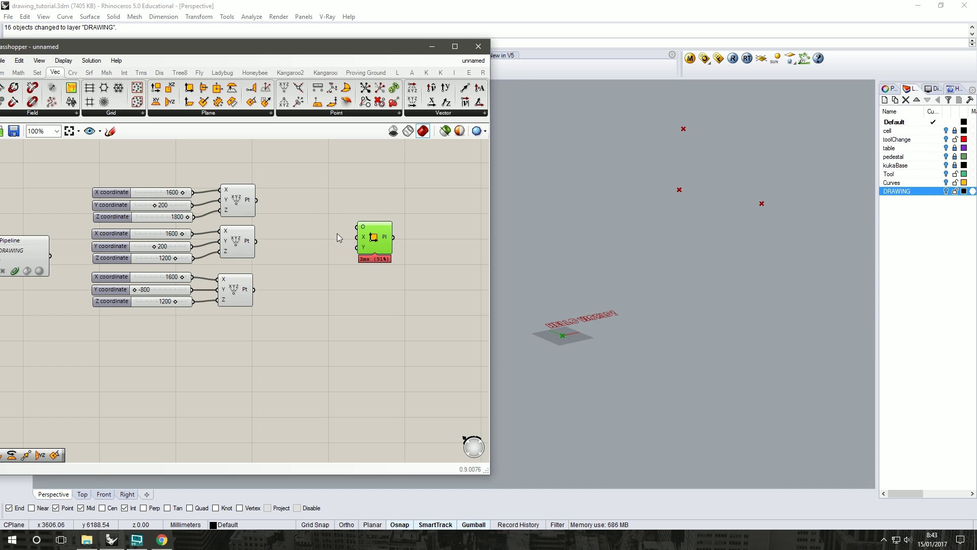
# - Connect the middle Construct Point's output to Construct Plane's origin input and place the plane component slightly closer
pyautogui.moveTo(235, 236)
pyautogui.mouseDown()
pyautogui.moveTo(244, 227)
pyautogui.moveTo(234, 246)
pyautogui.moveTo(235, 237)
pyautogui.mouseUp()
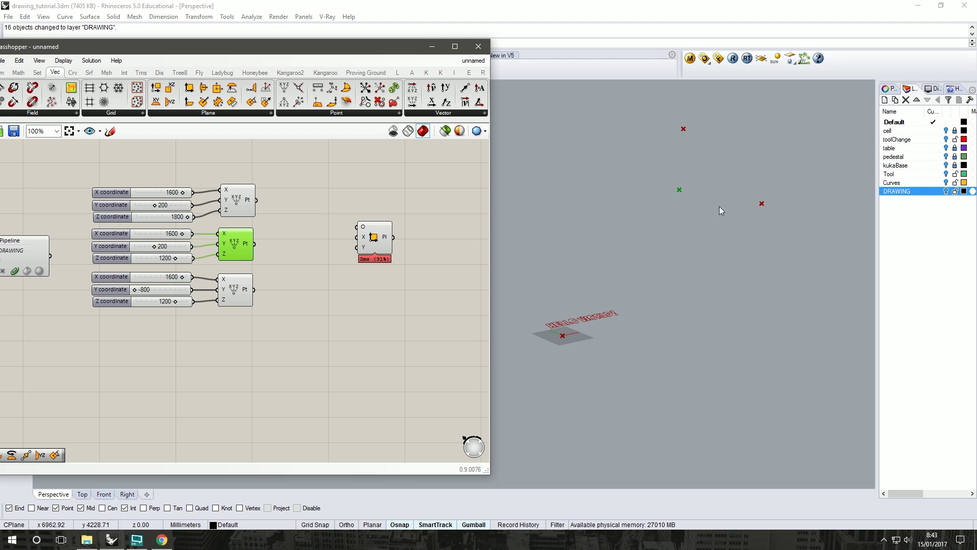
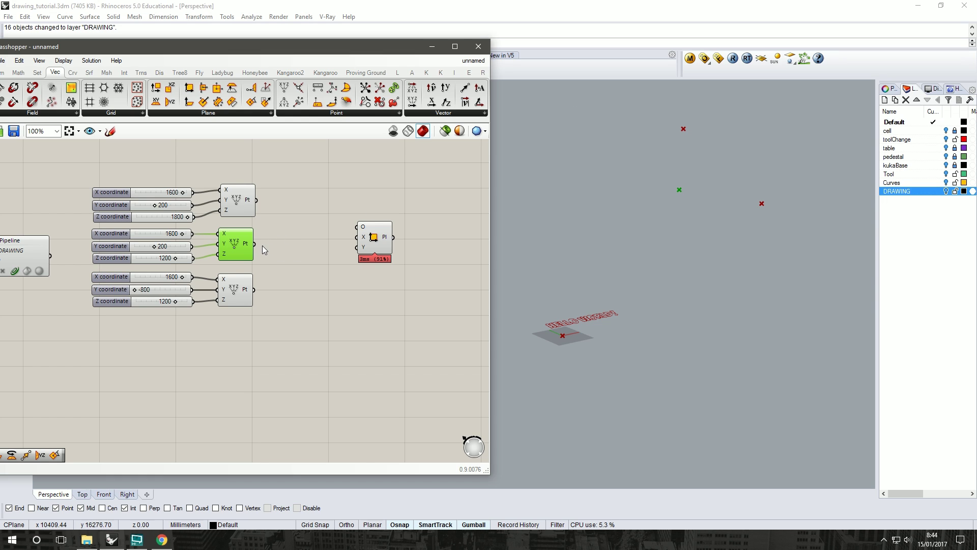
pyautogui.moveTo(255, 244); pyautogui.dragTo(357, 227)
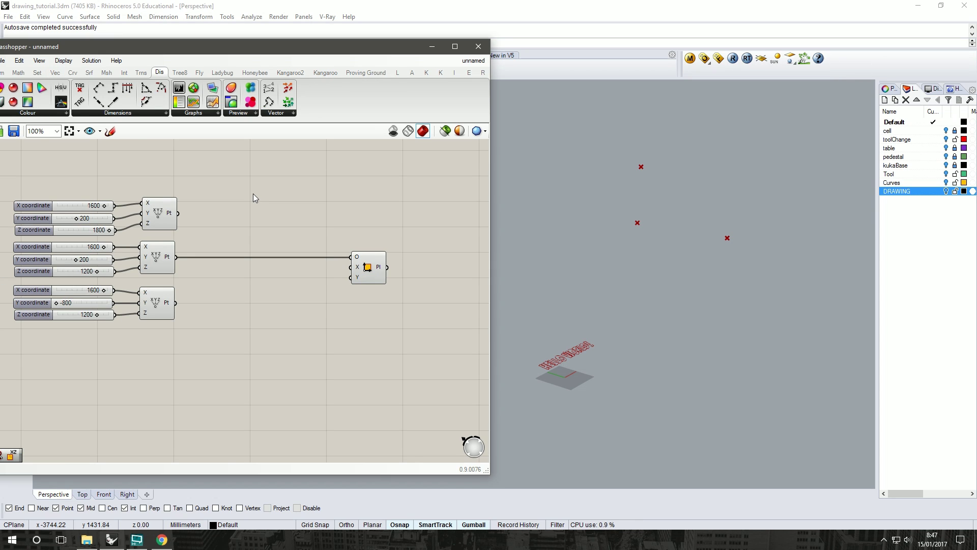
pyautogui.moveTo(371, 271); pyautogui.dragTo(348, 267)
# - Arrange the Grasshopper and Rhino windows side by side and frame the three constructed points in the Perspective viewport
pyautogui.scroll(-5, 624, 224)
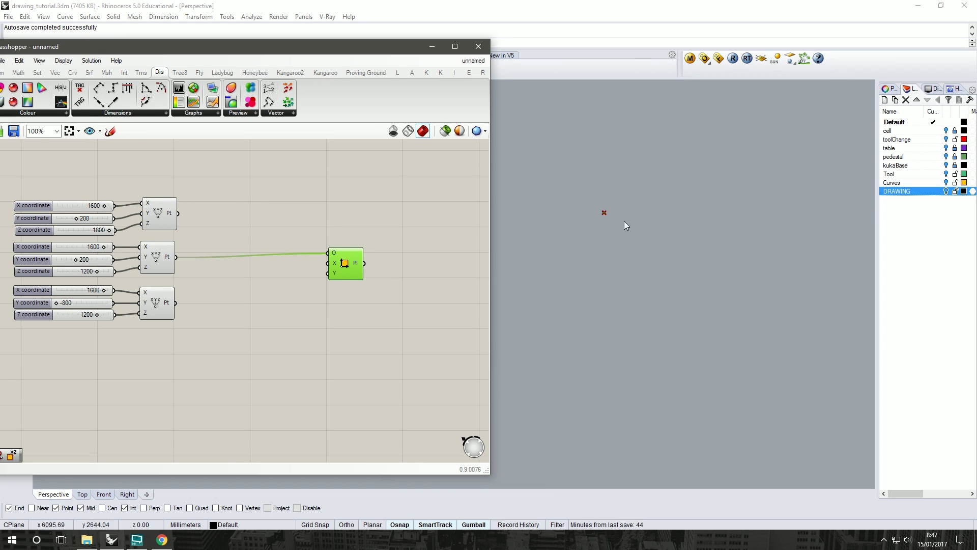
pyautogui.moveTo(598, 204); pyautogui.dragTo(609, 219, button='right')
pyautogui.moveTo(259, 53); pyautogui.dragTo(1, 193)
pyautogui.click(609, 194)
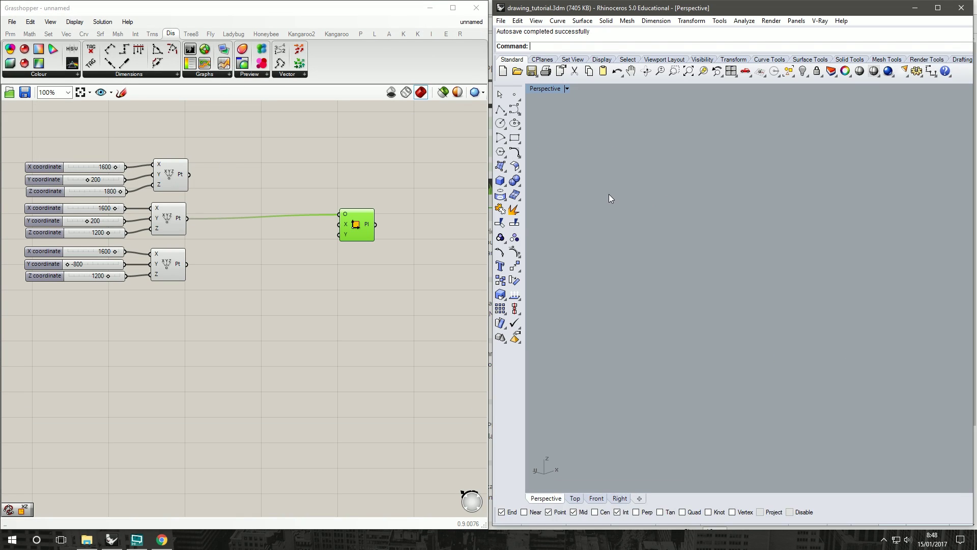
pyautogui.keyDown('shift'); pyautogui.moveTo(732, 262); pyautogui.dragTo(572, 402, button='right'); pyautogui.keyUp('shift')
pyautogui.scroll(1, 801, 269)
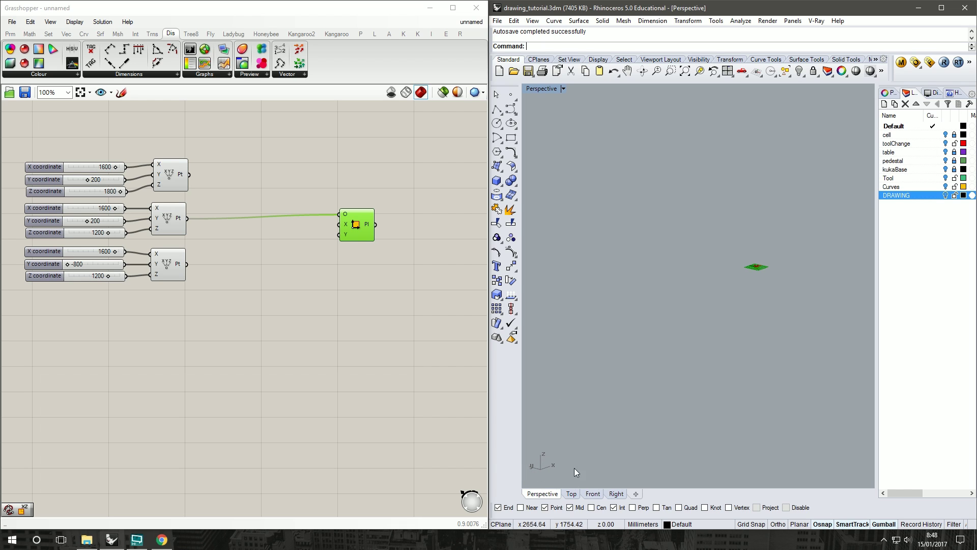
pyautogui.scroll(5, 797, 243)
pyautogui.keyDown('shift'); pyautogui.moveTo(792, 242); pyautogui.dragTo(618, 328, button='right'); pyautogui.keyUp('shift')
pyautogui.moveTo(366, 218); pyautogui.dragTo(368, 222)
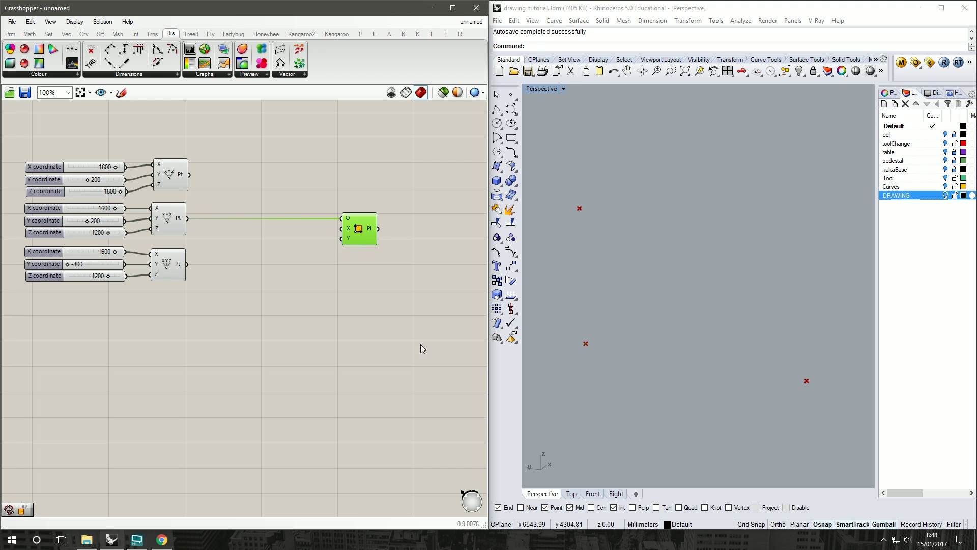
# - Add a Vector 2Pt component between the uppermost Construct Point and the Construct Plane component
pyautogui.click(63, 35)
pyautogui.click(431, 74)
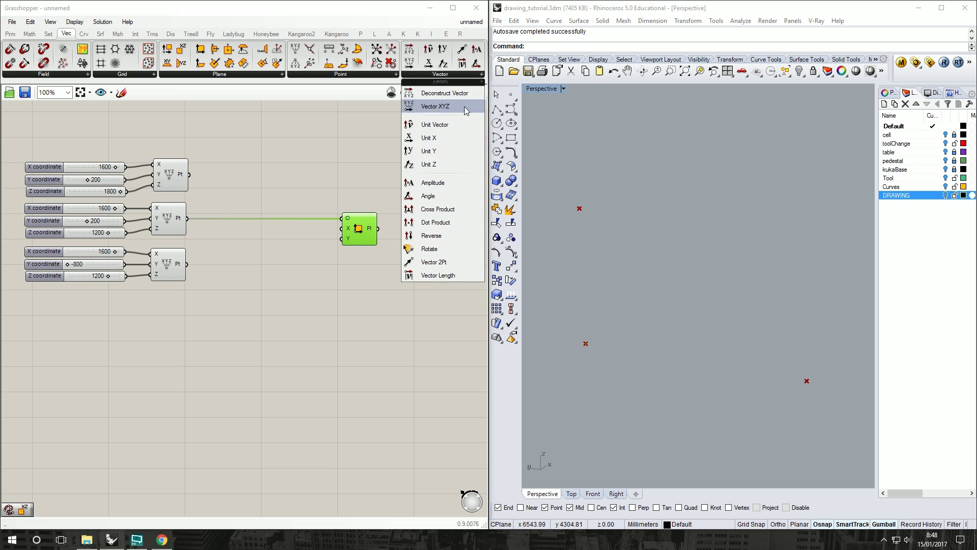
pyautogui.click(451, 266)
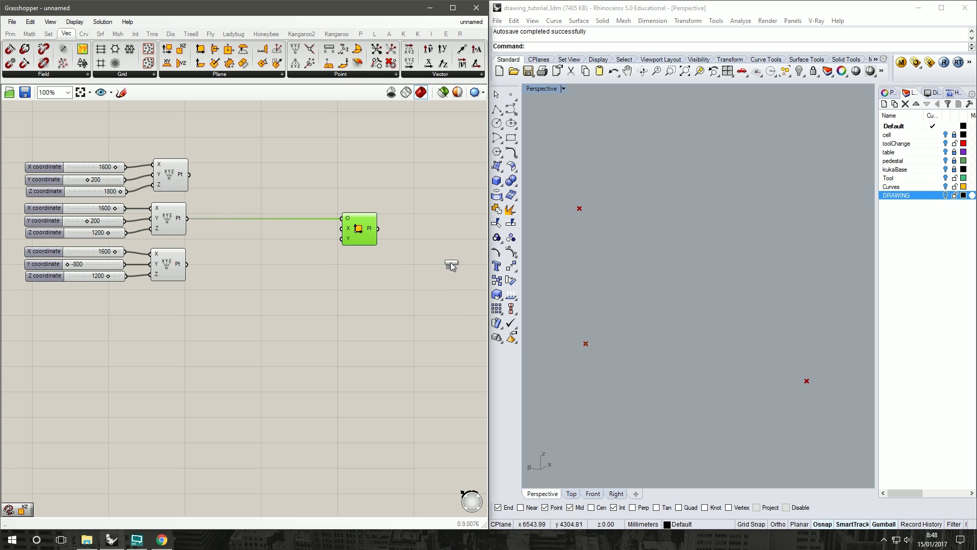
pyautogui.click(291, 285)
pyautogui.moveTo(291, 289); pyautogui.dragTo(282, 190)
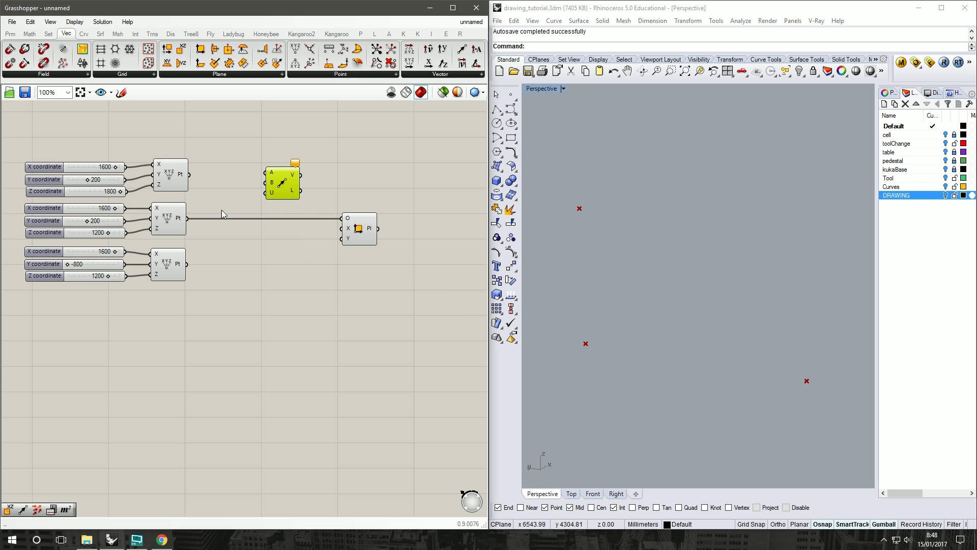
# - Connect the middle point to Vector 2Pt's A input and the uppermost point to B, and feed its vector into Construct Plane's Y input
pyautogui.click(159, 226)
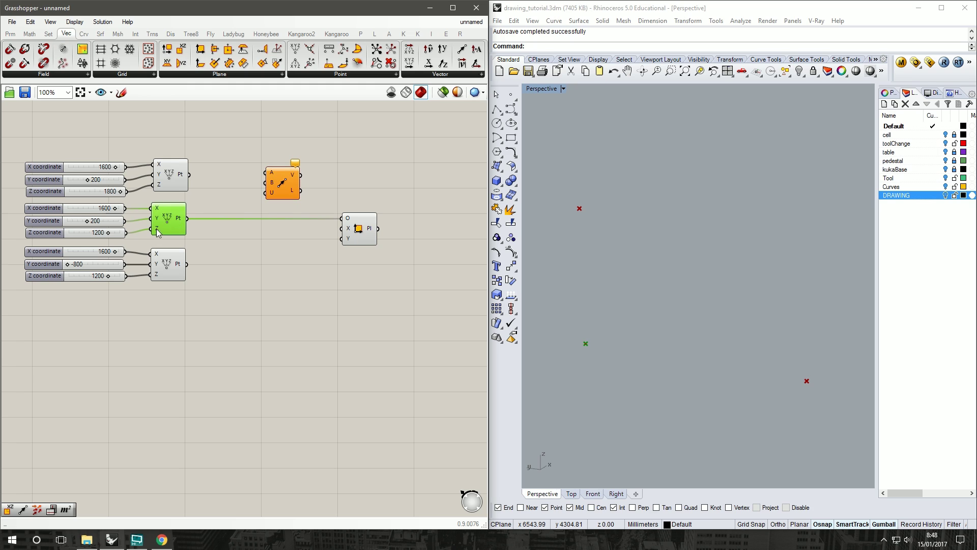
pyautogui.moveTo(186, 218); pyautogui.dragTo(301, 180)
pyautogui.click(182, 176)
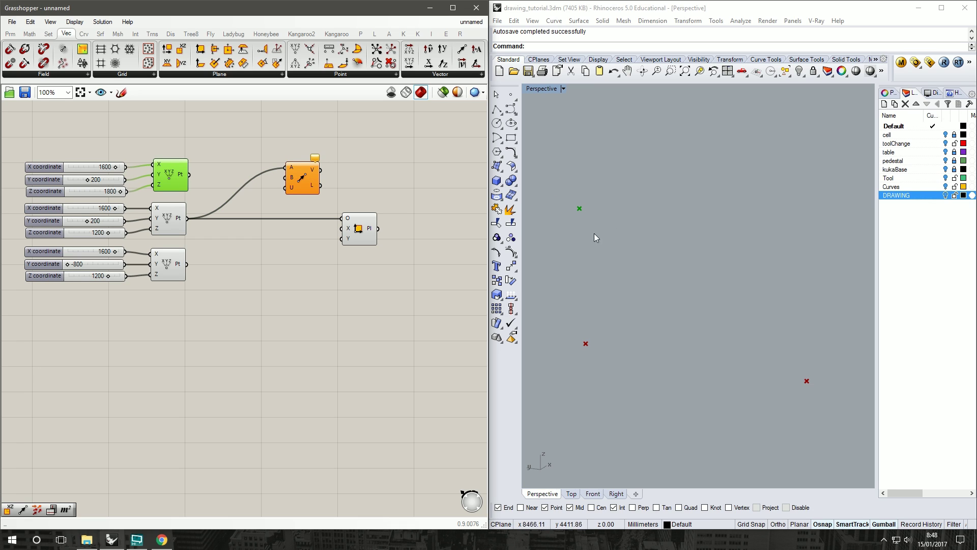
pyautogui.moveTo(188, 174); pyautogui.dragTo(261, 180)
pyautogui.click(278, 203)
pyautogui.moveTo(318, 158); pyautogui.dragTo(340, 239)
# - Group the Vector 2Pt component and name the group Y
pyautogui.rightClick(261, 178)
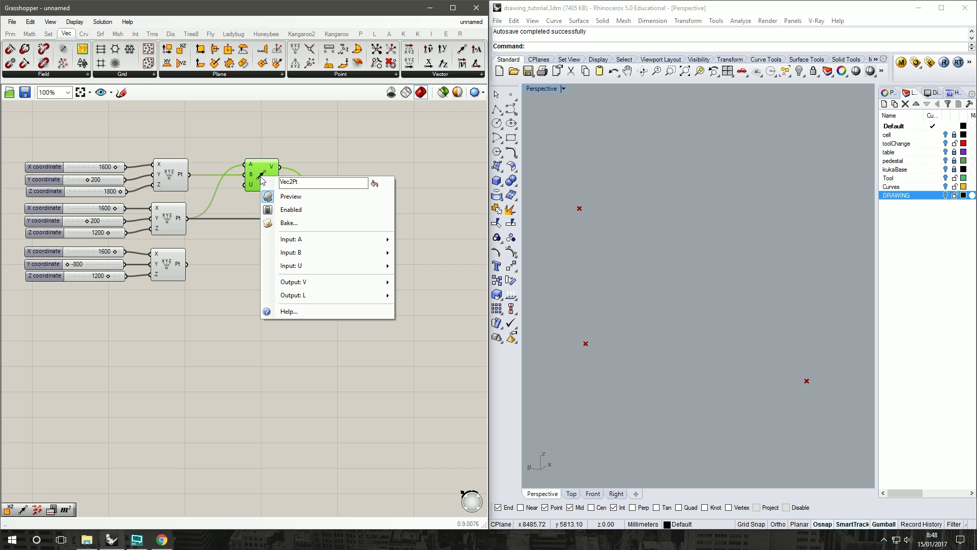
pyautogui.middleClick(262, 173)
pyautogui.click(262, 148)
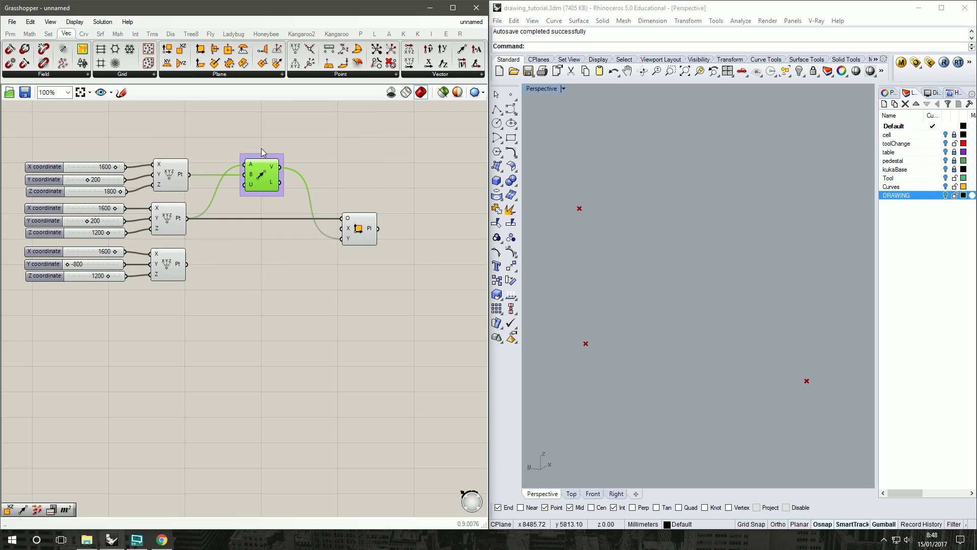
pyautogui.rightClick(265, 196)
pyautogui.write('Y')
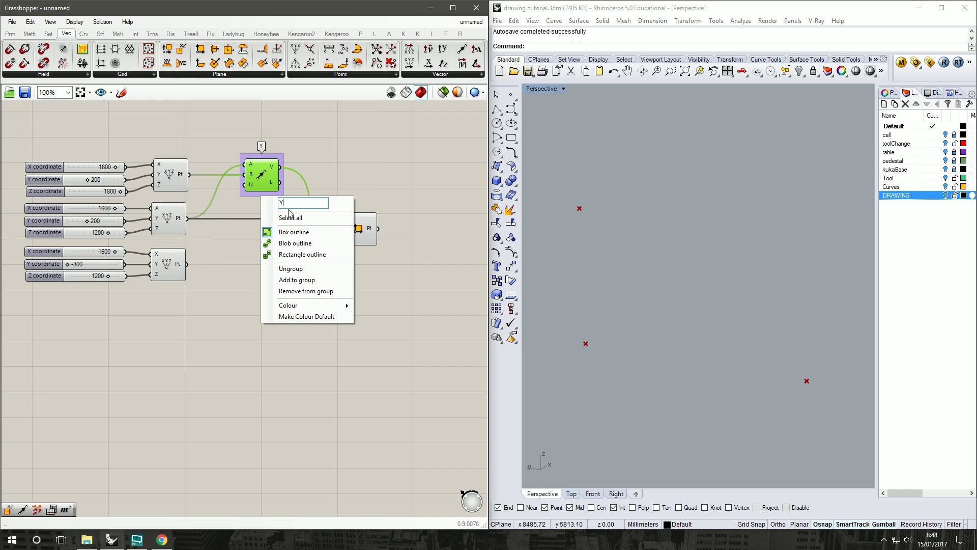
# - Colour the Y group bright green, with hue 118°, saturation 100 and value 94
pyautogui.moveTo(305, 305)
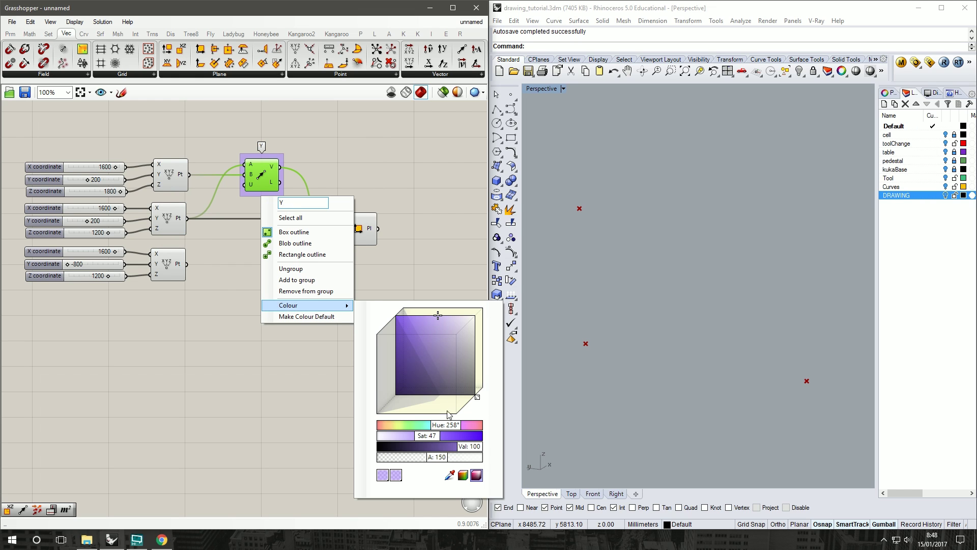
pyautogui.moveTo(441, 424); pyautogui.dragTo(411, 425)
pyautogui.moveTo(418, 333); pyautogui.dragTo(360, 333)
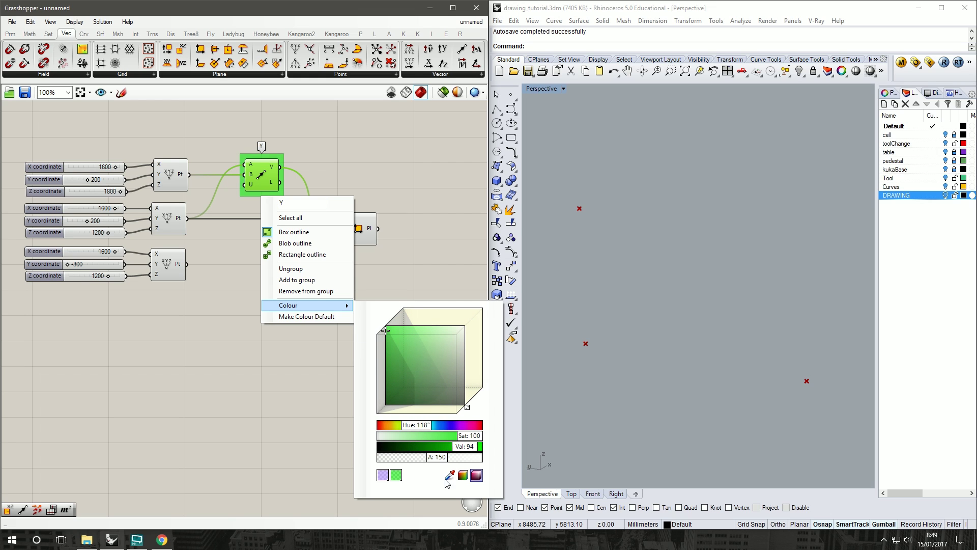
# - Raise the Y group colour's alpha to 255
pyautogui.moveTo(448, 456); pyautogui.dragTo(503, 455)
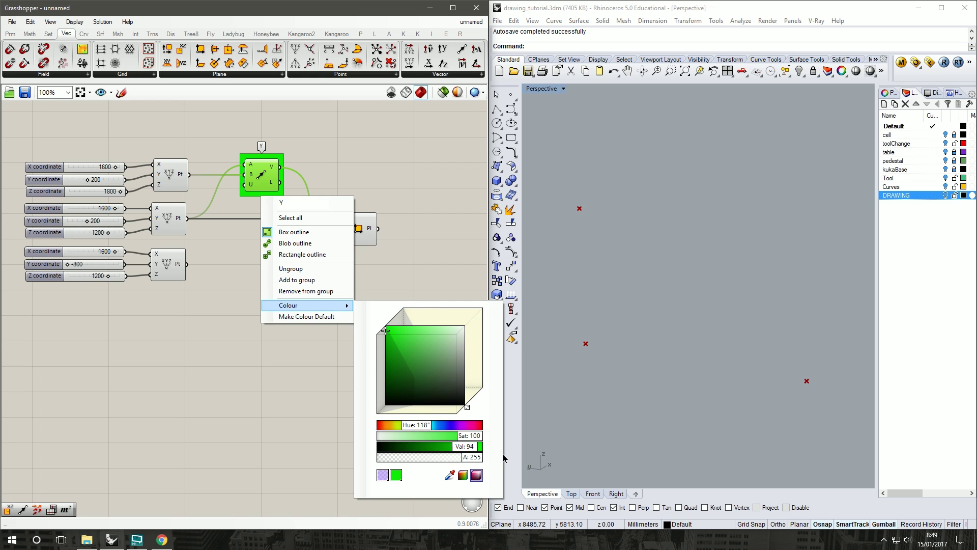
pyautogui.click(306, 433)
# - Duplicate the Vector 2Pt component below the Y group and connect the lowest Construct Point to the copy's B input
pyautogui.click(264, 171)
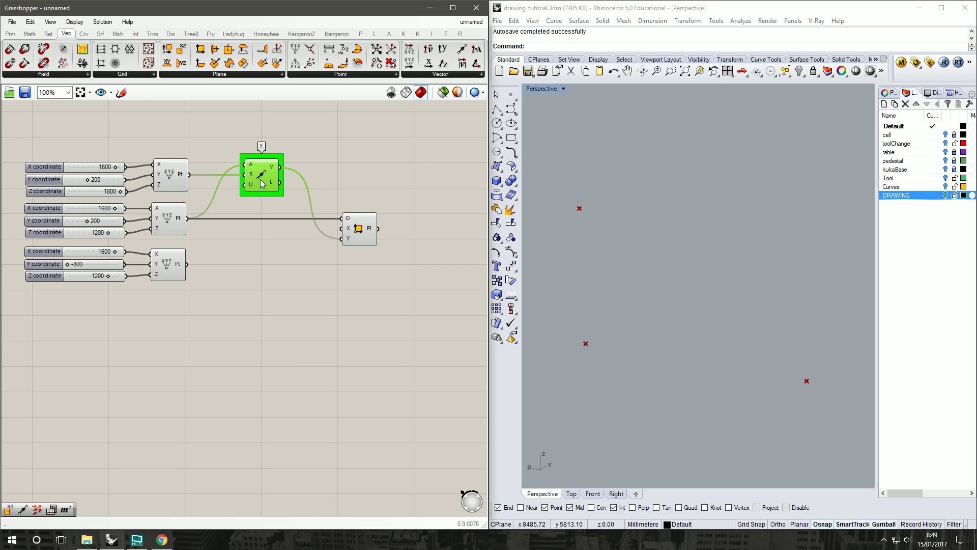
pyautogui.moveTo(263, 178); pyautogui.dragTo(262, 261)
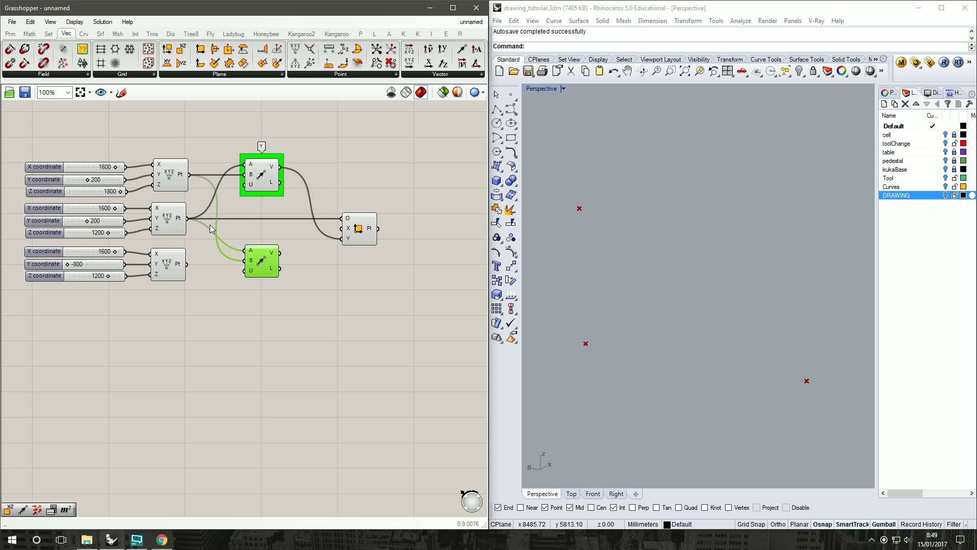
pyautogui.click(163, 209)
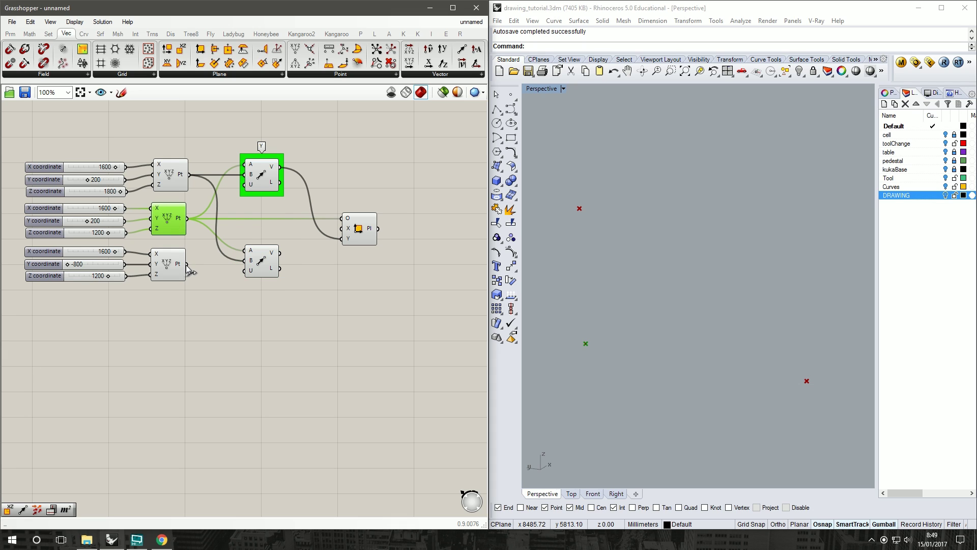
pyautogui.moveTo(187, 265); pyautogui.dragTo(258, 265)
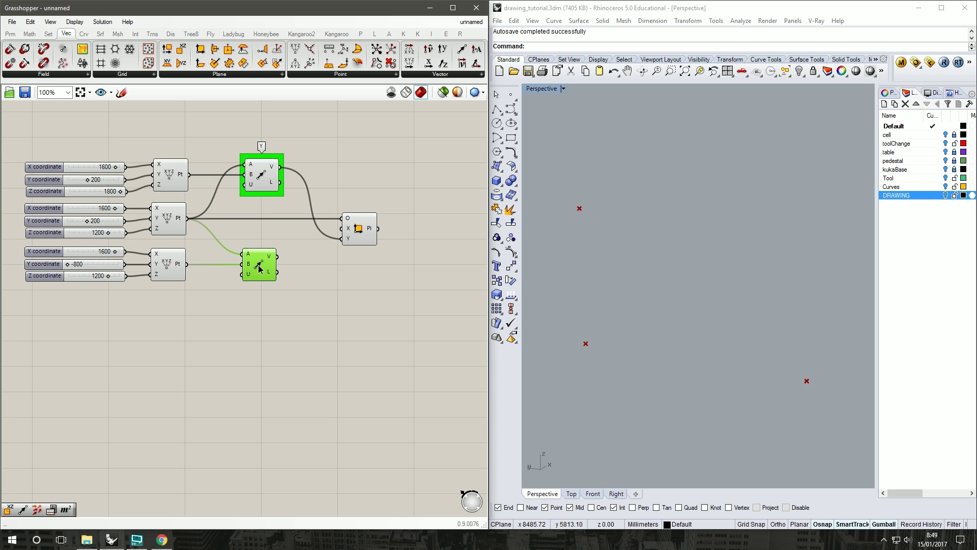
# - Group the lower Vector 2Pt component and name the group X
pyautogui.middleClick(259, 265)
pyautogui.click(257, 234)
pyautogui.click(272, 246)
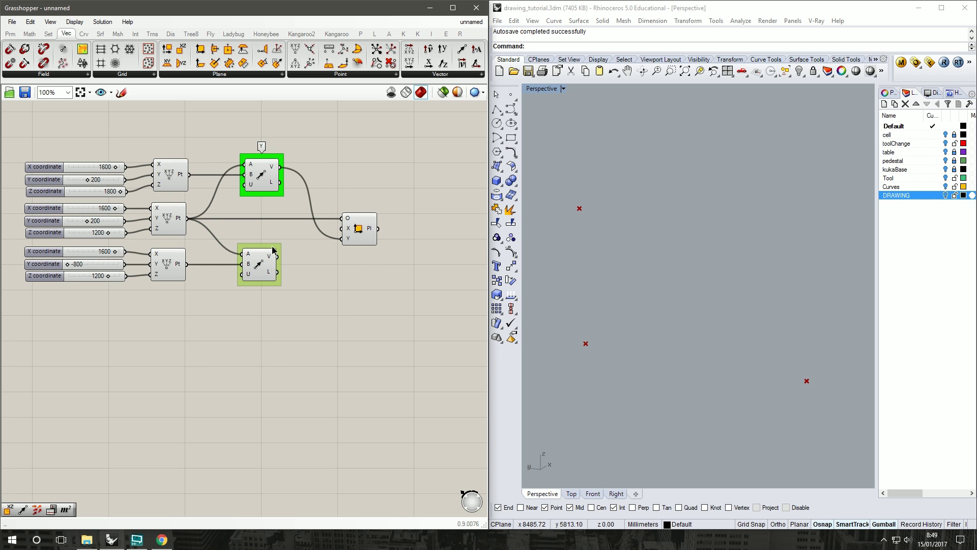
pyautogui.rightClick(273, 249)
pyautogui.write('X')
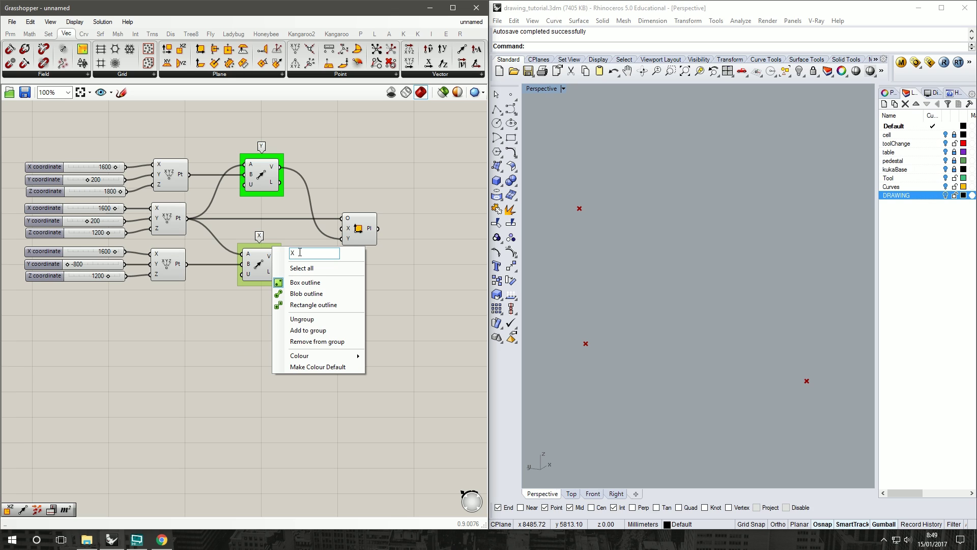
# - Colour the X group fully opaque red, with hue 0°, saturation 100 and value 100
pyautogui.moveTo(333, 356)
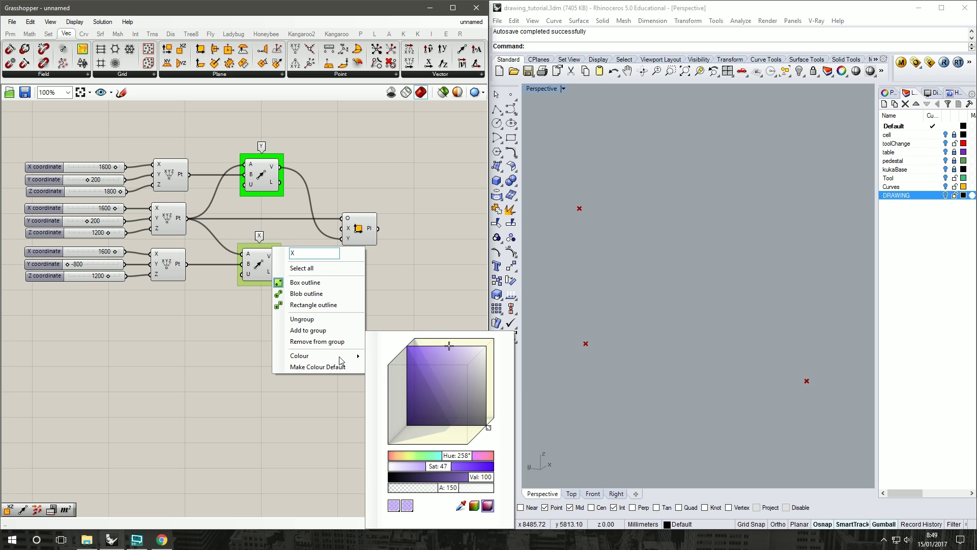
pyautogui.moveTo(465, 459); pyautogui.dragTo(391, 453)
pyautogui.moveTo(432, 419); pyautogui.dragTo(368, 358)
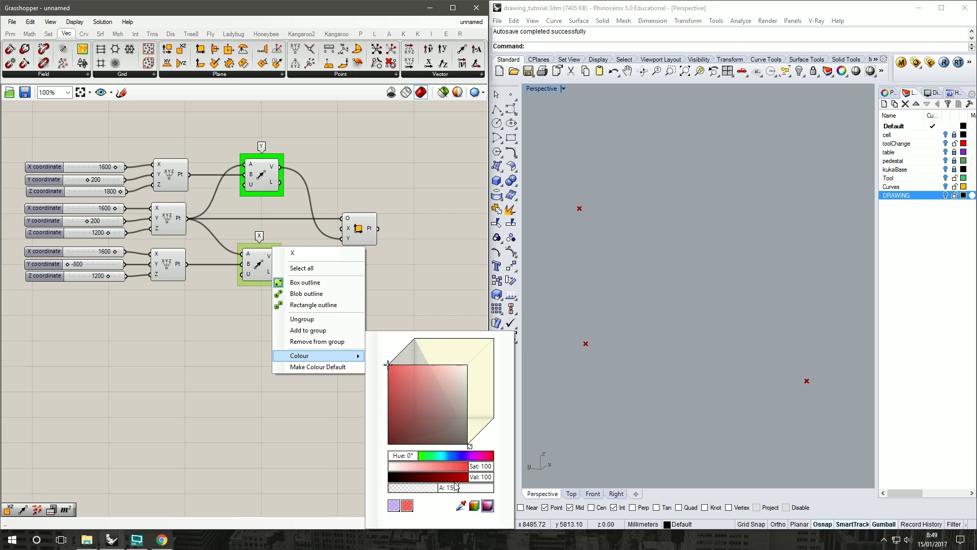
pyautogui.moveTo(455, 486); pyautogui.dragTo(558, 496)
pyautogui.click(350, 460)
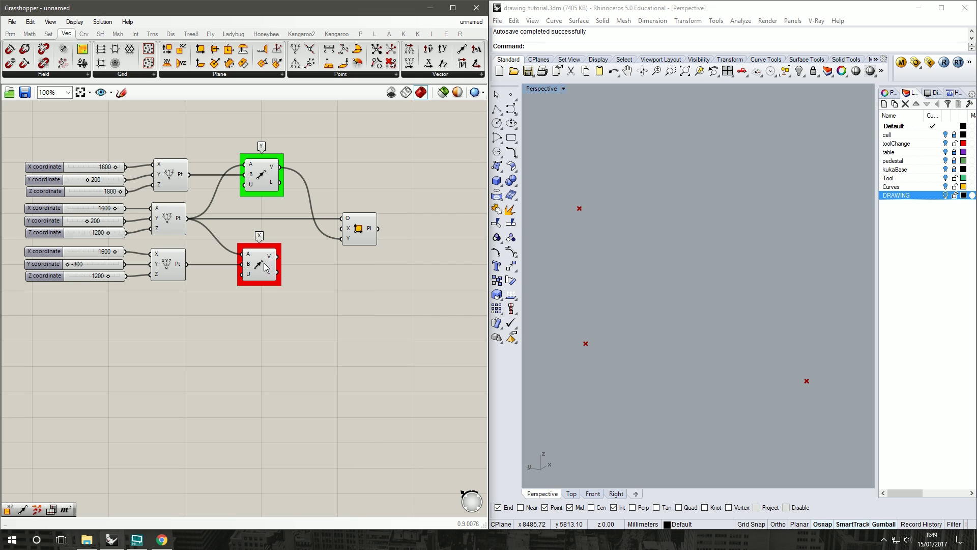
# - Feed the X group's vector into Construct Plane's X input
pyautogui.moveTo(339, 224); pyautogui.dragTo(361, 227)
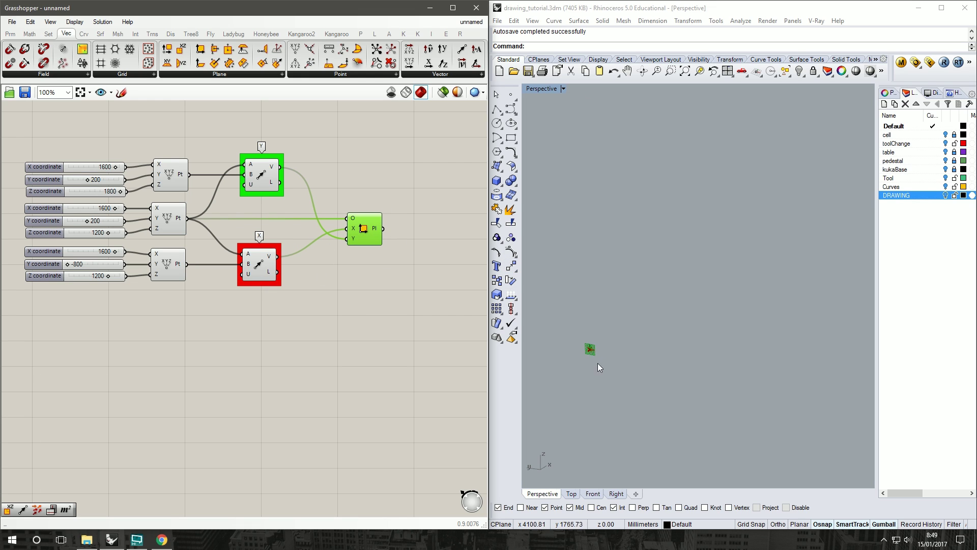
pyautogui.click(406, 289)
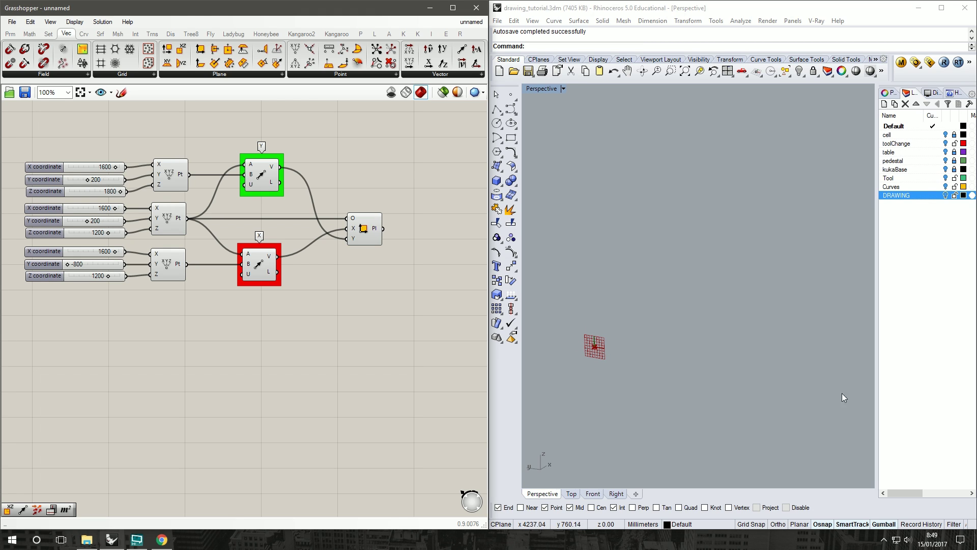
# - Add a Vector Display component below the plane construction components
pyautogui.scroll(-4, 314, 298)
pyautogui.scroll(2, 243, 246)
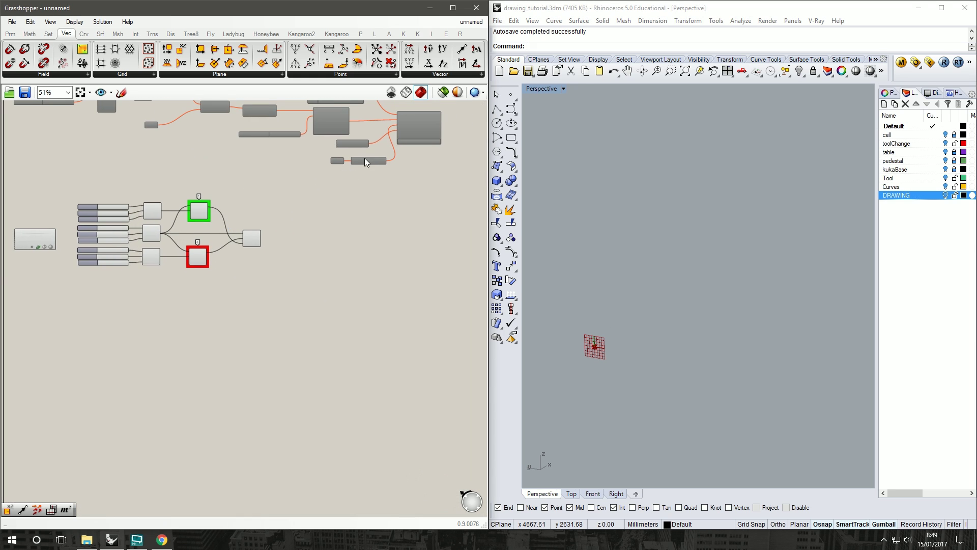
pyautogui.scroll(2, 234, 202)
pyautogui.scroll(-4, 627, 268)
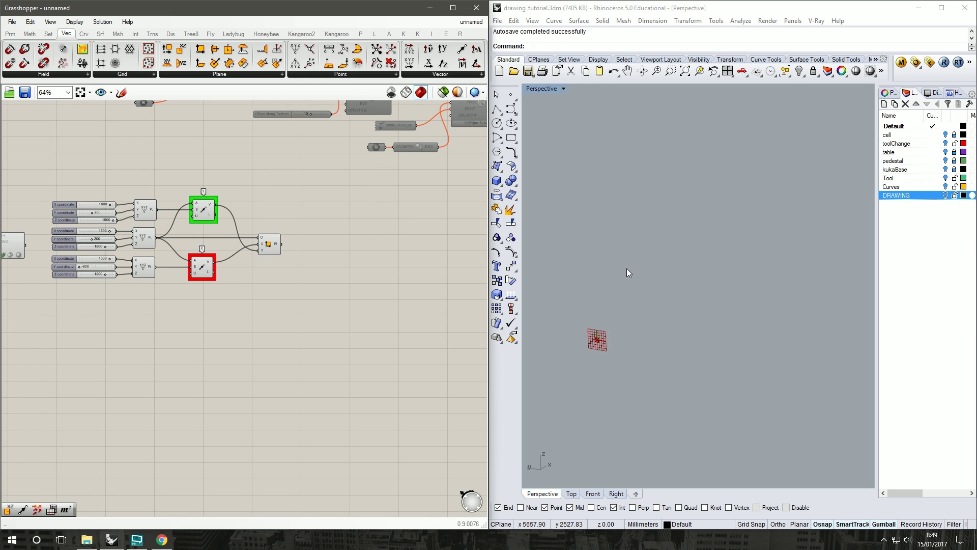
pyautogui.scroll(5, 656, 249)
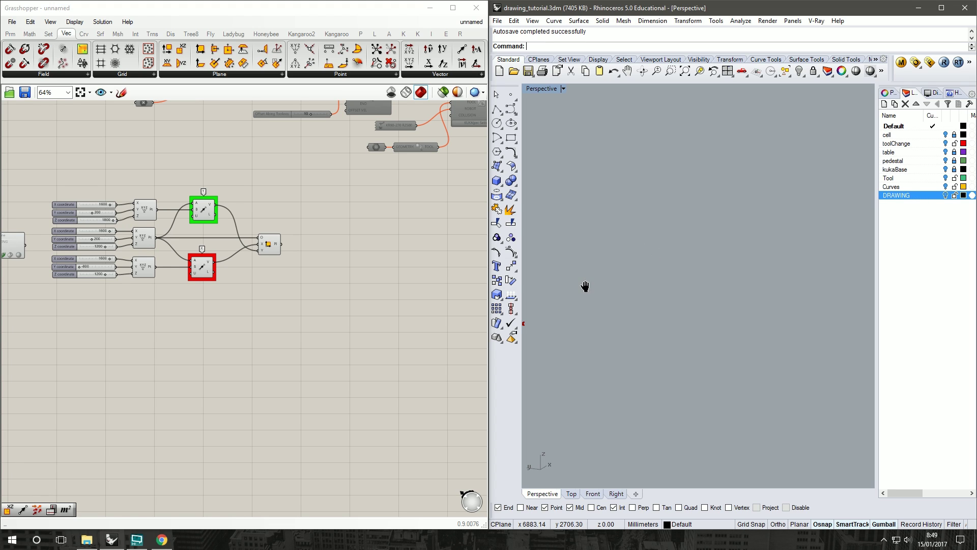
pyautogui.moveTo(611, 258); pyautogui.dragTo(626, 266, button='right')
pyautogui.click(171, 34)
pyautogui.click(295, 75)
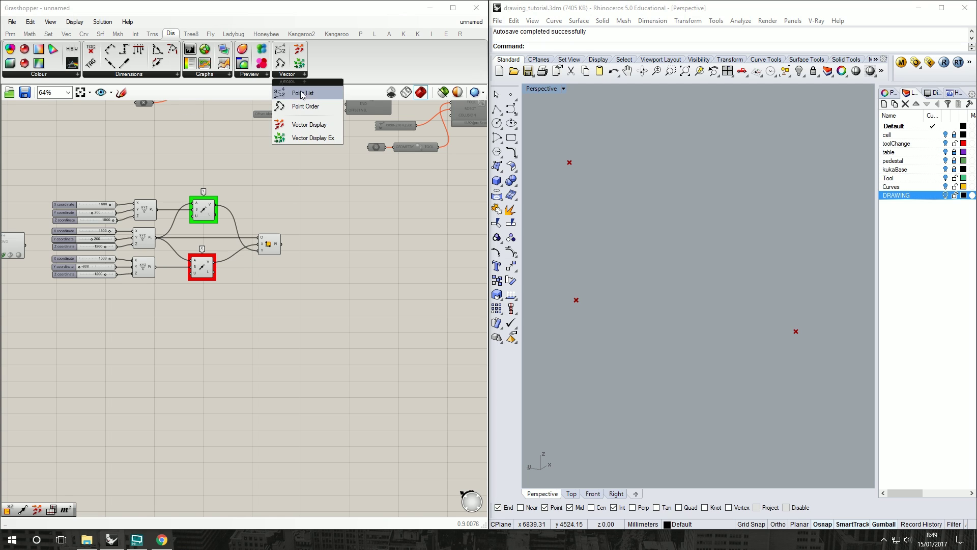
pyautogui.click(304, 124)
pyautogui.click(253, 367)
pyautogui.moveTo(252, 366); pyautogui.dragTo(264, 345, button='right')
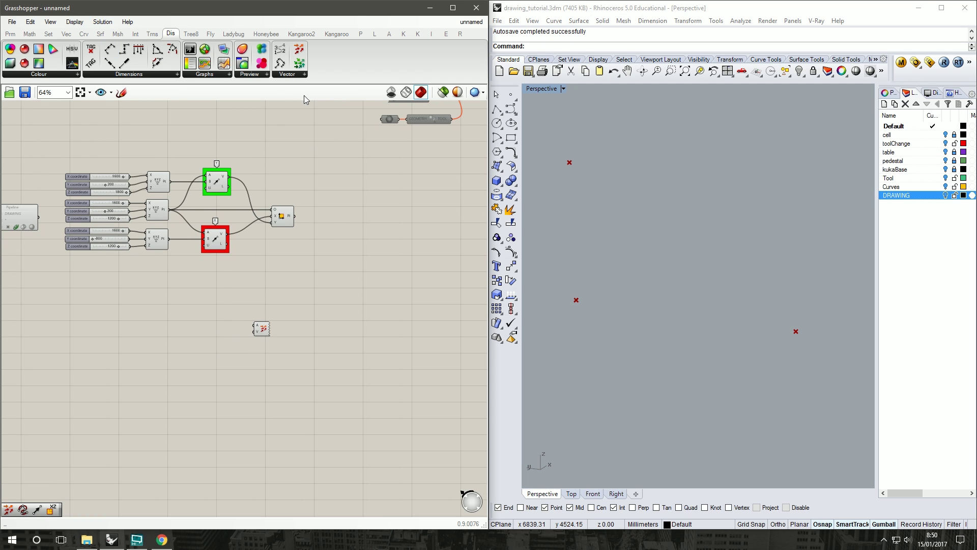
pyautogui.moveTo(263, 330); pyautogui.dragTo(263, 315)
pyautogui.scroll(1, 268, 308)
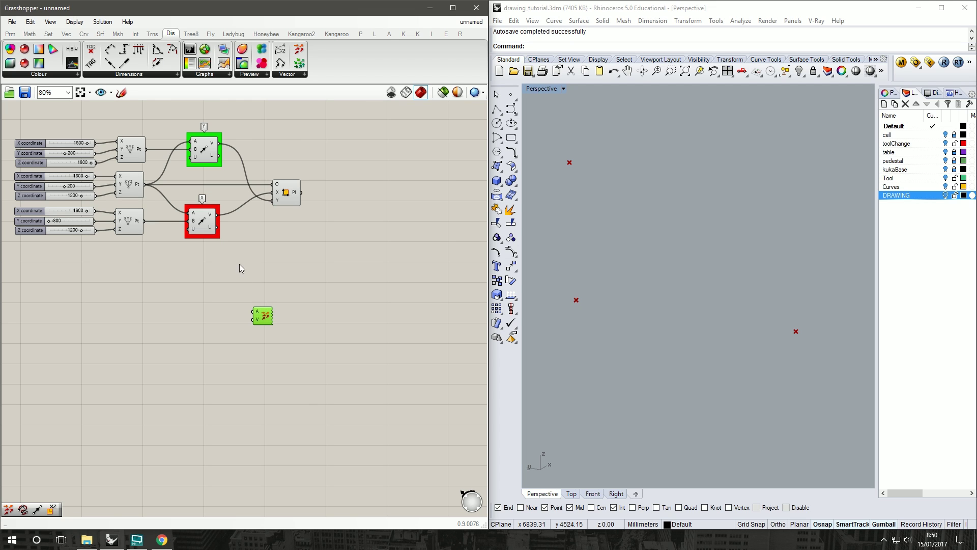
# - Connect the middle Construct Point to Vector Display's A input and place a copy of that component beneath it
pyautogui.moveTo(144, 184); pyautogui.dragTo(272, 304)
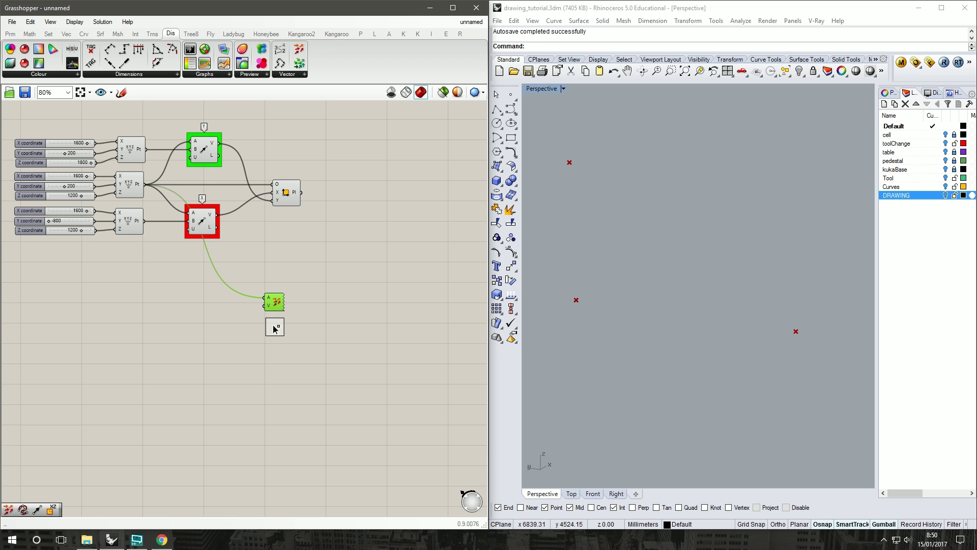
pyautogui.hotkey('ctrl', 'c')
pyautogui.hotkey('ctrl', 'v')
pyautogui.moveTo(274, 327); pyautogui.dragTo(272, 327)
# - Feed the Y vector into the upper Vector Display's V input and the X vector into the lower one's, and move both components further down
pyautogui.moveTo(219, 143); pyautogui.dragTo(265, 307)
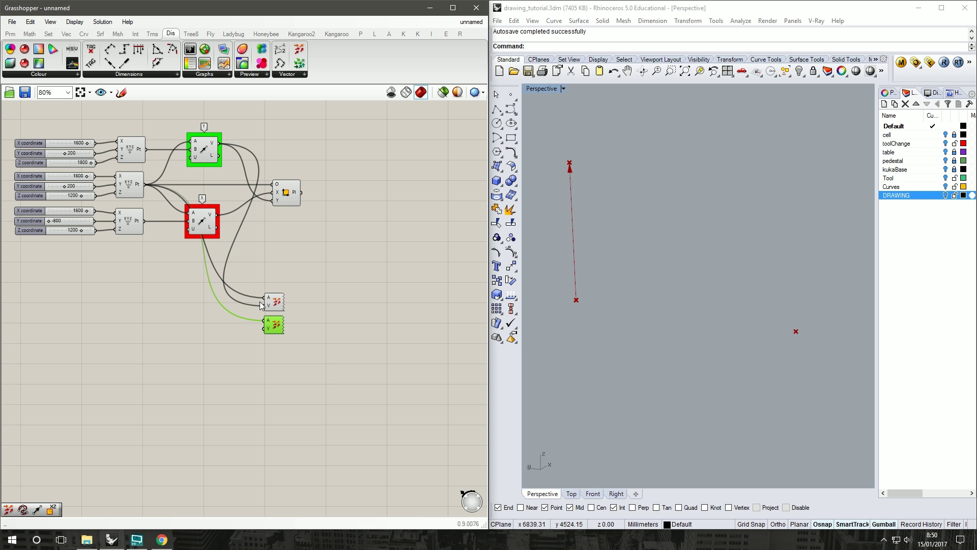
pyautogui.moveTo(218, 215); pyautogui.dragTo(269, 335)
pyautogui.click(390, 343)
pyautogui.moveTo(295, 397); pyautogui.dragTo(258, 350)
pyautogui.click(290, 299)
pyautogui.moveTo(275, 313); pyautogui.dragTo(280, 367)
pyautogui.click(376, 274)
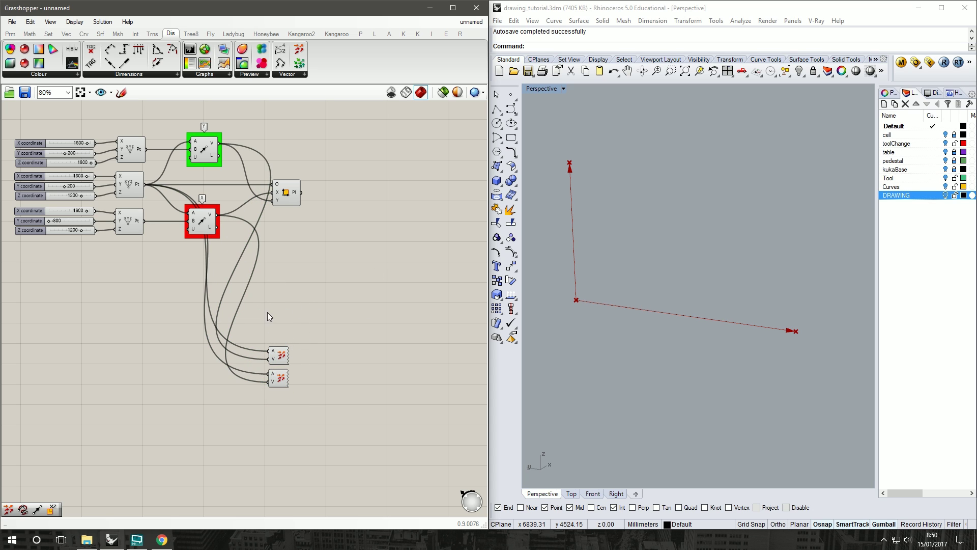
pyautogui.moveTo(286, 317); pyautogui.dragTo(283, 315, button='right')
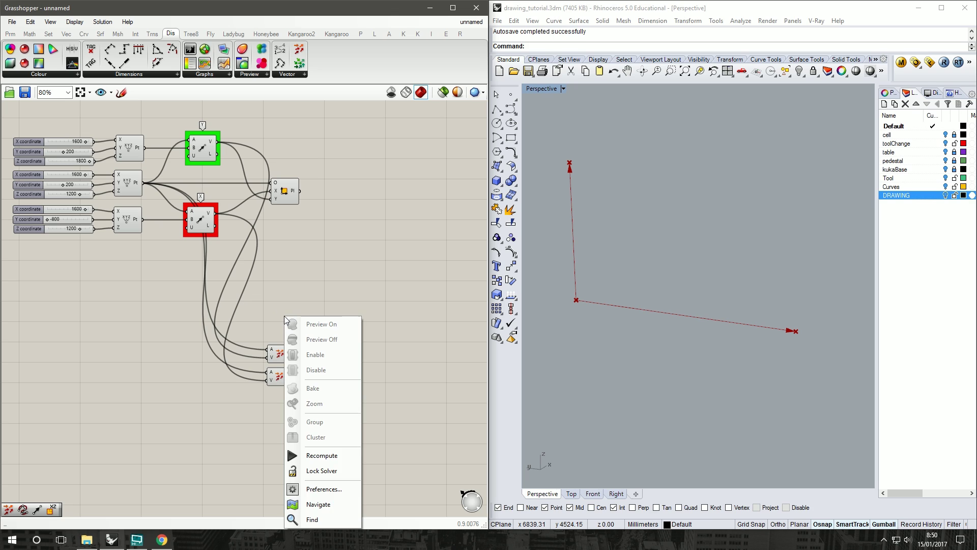
pyautogui.click(295, 297)
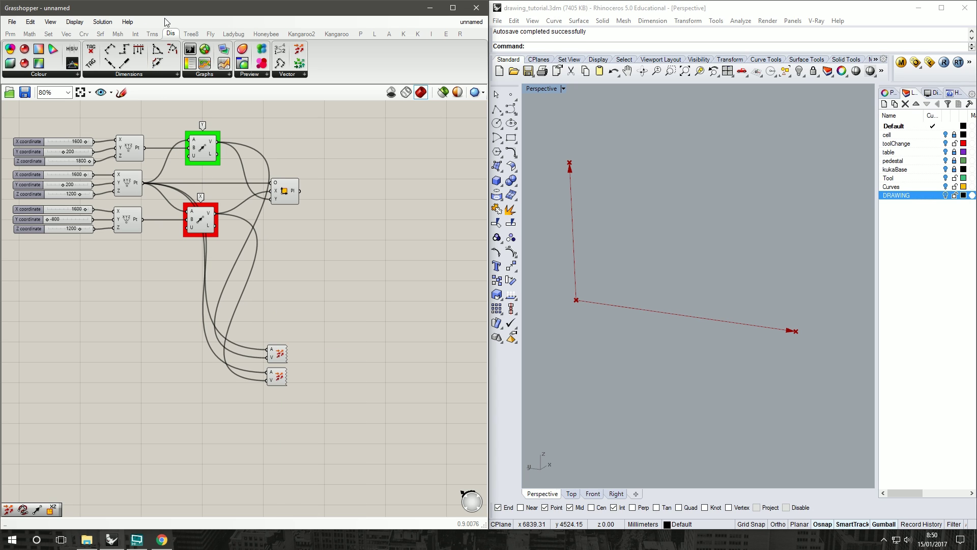
# - Add a Text Tag 3D component above the Vector Displays and connect the uppermost Construct Point to its location input
pyautogui.moveTo(89, 62); pyautogui.dragTo(314, 321)
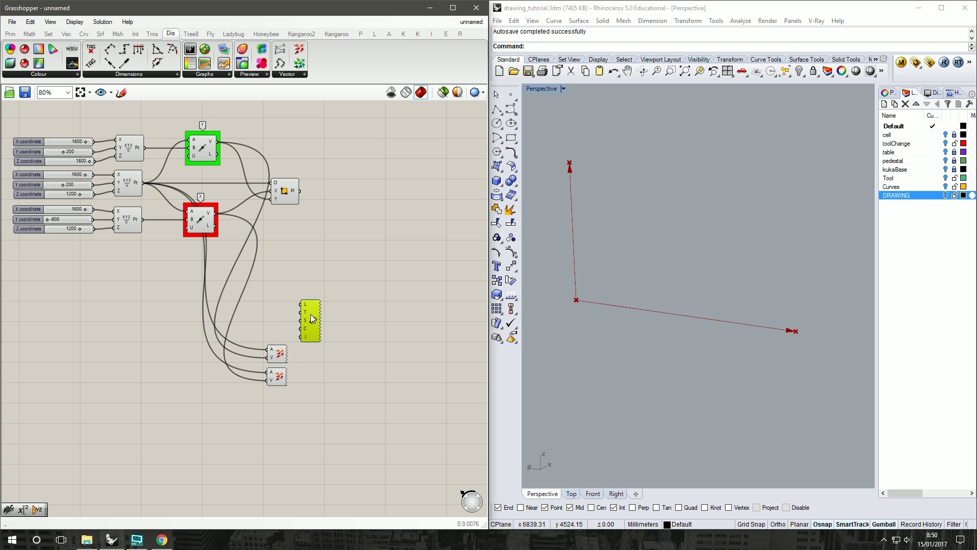
pyautogui.click(137, 143)
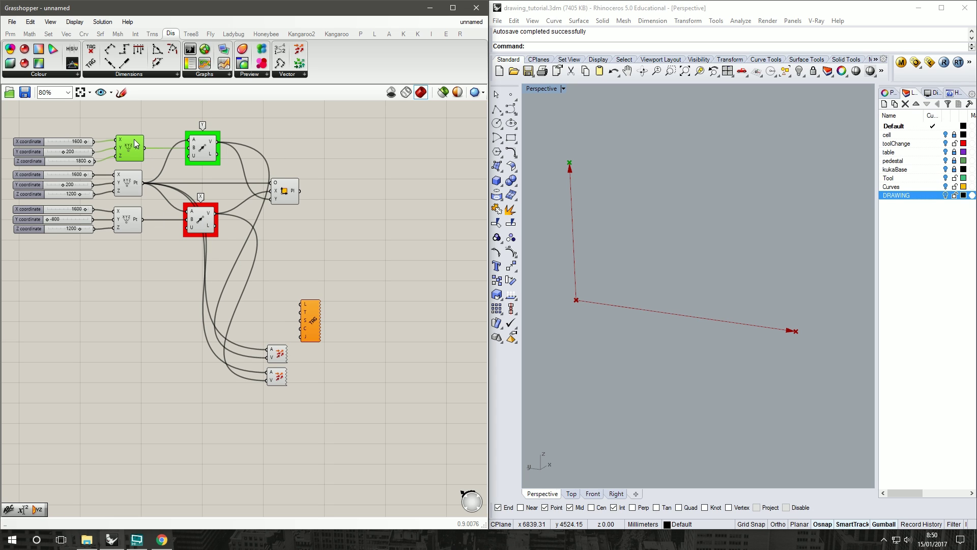
pyautogui.moveTo(147, 148); pyautogui.dragTo(321, 323)
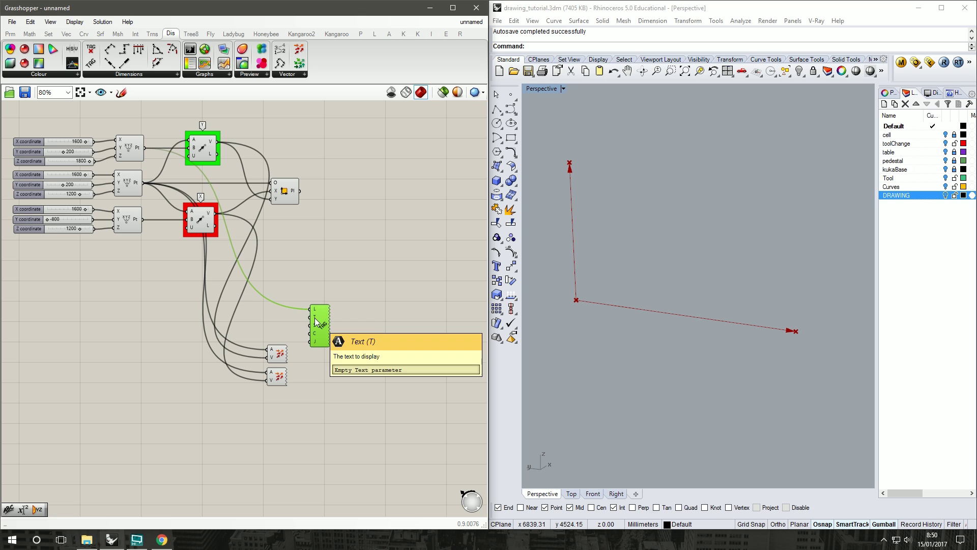
# - Set the text tag's displayed text to Y
pyautogui.rightClick(316, 322)
pyautogui.moveTo(369, 407)
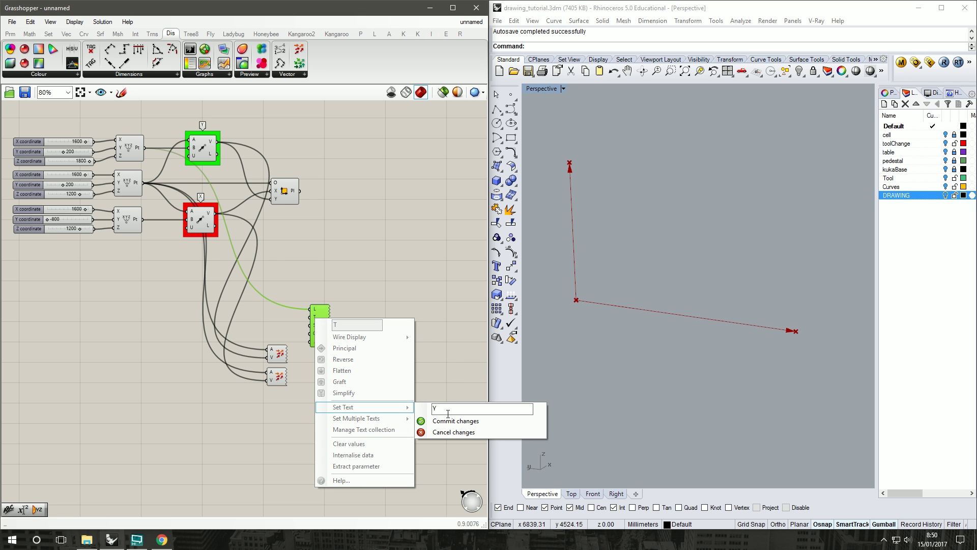
pyautogui.click(448, 421)
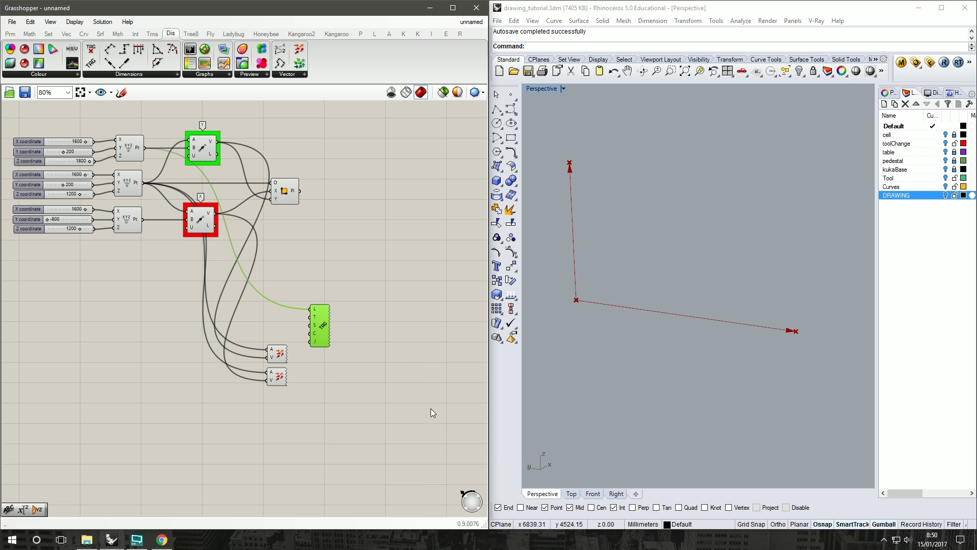
# - Set the text tag's size to 20
pyautogui.rightClick(314, 325)
pyautogui.moveTo(385, 425)
pyautogui.click(477, 430)
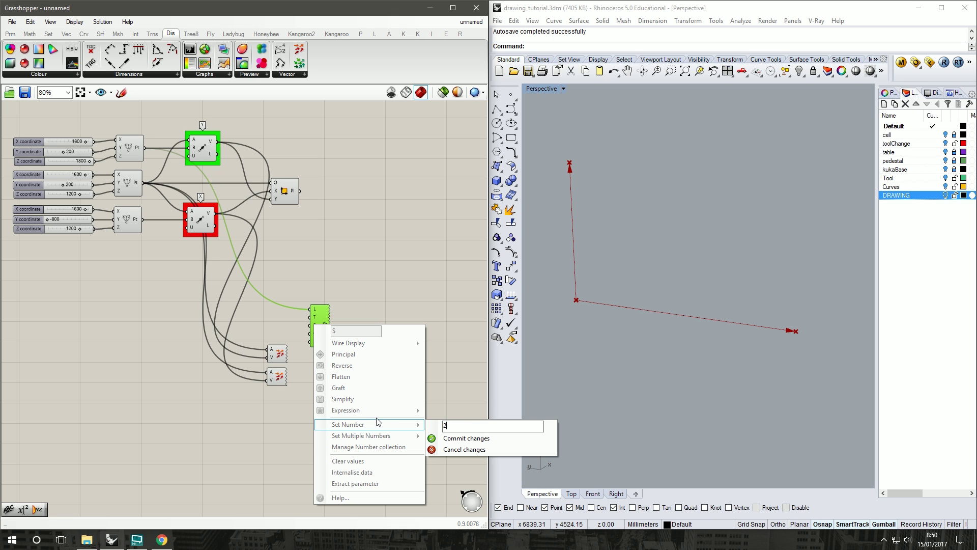
pyautogui.write('20')
pyautogui.click(437, 438)
# - Shift the text tag component slightly upward and add a number slider from 0 to 100 beside it
pyautogui.click(400, 386)
pyautogui.moveTo(318, 320); pyautogui.dragTo(311, 308)
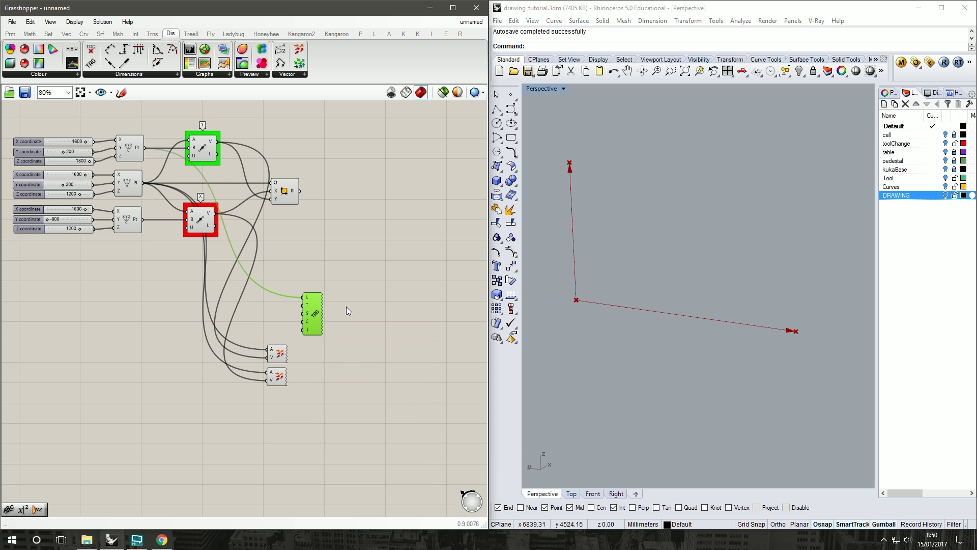
pyautogui.click(348, 311)
pyautogui.doubleClick(269, 321)
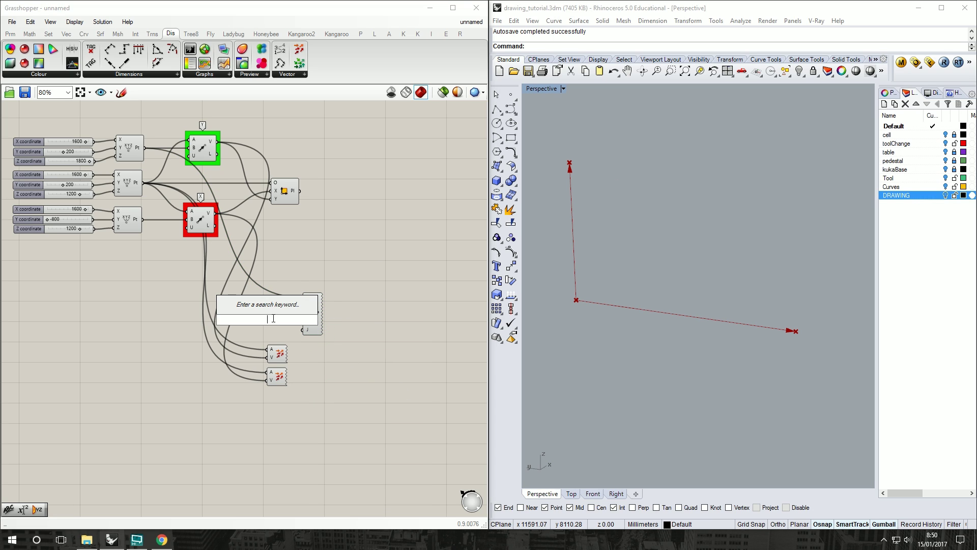
pyautogui.write('0<100')
pyautogui.press('Return')
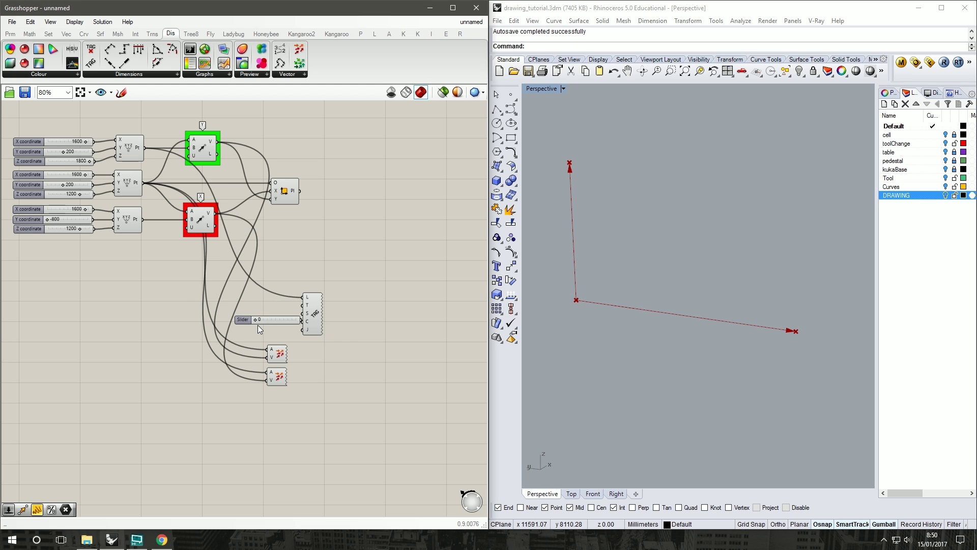
# - Connect the slider to the text tag's size input and set it to about 66
pyautogui.click(256, 326)
pyautogui.moveTo(289, 319)
pyautogui.mouseDown()
pyautogui.moveTo(275, 316)
pyautogui.moveTo(302, 312)
pyautogui.mouseUp()
pyautogui.rightClick(299, 311)
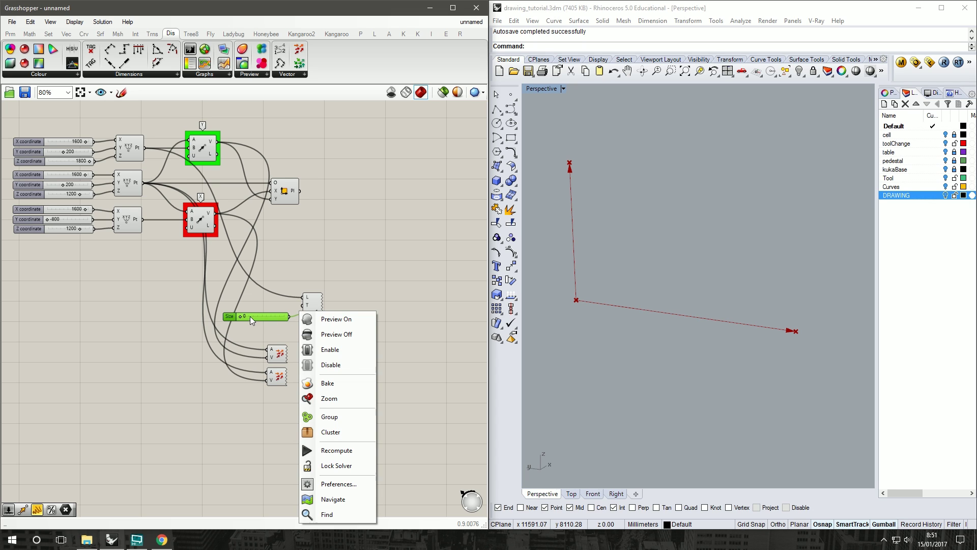
pyautogui.click(239, 319)
pyautogui.moveTo(243, 316); pyautogui.dragTo(271, 313)
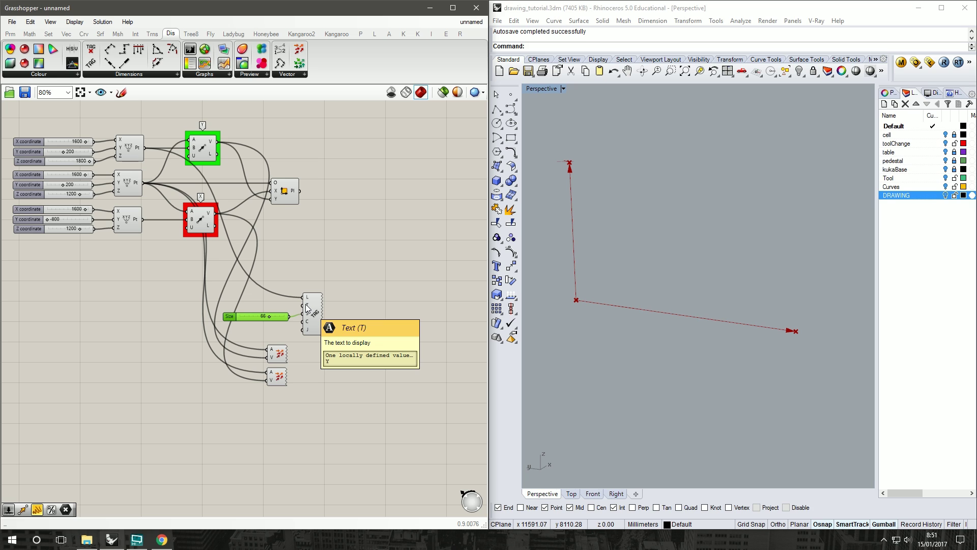
pyautogui.moveTo(540, 219); pyautogui.dragTo(568, 223, button='right')
pyautogui.moveTo(584, 133); pyautogui.dragTo(566, 179, button='right')
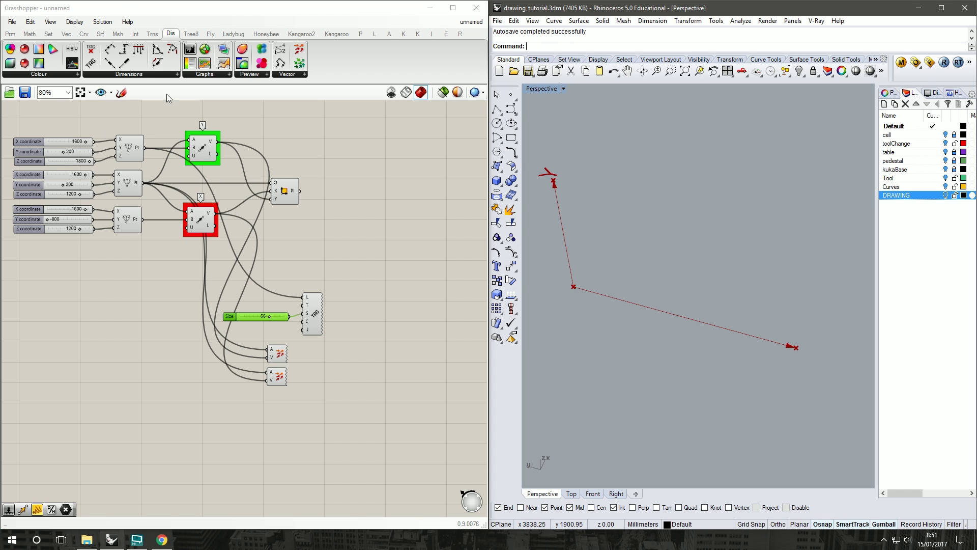
# - Add a YZ Plane component with its origin at the upper point and feed its plane into the text tag's location input
pyautogui.click(10, 33)
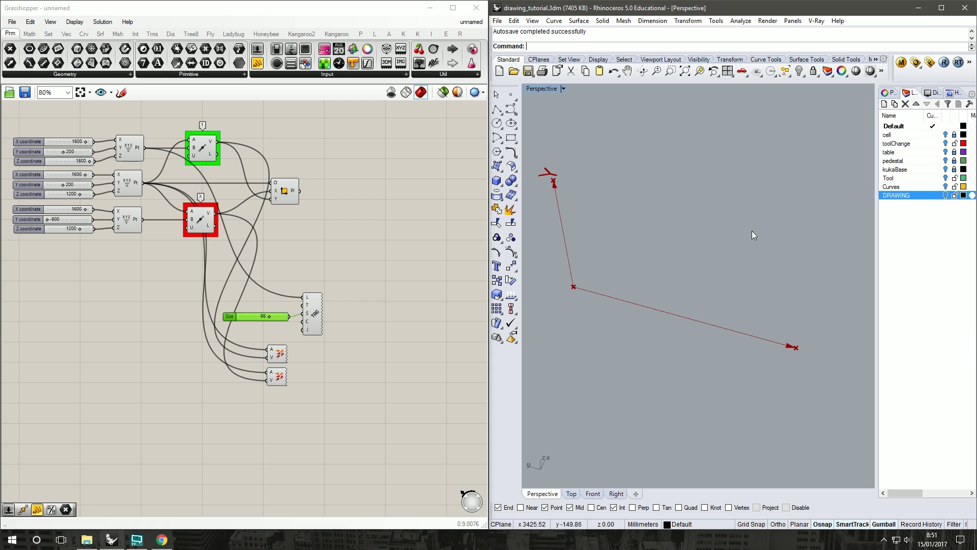
pyautogui.moveTo(597, 206); pyautogui.dragTo(623, 201, button='right')
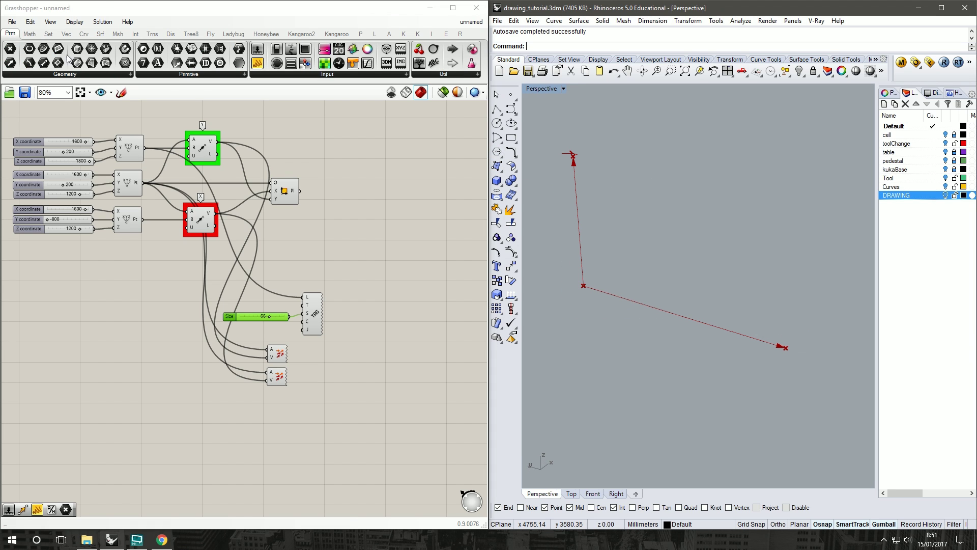
pyautogui.click(66, 34)
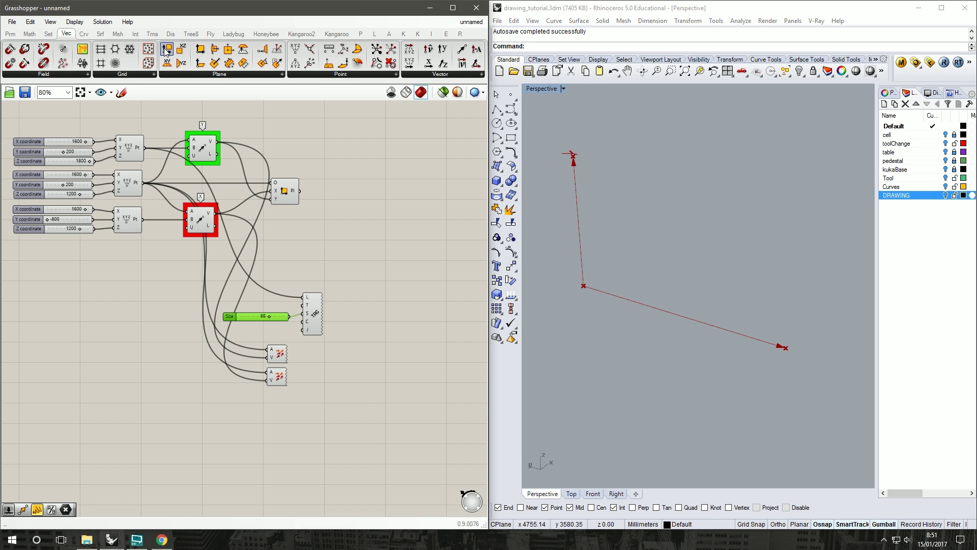
pyautogui.click(272, 76)
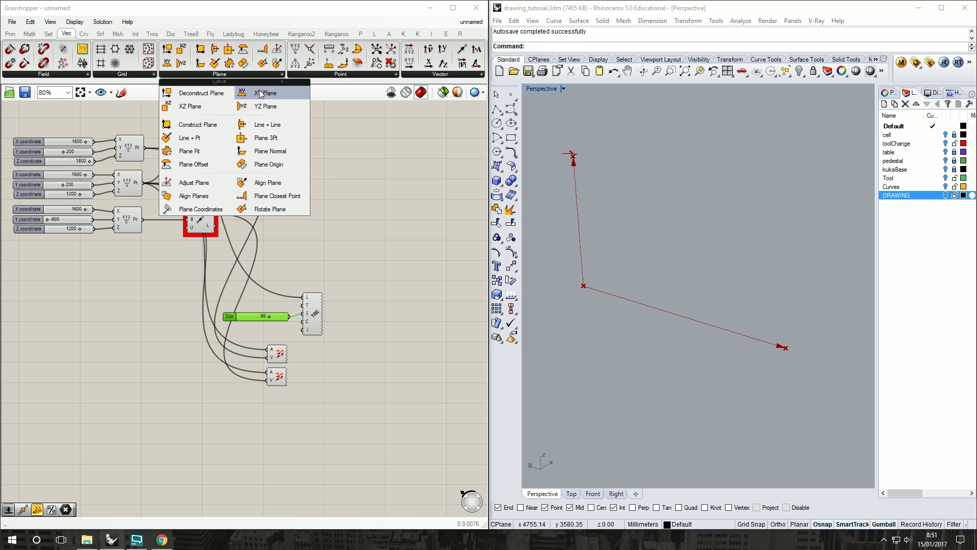
pyautogui.click(260, 106)
pyautogui.click(285, 267)
pyautogui.moveTo(145, 148); pyautogui.dragTo(304, 297)
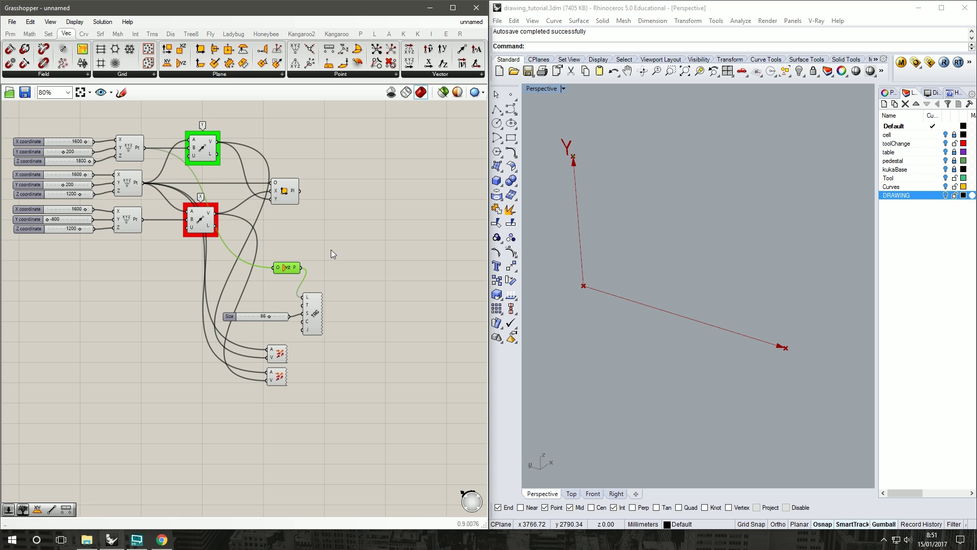
pyautogui.moveTo(285, 265); pyautogui.dragTo(269, 295)
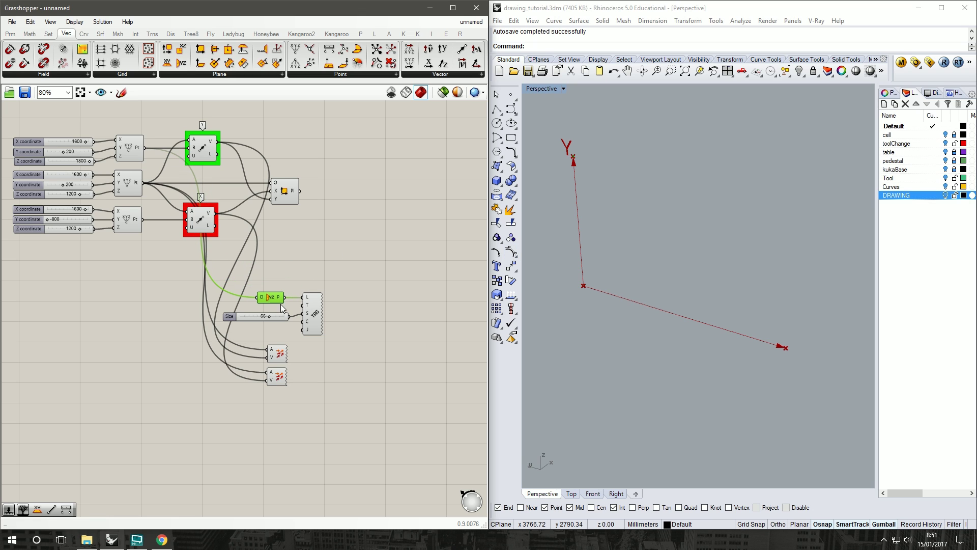
# - Move the text tag with its YZ Plane and size slider down beside the vector display components
pyautogui.moveTo(355, 395); pyautogui.dragTo(219, 285)
pyautogui.moveTo(310, 316); pyautogui.dragTo(226, 343)
pyautogui.click(272, 374)
pyautogui.moveTo(273, 374); pyautogui.dragTo(307, 356, button='right')
pyautogui.doubleClick(241, 345)
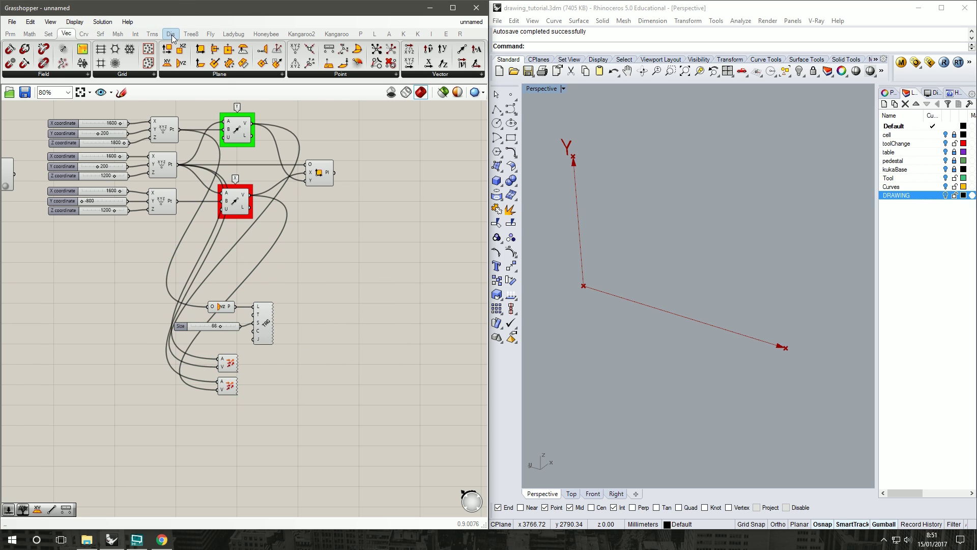
# - Add a Colour Swatch below the size slider and connect it to the text tag's colour input
pyautogui.click(10, 33)
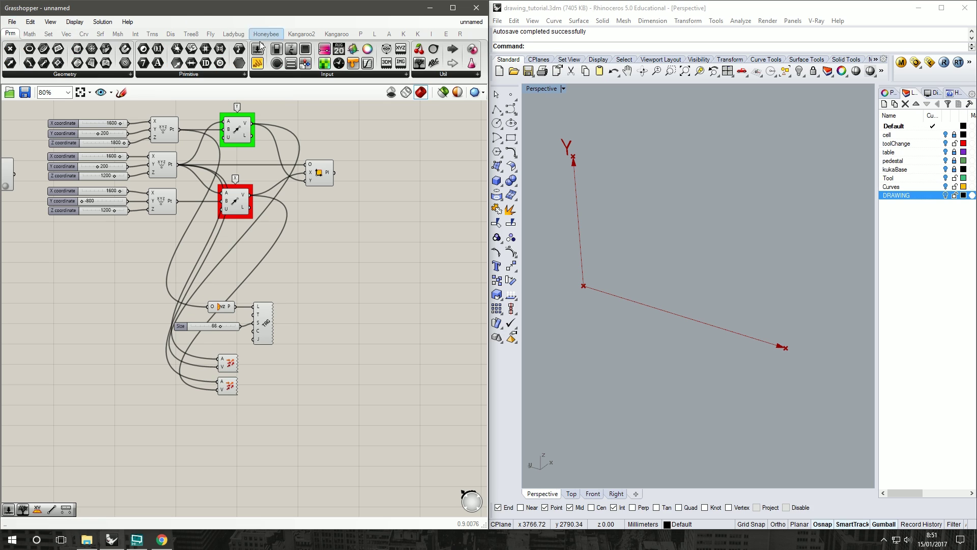
pyautogui.click(334, 75)
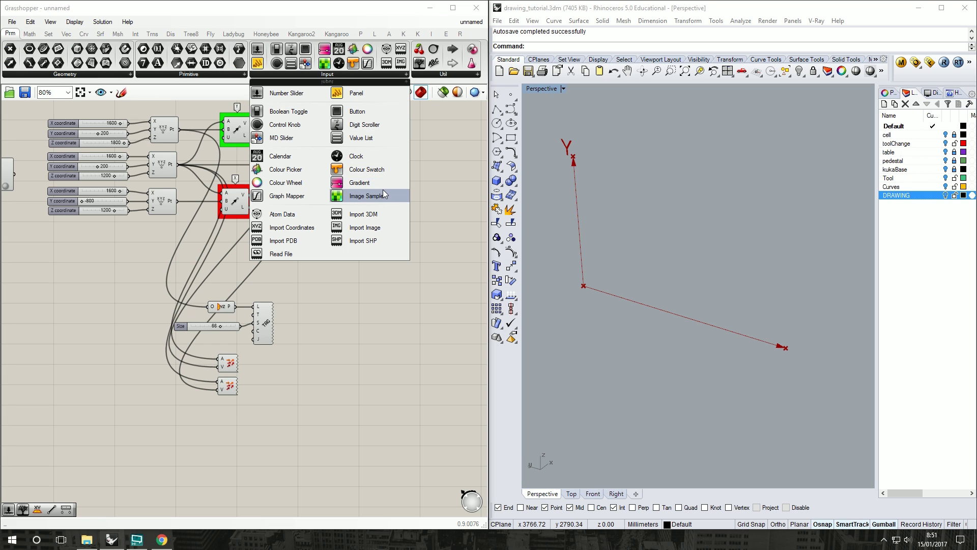
pyautogui.click(374, 171)
pyautogui.click(222, 346)
pyautogui.moveTo(242, 345); pyautogui.dragTo(207, 343)
# - Set the Y tag's colour swatch to bright green with hue 101°, saturation 100 and value 100
pyautogui.rightClick(230, 345)
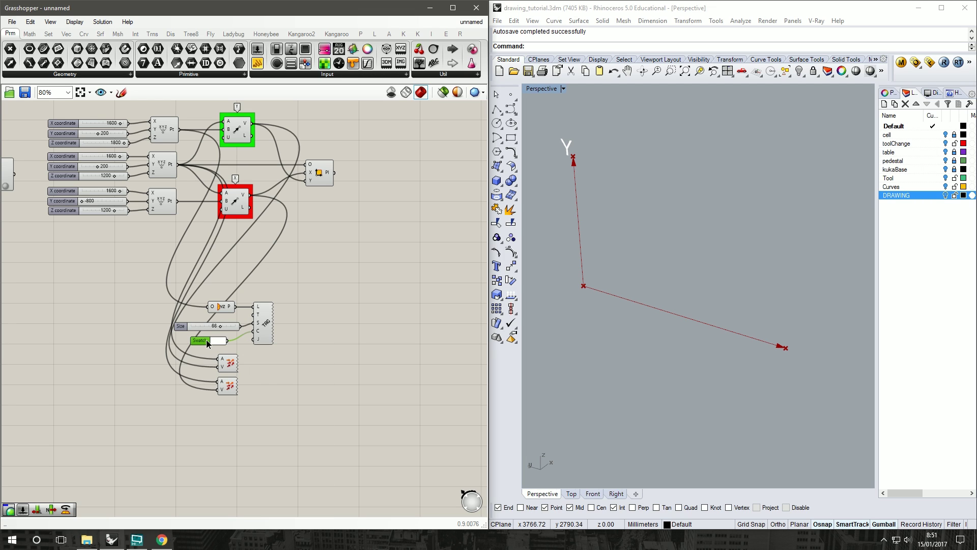
pyautogui.click(220, 341)
pyautogui.moveTo(250, 456); pyautogui.dragTo(371, 462)
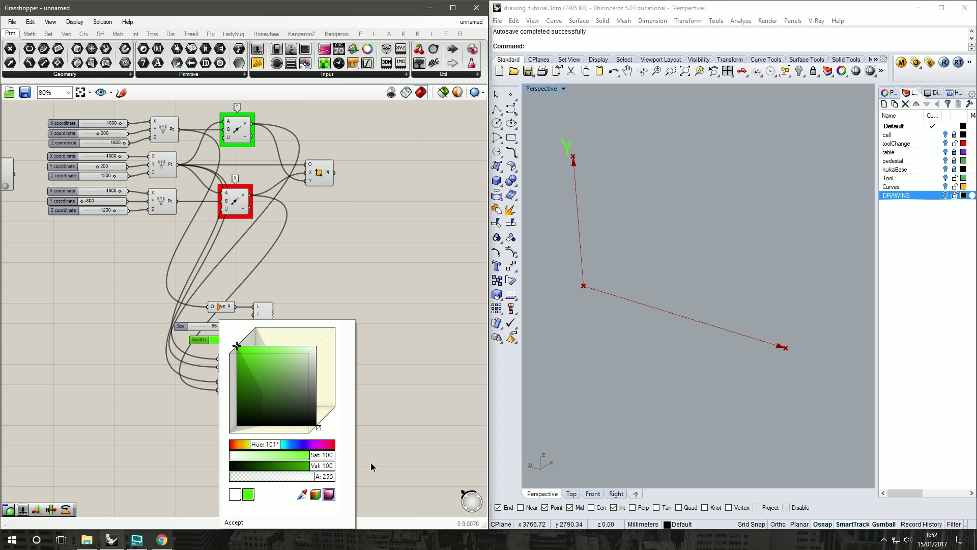
pyautogui.click(154, 463)
# - Duplicate the Y label components below the vector displays and connect the lowest constructed point to the copied YZ Plane's origin
pyautogui.moveTo(259, 410); pyautogui.dragTo(260, 400, button='right')
pyautogui.moveTo(291, 271); pyautogui.dragTo(200, 326)
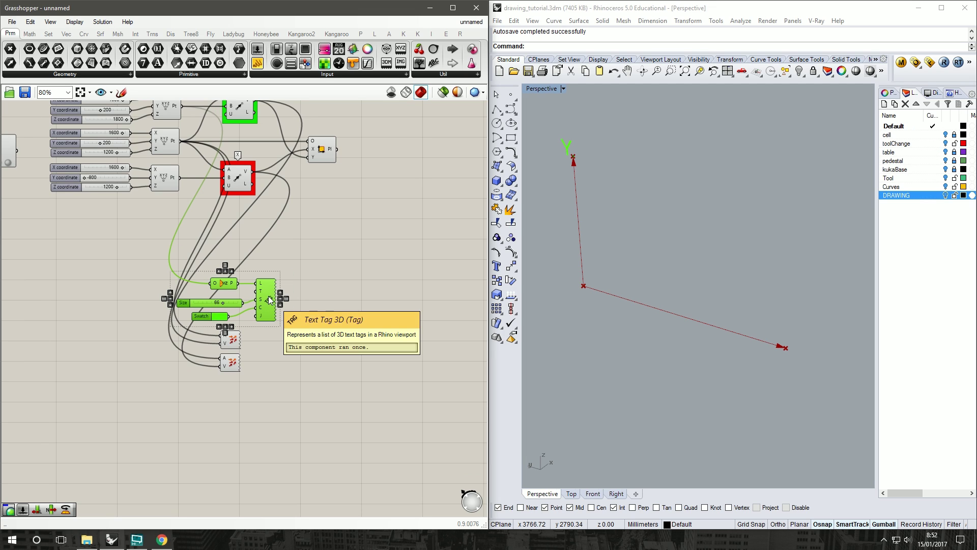
pyautogui.moveTo(269, 300); pyautogui.dragTo(277, 407)
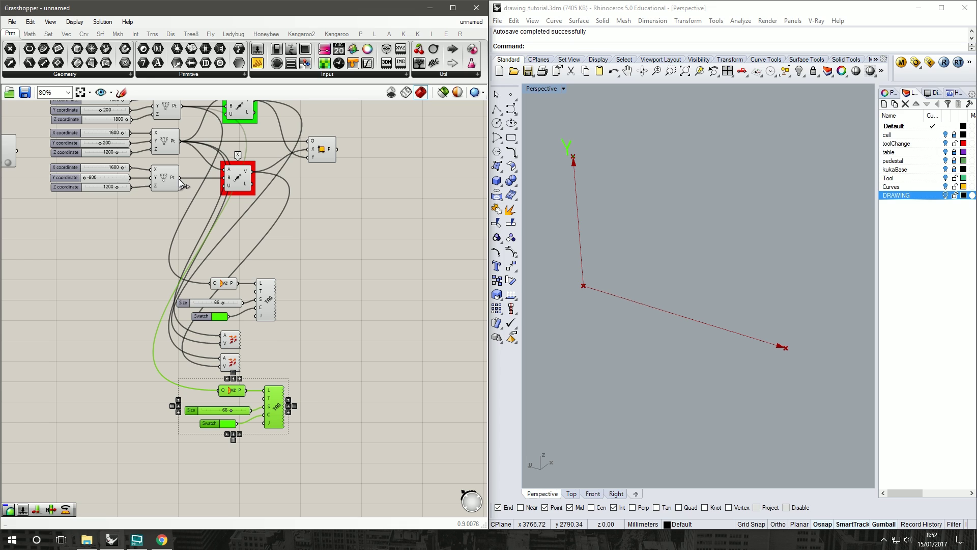
pyautogui.moveTo(130, 222); pyautogui.dragTo(219, 391)
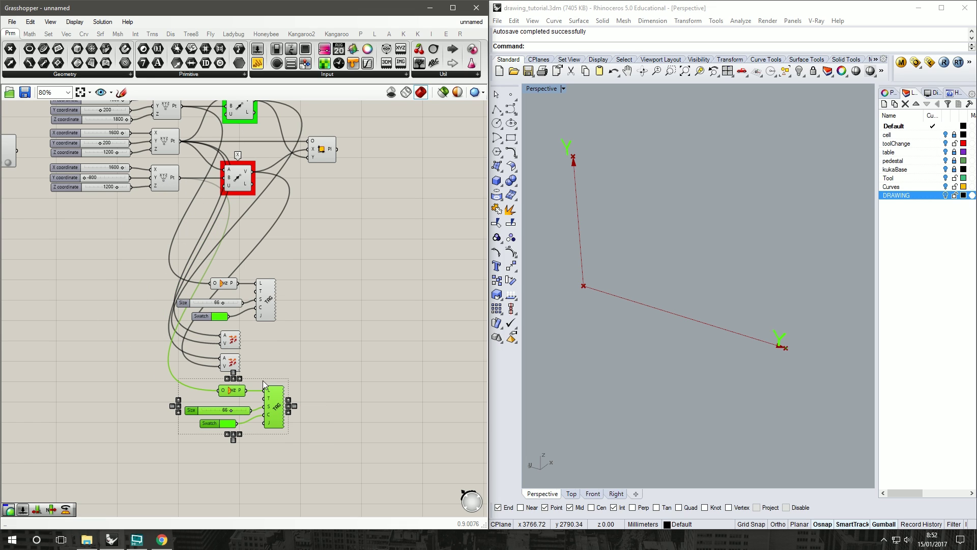
# - Set the duplicated text tag's displayed text to X
pyautogui.click(260, 402)
pyautogui.rightClick(267, 402)
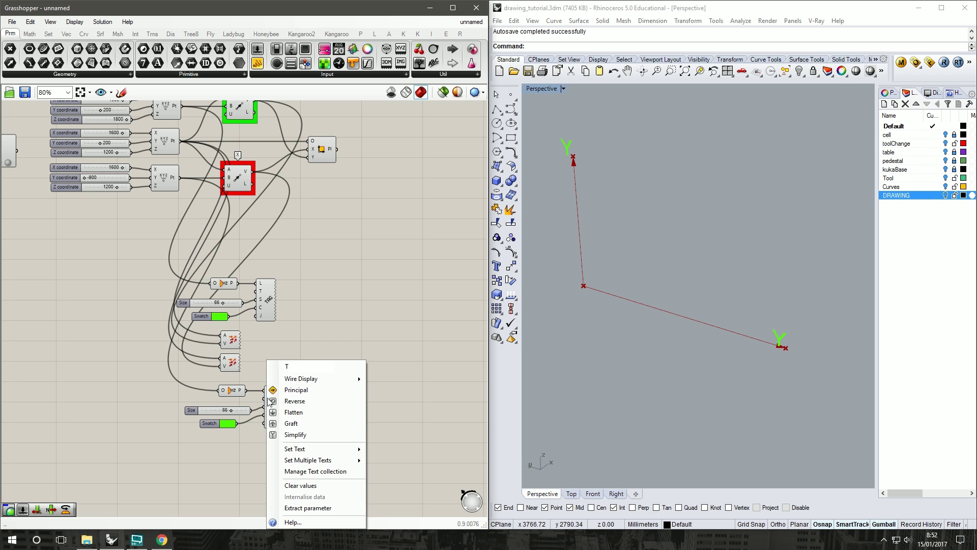
pyautogui.moveTo(321, 448)
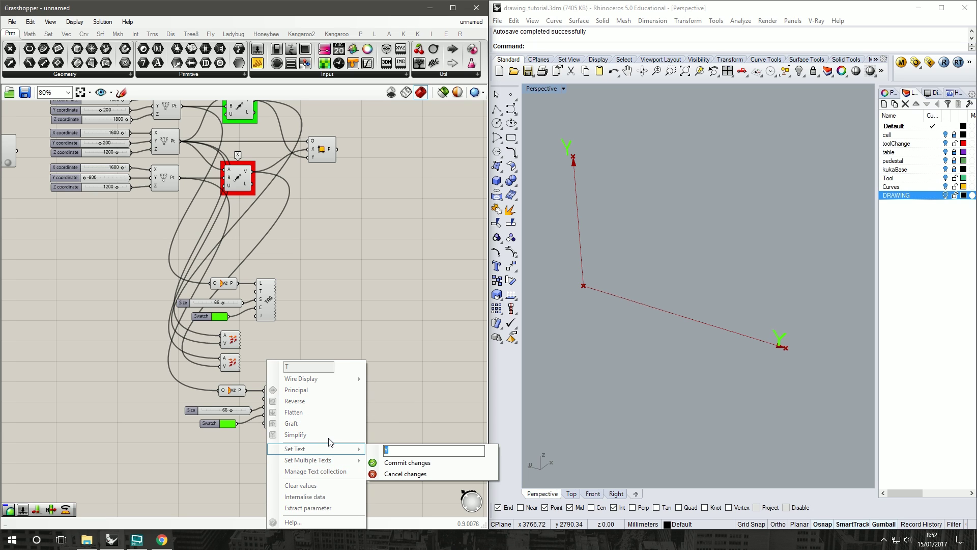
pyautogui.click(402, 462)
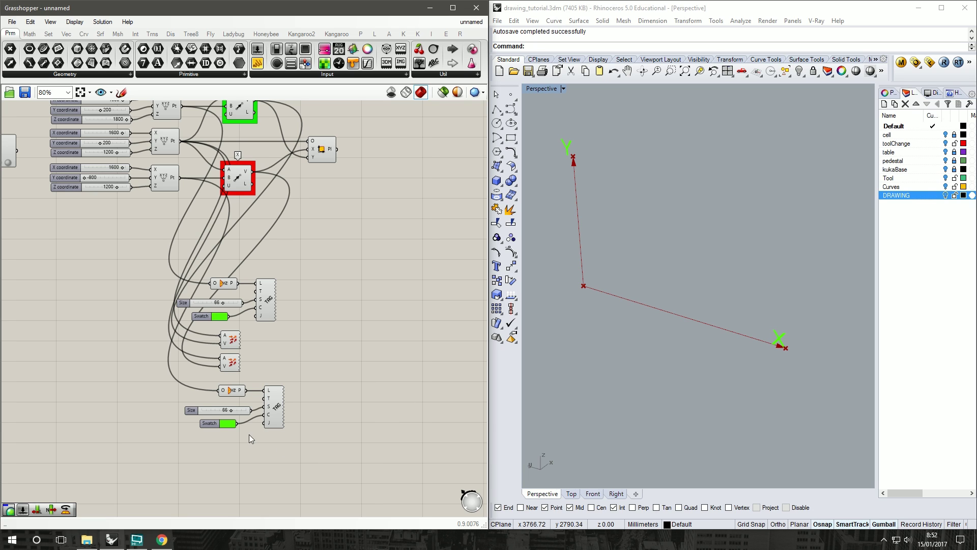
# - Change the X tag's colour swatch to red and set its text justification to Bottom Right
pyautogui.click(229, 425)
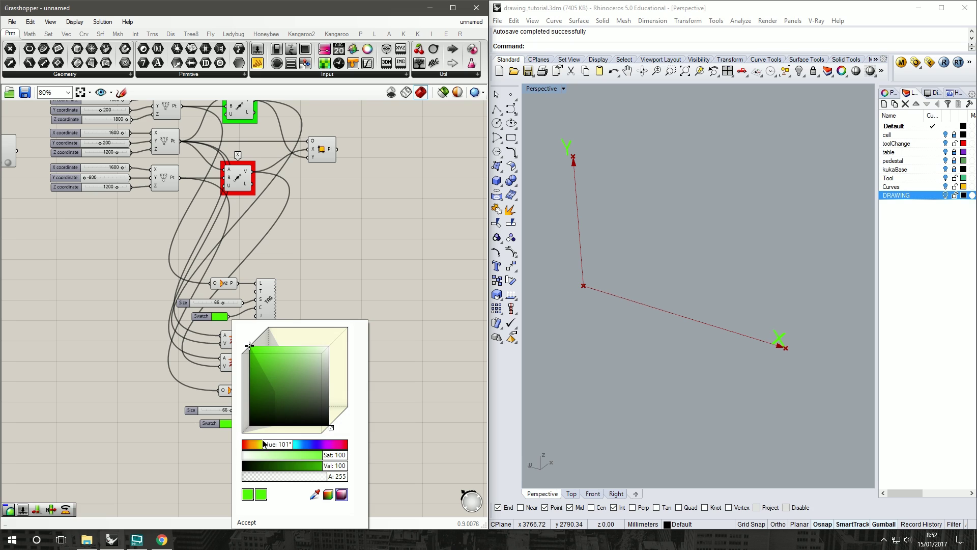
pyautogui.moveTo(264, 444); pyautogui.dragTo(190, 431)
pyautogui.click(246, 523)
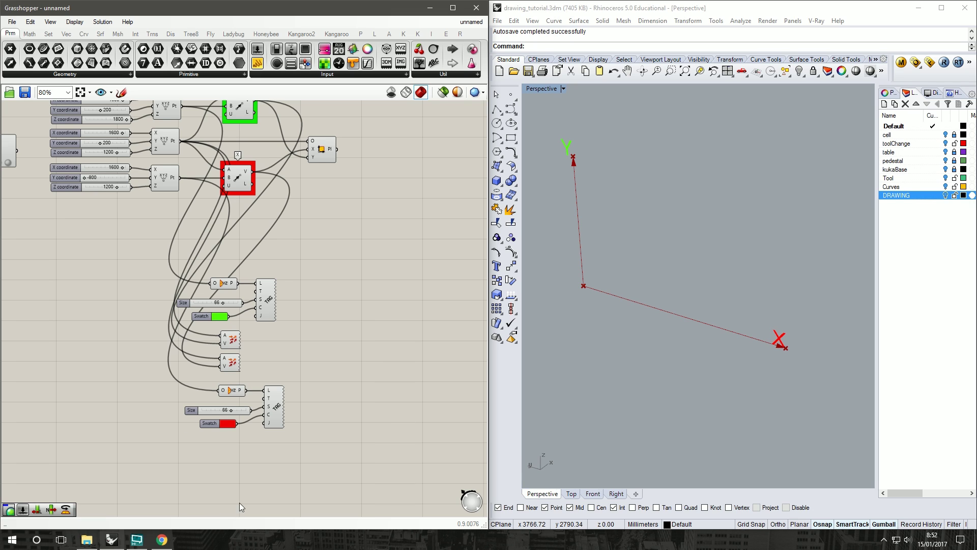
pyautogui.rightClick(270, 423)
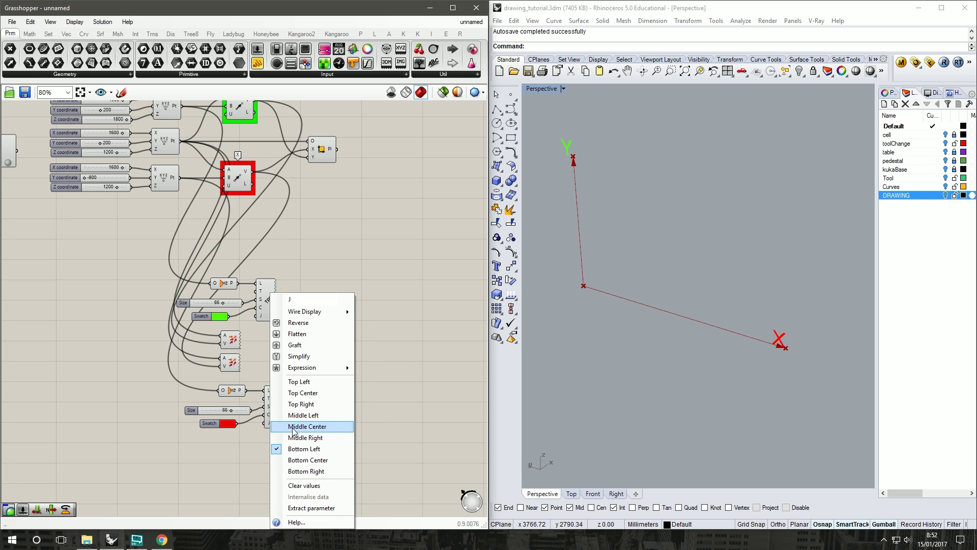
pyautogui.click(317, 472)
pyautogui.moveTo(700, 253); pyautogui.dragTo(743, 242, button='right')
# - Reposition the Construct Plane component farther from the vectors and shift the label and vector display components down out of the way
pyautogui.moveTo(314, 147); pyautogui.dragTo(352, 136)
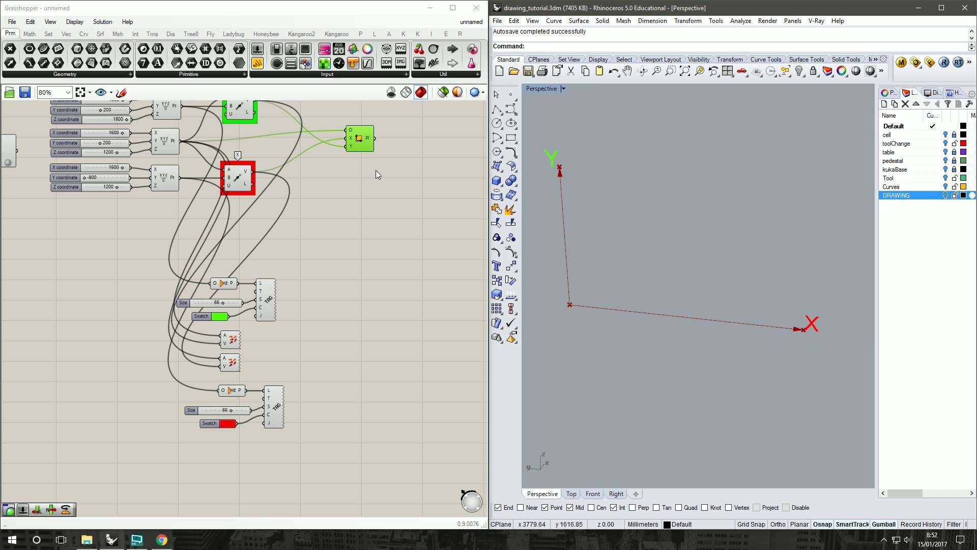
pyautogui.moveTo(363, 146); pyautogui.dragTo(357, 154)
pyautogui.moveTo(317, 278); pyautogui.dragTo(101, 461)
pyautogui.moveTo(273, 411); pyautogui.dragTo(243, 453)
pyautogui.click(343, 308)
pyautogui.moveTo(389, 153); pyautogui.dragTo(231, 219, button='right')
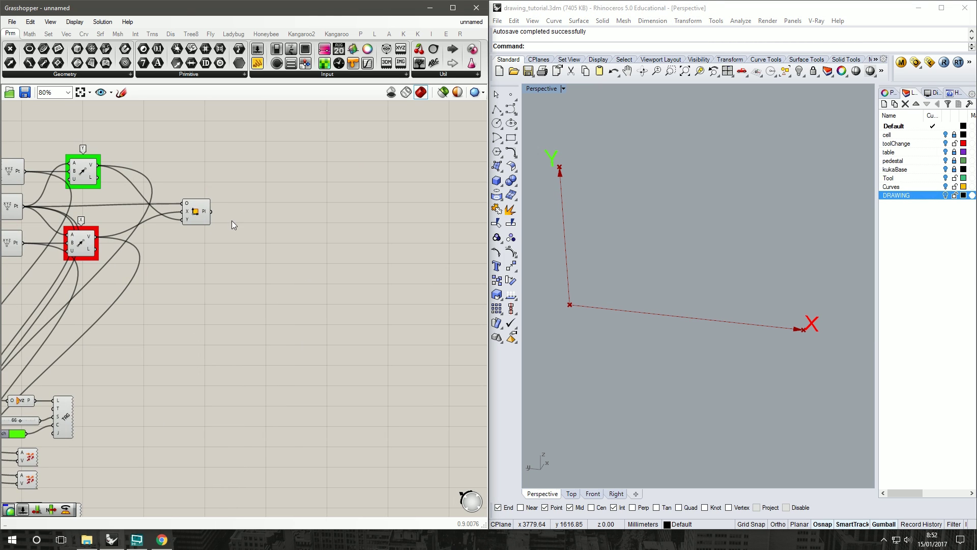
pyautogui.moveTo(193, 210); pyautogui.dragTo(190, 215)
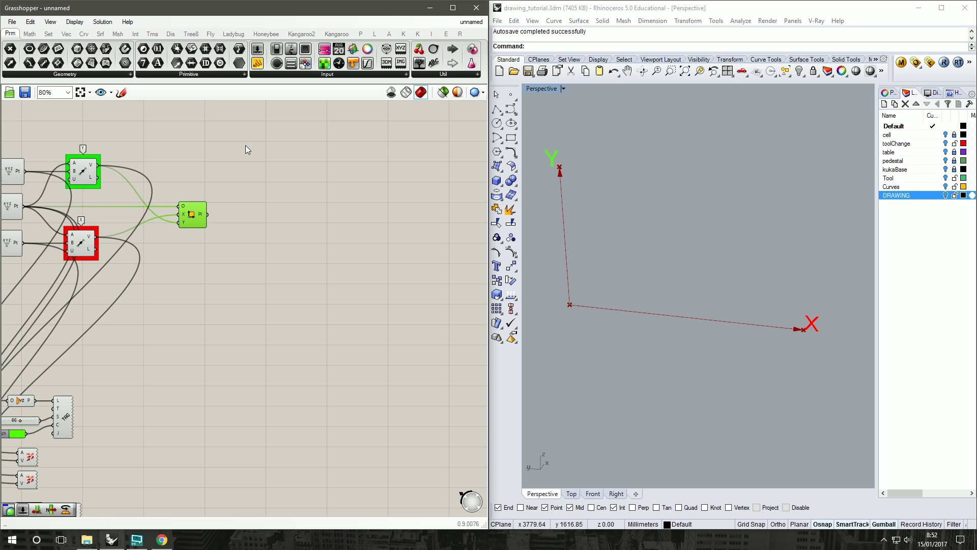
# - Add an Orient component beyond the Construct Plane component
pyautogui.scroll(-6, 546, 292)
pyautogui.moveTo(598, 311); pyautogui.dragTo(588, 352, button='right')
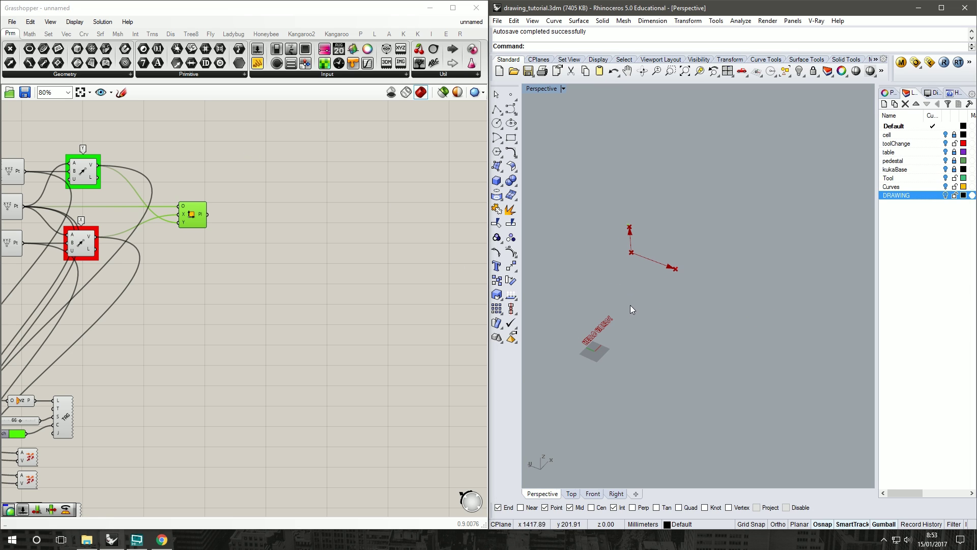
pyautogui.moveTo(661, 214); pyautogui.dragTo(609, 218, button='right')
pyautogui.scroll(3, 612, 224)
pyautogui.scroll(2, 684, 276)
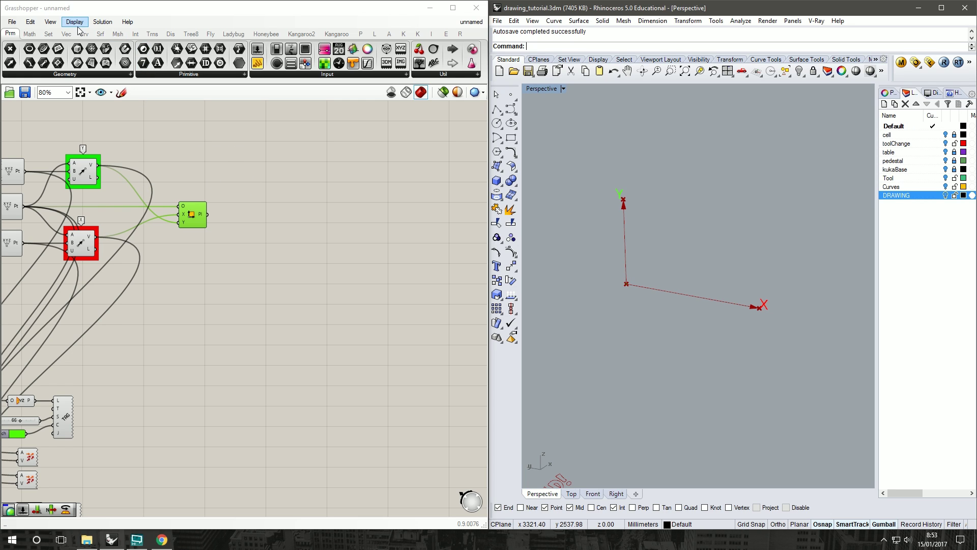
pyautogui.moveTo(182, 39)
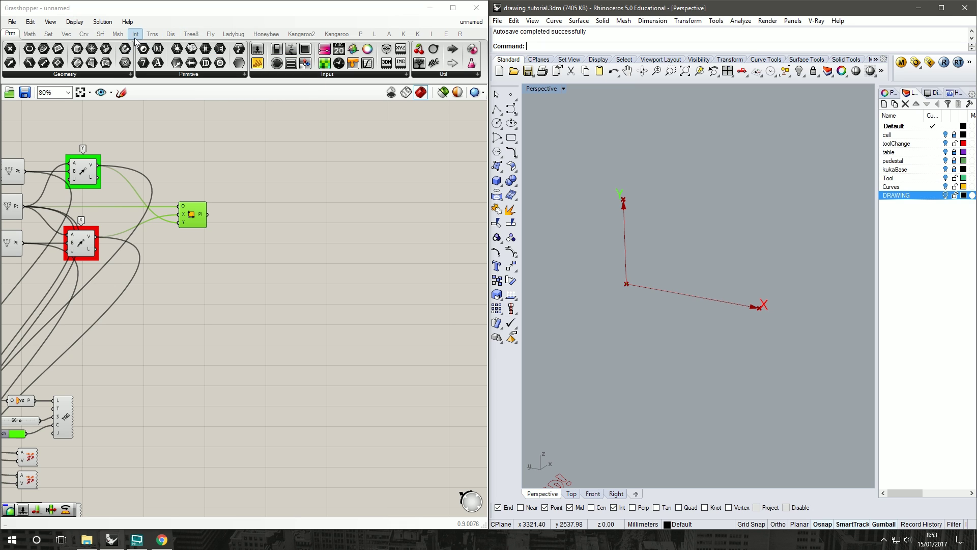
pyautogui.click(151, 34)
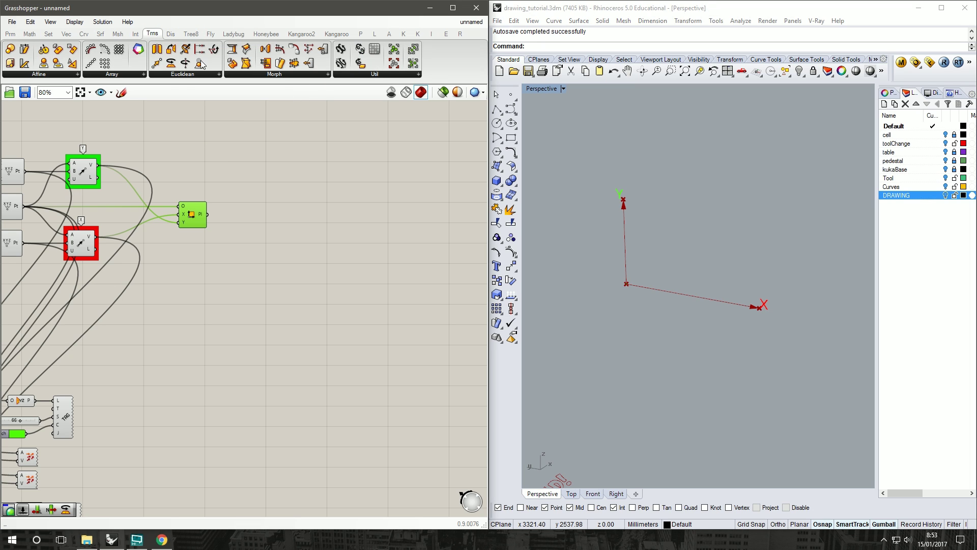
pyautogui.click(190, 74)
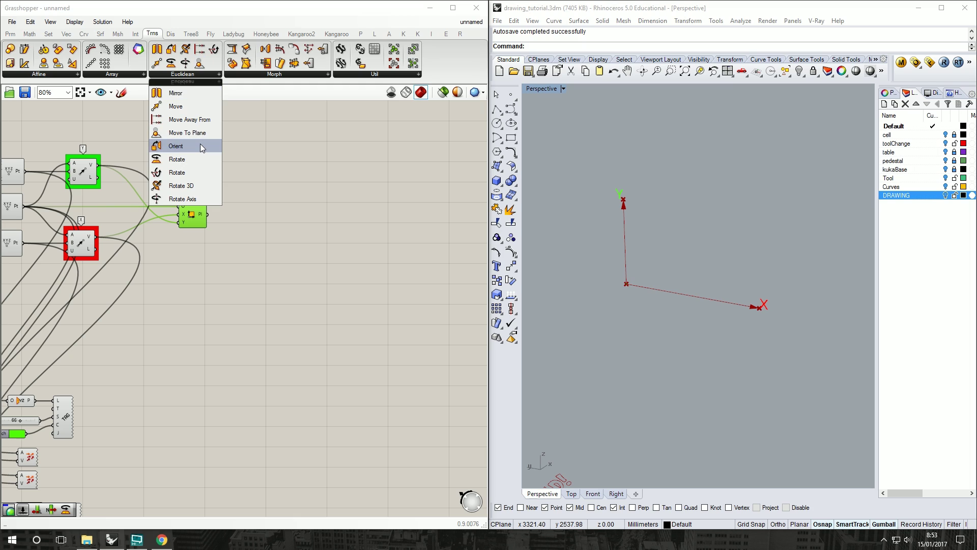
pyautogui.moveTo(200, 144); pyautogui.dragTo(279, 238)
pyautogui.moveTo(280, 239)
pyautogui.mouseDown()
pyautogui.moveTo(315, 245)
pyautogui.moveTo(275, 233)
pyautogui.mouseUp()
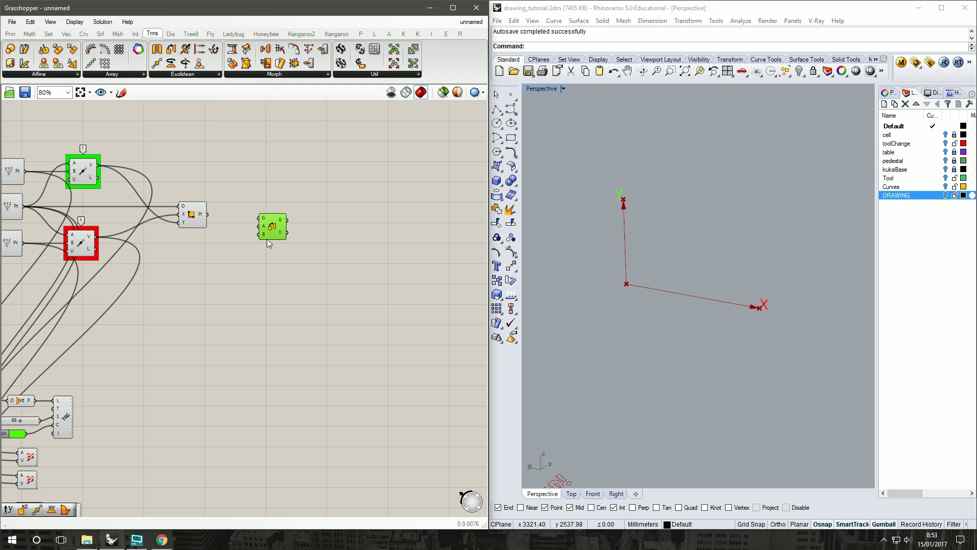
# - Connect the DRAWING layer geometry pipeline to the Orient component's geometry input and move the pipeline above the coordinate sliders
pyautogui.scroll(-3, 261, 223)
pyautogui.scroll(2, 33, 207)
pyautogui.moveTo(42, 207); pyautogui.dragTo(366, 215)
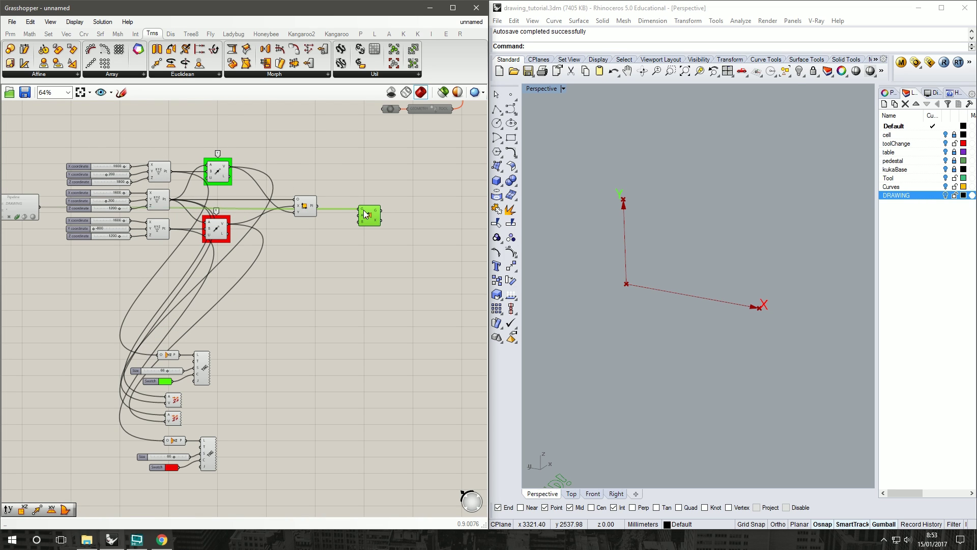
pyautogui.moveTo(9, 206); pyautogui.dragTo(106, 120)
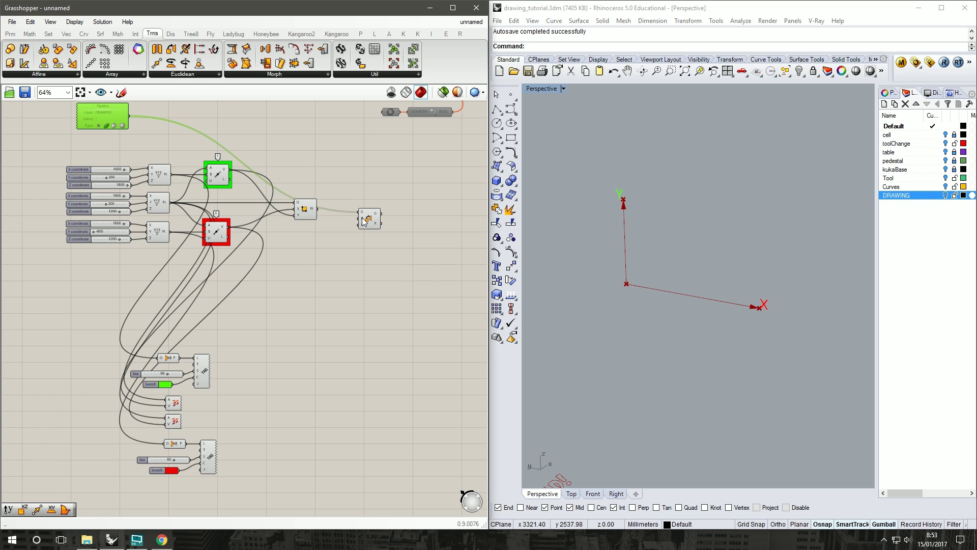
# - Add an XY Plane component between Construct Plane and Orient, next to Orient's source plane input
pyautogui.moveTo(687, 356); pyautogui.dragTo(655, 337, button='right')
pyautogui.scroll(5, 655, 338)
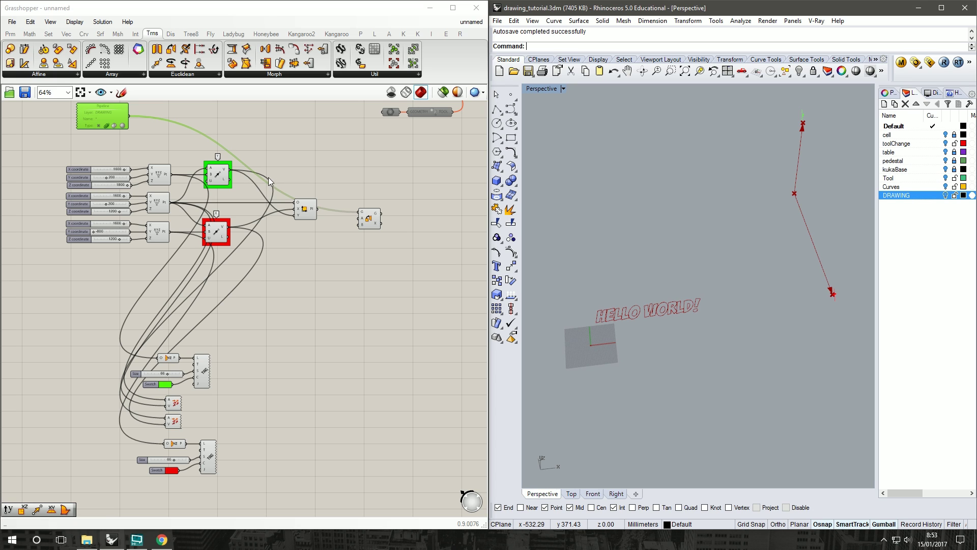
pyautogui.click(72, 40)
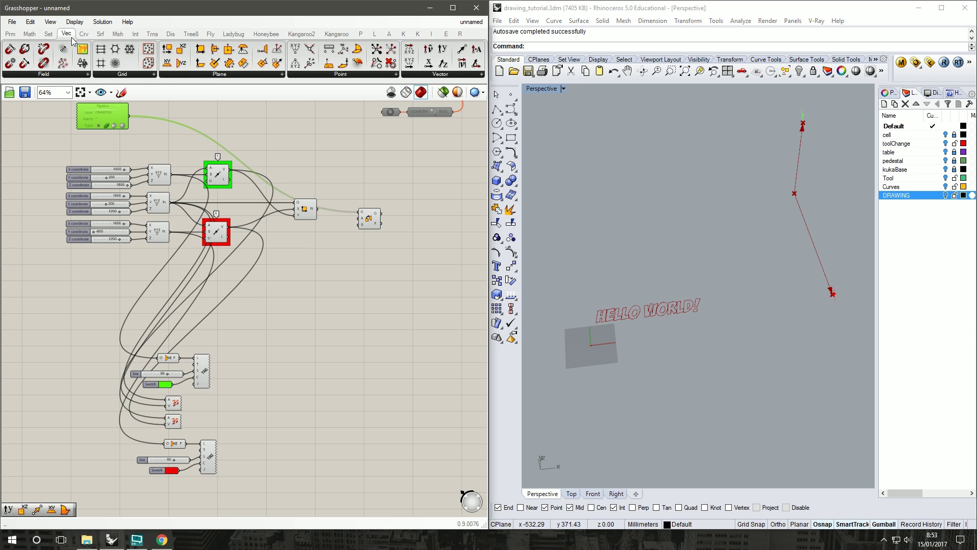
pyautogui.click(250, 76)
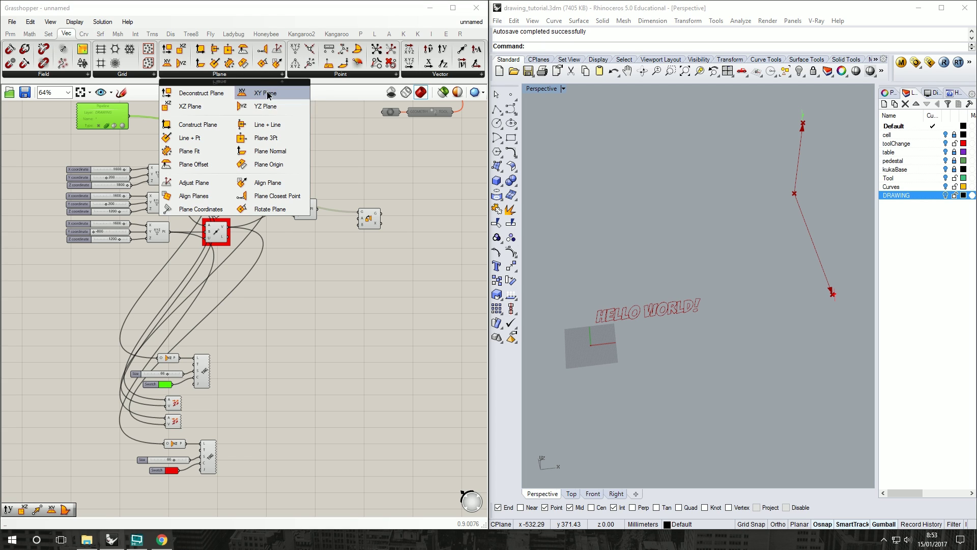
pyautogui.moveTo(266, 91); pyautogui.dragTo(264, 210)
pyautogui.moveTo(307, 247); pyautogui.dragTo(348, 219)
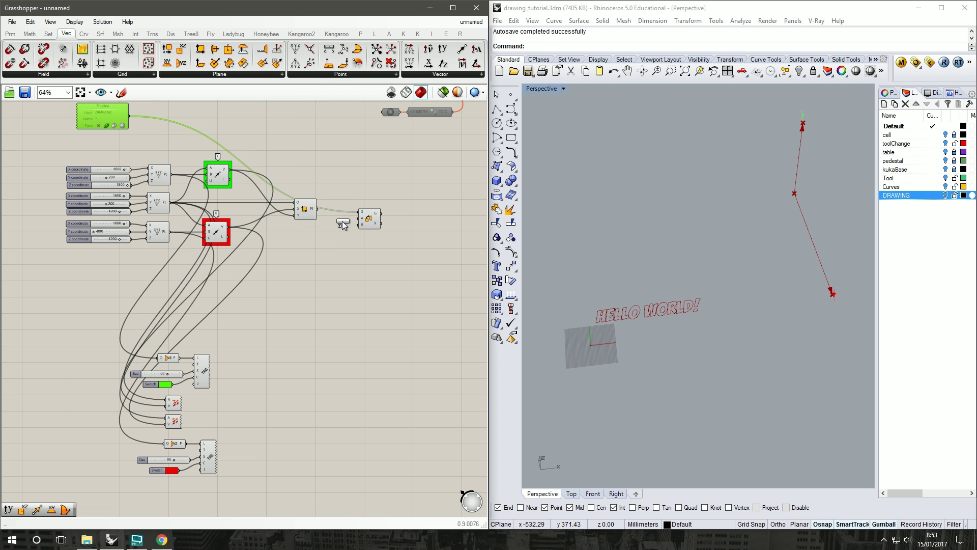
# - Connect the XY Plane output to the Orient component's source plane input and nudge Orient slightly farther out
pyautogui.scroll(3, 348, 218)
pyautogui.click(374, 228)
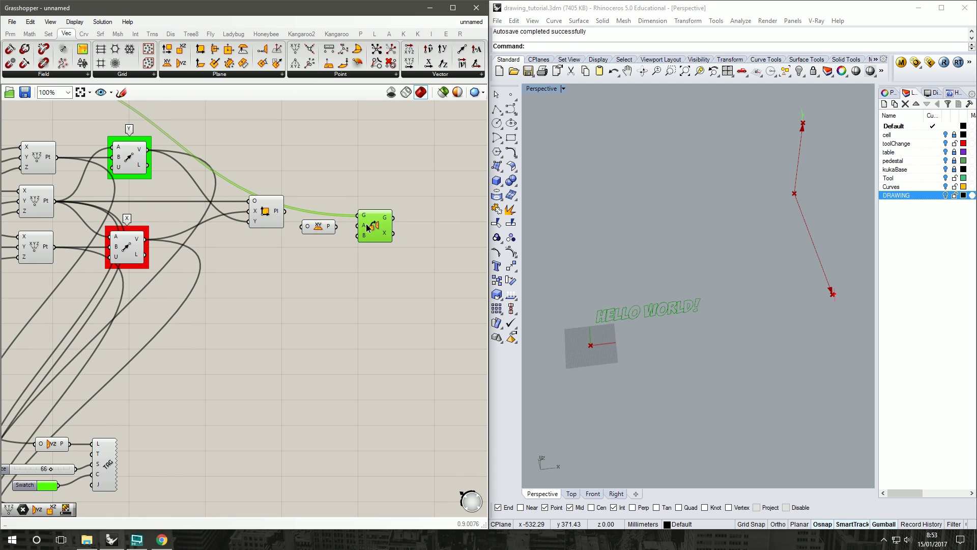
pyautogui.moveTo(336, 226); pyautogui.dragTo(357, 227)
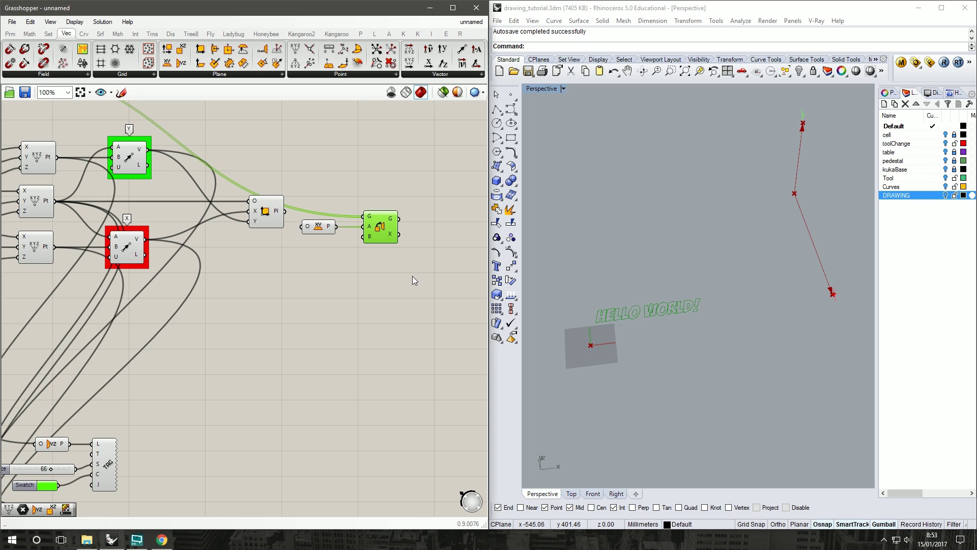
pyautogui.click(311, 226)
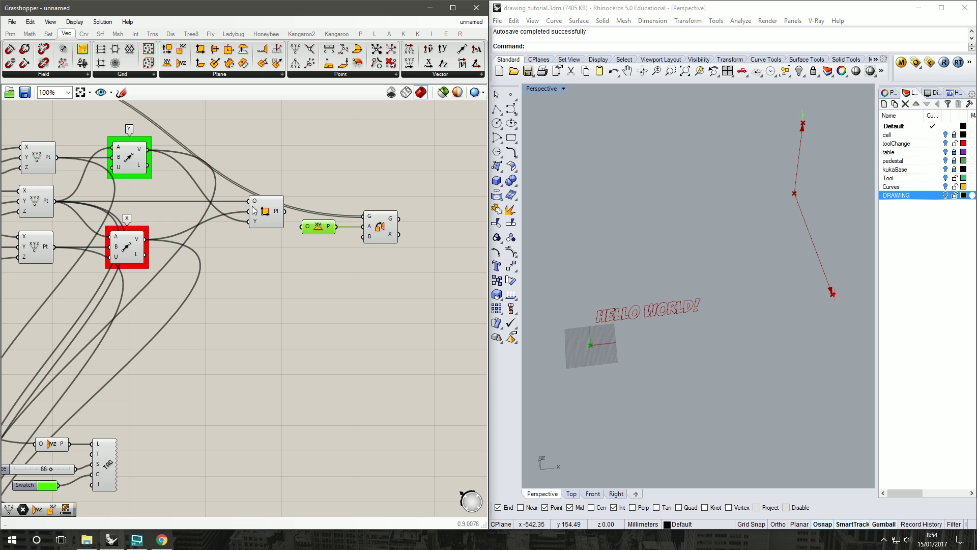
# - Move the Construct Plane component closer to the vectors and connect its plane output to Orient's target plane input
pyautogui.click(381, 241)
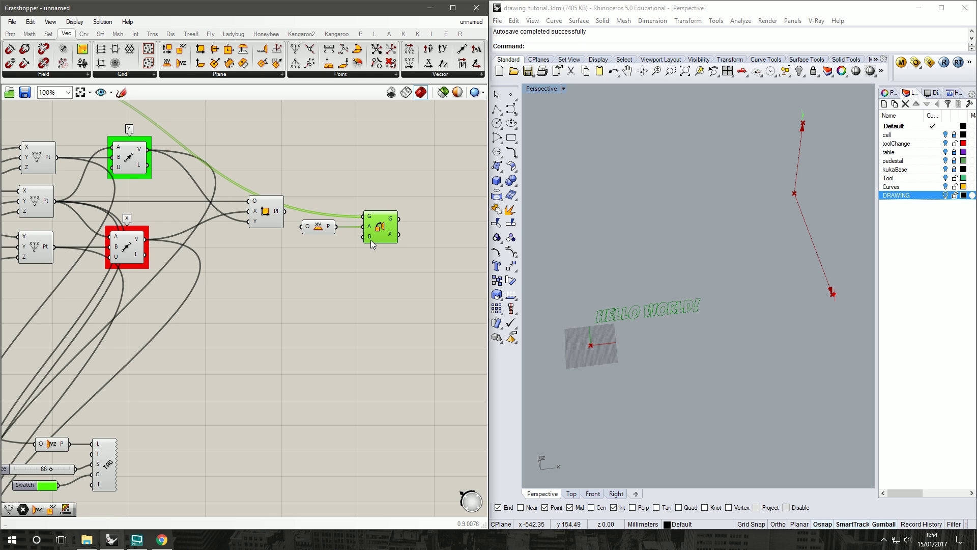
pyautogui.moveTo(274, 216); pyautogui.dragTo(231, 215)
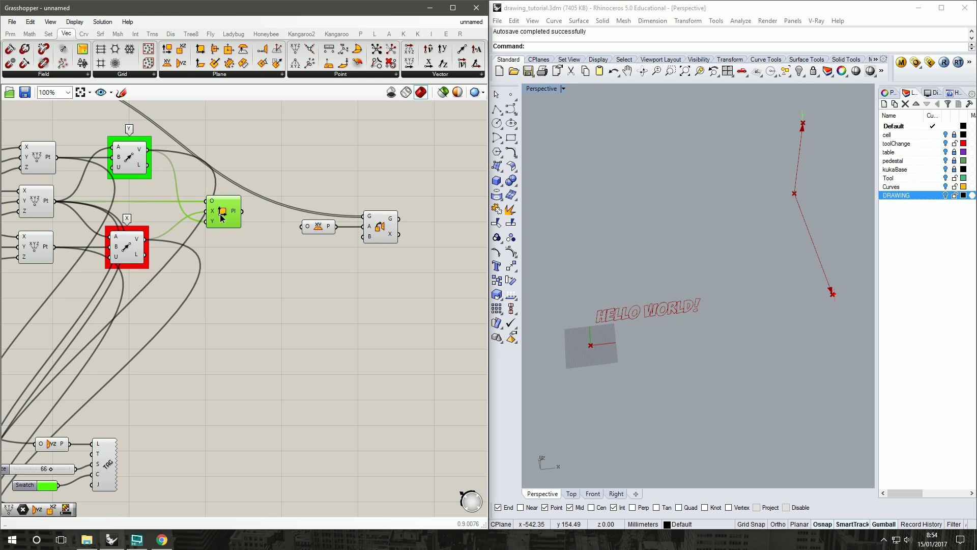
pyautogui.moveTo(242, 210); pyautogui.dragTo(364, 236)
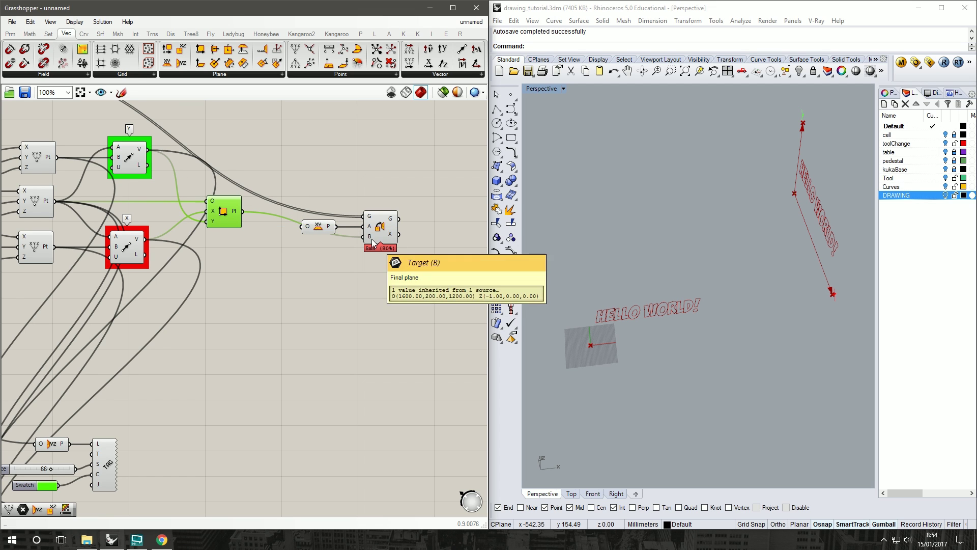
pyautogui.moveTo(700, 140); pyautogui.dragTo(748, 133, button='right')
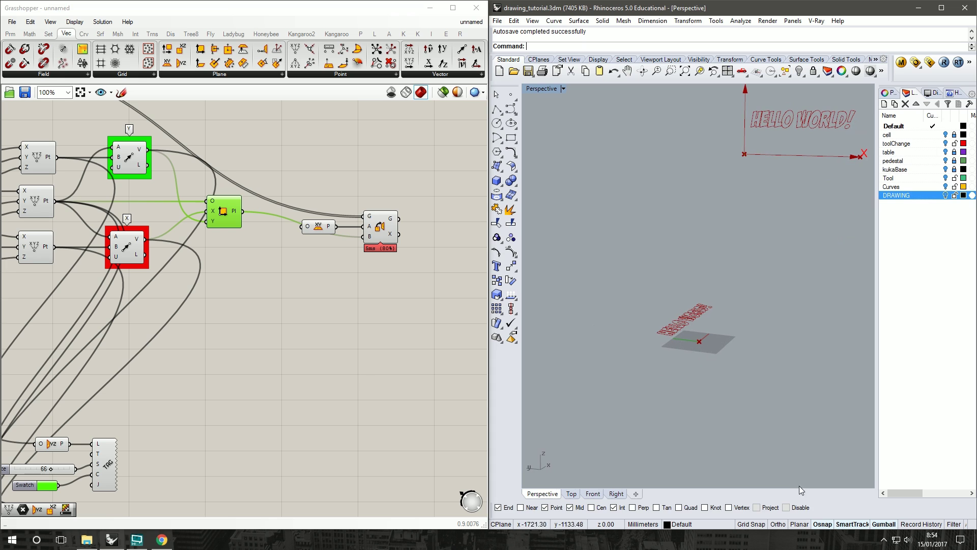
pyautogui.moveTo(761, 334); pyautogui.dragTo(720, 321, button='right')
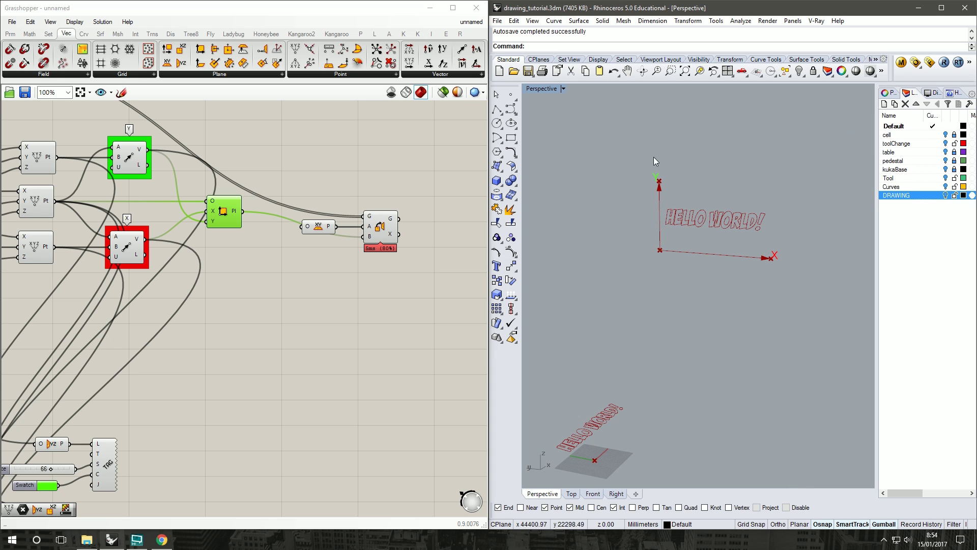
pyautogui.moveTo(656, 189); pyautogui.dragTo(769, 186, button='right')
pyautogui.moveTo(643, 211); pyautogui.dragTo(735, 218, button='right')
# - Try raising the origin point's Y coordinate to 408 to test the orientation, and undo the change
pyautogui.moveTo(132, 181); pyautogui.dragTo(425, 244, button='right')
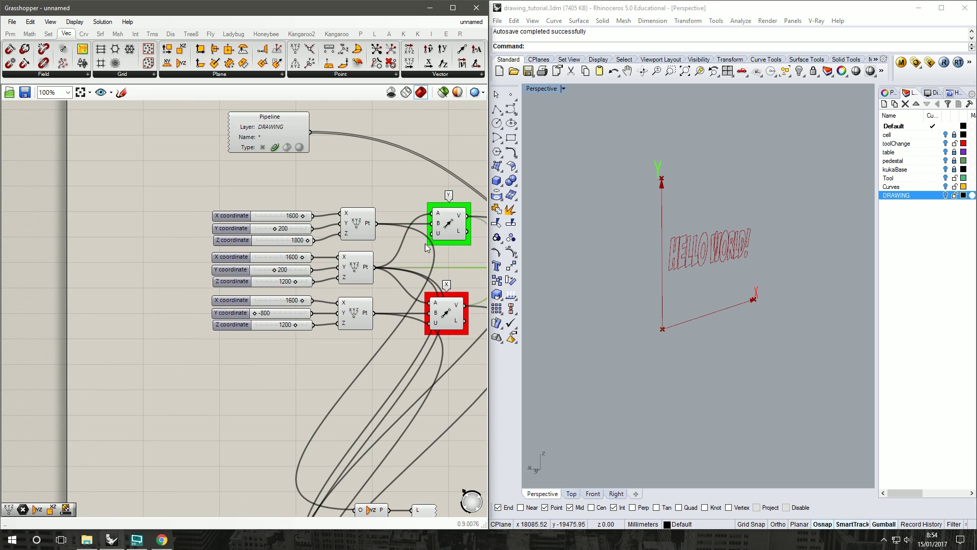
pyautogui.moveTo(329, 164); pyautogui.dragTo(250, 172, button='right')
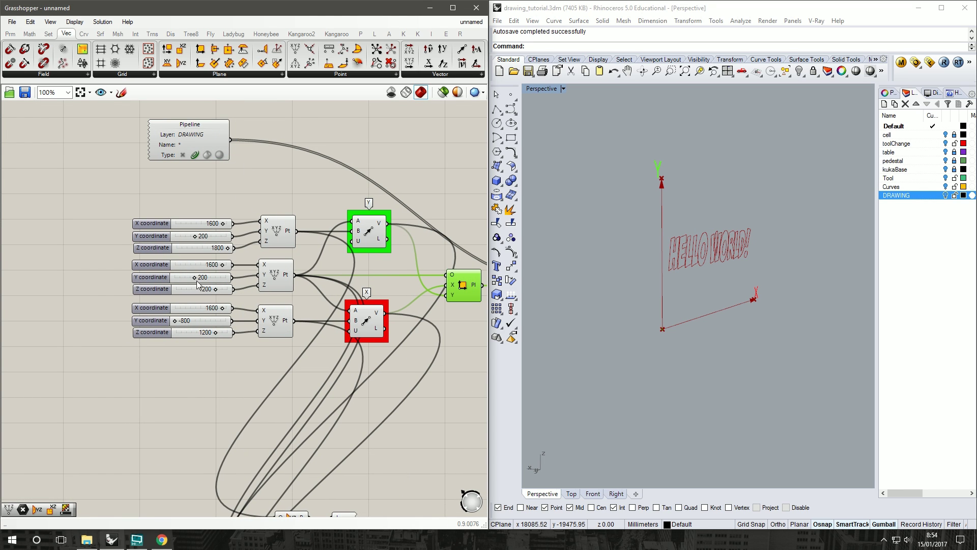
pyautogui.moveTo(194, 278); pyautogui.dragTo(200, 278)
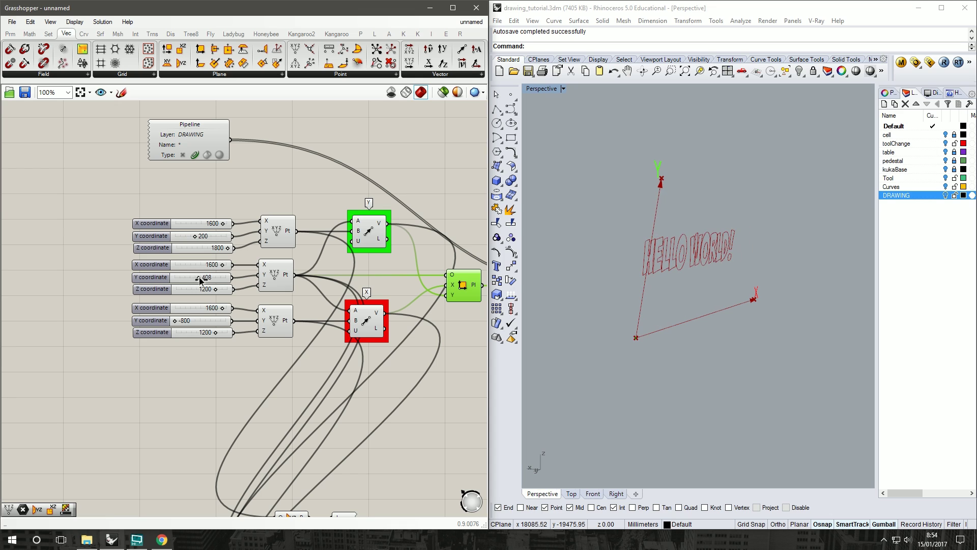
pyautogui.hotkey('ctrl', 'z')
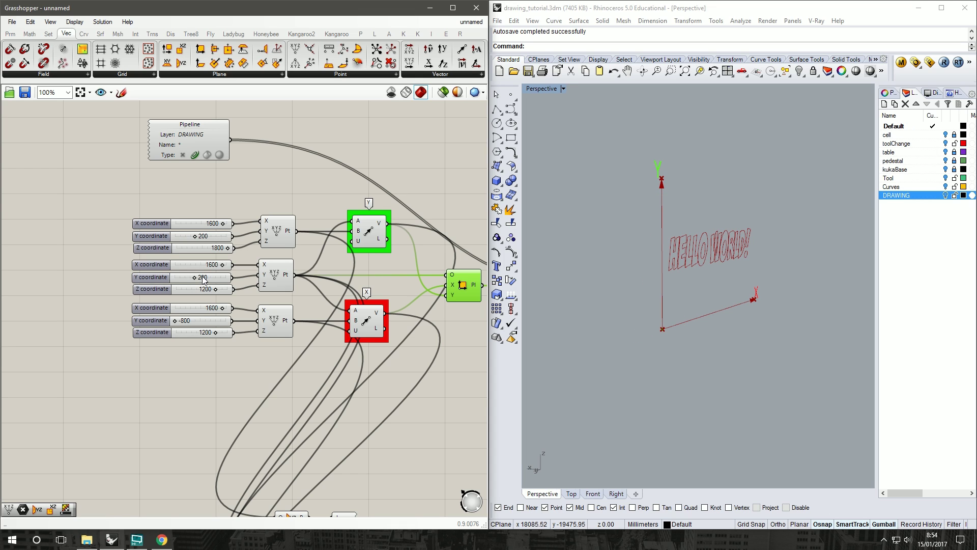
# - Vary the X coordinate of the point that ends the Y vector, trying 1730, and reset it to 1600
pyautogui.click(220, 228)
pyautogui.moveTo(221, 226)
pyautogui.mouseDown()
pyautogui.moveTo(203, 228)
pyautogui.moveTo(223, 225)
pyautogui.mouseUp()
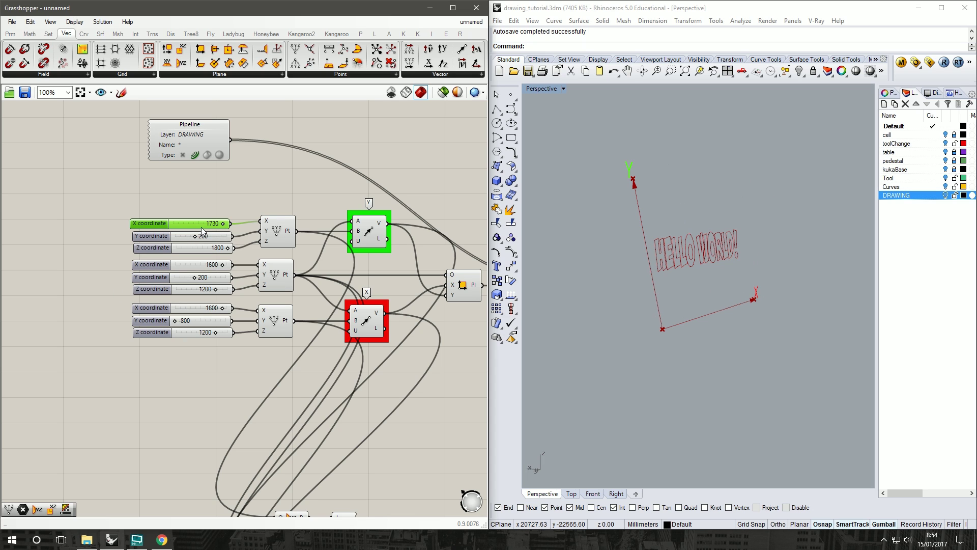
pyautogui.moveTo(223, 223)
pyautogui.mouseDown()
pyautogui.moveTo(207, 225)
pyautogui.moveTo(239, 227)
pyautogui.moveTo(215, 227)
pyautogui.mouseUp()
pyautogui.doubleClick(216, 227)
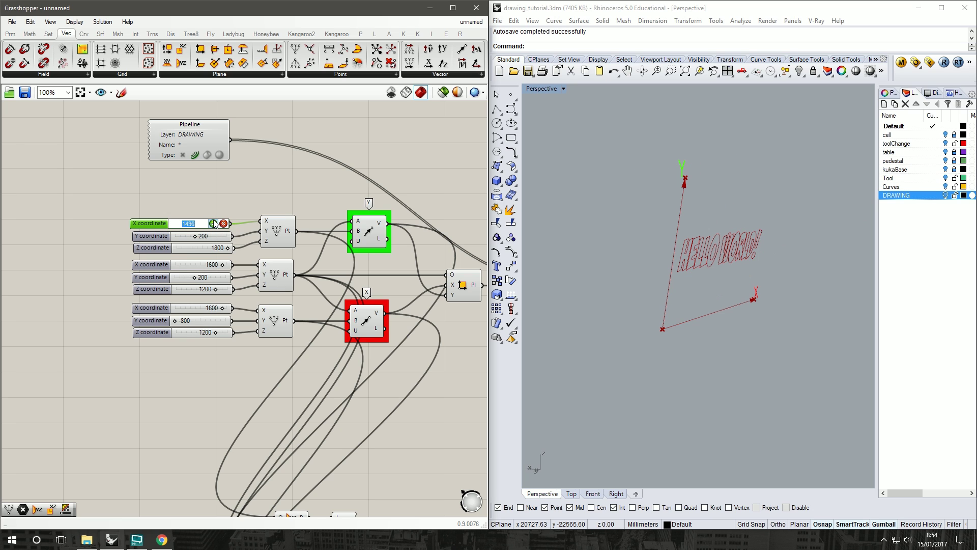
pyautogui.press('Return')
pyautogui.click(333, 185)
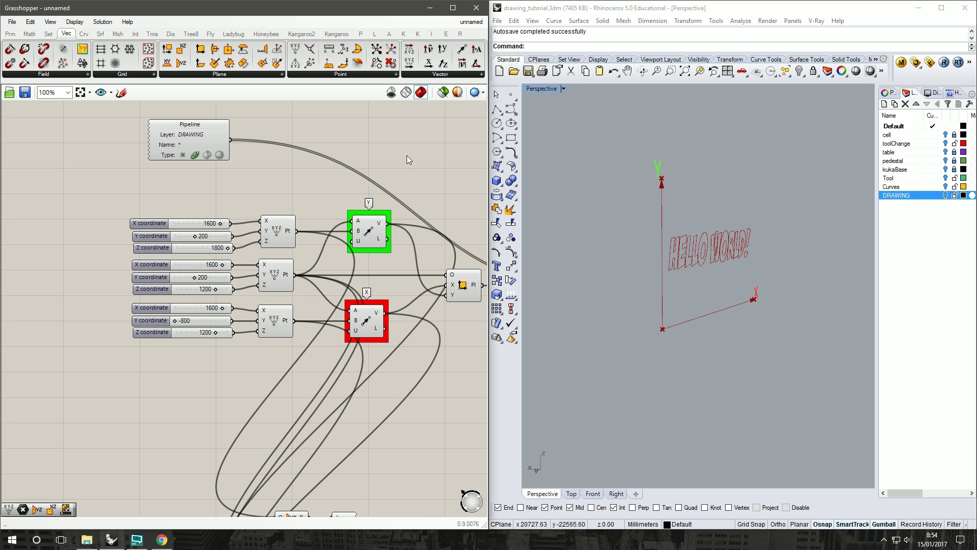
# - Review how the XY Plane, Construct Plane and Orient components are wired to the geometry pipeline and coordinate sliders
pyautogui.moveTo(406, 159); pyautogui.dragTo(88, 165, button='right')
pyautogui.moveTo(347, 365); pyautogui.dragTo(237, 253)
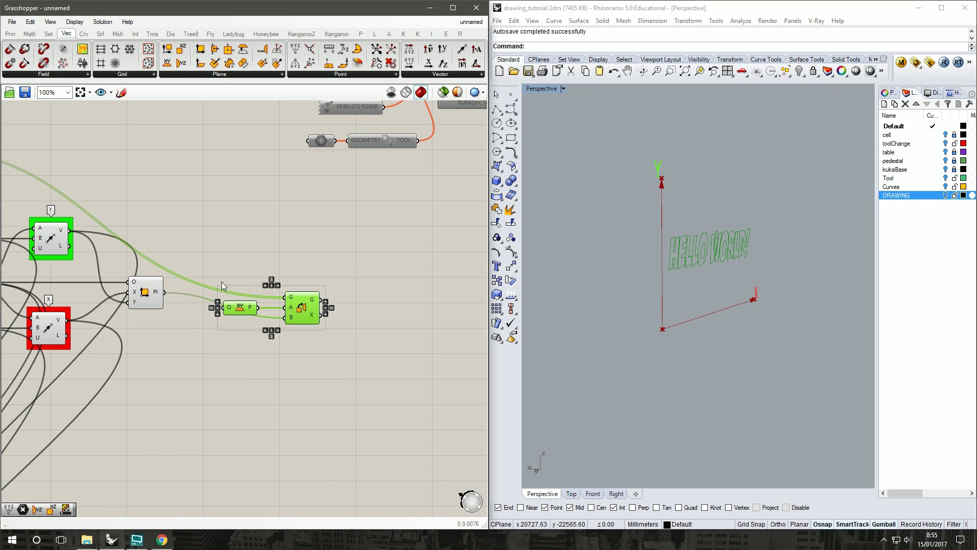
pyautogui.moveTo(21, 228); pyautogui.dragTo(257, 227, button='right')
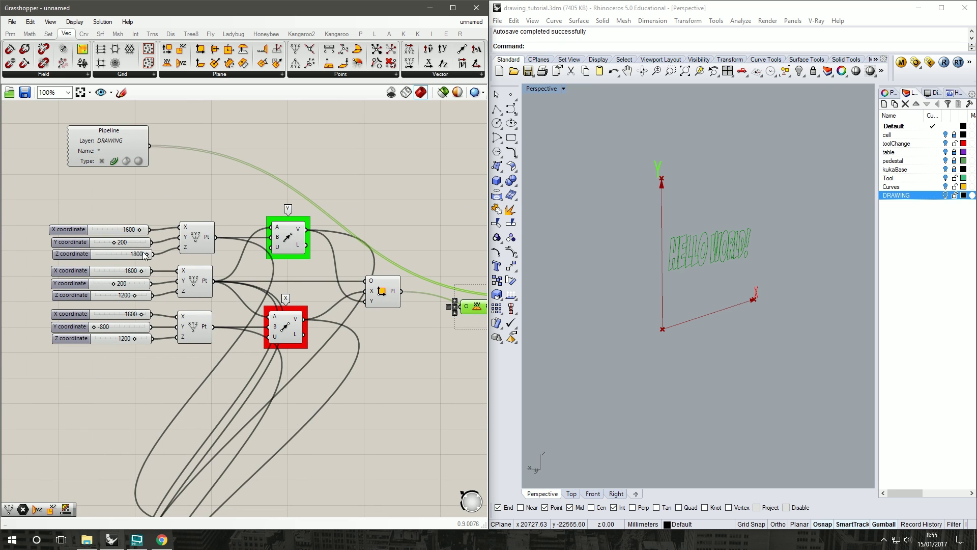
pyautogui.moveTo(137, 257); pyautogui.dragTo(2, 191, button='right')
pyautogui.moveTo(371, 203); pyautogui.dragTo(335, 364, button='right')
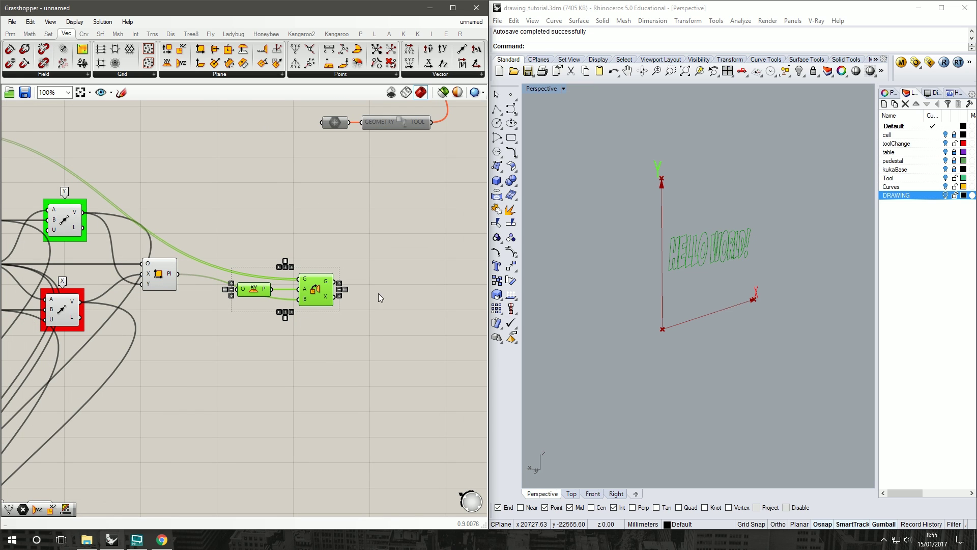
pyautogui.click(397, 280)
pyautogui.click(329, 289)
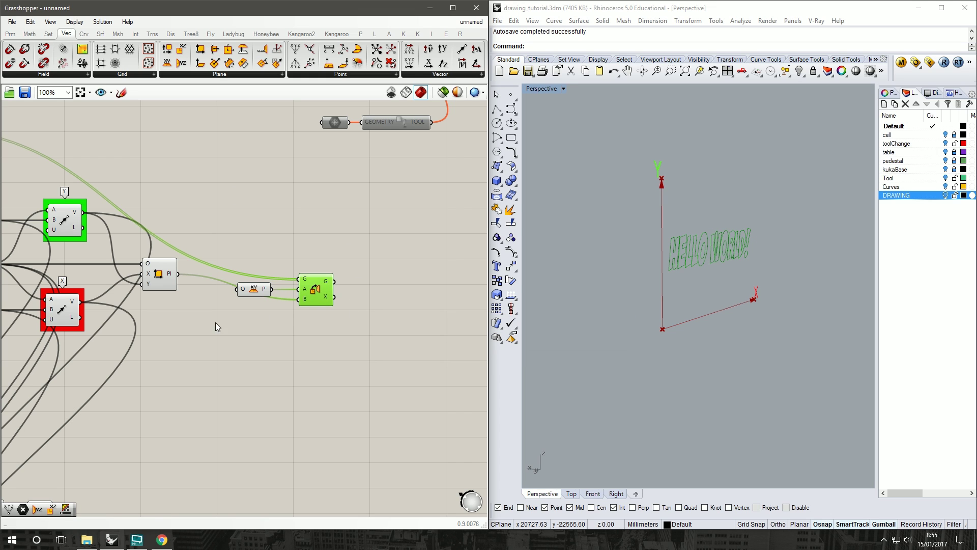
pyautogui.click(245, 293)
pyautogui.click(371, 216)
pyautogui.moveTo(371, 216); pyautogui.dragTo(344, 218, button='right')
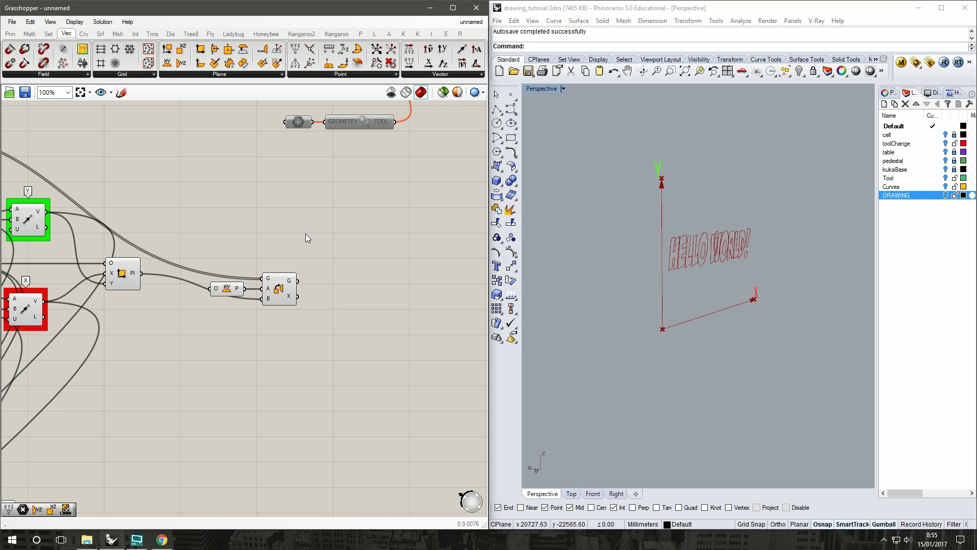
# - Add a Curve To Polyline component in the empty space beyond Orient
pyautogui.moveTo(294, 256); pyautogui.dragTo(240, 240, button='right')
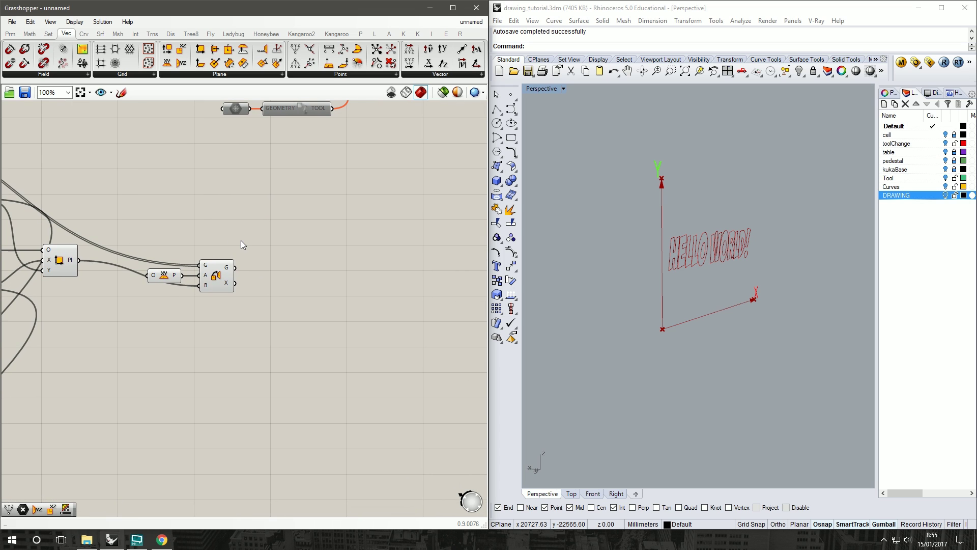
pyautogui.scroll(-3, 243, 239)
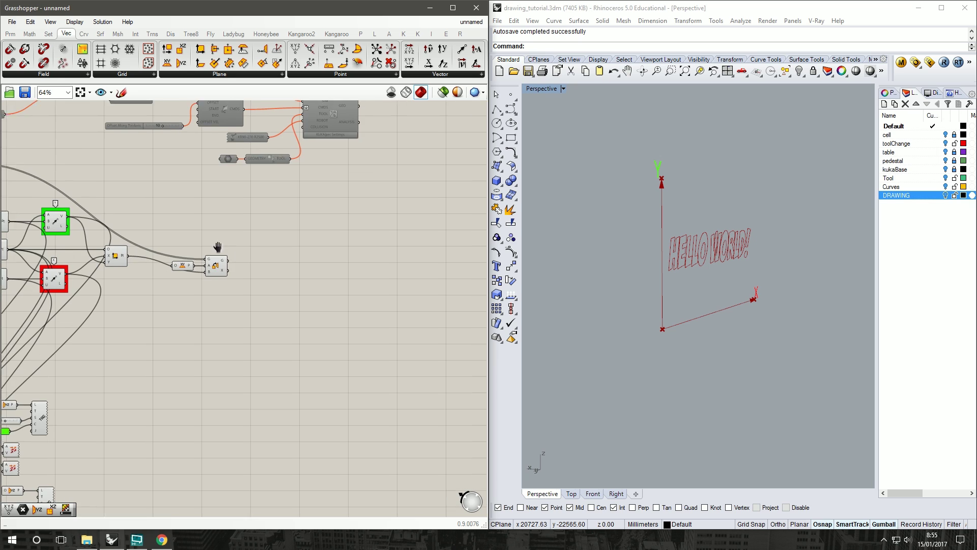
pyautogui.moveTo(233, 238); pyautogui.dragTo(261, 243, button='right')
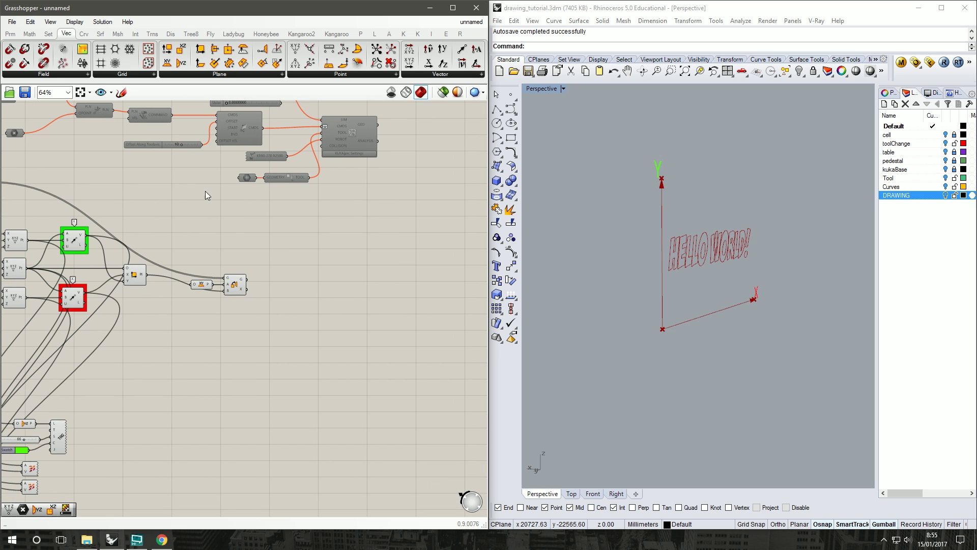
pyautogui.click(403, 34)
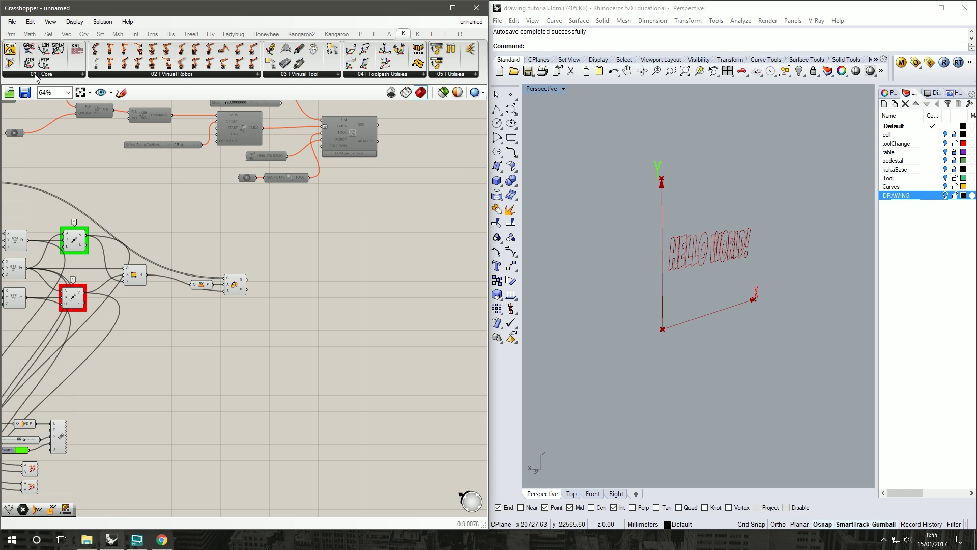
pyautogui.click(83, 34)
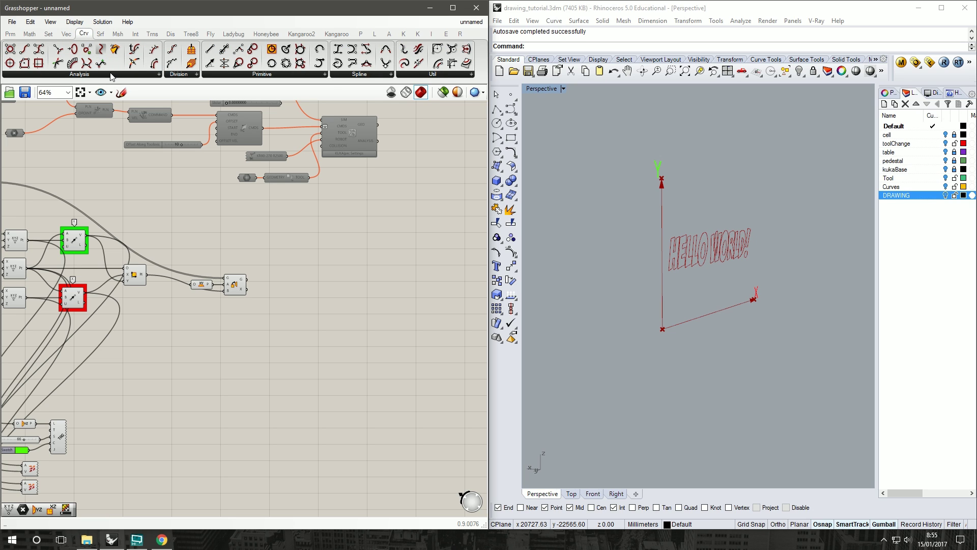
pyautogui.click(444, 74)
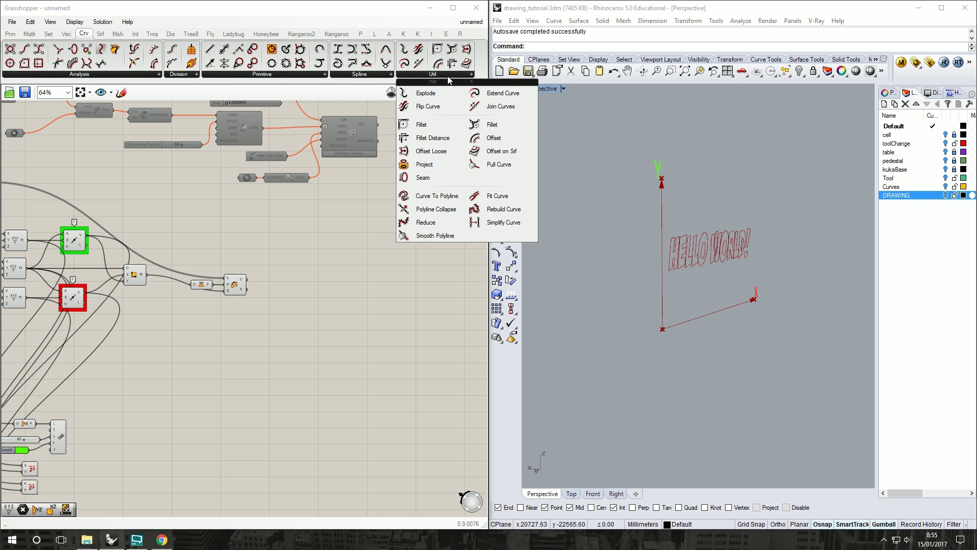
pyautogui.click(438, 196)
pyautogui.click(321, 285)
# - Connect Orient's geometry output to the Curve To Polyline curve input and adjust the component's placement
pyautogui.scroll(2, 307, 298)
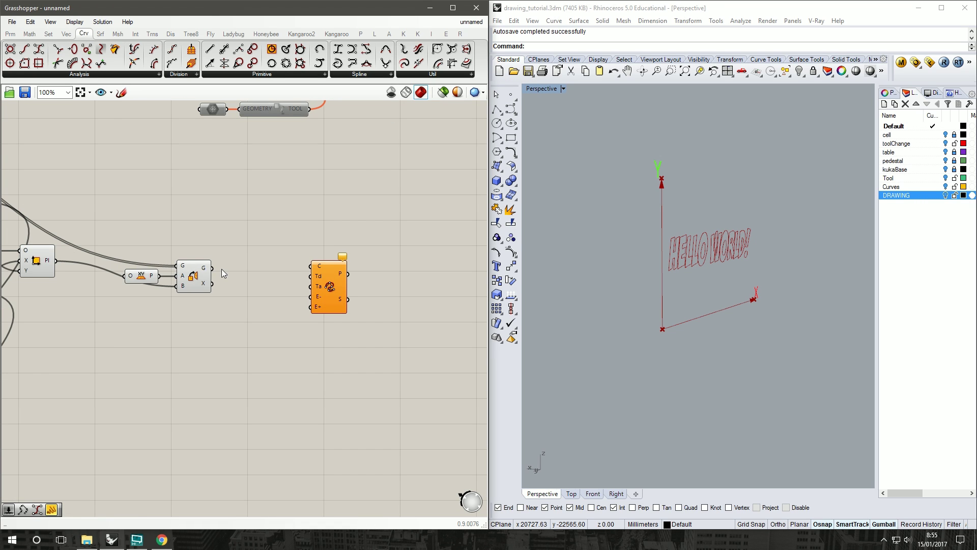
pyautogui.moveTo(216, 274); pyautogui.dragTo(312, 266)
pyautogui.moveTo(726, 217); pyautogui.dragTo(666, 199, button='right')
pyautogui.moveTo(319, 281); pyautogui.dragTo(314, 286)
# - Add a number slider at 0.18 and connect it to the distance tolerance input of Curve To Polyline
pyautogui.doubleClick(273, 304)
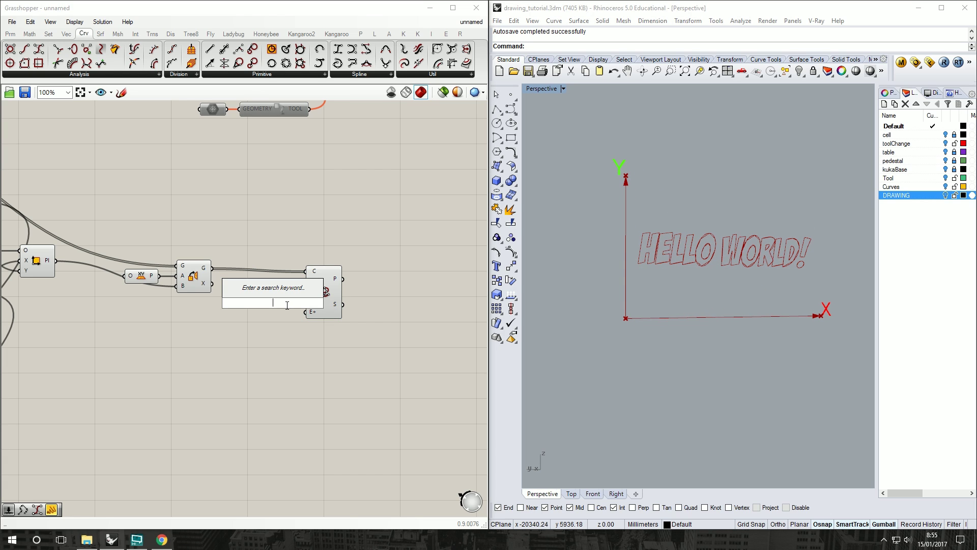
pyautogui.write('.1')
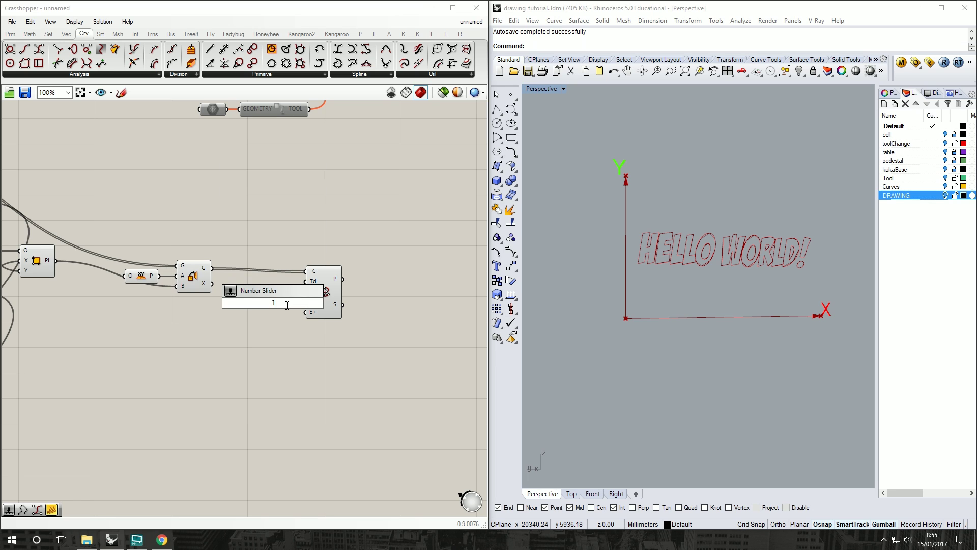
pyautogui.press('Return')
pyautogui.moveTo(286, 304); pyautogui.dragTo(305, 281)
pyautogui.moveTo(243, 308); pyautogui.dragTo(231, 286)
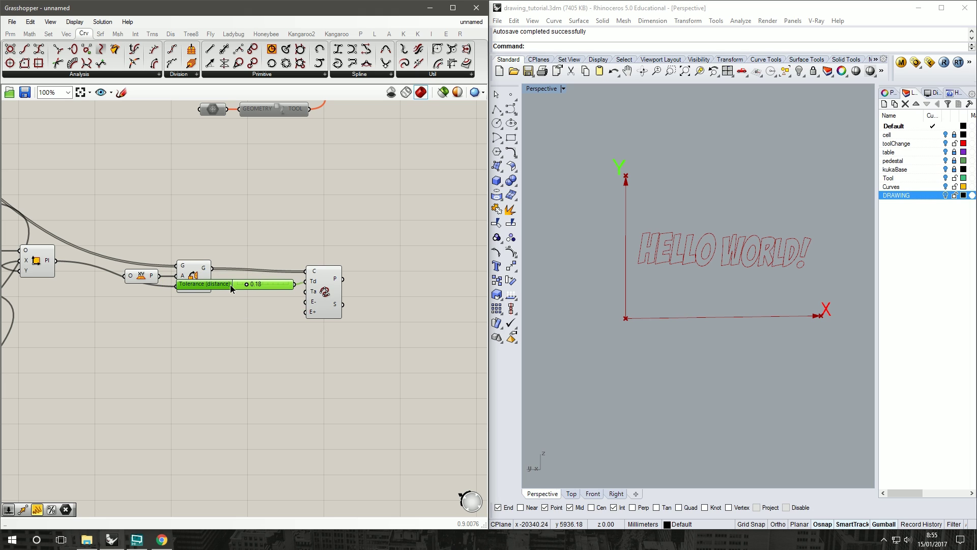
# - Move the tolerance slider and Curve To Polyline together farther from Orient, clear of its outputs
pyautogui.click(309, 256)
pyautogui.moveTo(352, 225); pyautogui.dragTo(233, 320)
pyautogui.moveTo(332, 308); pyautogui.dragTo(381, 303)
pyautogui.click(467, 198)
pyautogui.moveTo(409, 191); pyautogui.dragTo(315, 194, button='right')
pyautogui.click(283, 286)
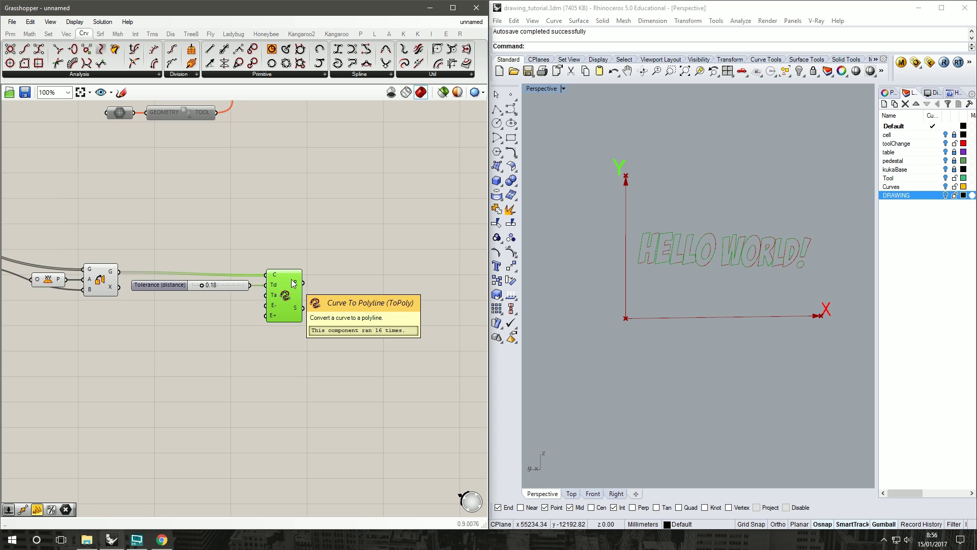
pyautogui.click(369, 270)
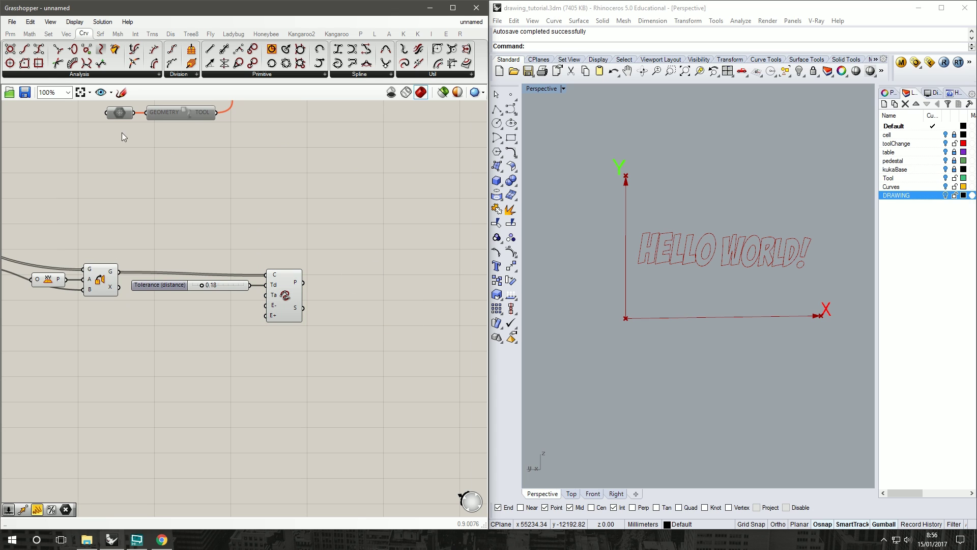
# - Add a Control Points component beyond Curve To Polyline and connect the polyline output to its curve input
pyautogui.click(45, 74)
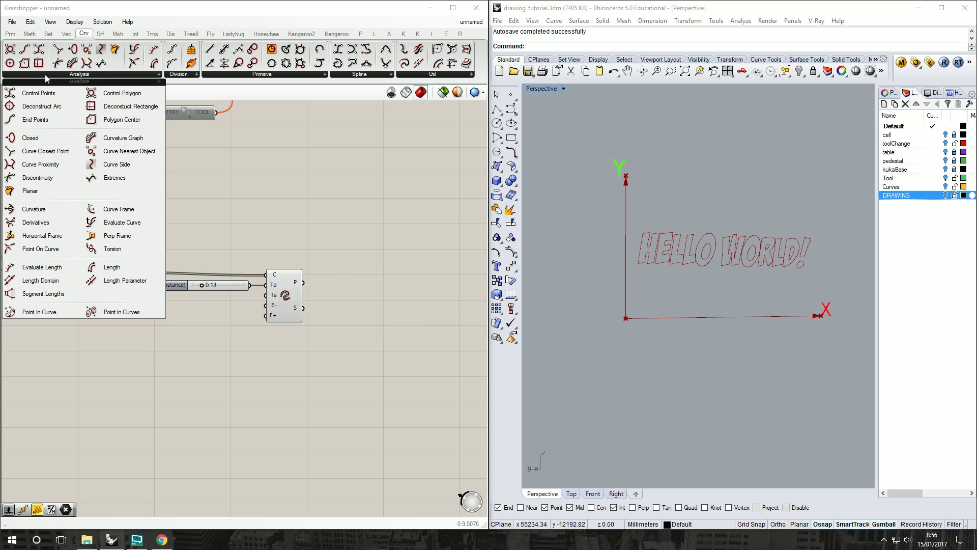
pyautogui.click(29, 98)
pyautogui.click(367, 312)
pyautogui.moveTo(306, 286); pyautogui.dragTo(370, 293)
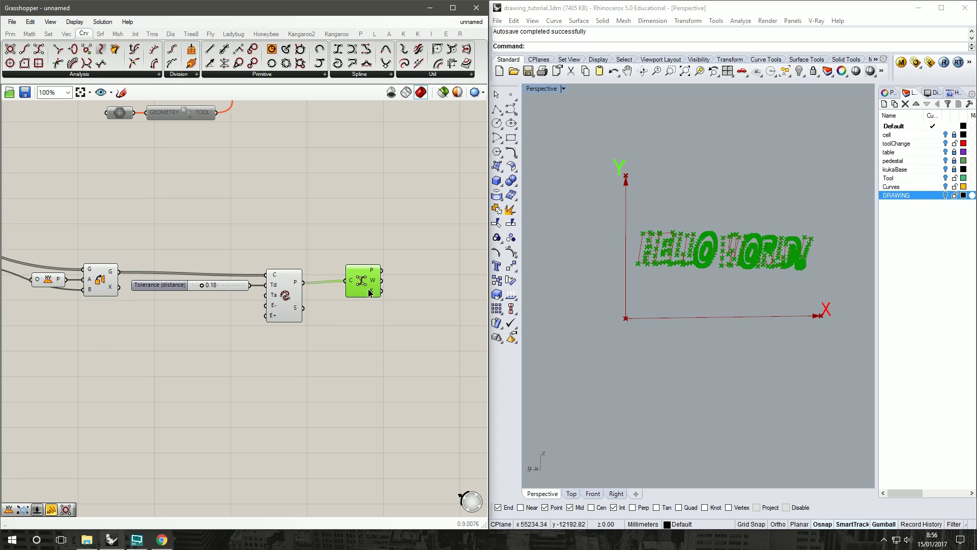
pyautogui.moveTo(363, 292); pyautogui.dragTo(255, 280, button='right')
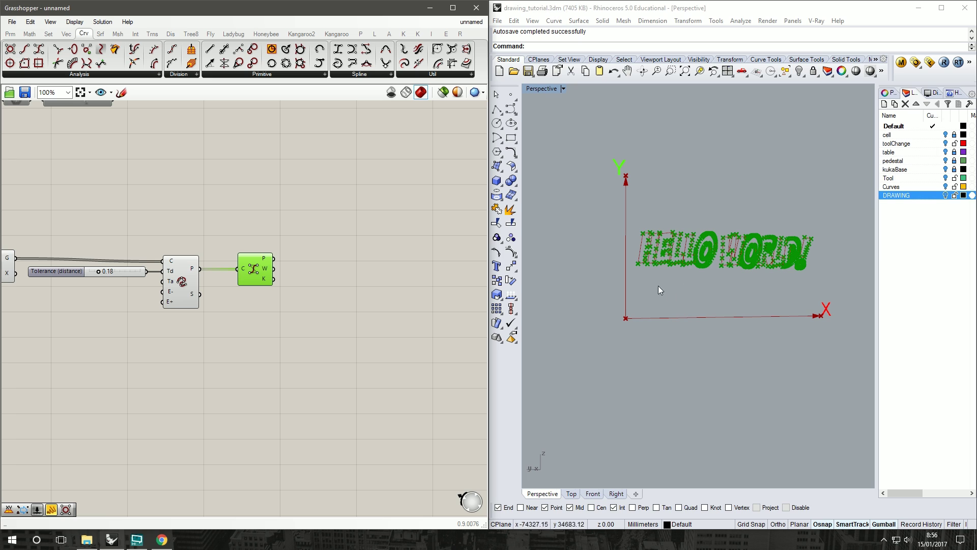
# - Duplicate the Construct Plane component with its input wires and place the copy beyond Control Points
pyautogui.moveTo(685, 282); pyautogui.dragTo(573, 307, button='right')
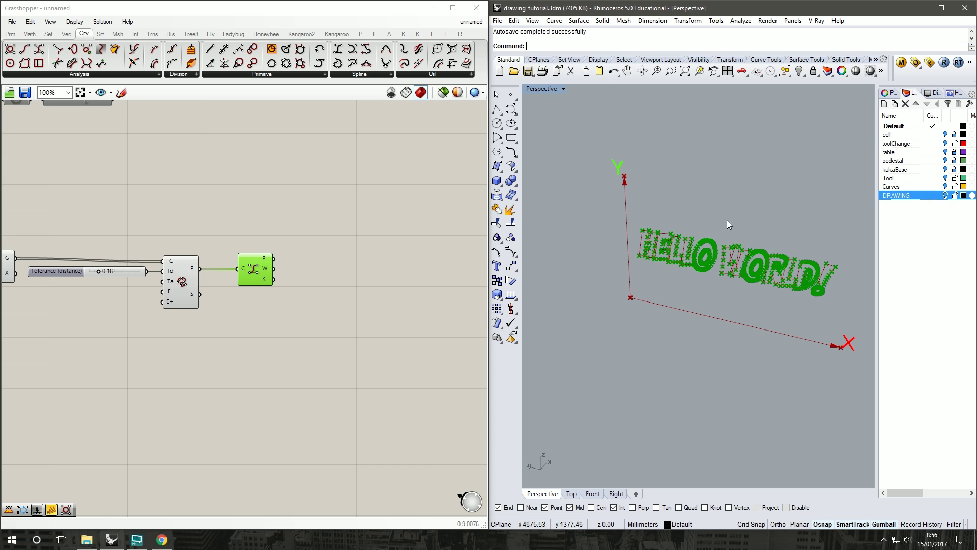
pyautogui.click(331, 262)
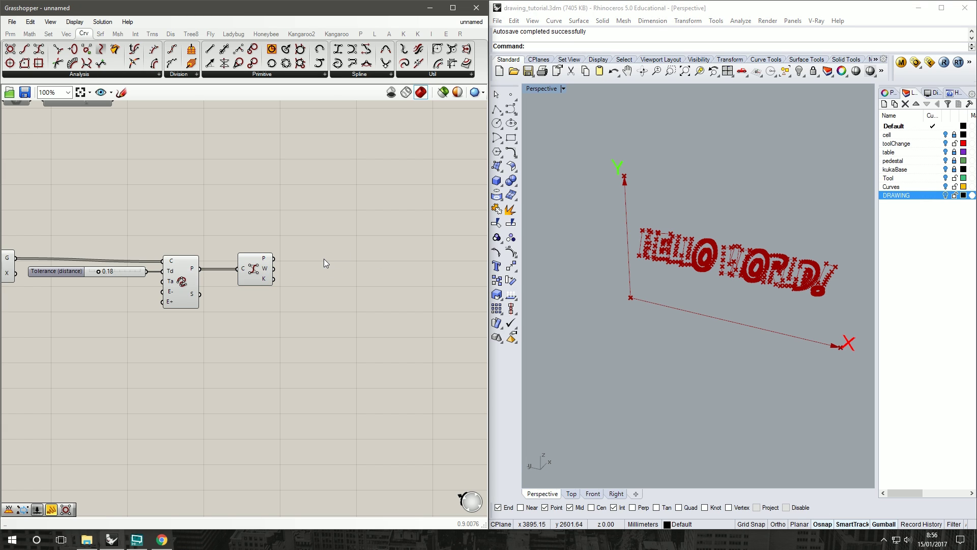
pyautogui.click(119, 33)
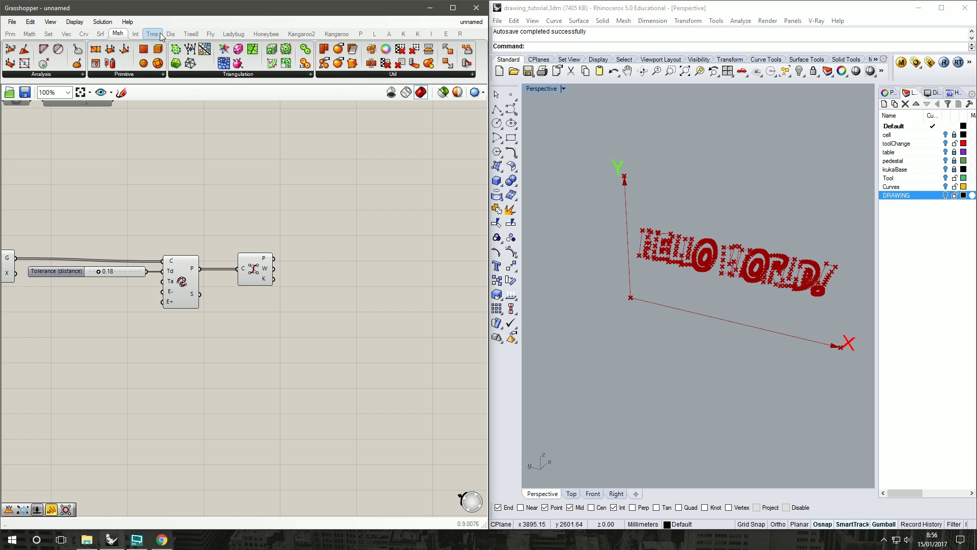
pyautogui.moveTo(227, 143); pyautogui.dragTo(458, 352, button='right')
pyautogui.moveTo(27, 198); pyautogui.dragTo(104, 185, button='right')
pyautogui.moveTo(80, 165); pyautogui.dragTo(84, 166)
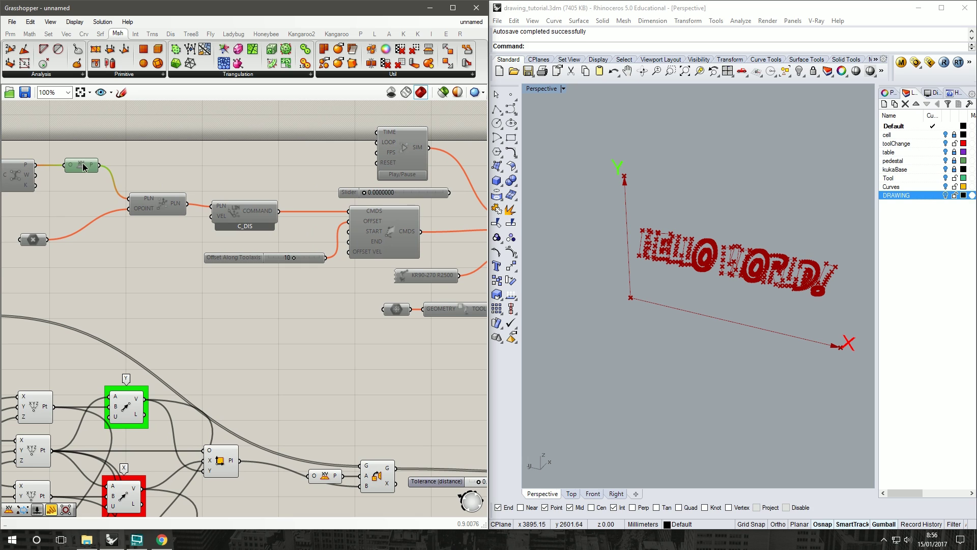
pyautogui.moveTo(265, 331); pyautogui.dragTo(242, 154, button='right')
pyautogui.moveTo(202, 275); pyautogui.dragTo(201, 279)
pyautogui.moveTo(249, 255); pyautogui.dragTo(126, 202, button='right')
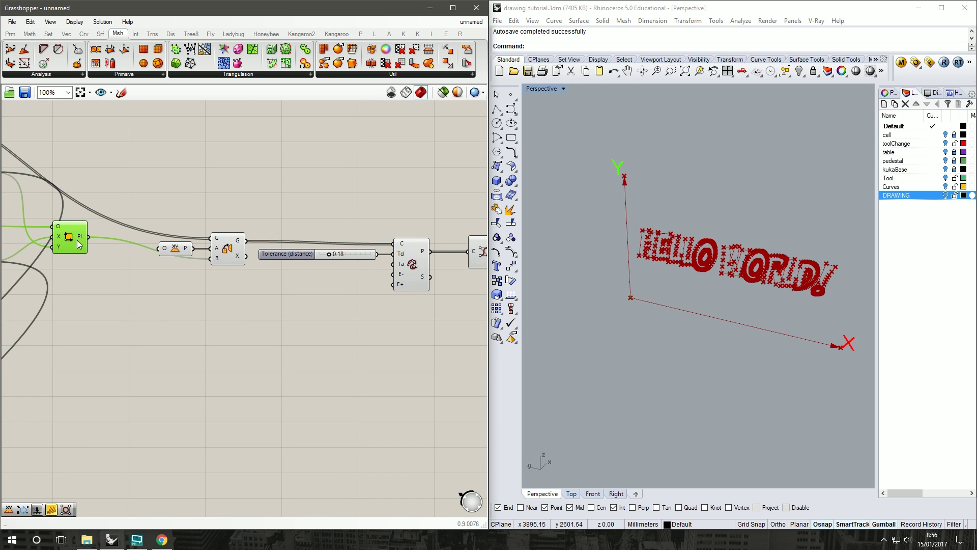
pyautogui.keyDown('alt'); pyautogui.moveTo(69, 239); pyautogui.dragTo(465, 170); pyautogui.keyUp('alt')
pyautogui.moveTo(465, 169); pyautogui.dragTo(229, 170, button='right')
pyautogui.moveTo(228, 170); pyautogui.dragTo(344, 264)
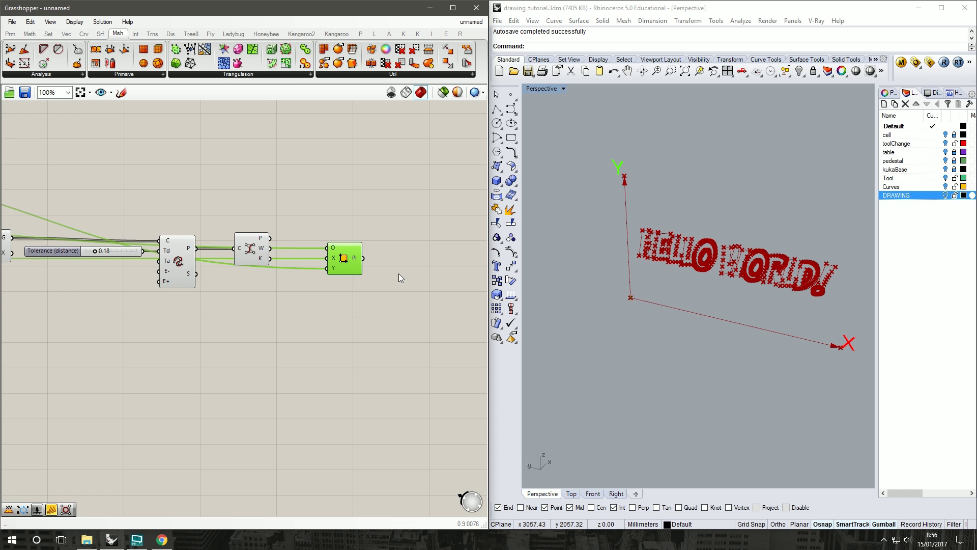
# - Connect the points output of Control Points to the copied plane's origin input and bring the two components closer together
pyautogui.moveTo(269, 238); pyautogui.dragTo(333, 259)
pyautogui.click(260, 262)
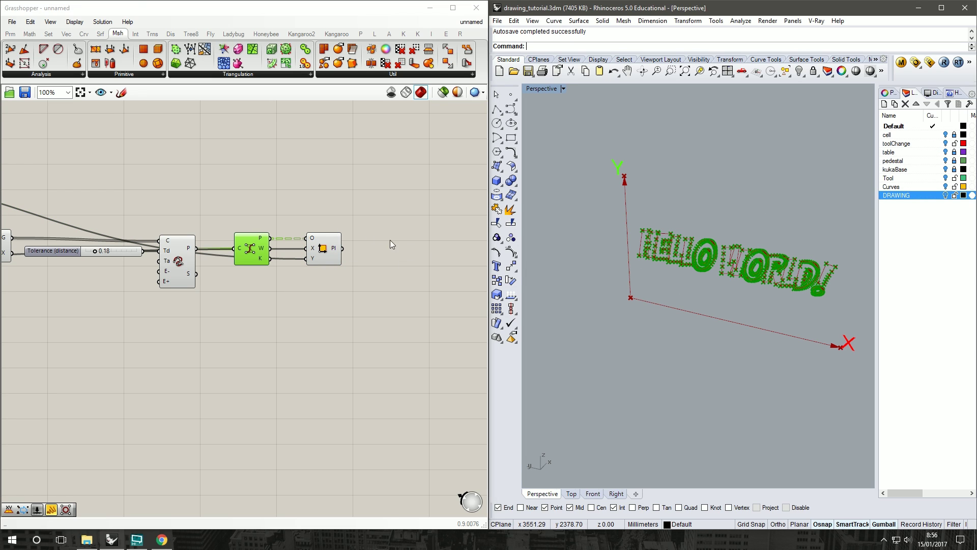
pyautogui.click(399, 215)
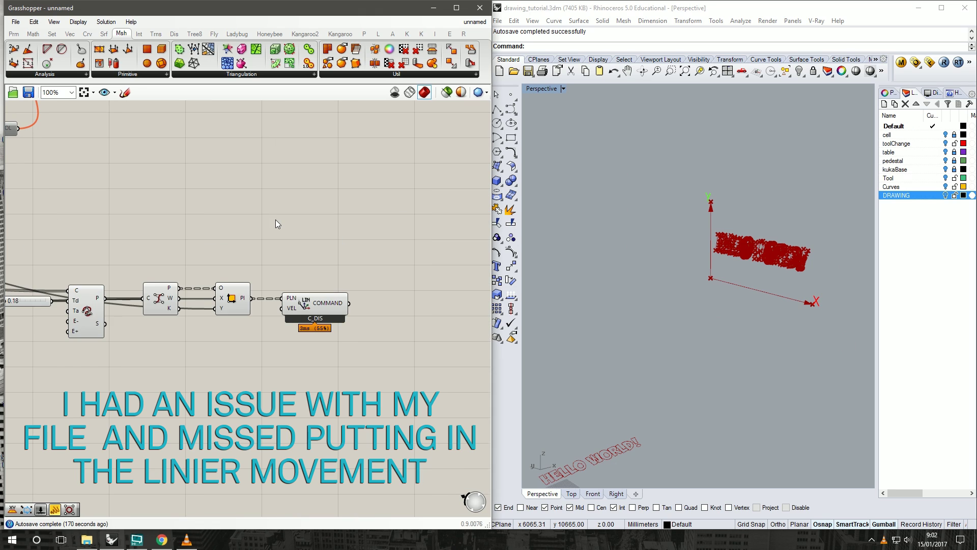
# - Duplicate the disabled robot simulation components beyond the linear movement component and connect its COMMAND output to the copy's CMDS input
pyautogui.moveTo(276, 219); pyautogui.dragTo(375, 471, button='right')
pyautogui.scroll(-1, 338, 338)
pyautogui.moveTo(301, 309); pyautogui.dragTo(395, 313, button='right')
pyautogui.moveTo(439, 371); pyautogui.dragTo(178, 142)
pyautogui.moveTo(322, 259); pyautogui.dragTo(295, 188, button='right')
pyautogui.moveTo(333, 204); pyautogui.dragTo(483, 353)
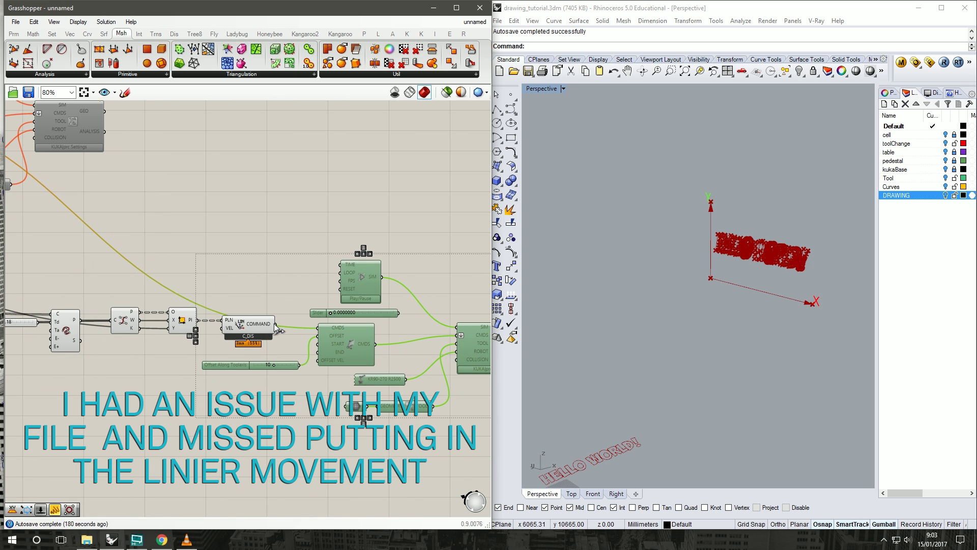
pyautogui.moveTo(324, 329); pyautogui.dragTo(174, 283, button='right')
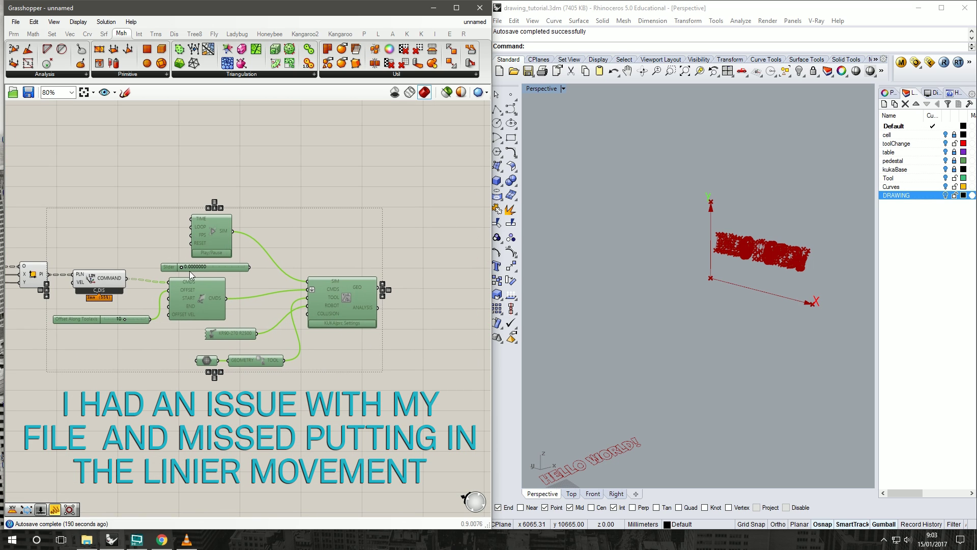
# - Enable the duplicated simulation, offset, robot, tool and KUKA|prc core components
pyautogui.middleClick(206, 299)
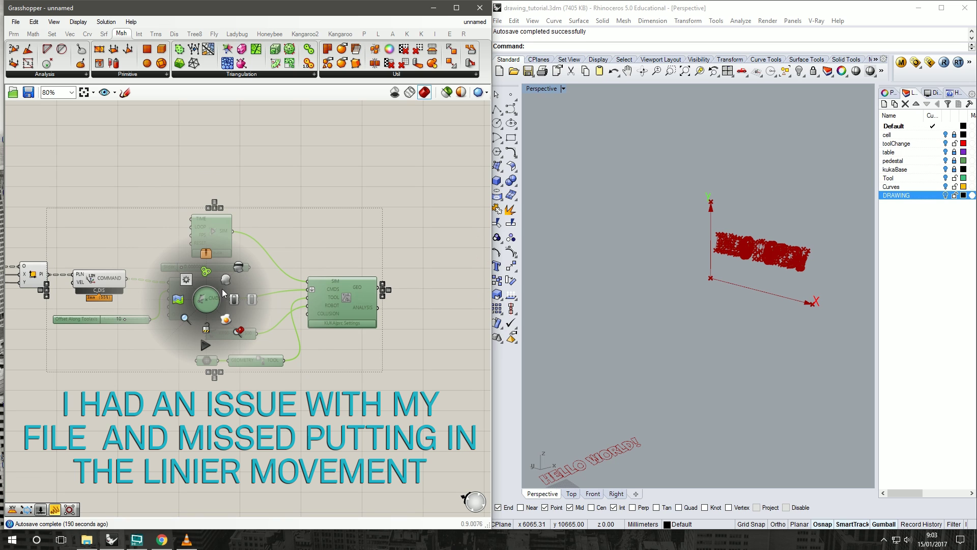
pyautogui.click(240, 303)
pyautogui.click(342, 351)
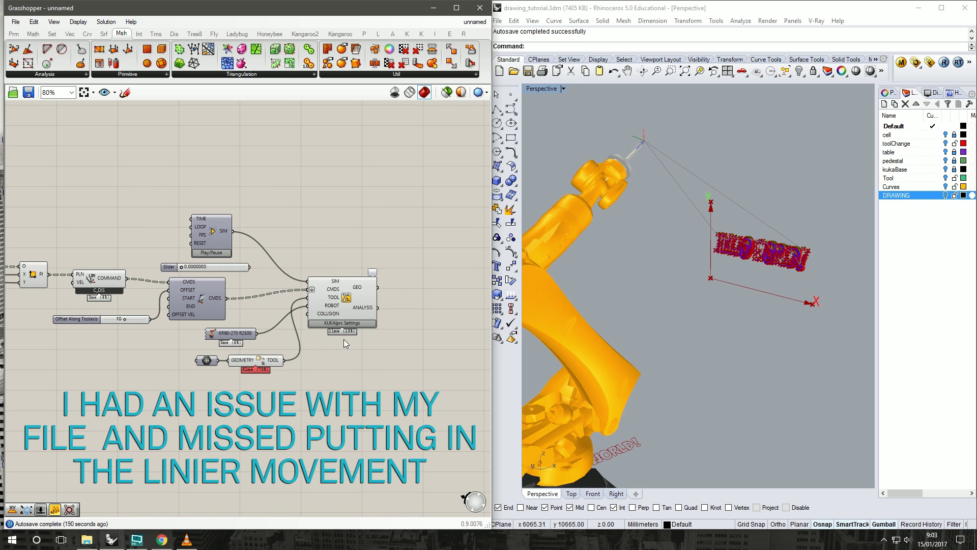
# - Run the robot simulation and inspect the arm and its toolpath over the lettering from several angles
pyautogui.click(216, 252)
pyautogui.moveTo(661, 265)
pyautogui.mouseDown(button='right')
pyautogui.moveTo(718, 261)
pyautogui.moveTo(785, 283)
pyautogui.moveTo(717, 283)
pyautogui.moveTo(729, 274)
pyautogui.mouseUp(button='right')
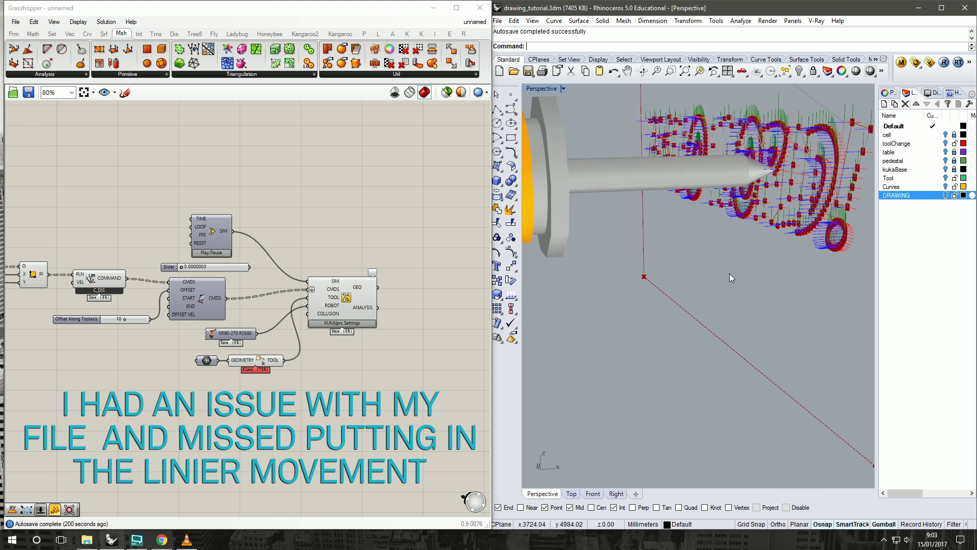
pyautogui.scroll(-3, 728, 273)
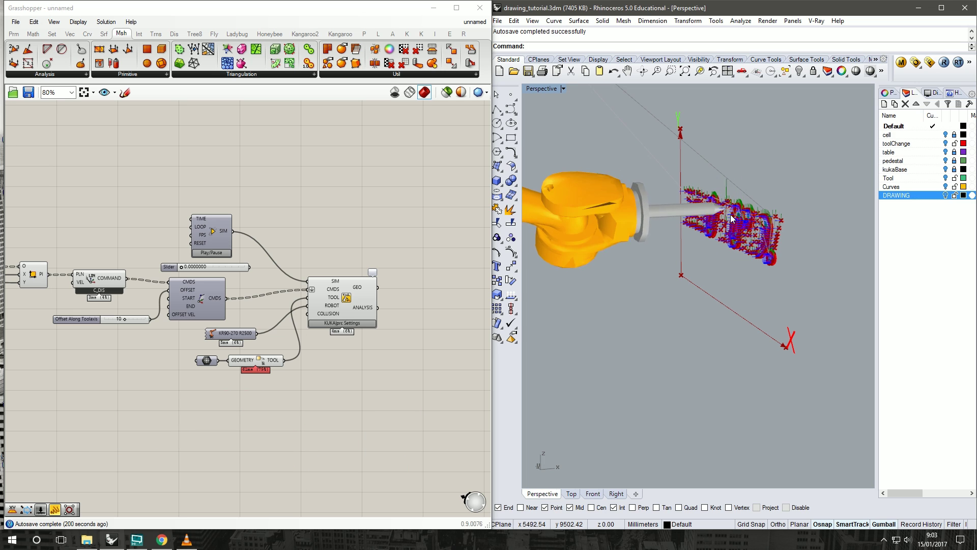
pyautogui.moveTo(693, 221); pyautogui.dragTo(785, 225, button='right')
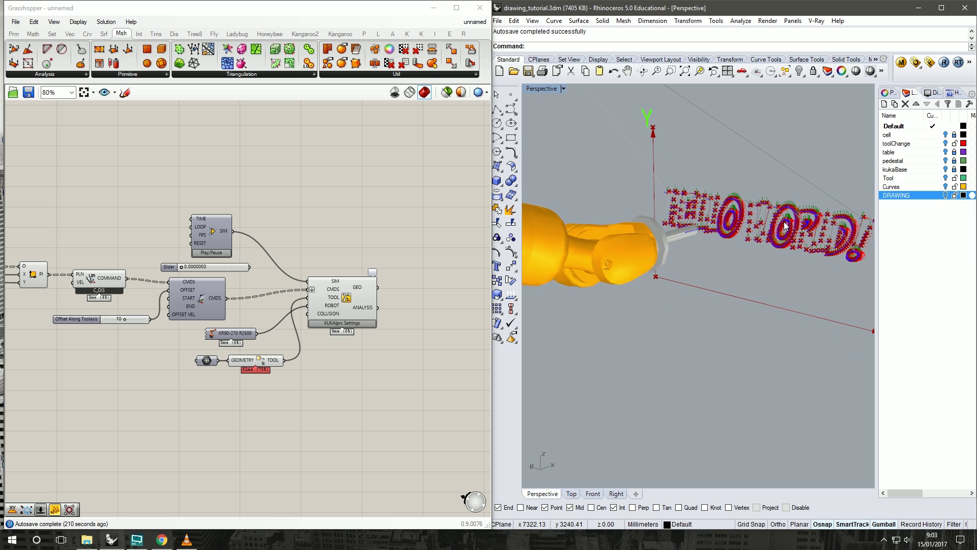
pyautogui.moveTo(851, 279); pyautogui.dragTo(835, 290, button='right')
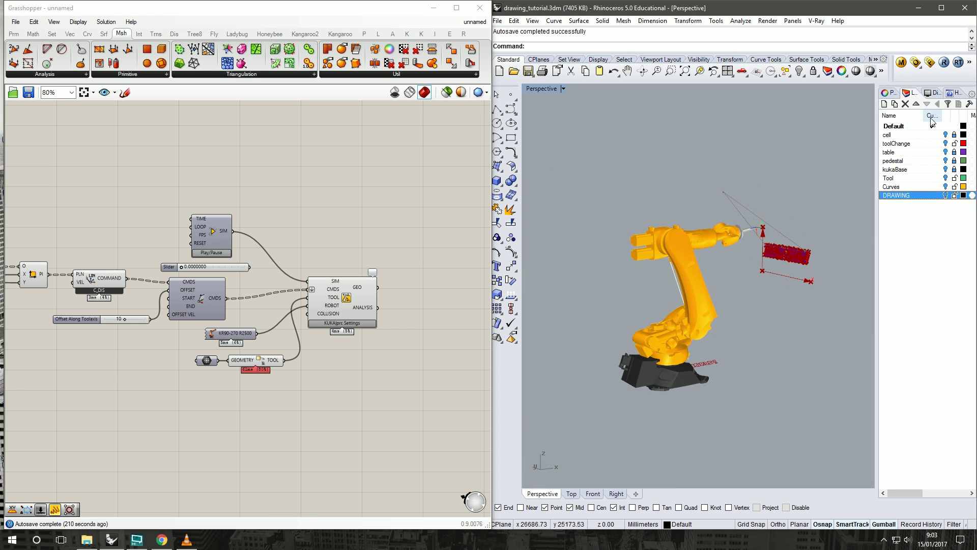
pyautogui.click(946, 134)
pyautogui.click(946, 135)
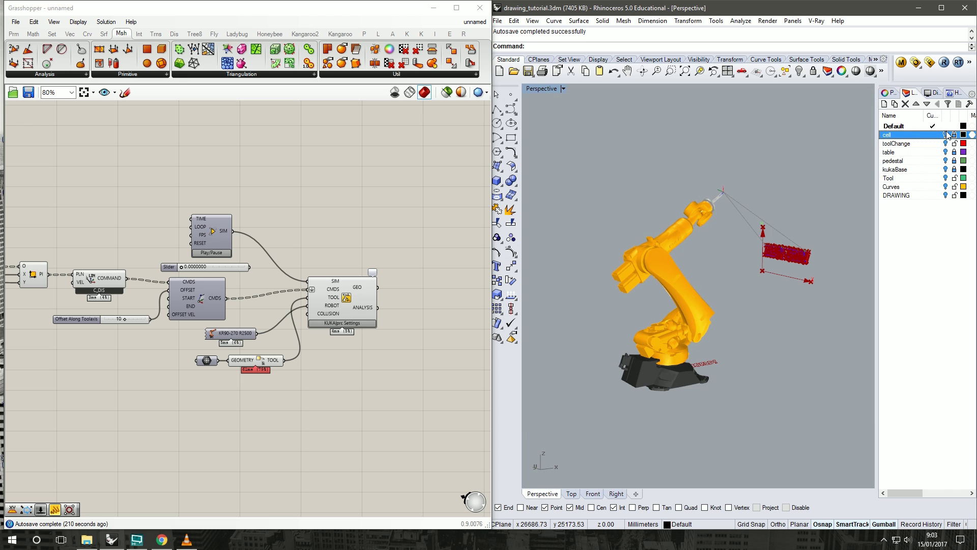
pyautogui.moveTo(665, 395); pyautogui.dragTo(593, 323, button='right')
pyautogui.moveTo(700, 379); pyautogui.dragTo(764, 208, button='right')
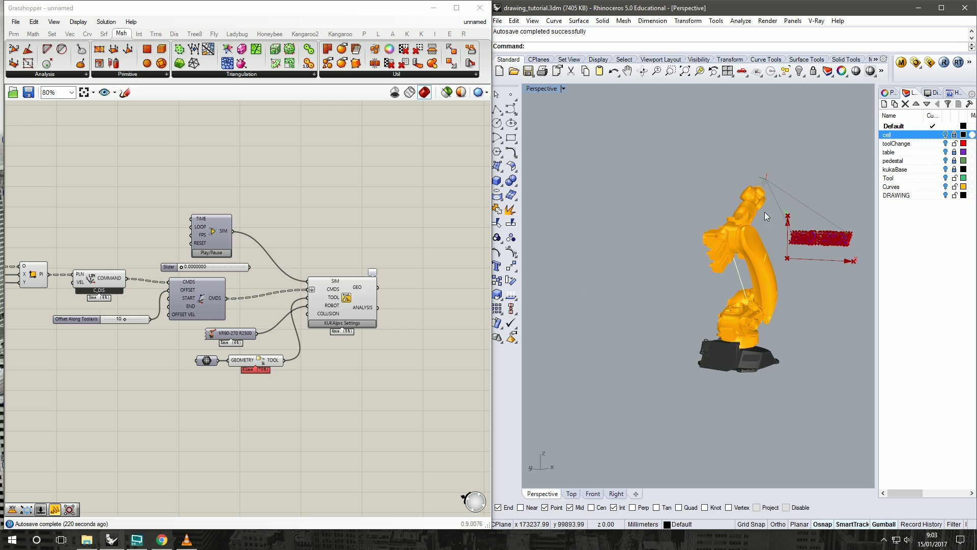
pyautogui.scroll(5, 762, 212)
pyautogui.moveTo(747, 201); pyautogui.dragTo(778, 199, button='right')
# - Make DRAWING, the layer read by the geometry pipeline, the current Rhino layer
pyautogui.moveTo(19, 274); pyautogui.dragTo(3, 200)
pyautogui.scroll(-4, 180, 121)
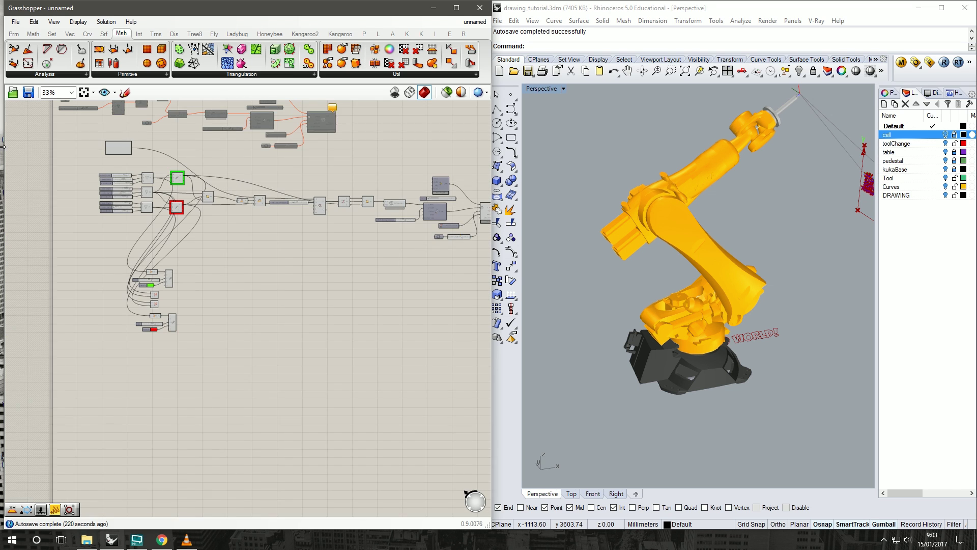
pyautogui.rightClick(192, 166)
pyautogui.click(151, 168)
pyautogui.scroll(4, 145, 188)
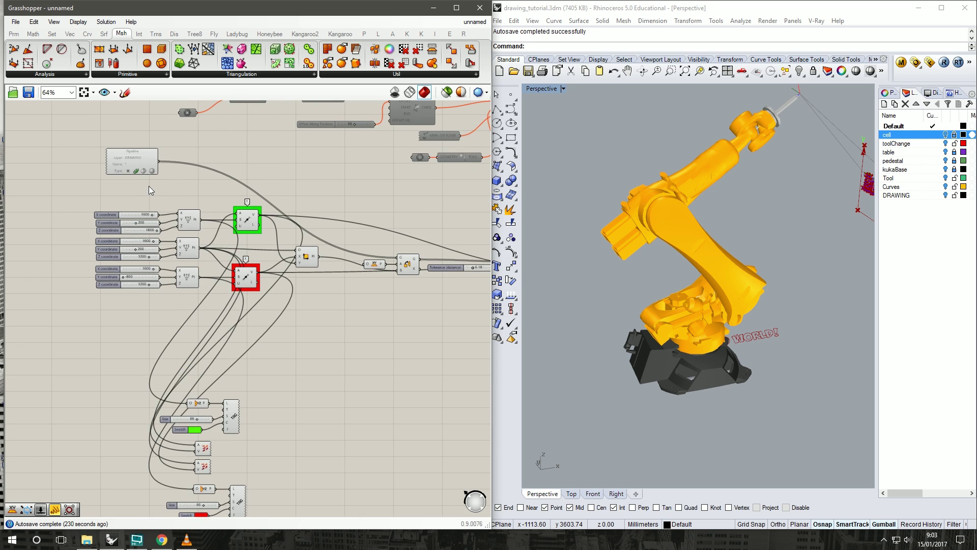
pyautogui.click(920, 204)
pyautogui.click(934, 195)
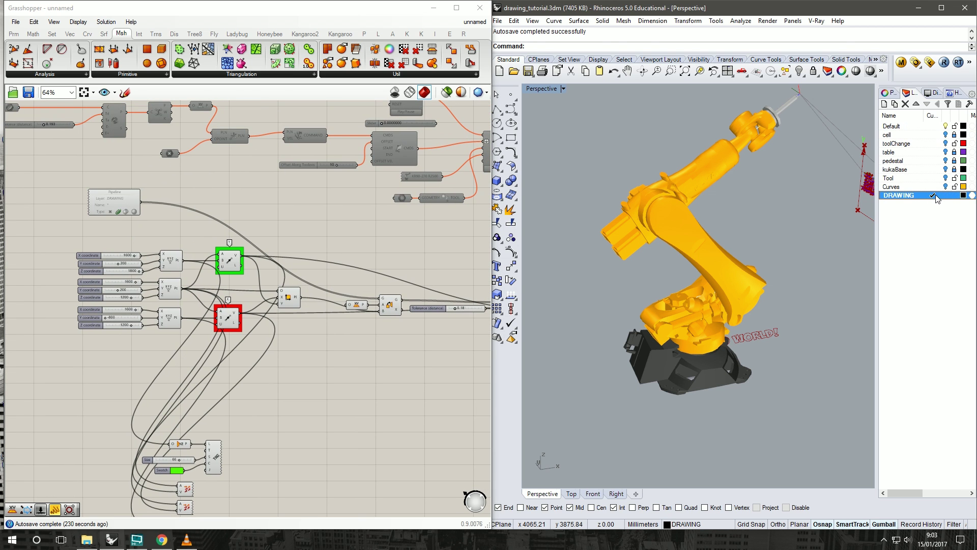
# - Delete the existing HELLO WORLD! curves at the robot's base while keeping the DRAWING layer
pyautogui.moveTo(807, 300); pyautogui.dragTo(544, 362)
pyautogui.click(644, 384)
pyautogui.moveTo(644, 384); pyautogui.dragTo(802, 309)
pyautogui.click(622, 384)
pyautogui.moveTo(623, 383); pyautogui.dragTo(810, 295)
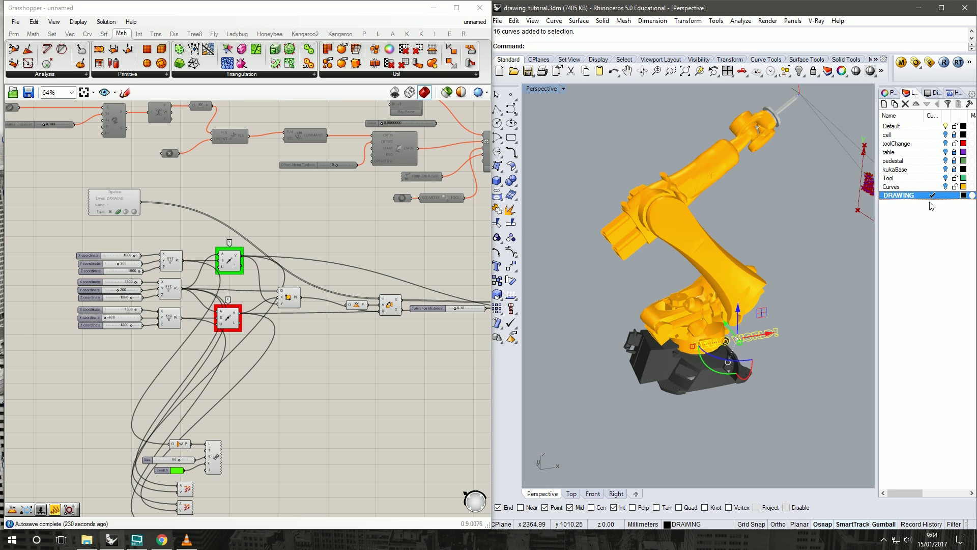
pyautogui.press('Delete')
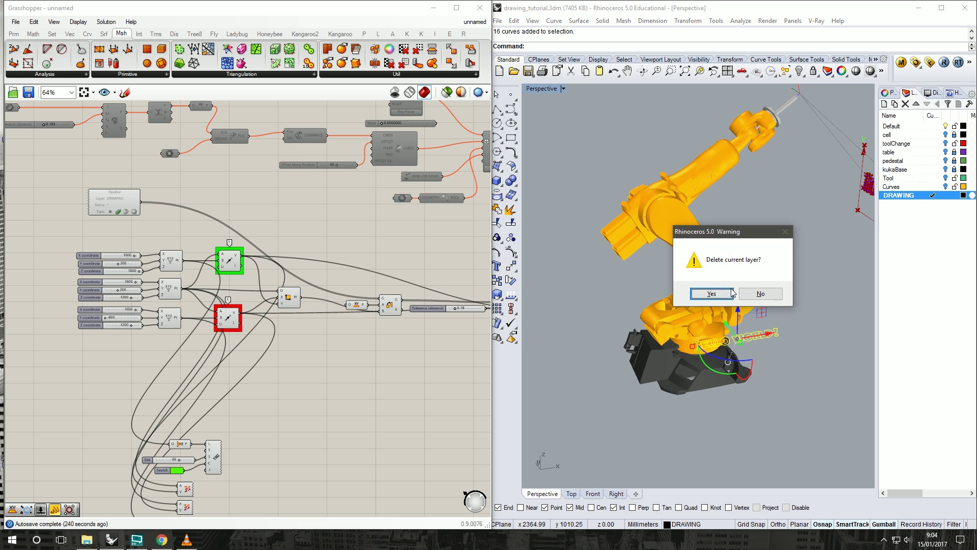
pyautogui.click(757, 294)
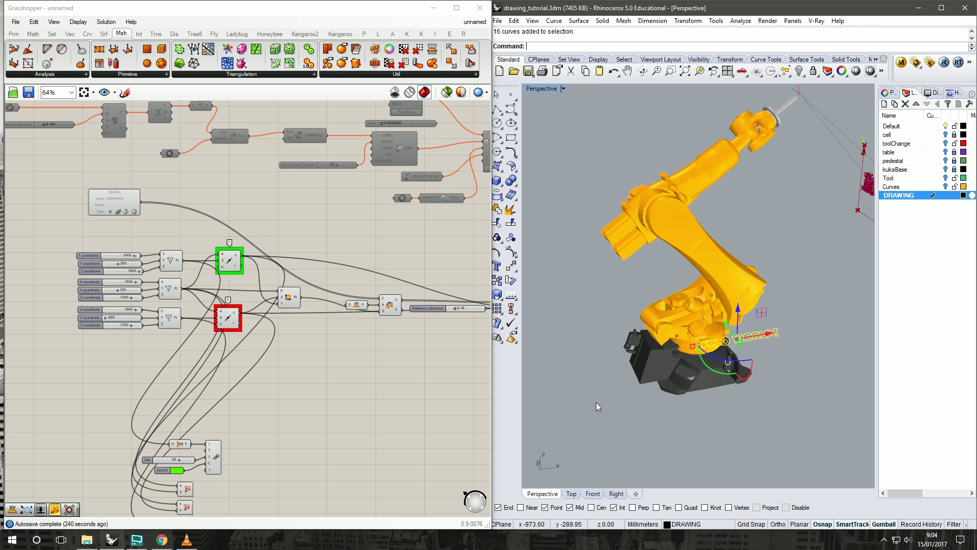
pyautogui.press('Delete')
# - Import helloworldscribble.ai with units preserved at 1 mm to 1 Rhino unit, and check the scribble lettering on the target plane
pyautogui.moveTo(399, 219); pyautogui.dragTo(331, 273, button='right')
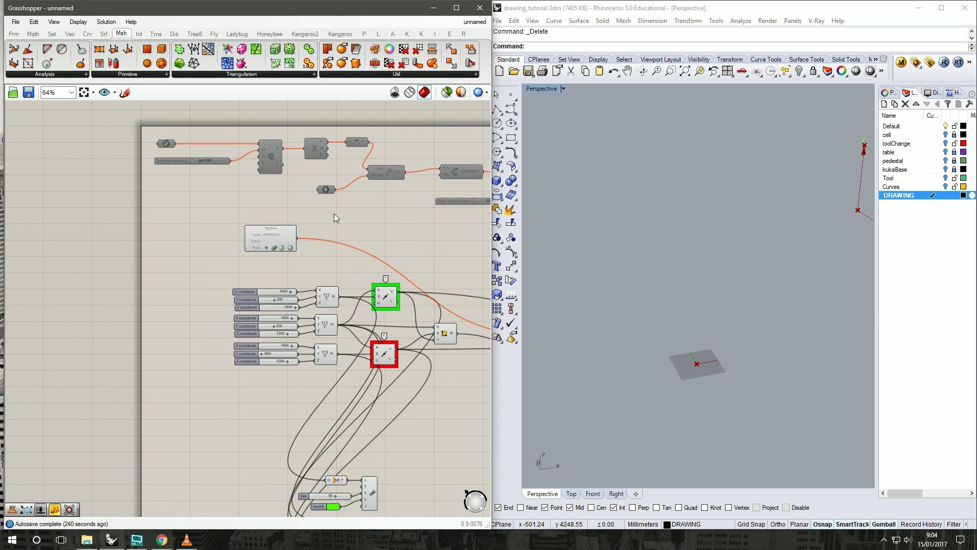
pyautogui.click(514, 21)
pyautogui.moveTo(497, 21)
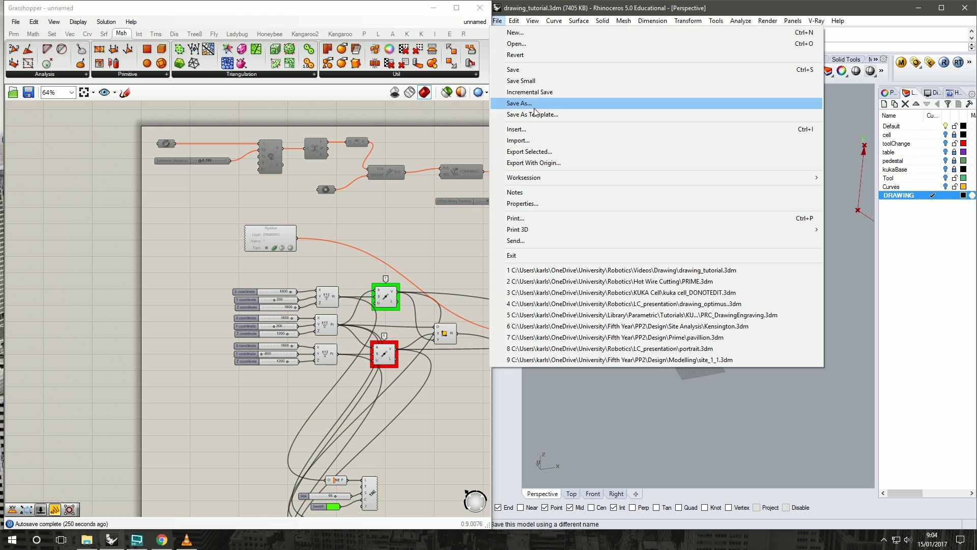
pyautogui.click(532, 130)
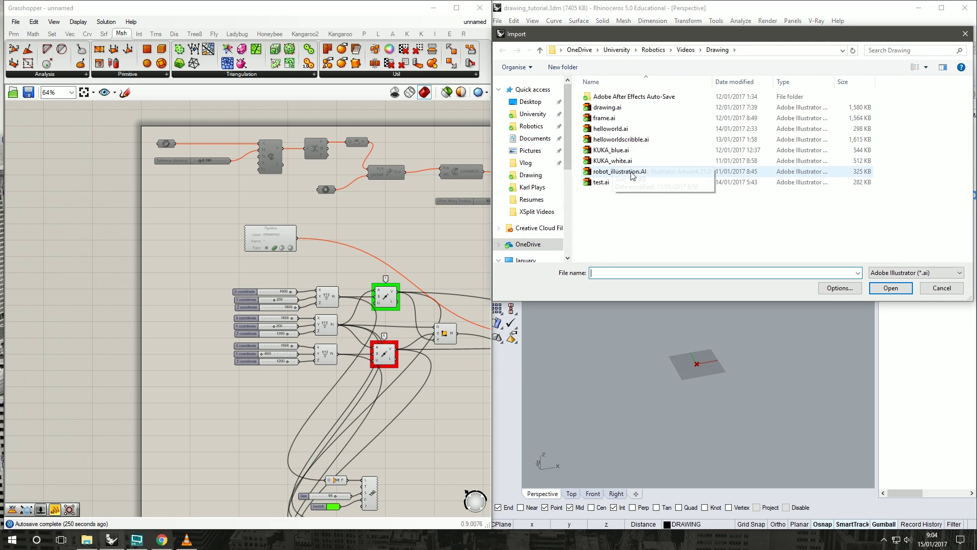
pyautogui.doubleClick(638, 138)
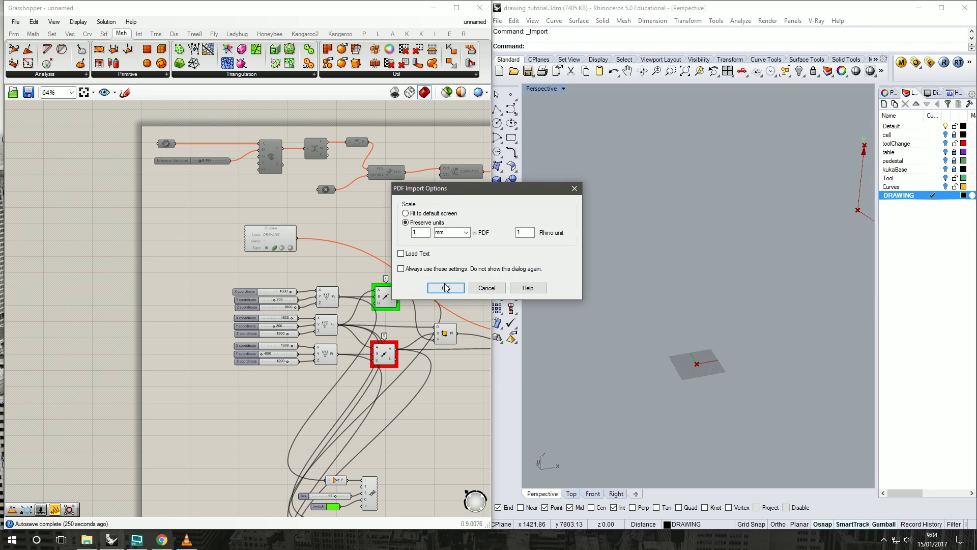
pyautogui.click(454, 286)
pyautogui.click(786, 368)
pyautogui.scroll(8, 761, 346)
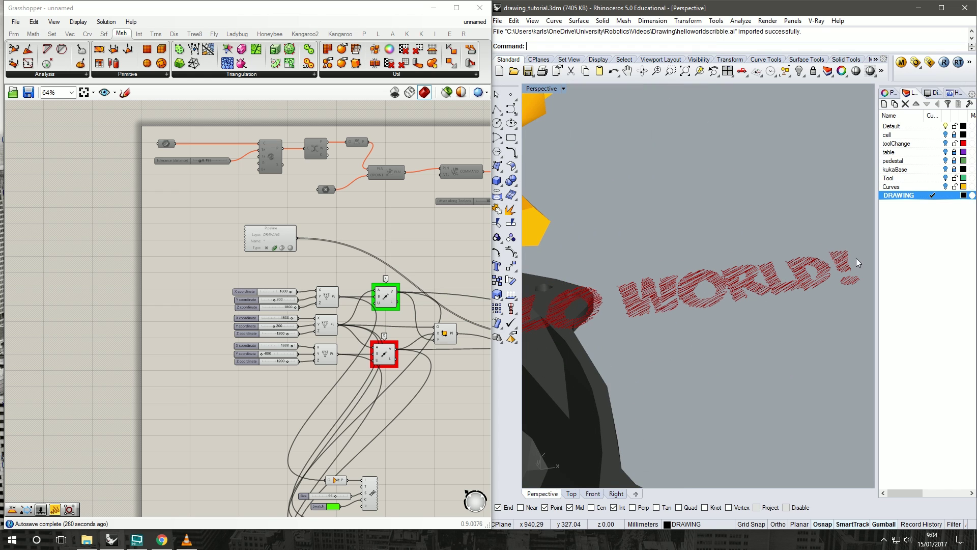
pyautogui.scroll(-10, 787, 256)
pyautogui.moveTo(761, 227)
pyautogui.keyDown('shift'); pyautogui.mouseDown(button='right')
pyautogui.moveTo(698, 254)
pyautogui.moveTo(689, 132)
pyautogui.moveTo(612, 192)
pyautogui.mouseUp(button='right'); pyautogui.keyUp('shift')
pyautogui.scroll(4, 657, 247)
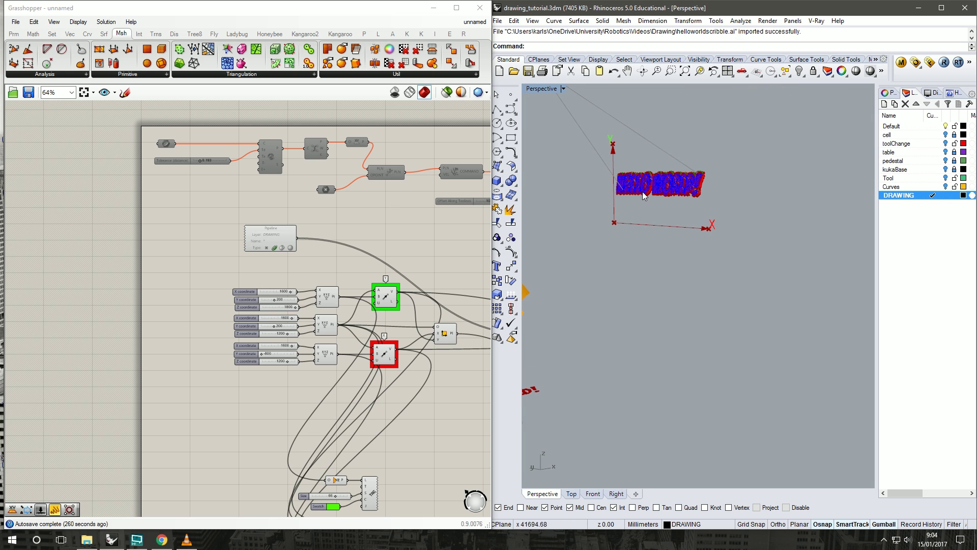
# - Open the KUKA|prc core settings and choose the Desktop as the output directory
pyautogui.moveTo(478, 275); pyautogui.dragTo(270, 218, button='right')
pyautogui.scroll(5, 292, 309)
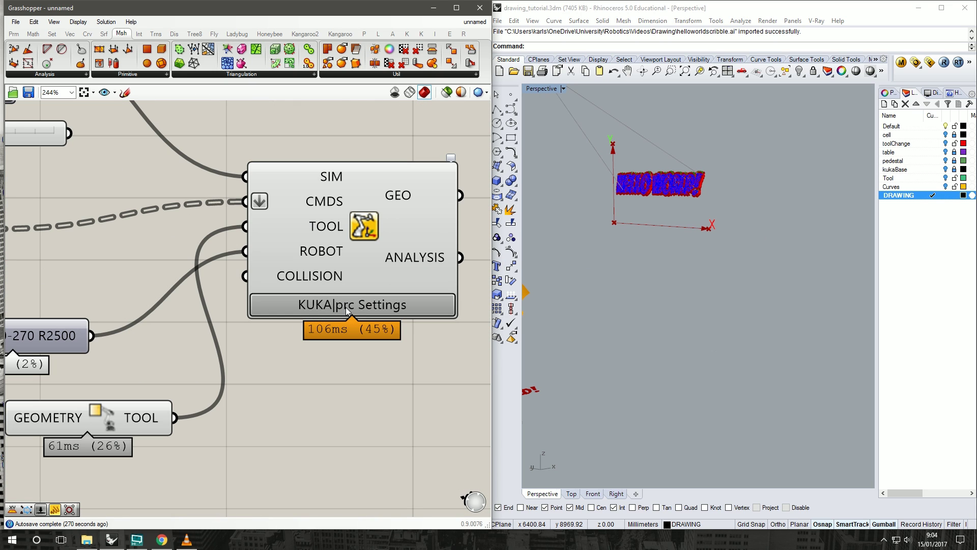
pyautogui.click(345, 306)
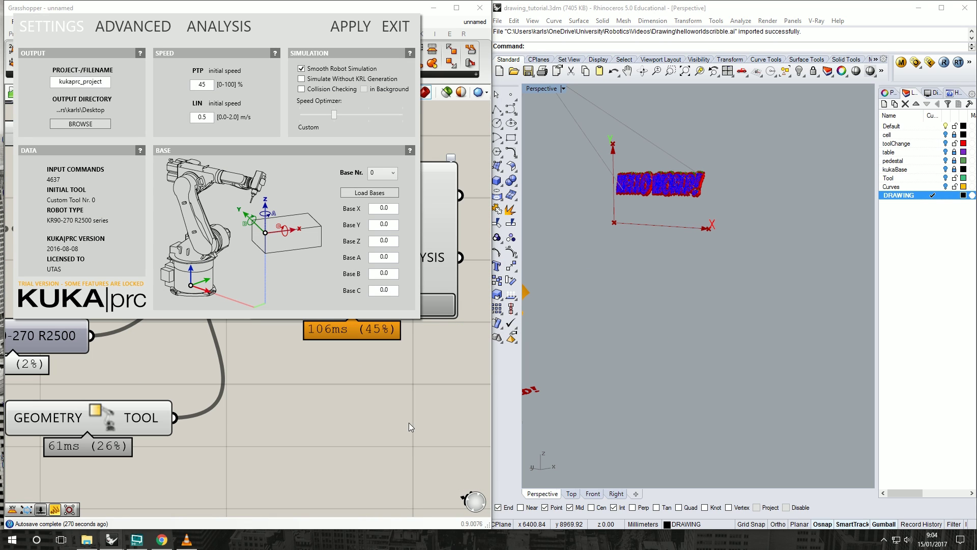
pyautogui.click(90, 124)
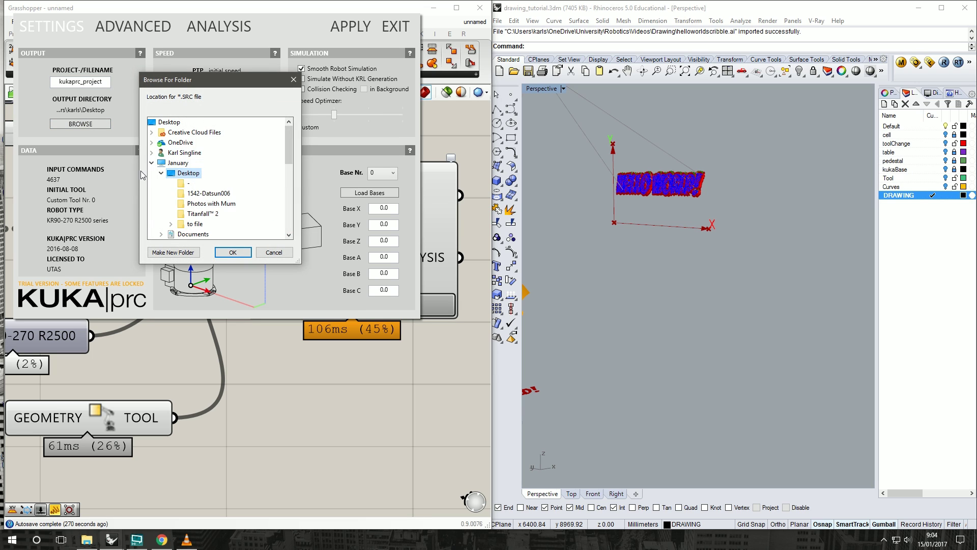
pyautogui.click(232, 252)
# - Replace the project filename with the author's name followed by "_drawing_tutorial"
pyautogui.moveTo(108, 81); pyautogui.dragTo(1, 60)
pyautogui.write('Karls')
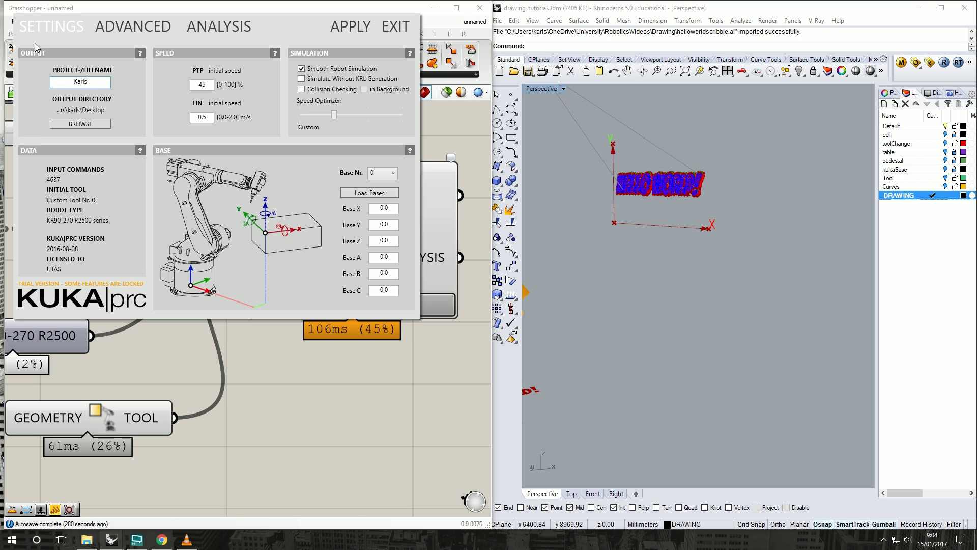
pyautogui.write('rawingh')
pyautogui.press('BackSpace')
pyautogui.write('_tutoria')
pyautogui.press('Return')
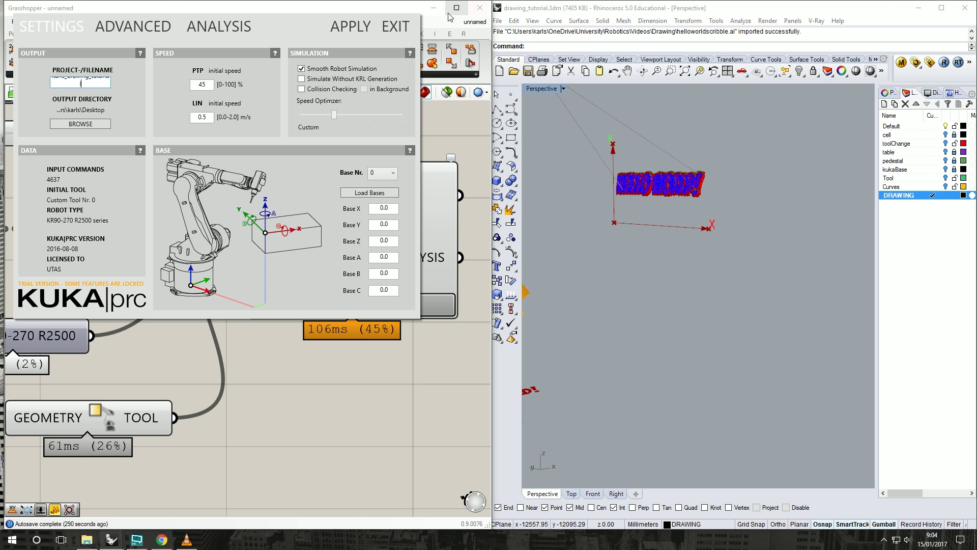
# - Remove the extra line from the project filename, apply the core settings and close the settings window
pyautogui.click(347, 26)
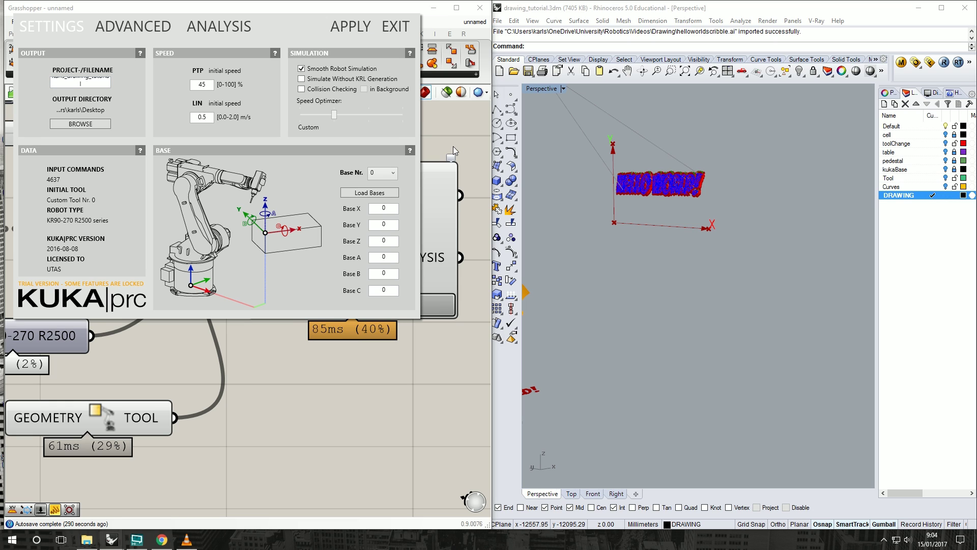
pyautogui.press('BackSpace')
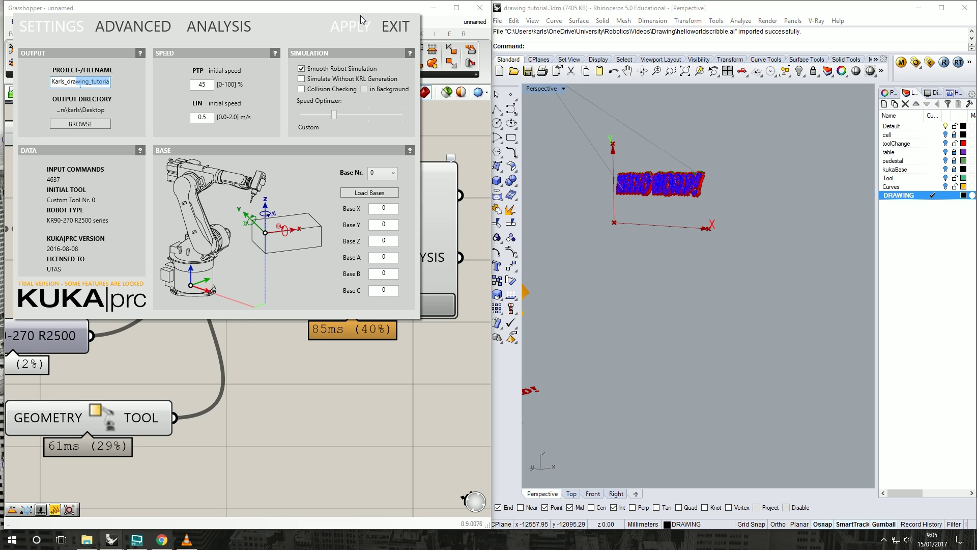
pyautogui.click(385, 27)
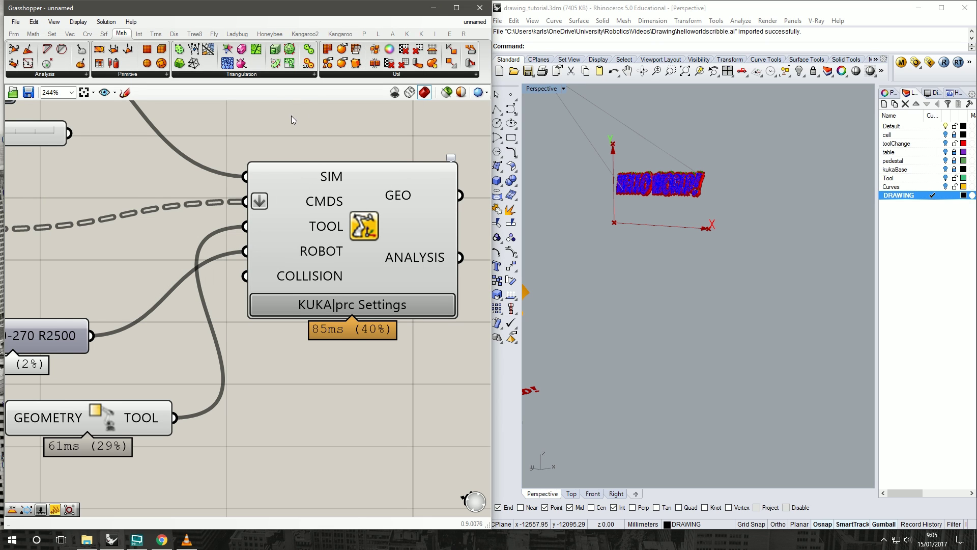
pyautogui.scroll(-5, 221, 141)
pyautogui.moveTo(221, 141); pyautogui.dragTo(487, 291, button='right')
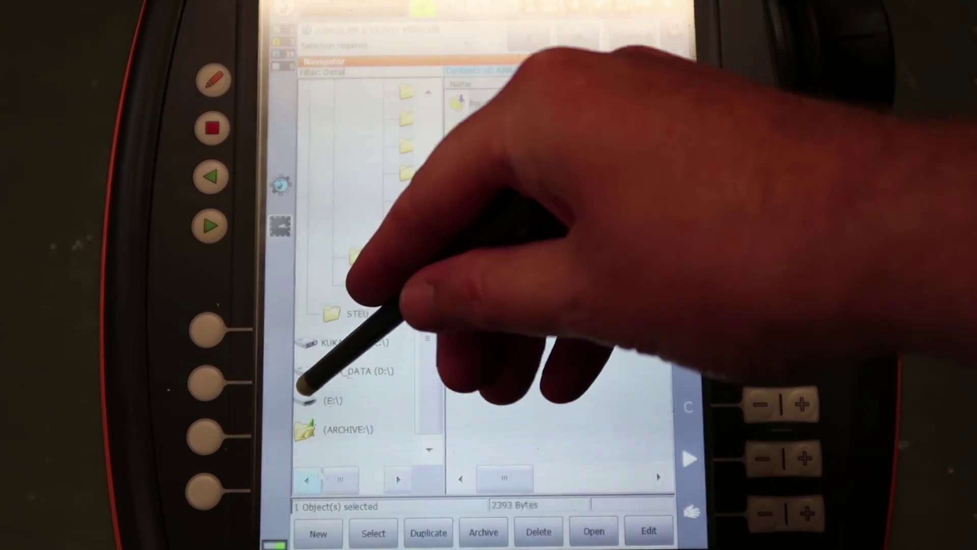
# - On the KUKA pendant's Navigator, copy the Hello_World src program from the E:\ drive
pyautogui.click(307, 393)
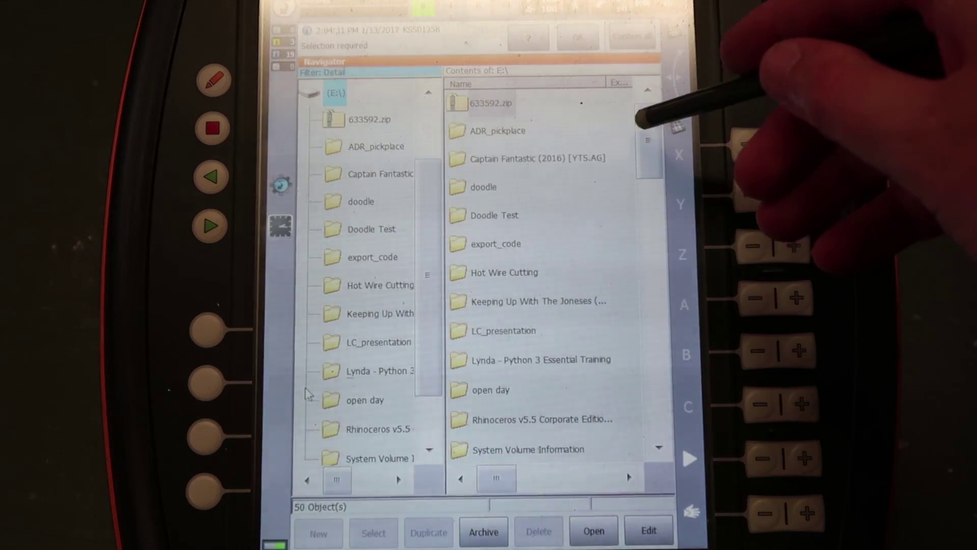
pyautogui.click(653, 234)
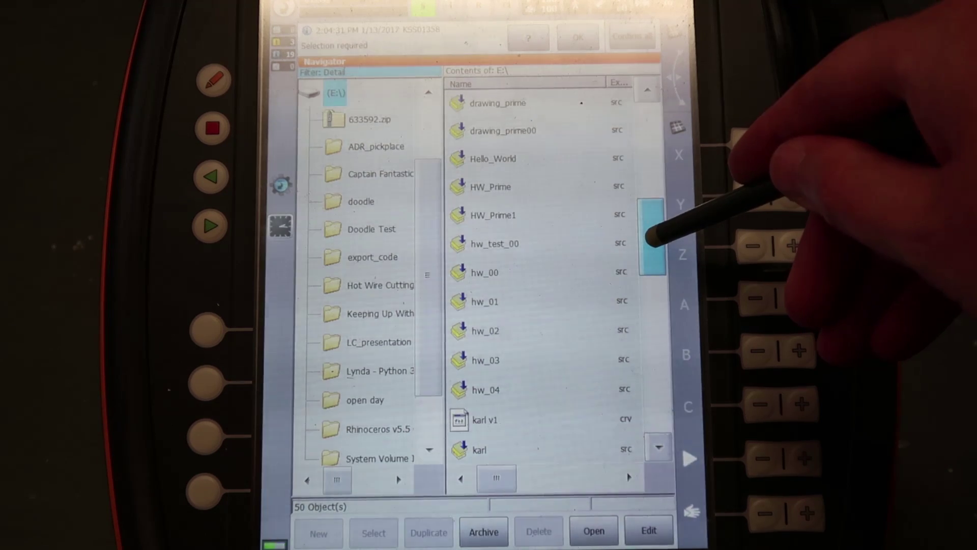
pyautogui.click(492, 159)
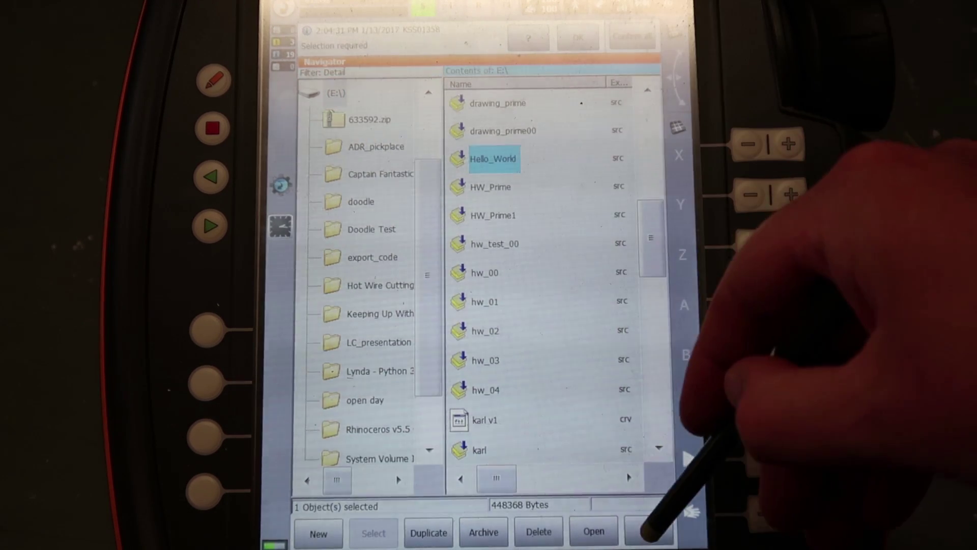
pyautogui.click(649, 532)
pyautogui.click(585, 180)
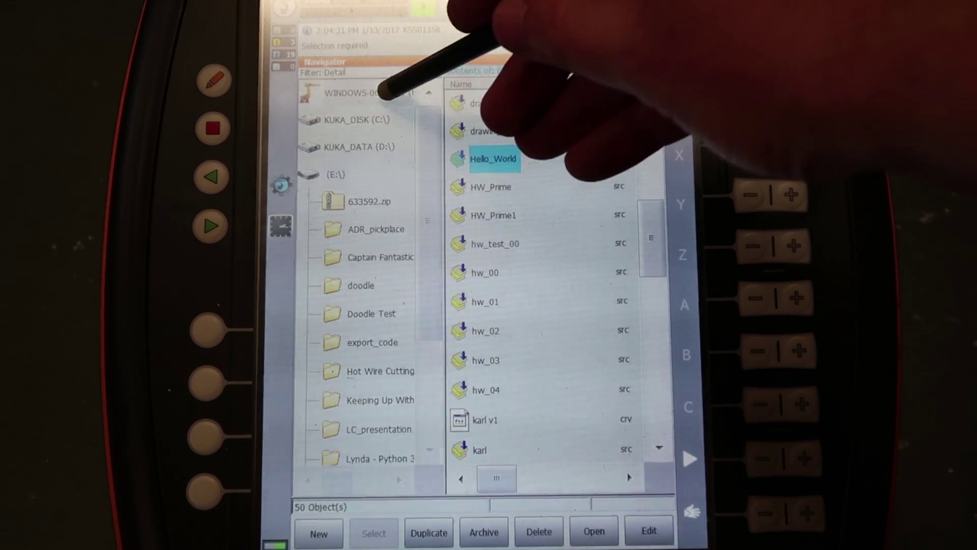
# - Open the author's own folder inside R1\Program\UniTas_system on the robot controller's KRC:\ drive
pyautogui.click(371, 92)
pyautogui.click(332, 120)
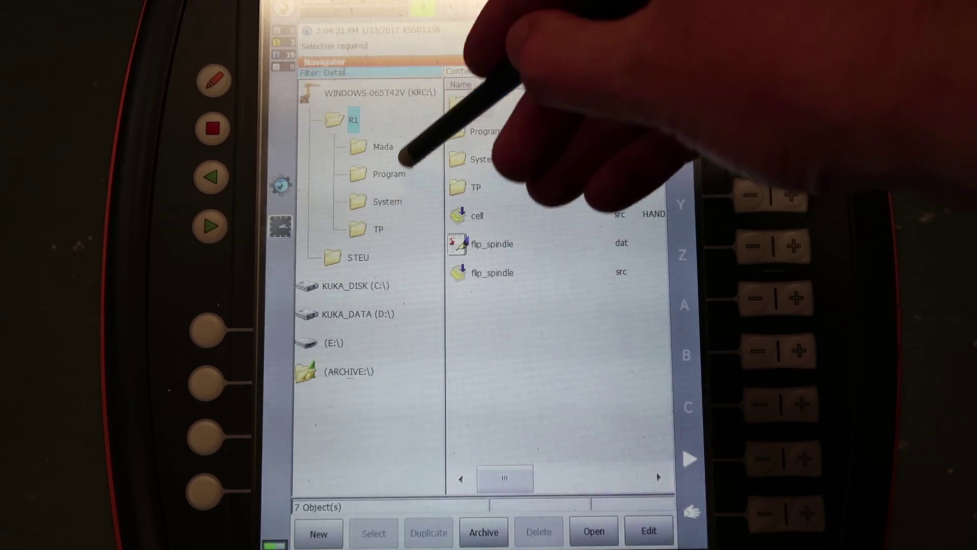
pyautogui.click(389, 173)
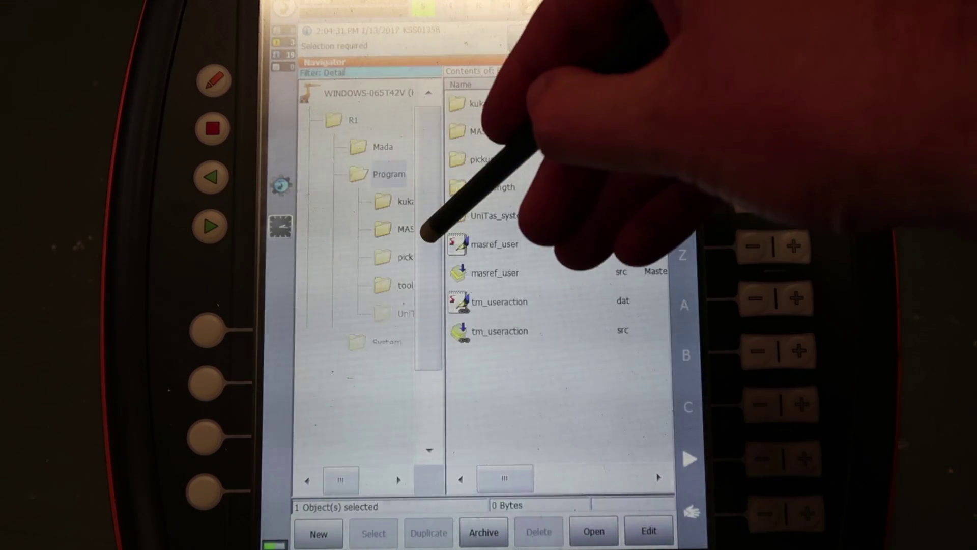
pyautogui.click(382, 311)
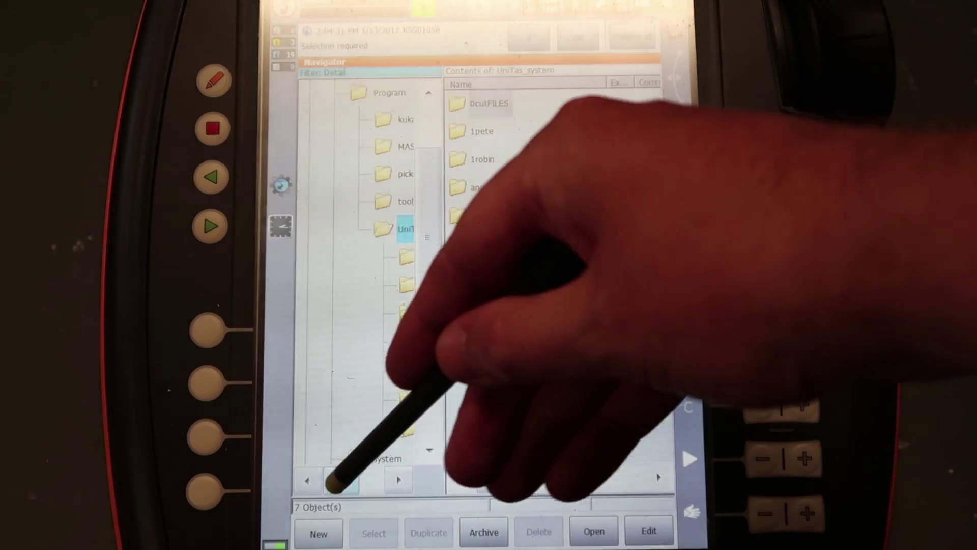
pyautogui.moveTo(338, 481); pyautogui.dragTo(359, 481)
pyautogui.click(356, 400)
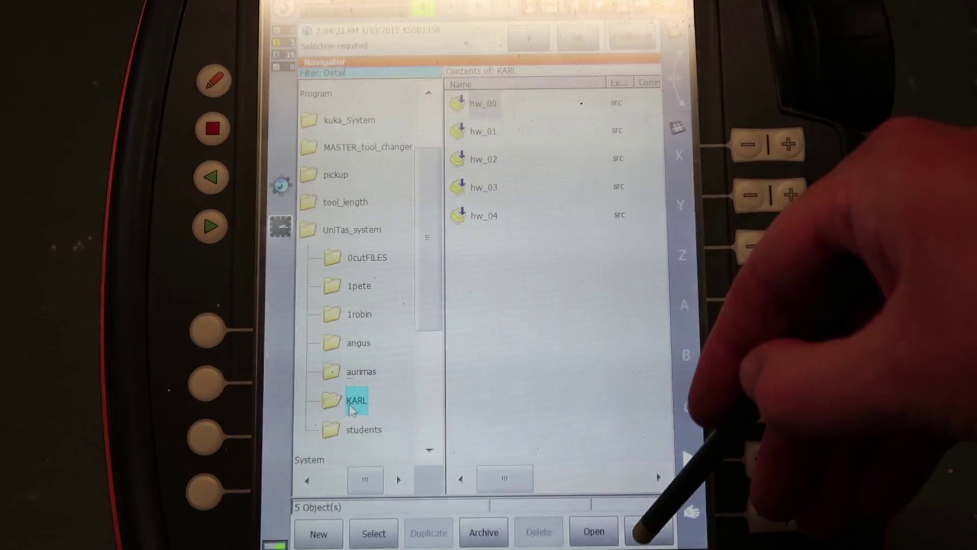
# - Paste the Hello_World program into the author's folder and select it for execution
pyautogui.click(649, 531)
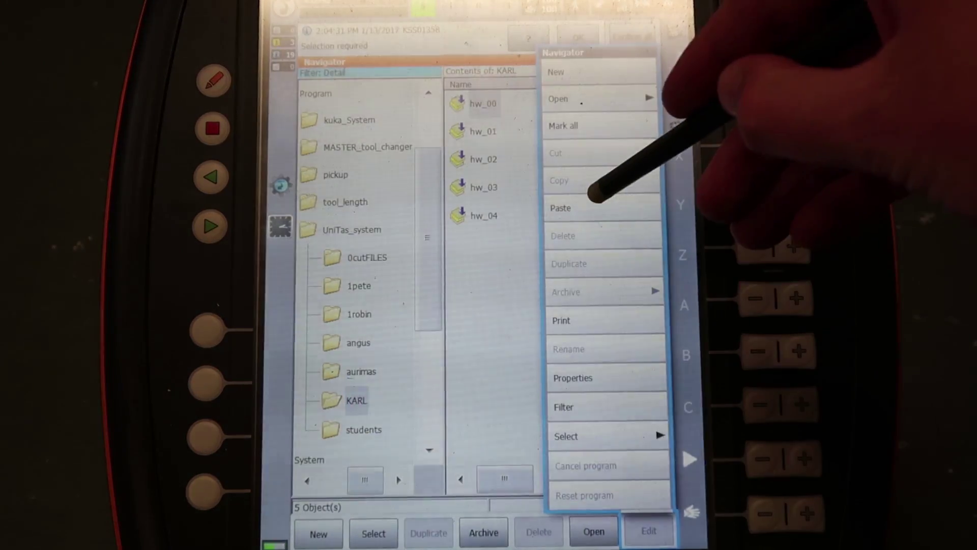
pyautogui.click(583, 213)
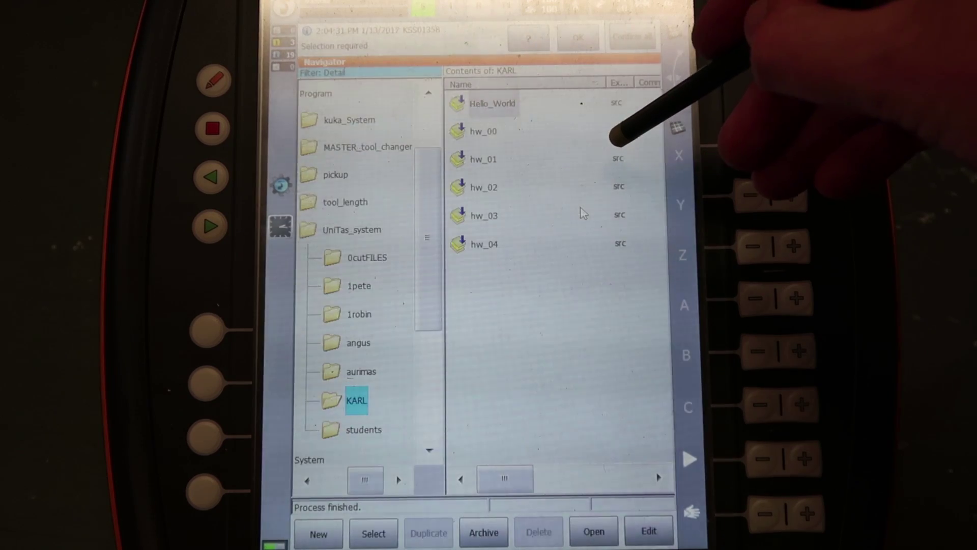
pyautogui.click(492, 103)
pyautogui.click(374, 533)
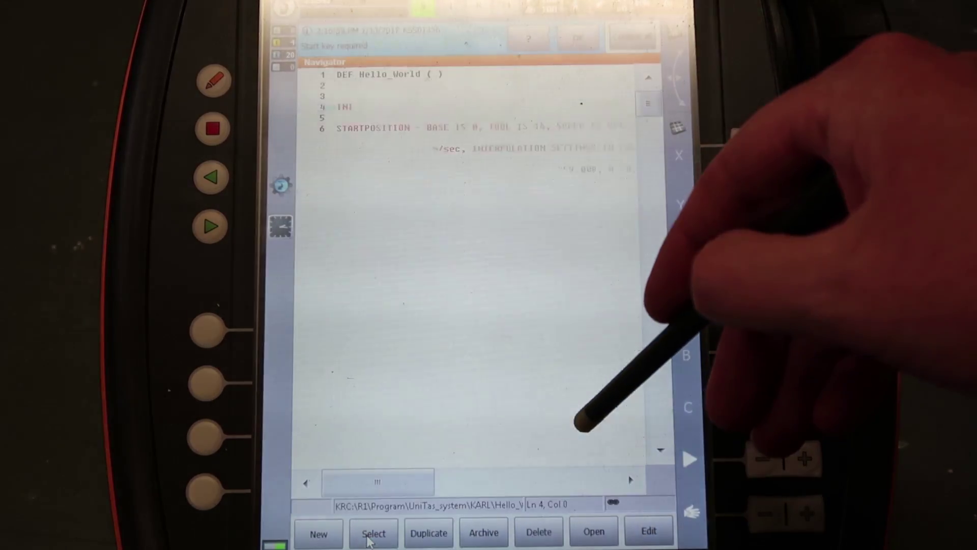